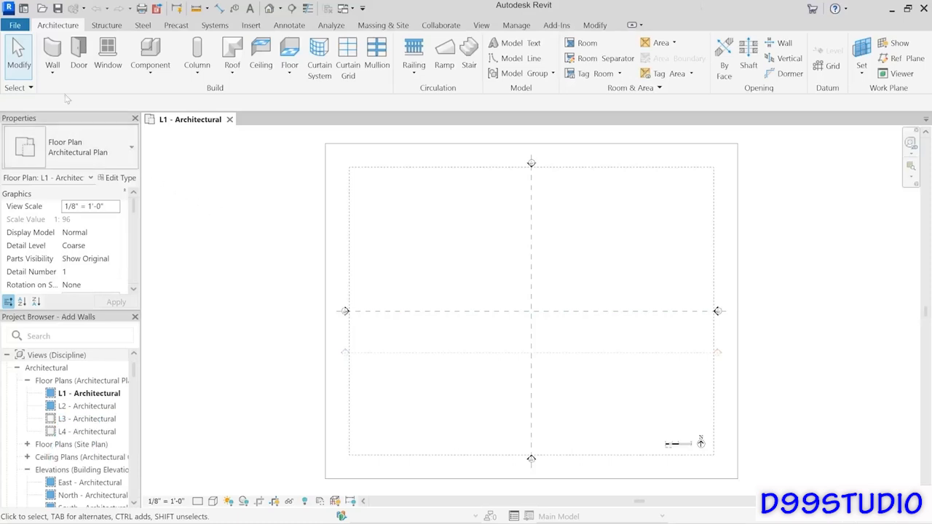
# Start the Wall tool and try the Auto Join and Auto Join & Lock placement options, leaving both switched off.
pyautogui.click(51, 60)
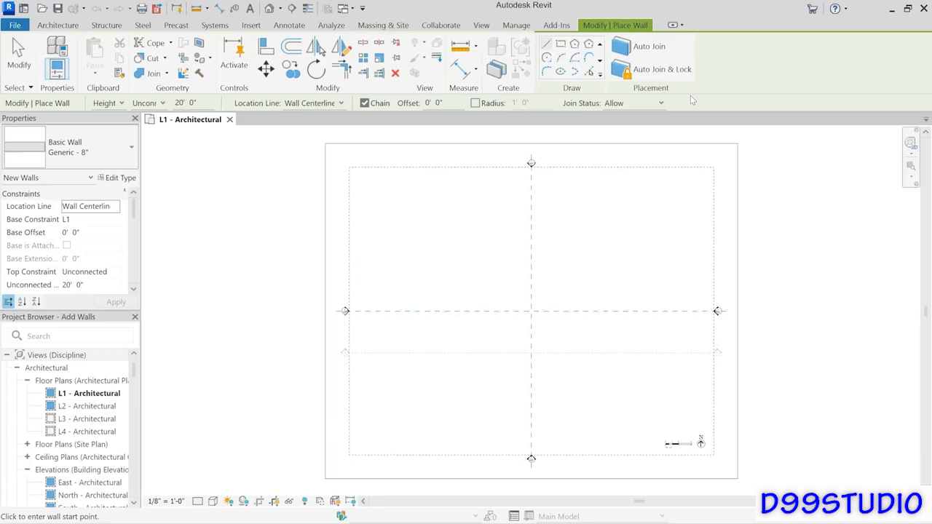
pyautogui.click(661, 48)
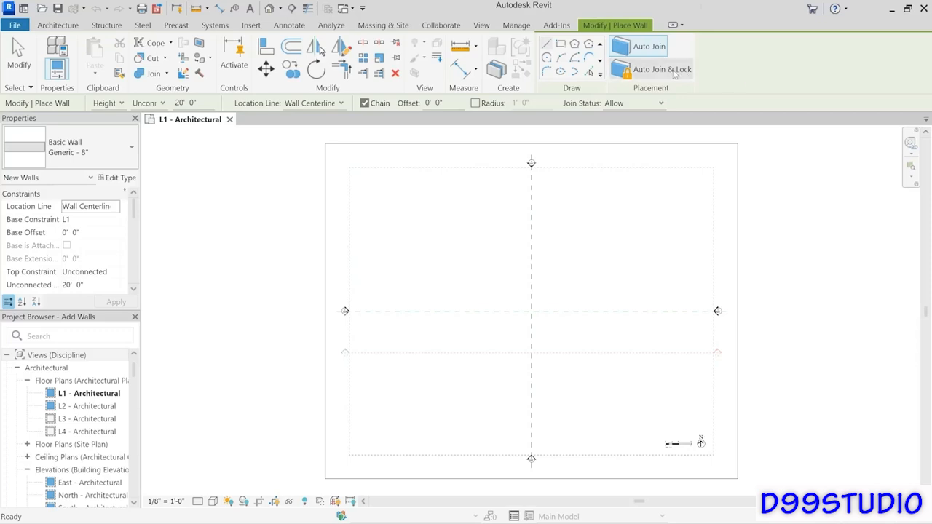
pyautogui.click(656, 70)
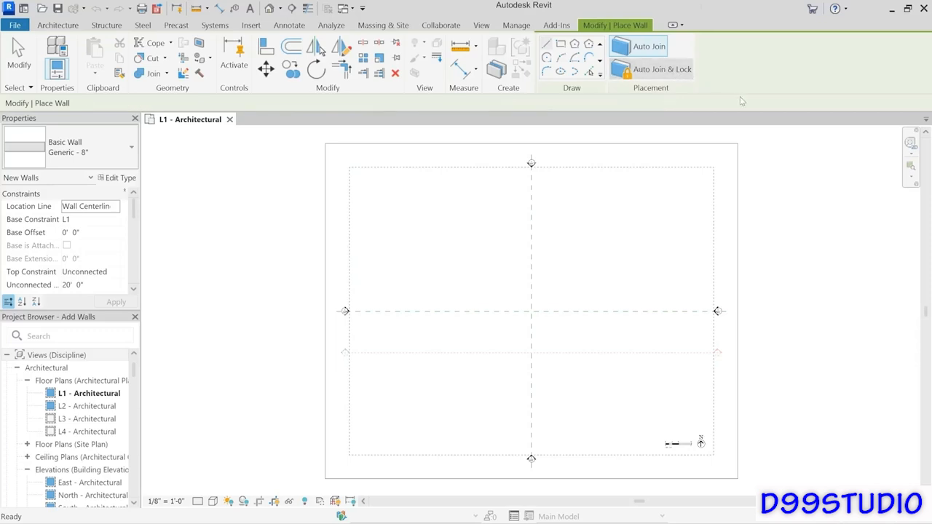
pyautogui.click(666, 70)
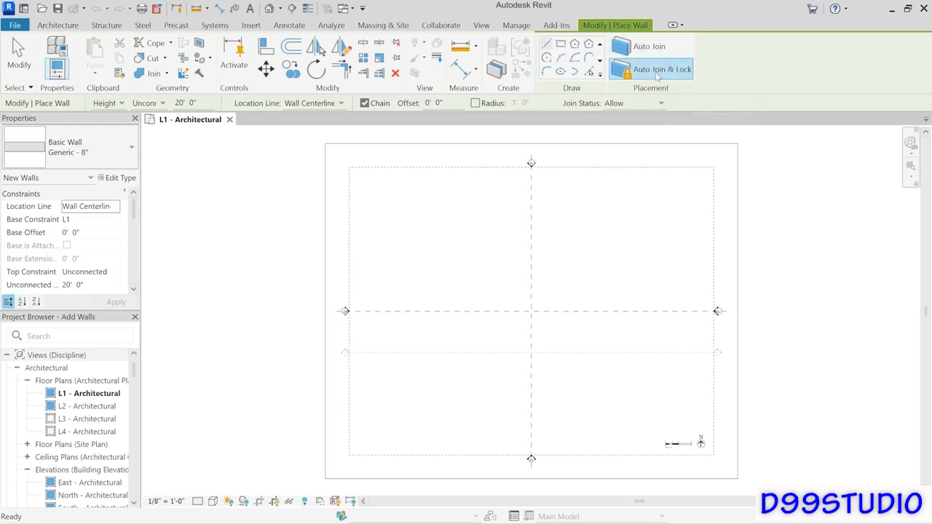
pyautogui.click(684, 73)
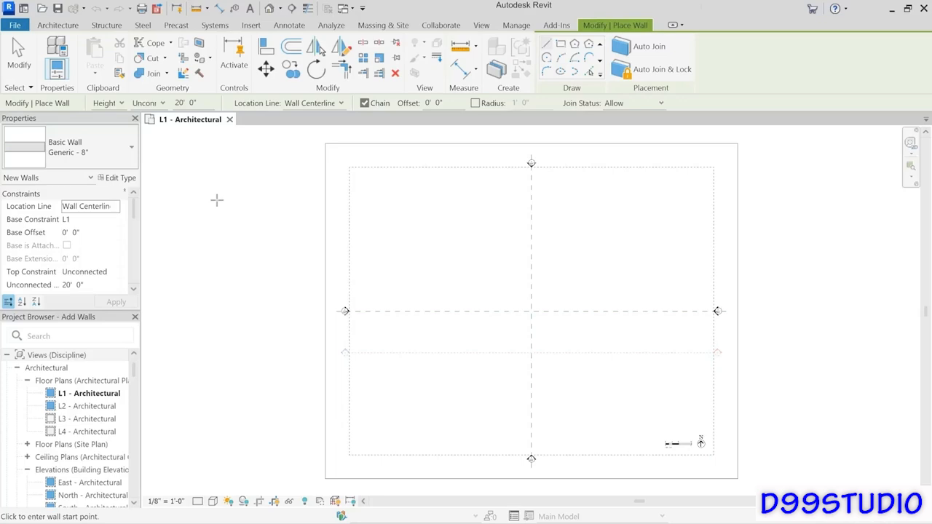
# Draw a zigzag chain of four connected straight Generic - 8" walls across the upper part of the L1 plan.
pyautogui.click(377, 233)
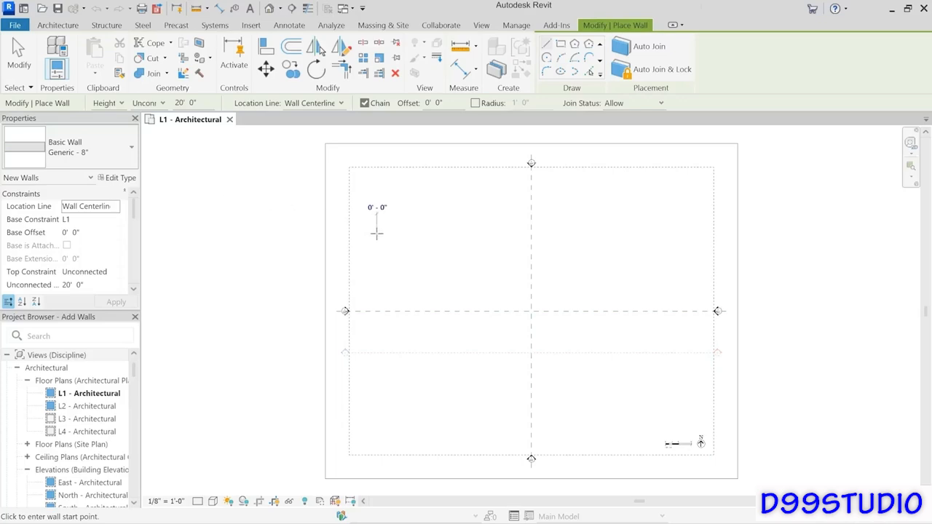
pyautogui.click(451, 210)
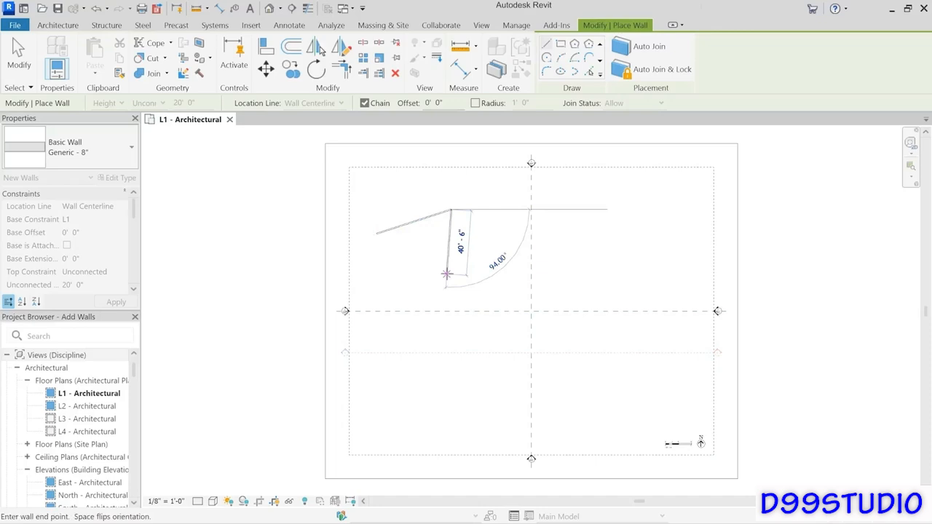
pyautogui.click(472, 234)
pyautogui.click(512, 206)
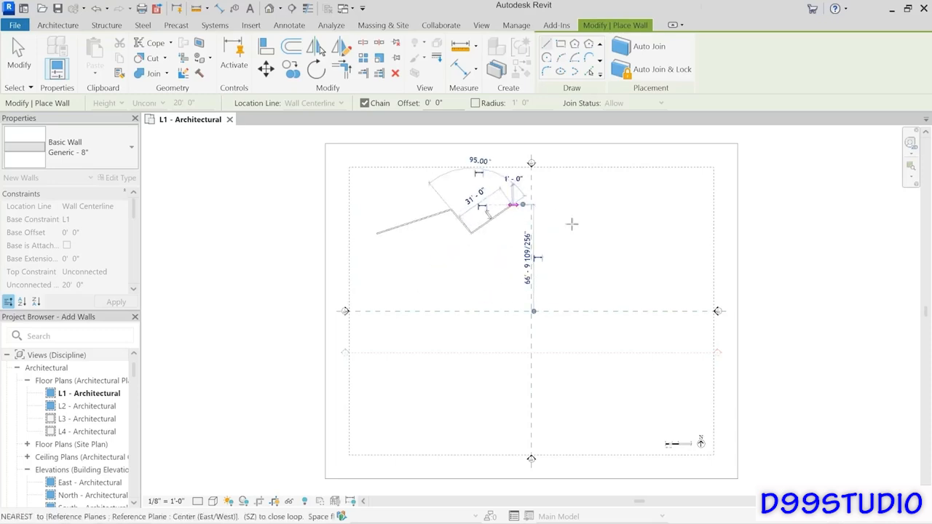
pyautogui.click(591, 235)
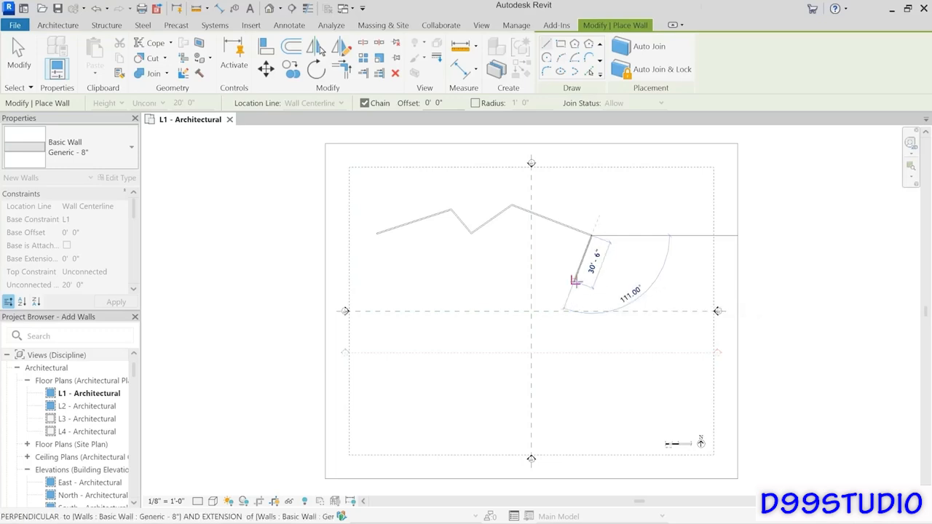
# Turn off Chain, end the zigzag with a wall about 27'-6" long, and draw two separate slanted walls below it.
pyautogui.click(365, 104)
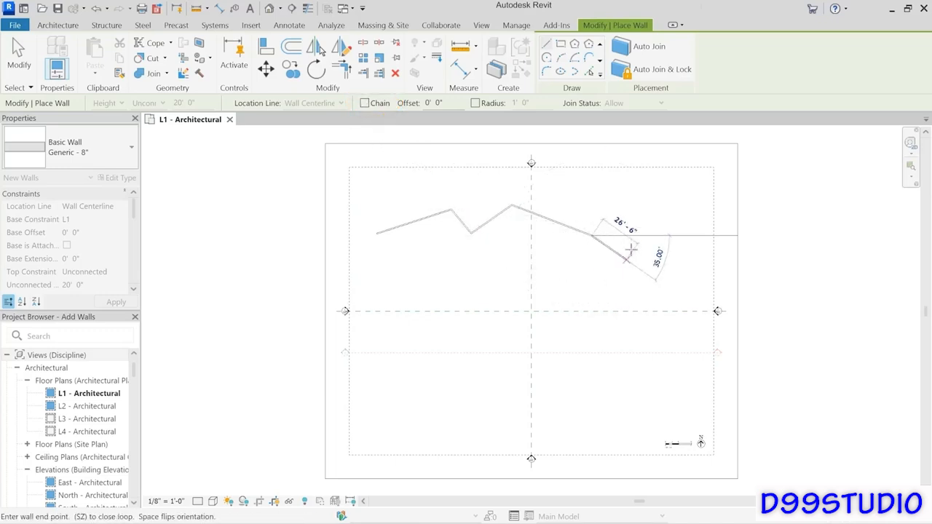
pyautogui.click(644, 216)
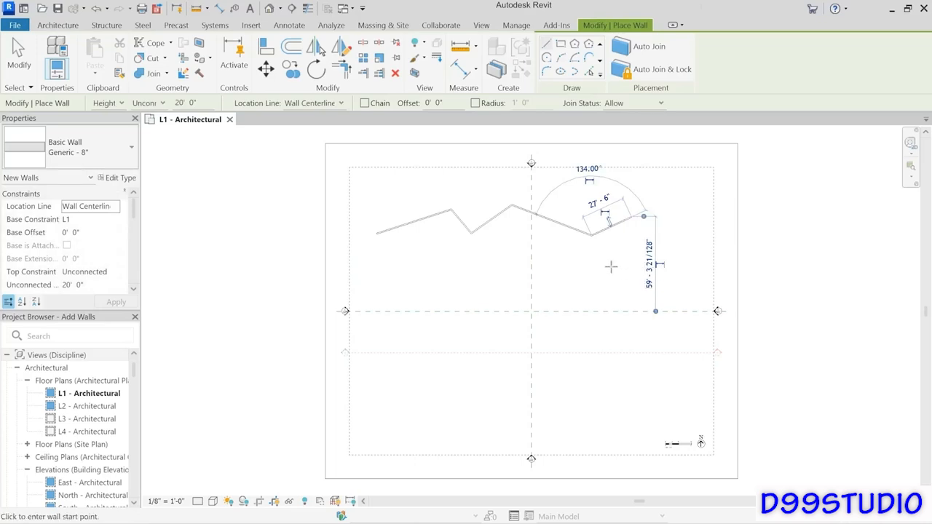
pyautogui.click(388, 268)
pyautogui.click(430, 249)
pyautogui.click(444, 271)
pyautogui.click(504, 211)
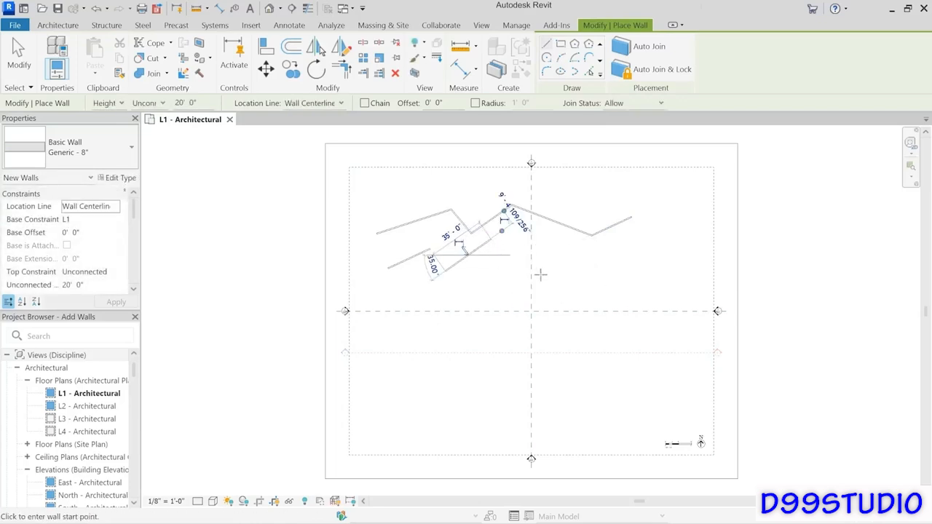
# Turn Chain back on and draw three connected walls just above the horizontal reference plane, the first about 58'-5" long.
pyautogui.click(365, 103)
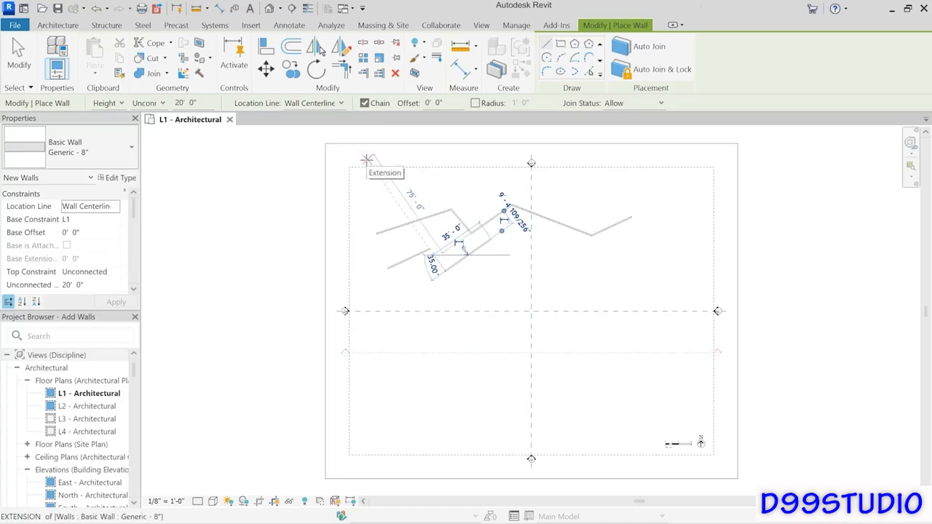
pyautogui.click(471, 305)
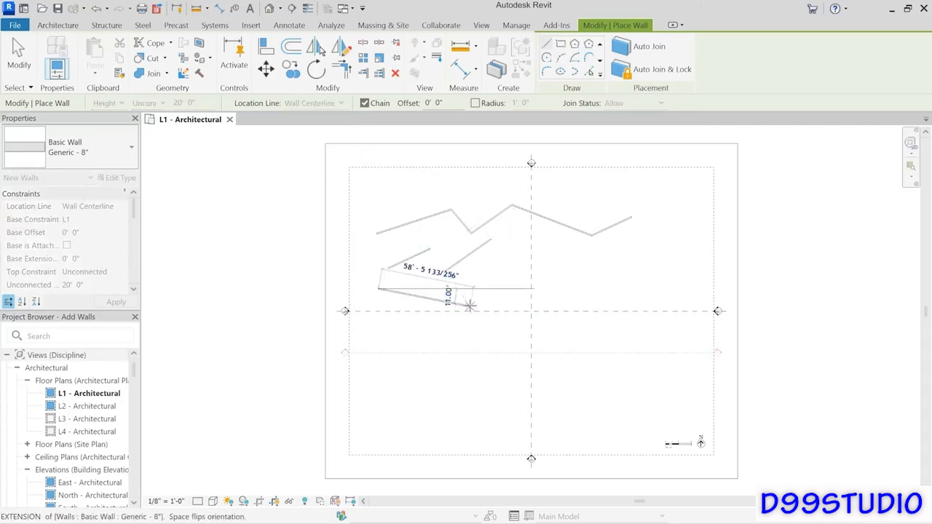
pyautogui.click(494, 277)
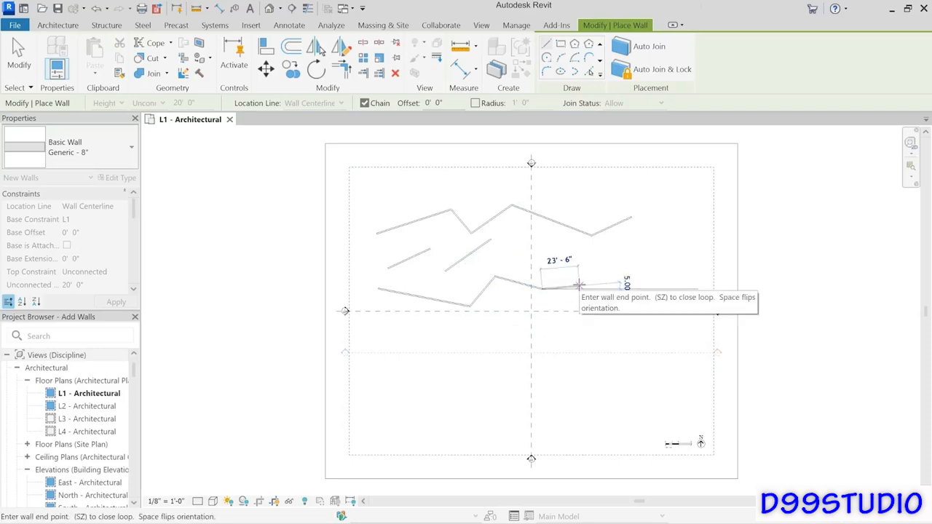
pyautogui.press('Escape')
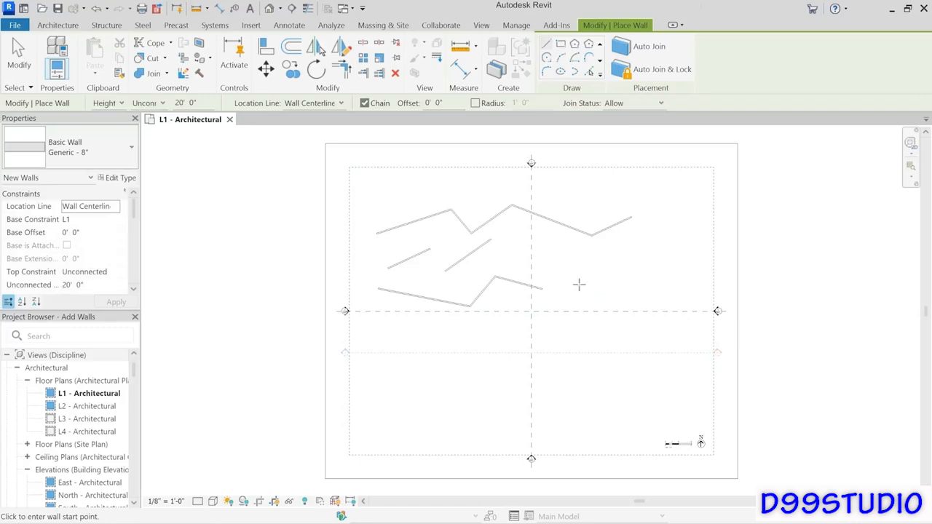
# Draw two connected walls in a V shape east of the vertical reference plane and exit wall placement.
pyautogui.click(545, 267)
pyautogui.click(577, 284)
pyautogui.click(615, 253)
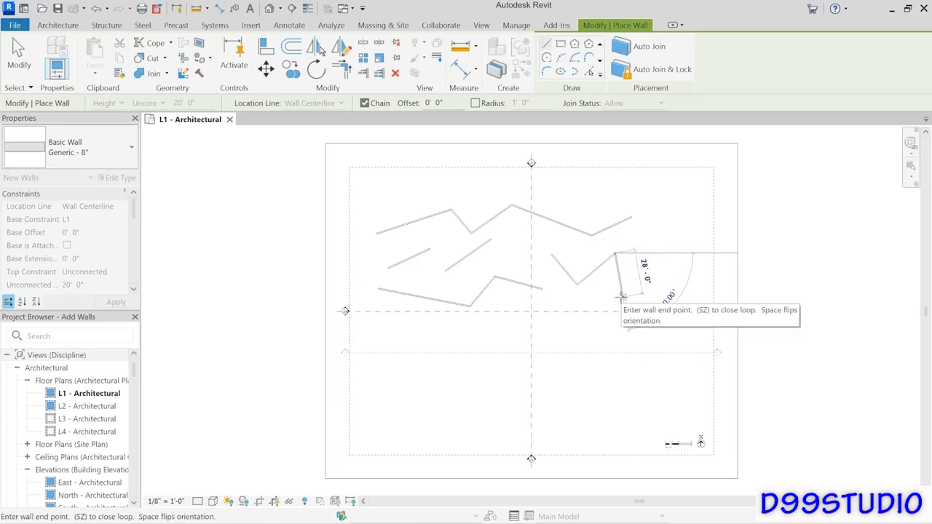
pyautogui.press('Escape')
pyautogui.press('Escape')
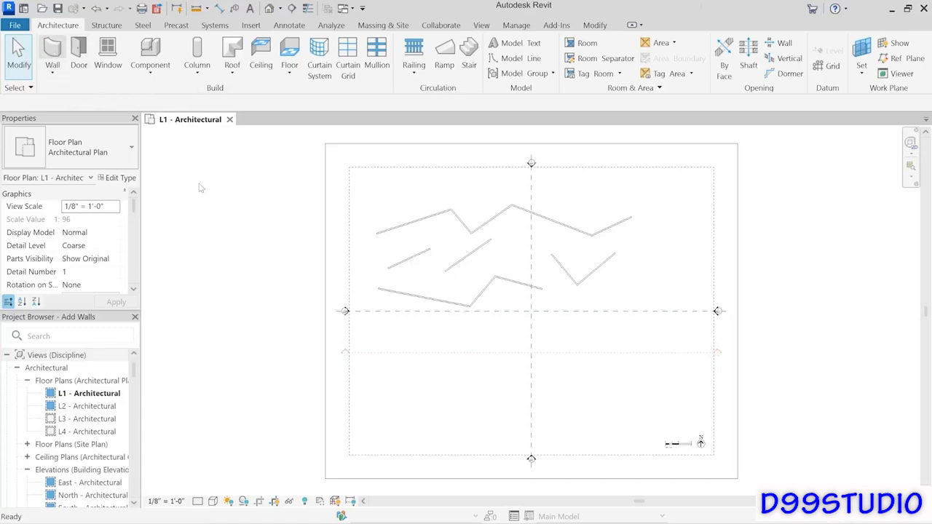
# Draw a rectangle of walls about 41' by 33' below the horizontal reference plane at the plan's west side.
pyautogui.press('w')
pyautogui.press('a')
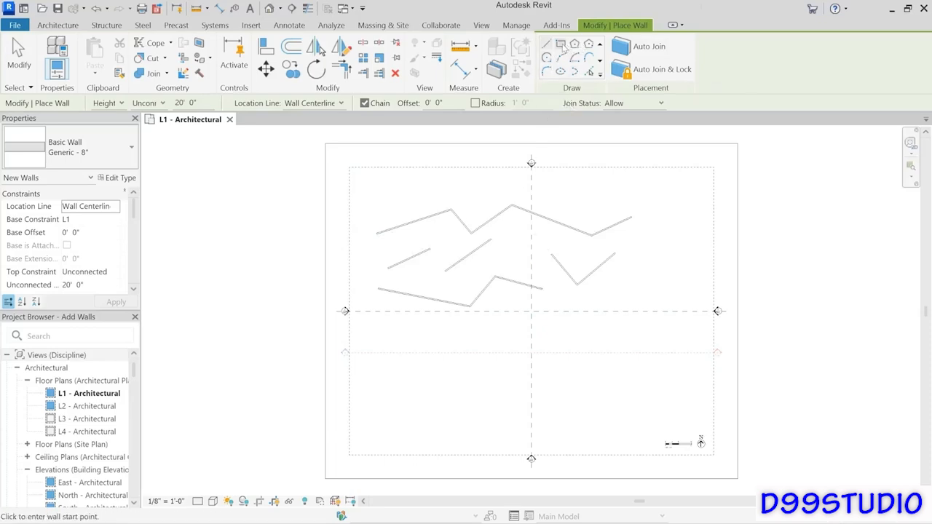
pyautogui.click(562, 45)
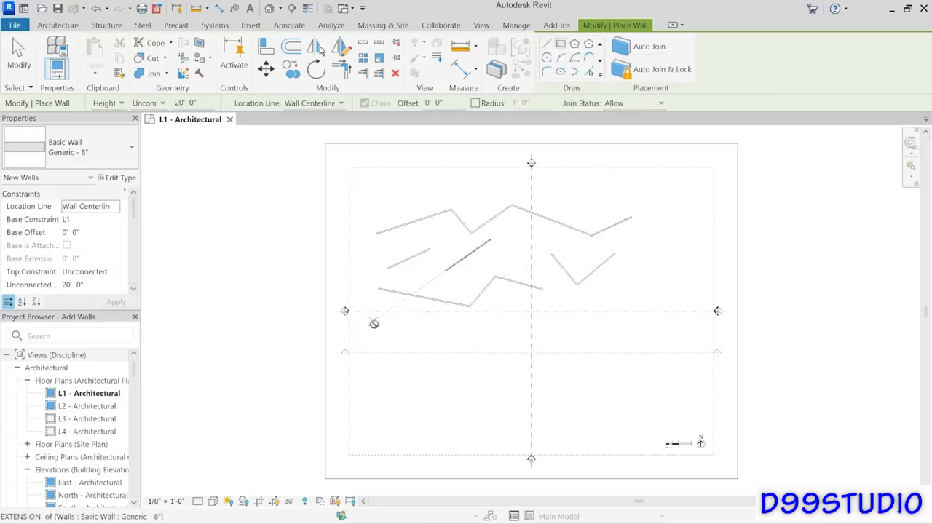
pyautogui.click(370, 323)
pyautogui.click(438, 377)
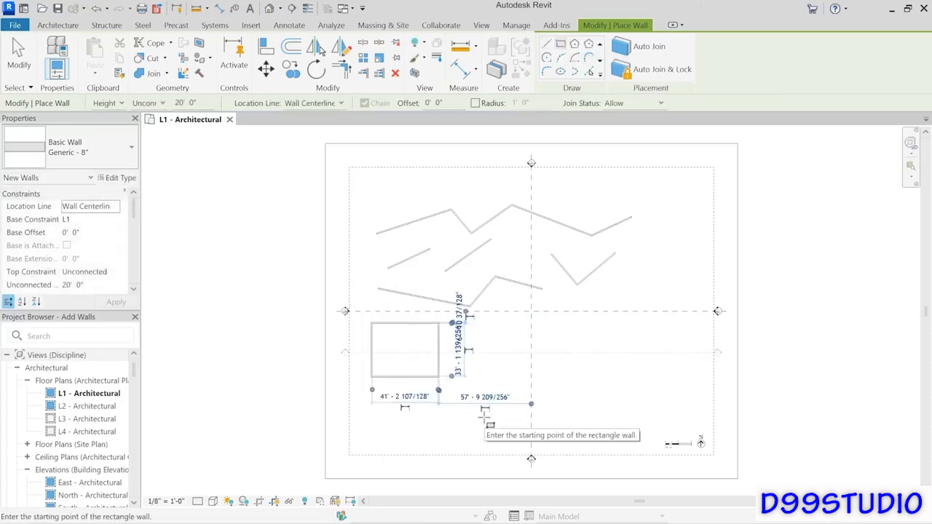
# Draw a six-sided inscribed polygon of walls east of the rectangle, and an eight-sided one beyond the vertical reference plane.
pyautogui.click(575, 45)
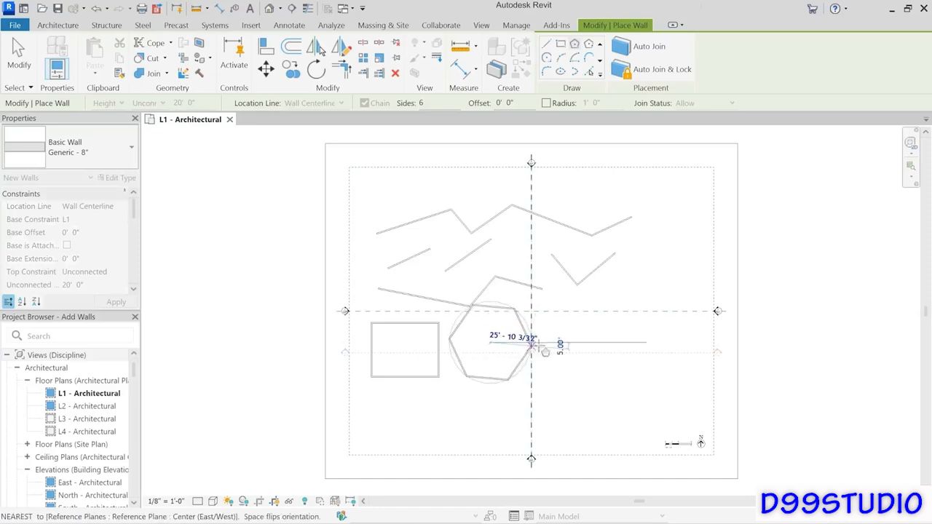
pyautogui.click(522, 342)
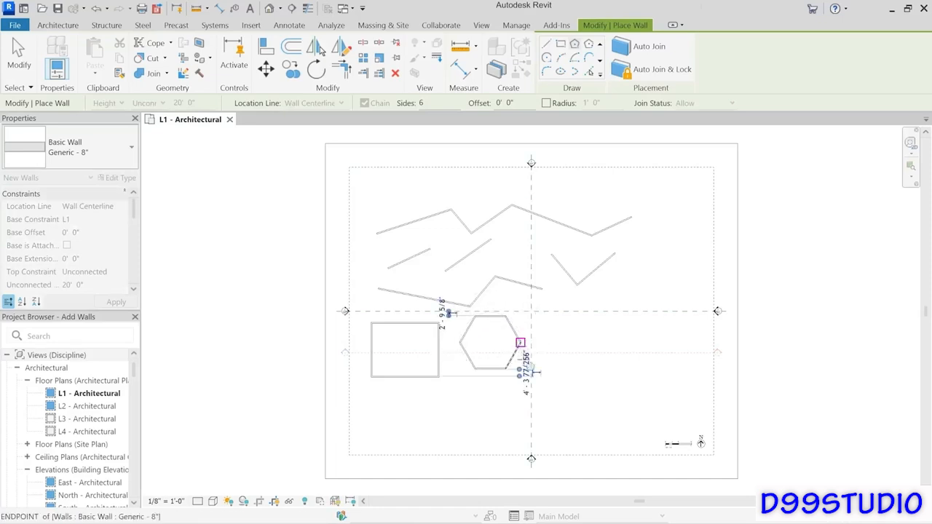
pyautogui.click(419, 103)
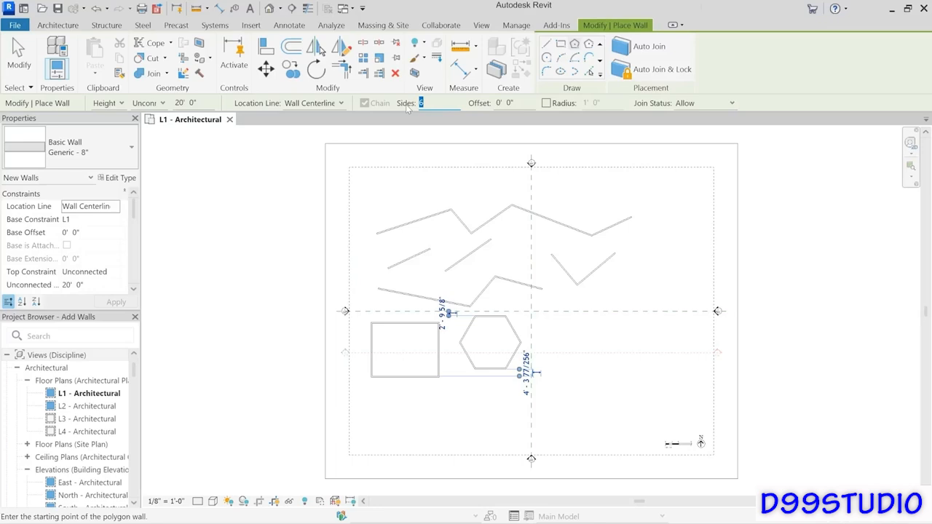
pyautogui.write('8')
pyautogui.click(584, 348)
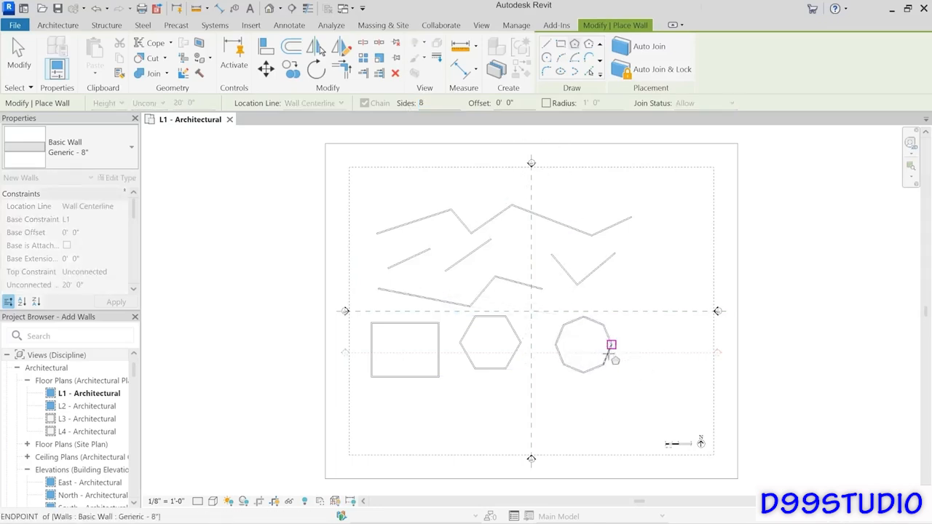
pyautogui.click(611, 349)
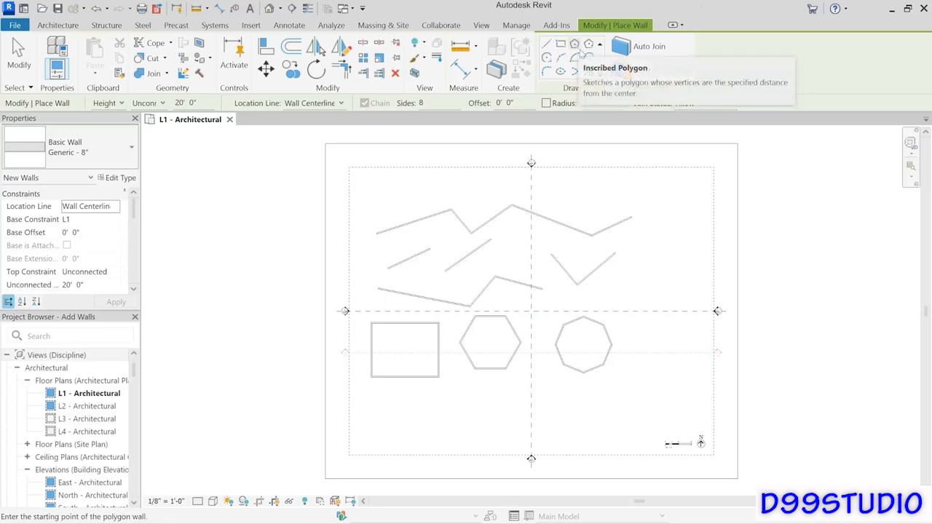
# Draw an eight-sided circumscribed polygon of walls directly below the rectangle.
pyautogui.click(588, 45)
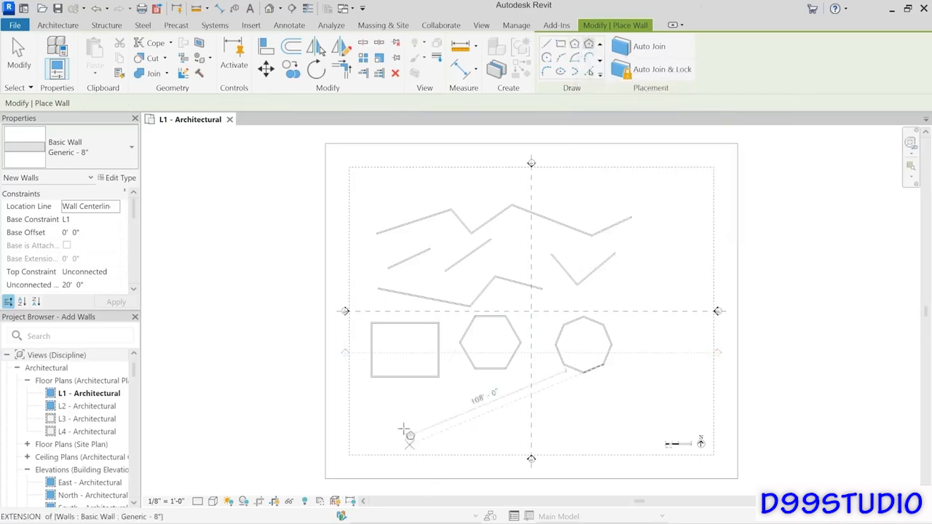
pyautogui.click(402, 426)
pyautogui.click(437, 431)
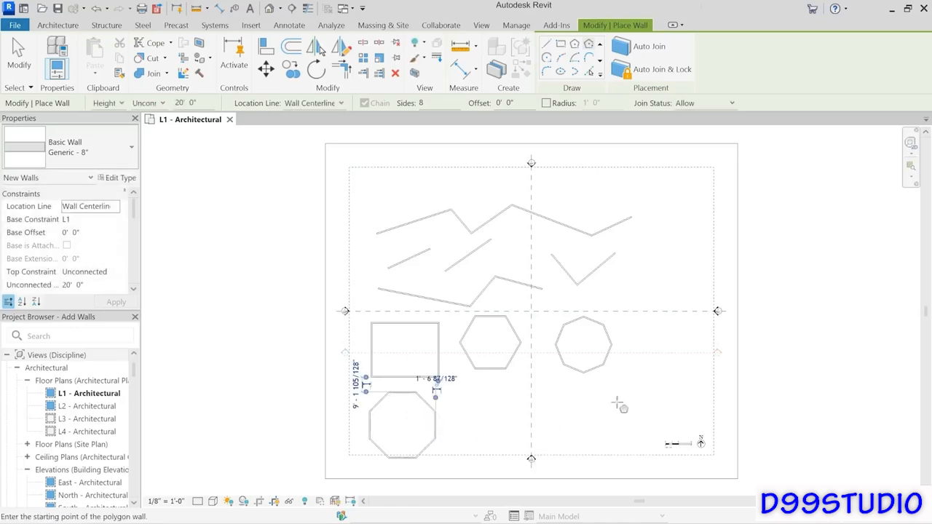
# Draw a circular wall with a radius of about 18'-9" below the hexagon.
pyautogui.click(547, 56)
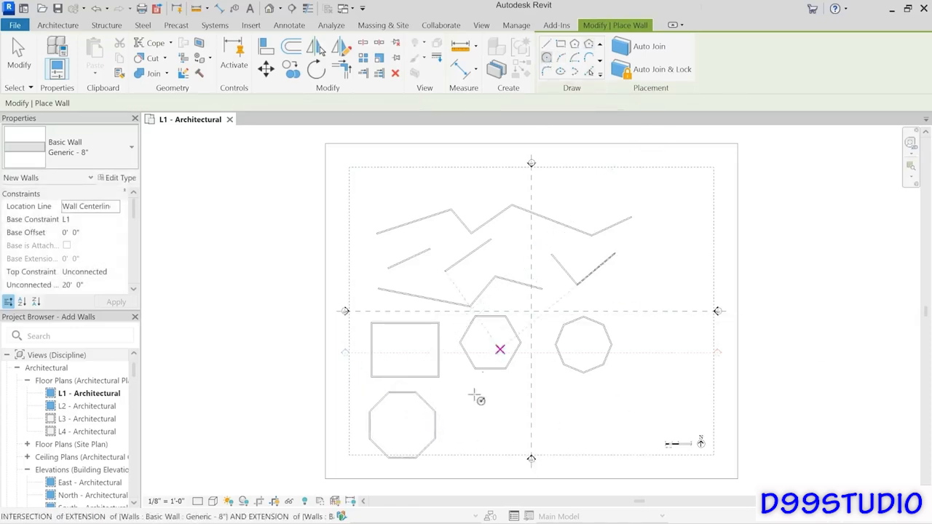
pyautogui.click(477, 416)
pyautogui.click(500, 394)
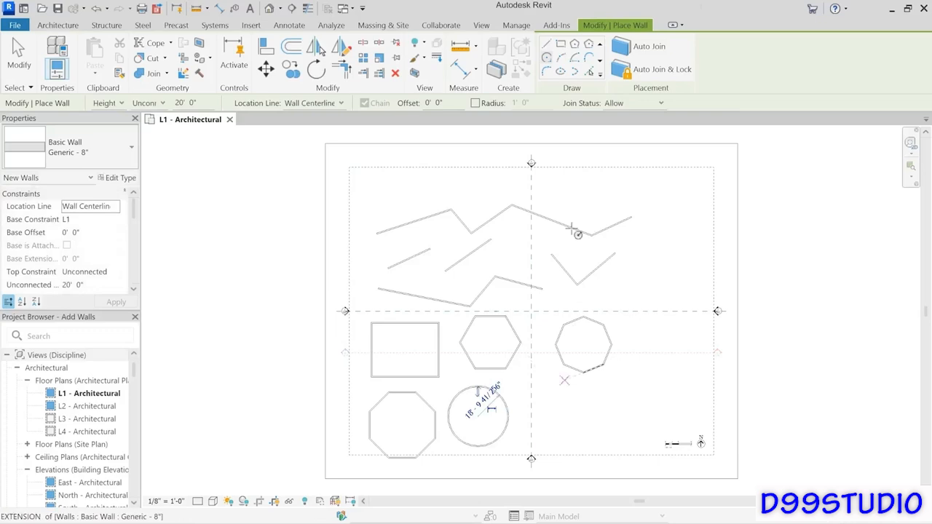
# Draw a start-end-radius arc wall east of the circular wall, with its ends about 41'-6" apart.
pyautogui.click(563, 57)
pyautogui.click(446, 269)
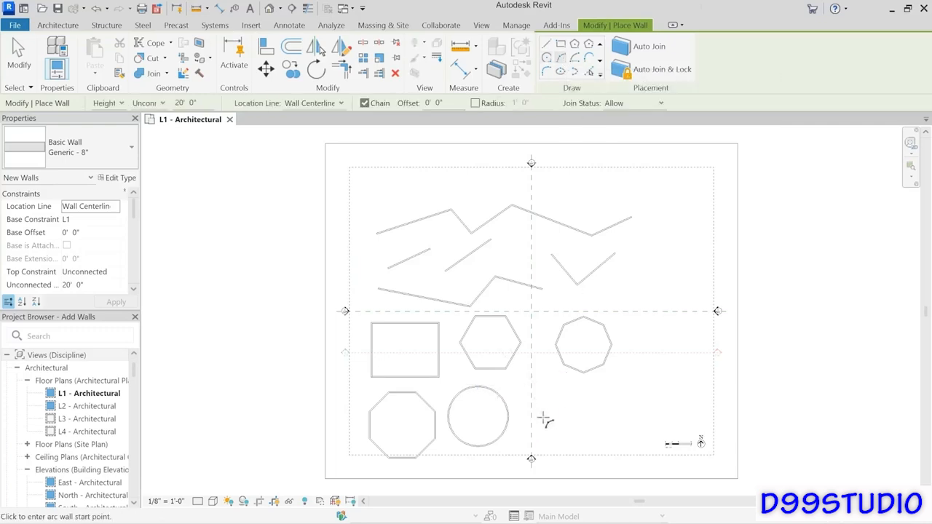
pyautogui.click(545, 410)
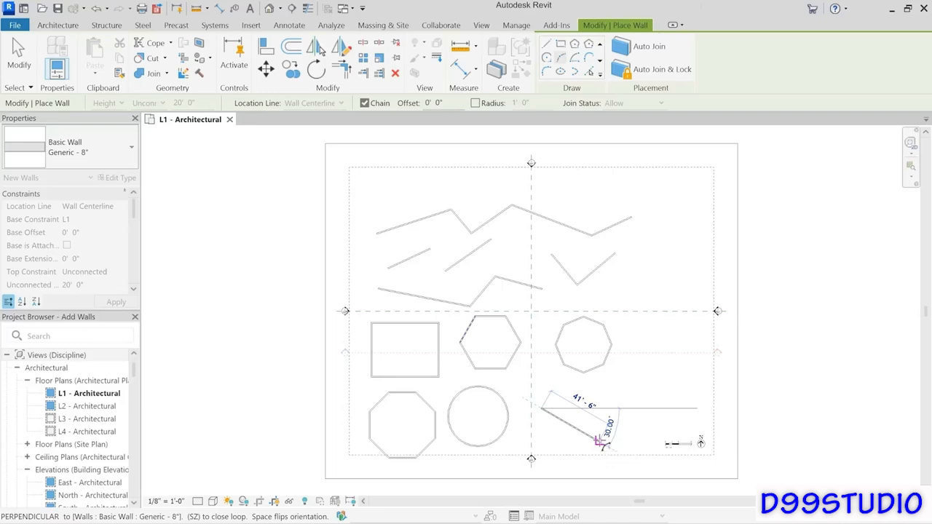
pyautogui.click(602, 441)
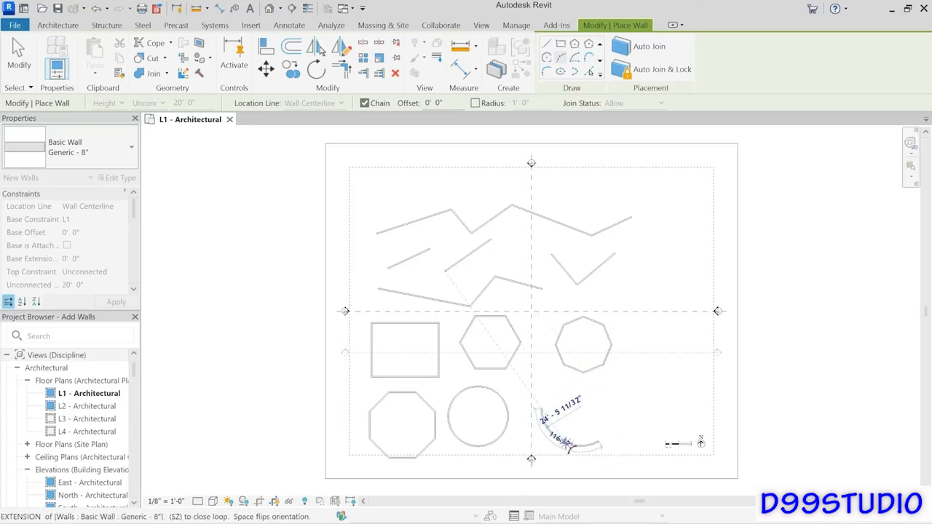
pyautogui.click(608, 426)
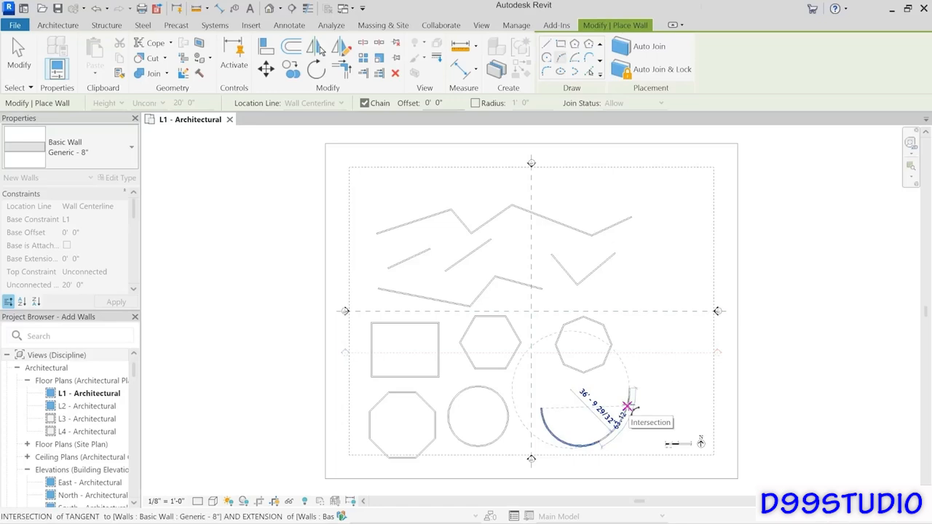
# Continue the chain eastward with three more arc walls and finish placing walls.
pyautogui.click(628, 405)
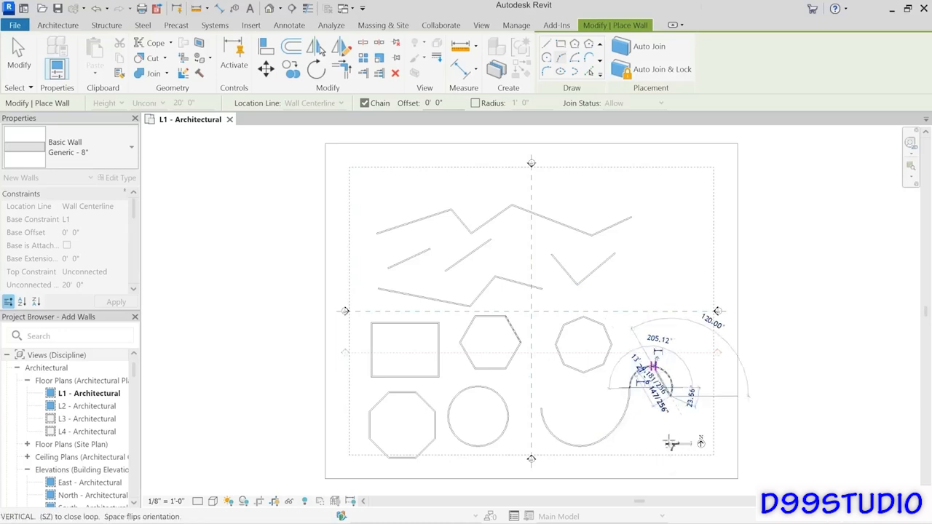
pyautogui.click(671, 398)
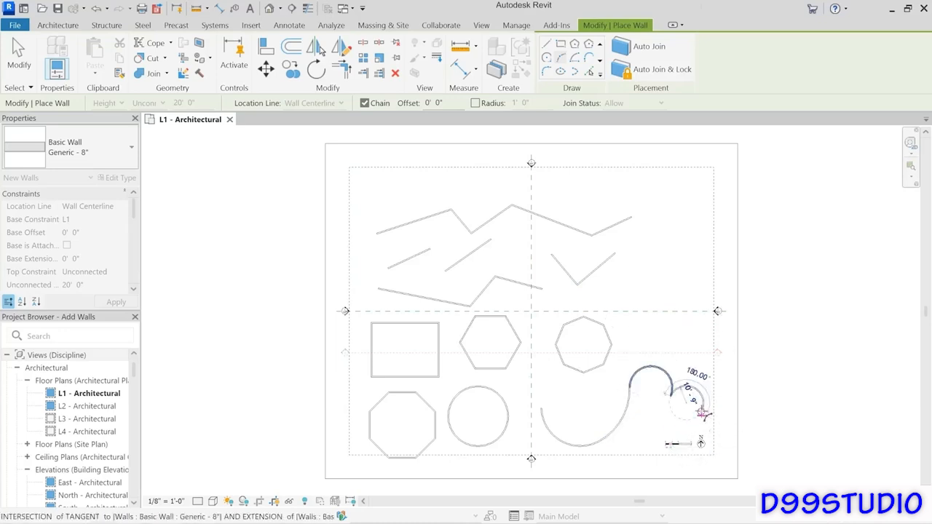
pyautogui.scroll(3, 689, 403)
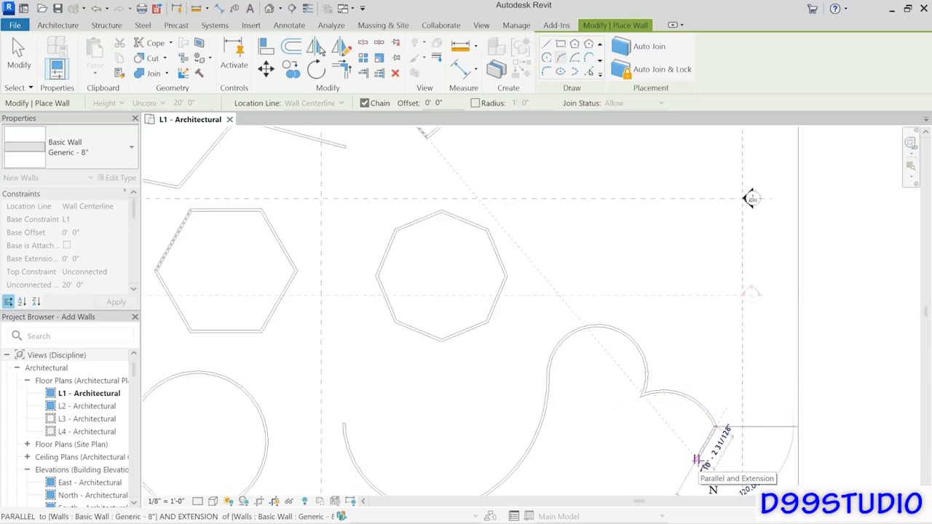
pyautogui.scroll(-3, 639, 424)
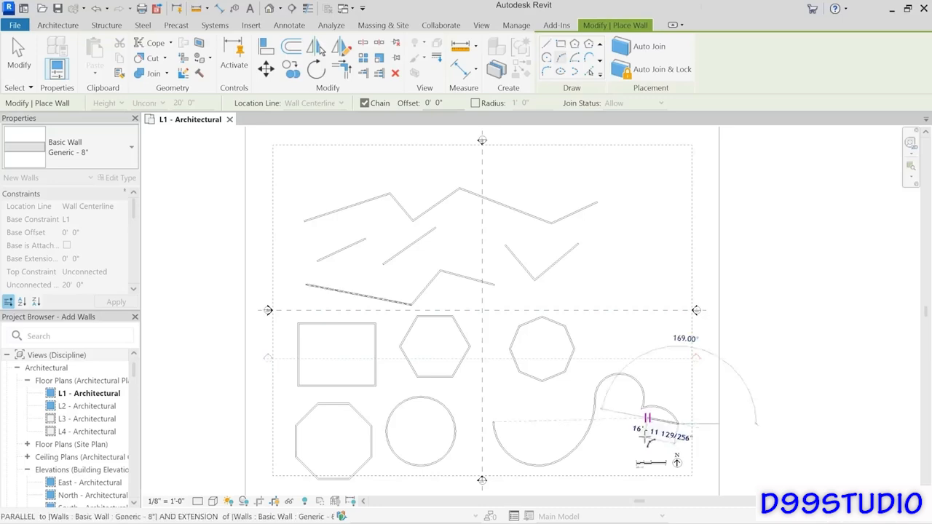
pyautogui.click(11, 67)
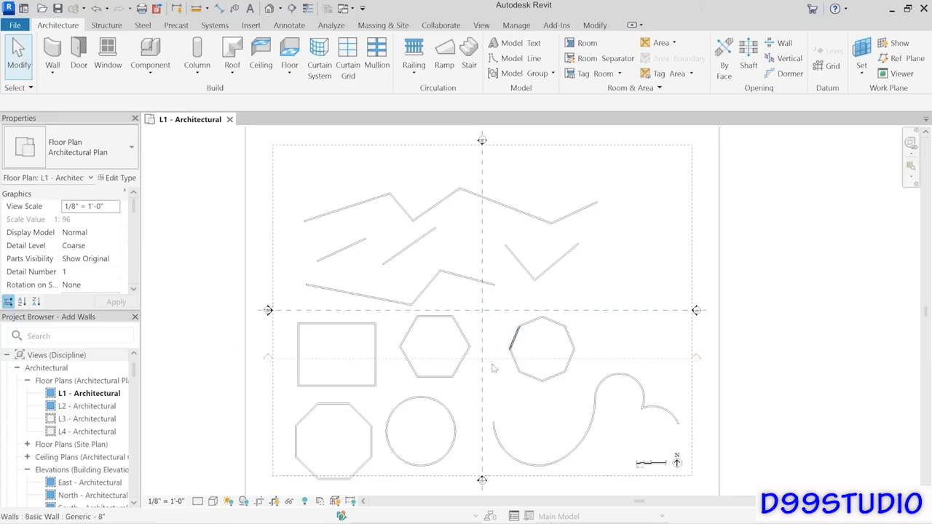
# Select everything on the plan, filter the selection down to the Walls category only, and delete those walls.
pyautogui.moveTo(504, 340)
pyautogui.mouseDown(button='middle')
pyautogui.moveTo(499, 370)
pyautogui.moveTo(500, 349)
pyautogui.mouseUp(button='middle')
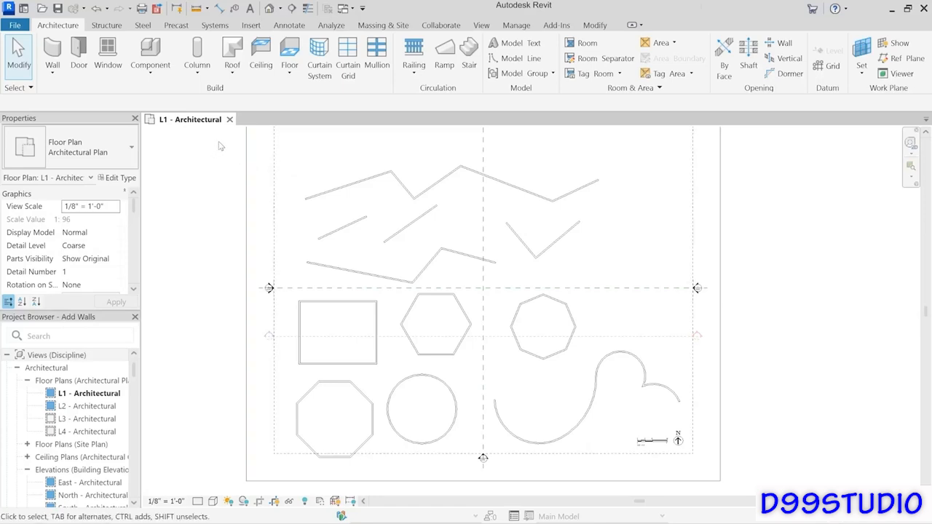
pyautogui.moveTo(218, 139); pyautogui.dragTo(697, 479)
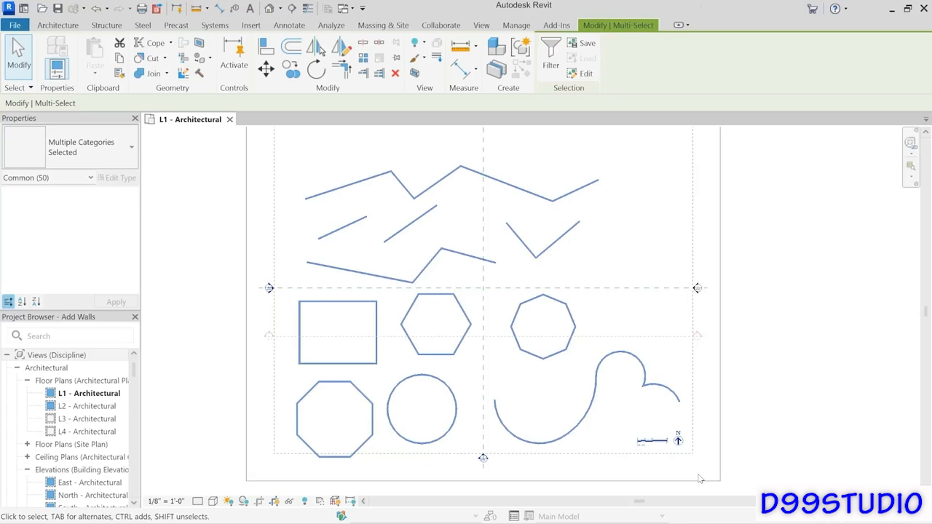
pyautogui.click(551, 58)
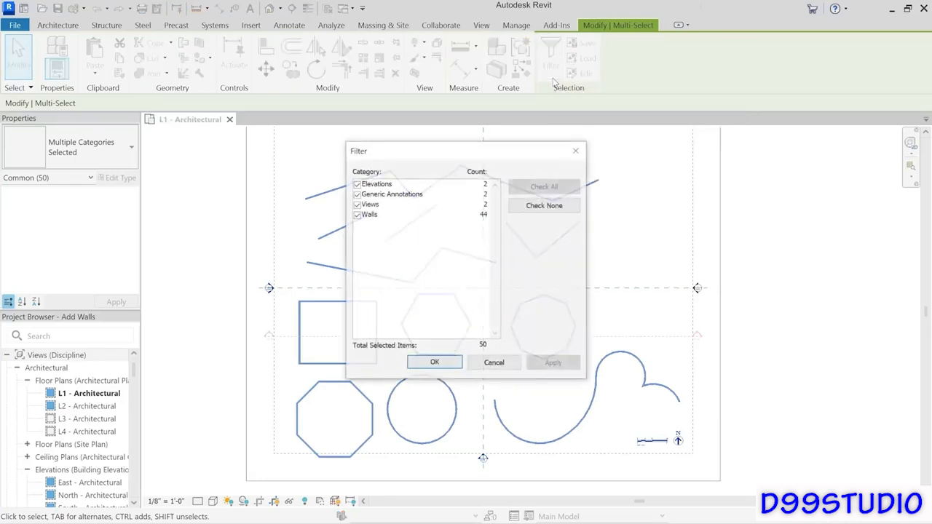
pyautogui.click(545, 205)
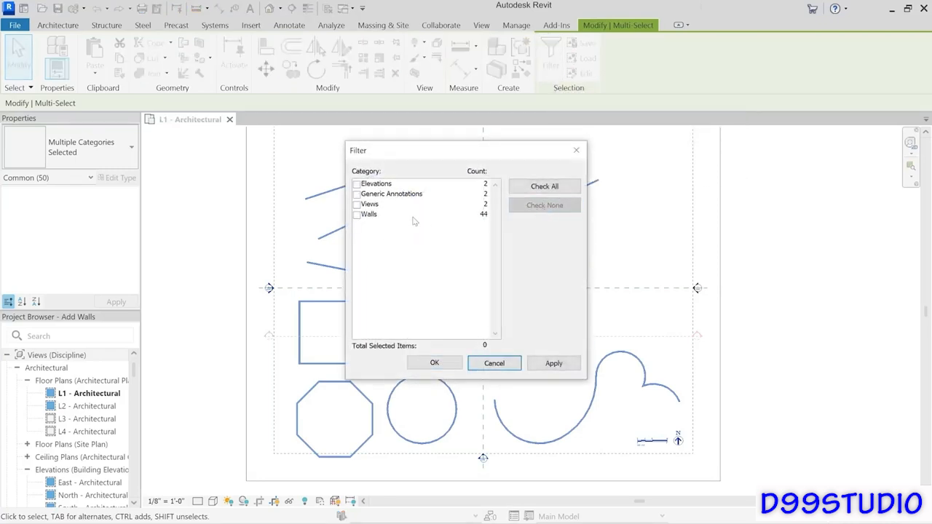
pyautogui.click(357, 215)
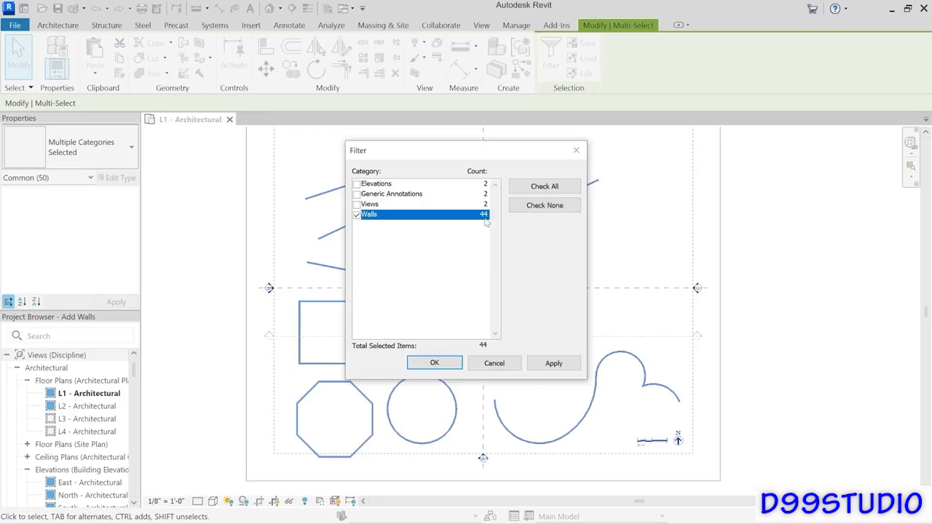
pyautogui.click(435, 363)
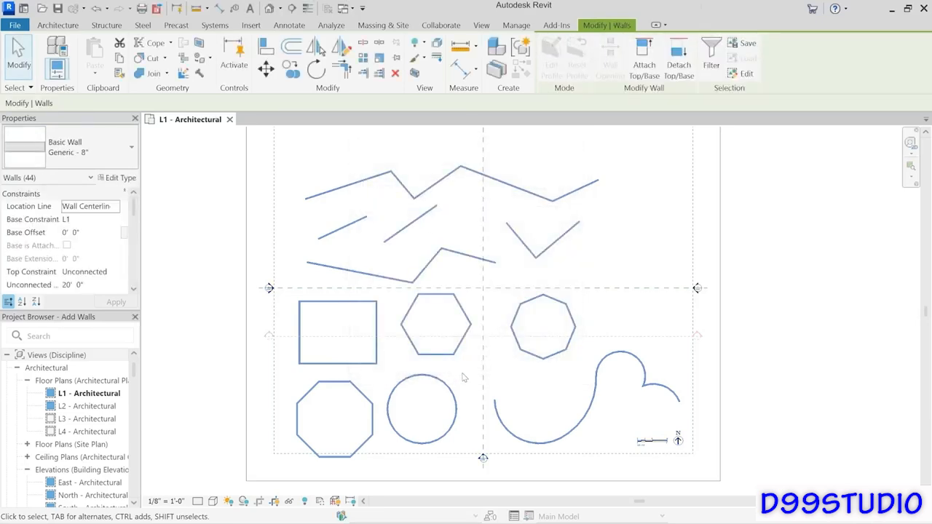
pyautogui.press('Delete')
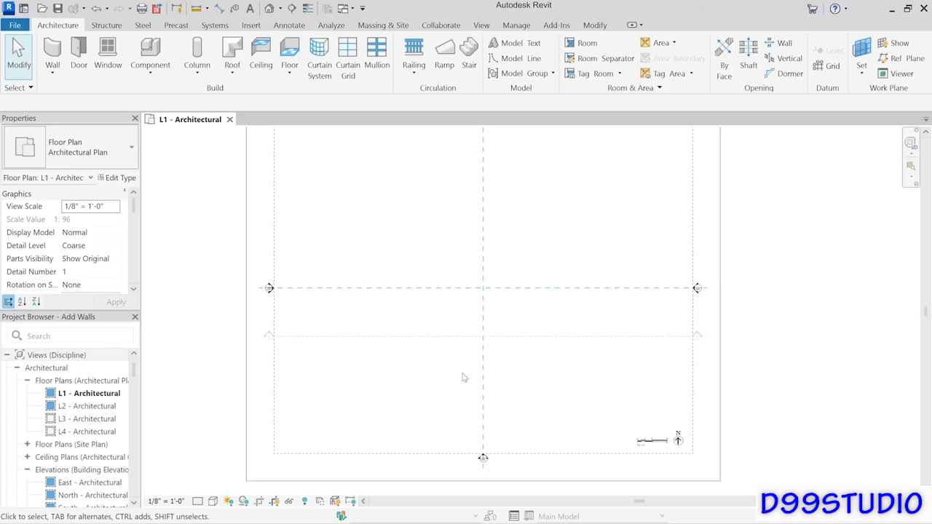
# Draw two separate horizontal walls in line, about 25' and 24'-6" long, in the plan's northwest quarter.
pyautogui.scroll(-1, 465, 322)
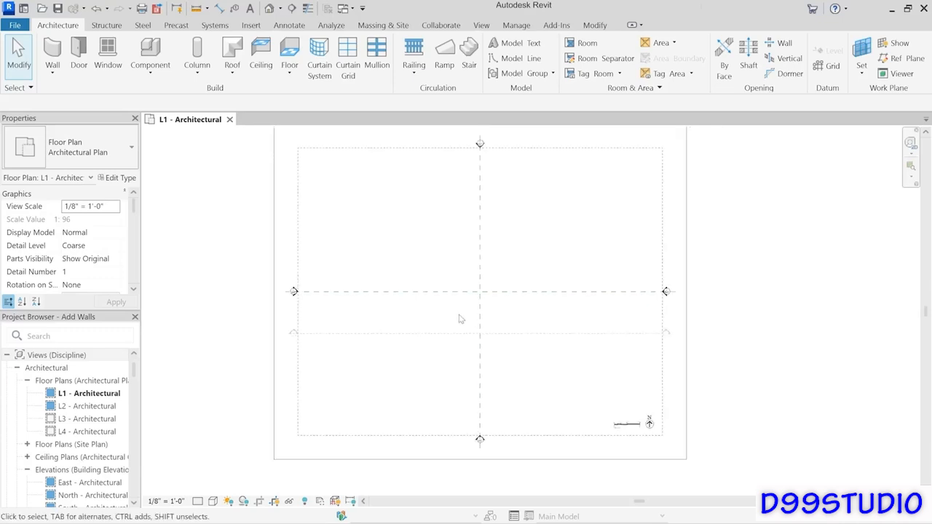
pyautogui.moveTo(460, 318)
pyautogui.mouseDown(button='middle')
pyautogui.moveTo(461, 343)
pyautogui.moveTo(454, 335)
pyautogui.mouseUp(button='middle')
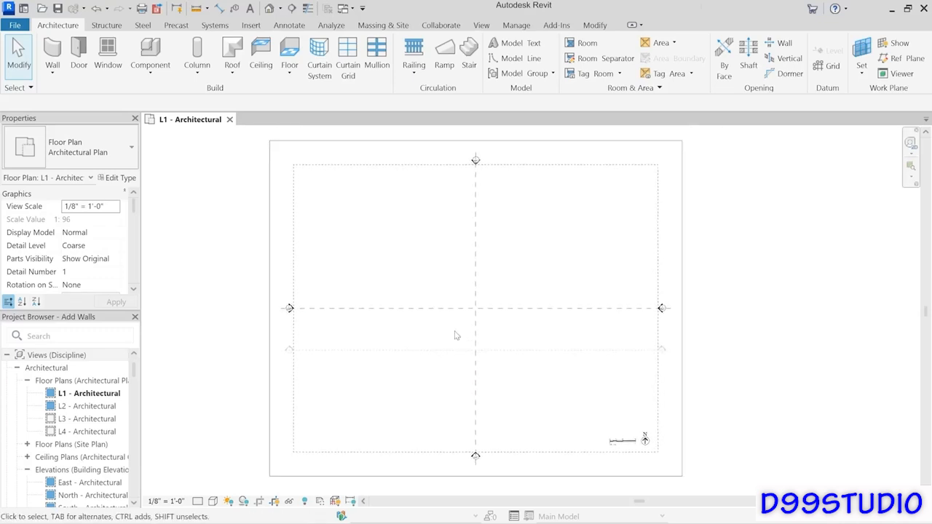
pyautogui.click(52, 52)
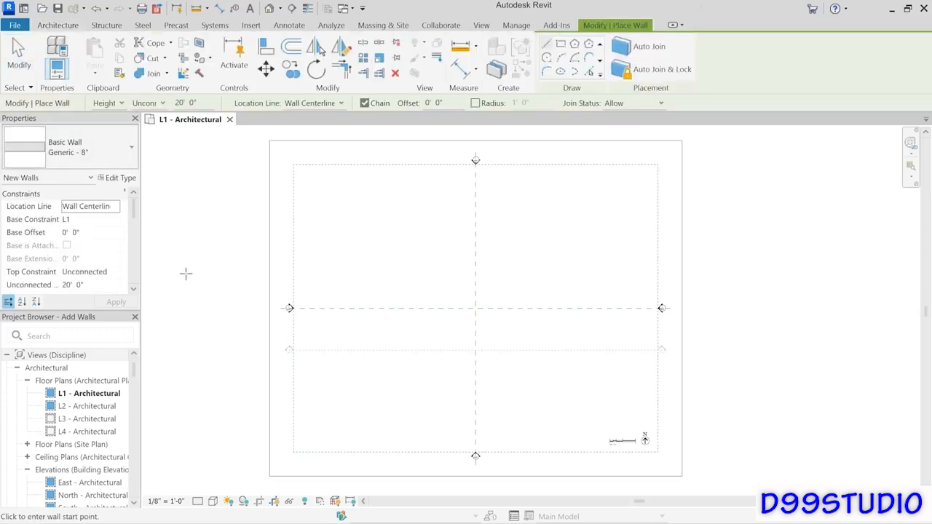
pyautogui.click(312, 227)
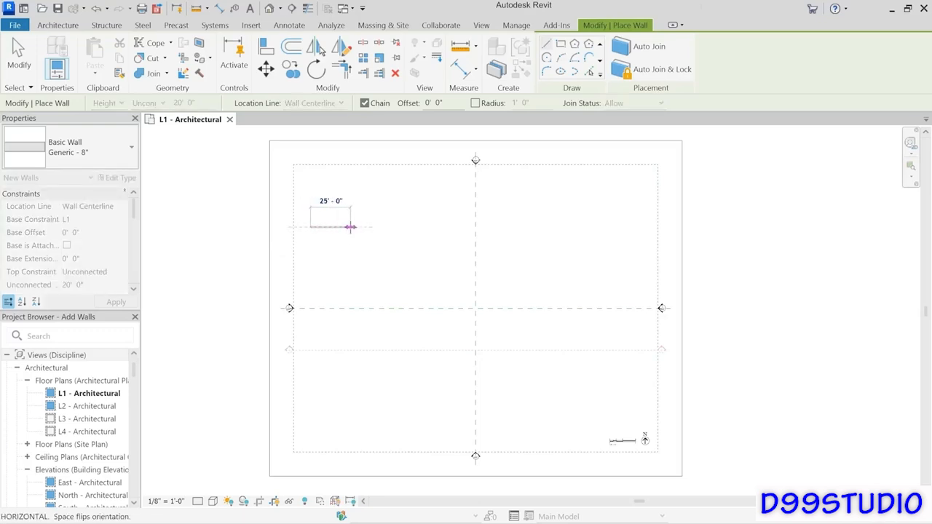
pyautogui.click(351, 226)
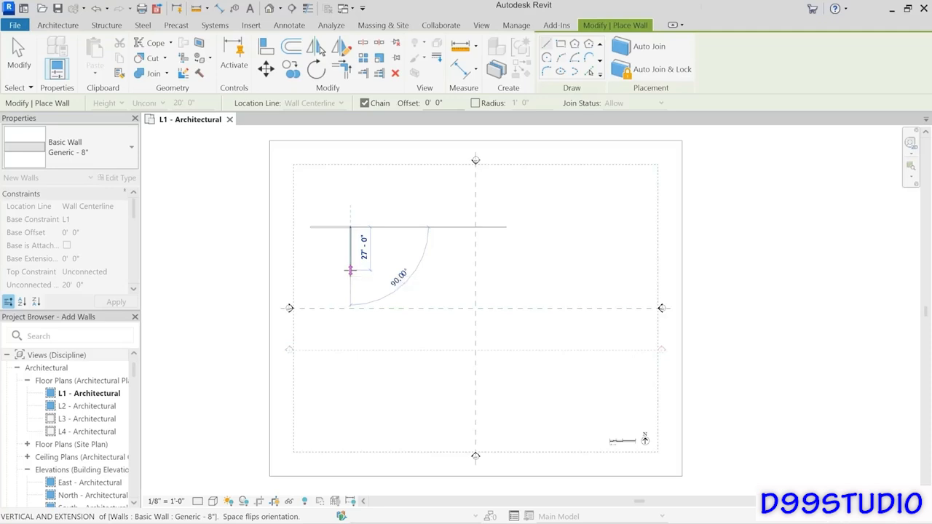
pyautogui.press('Escape')
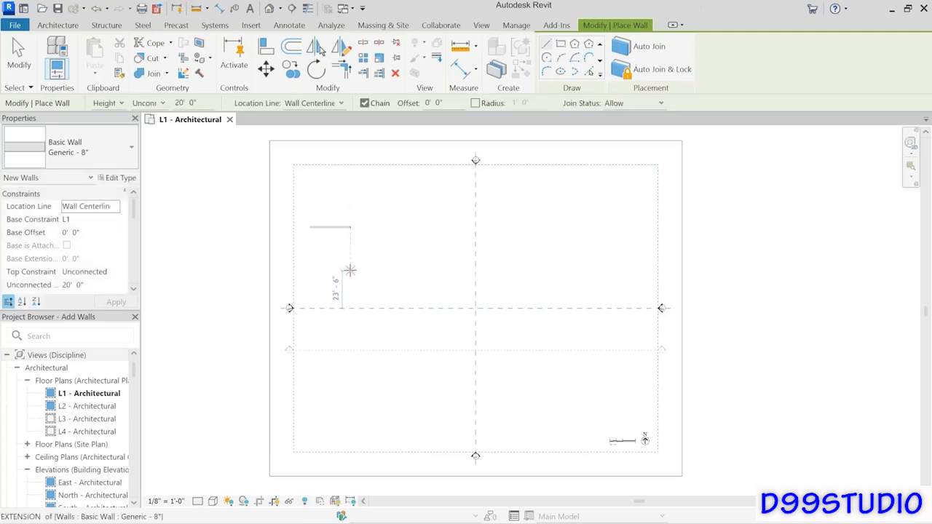
pyautogui.click(363, 227)
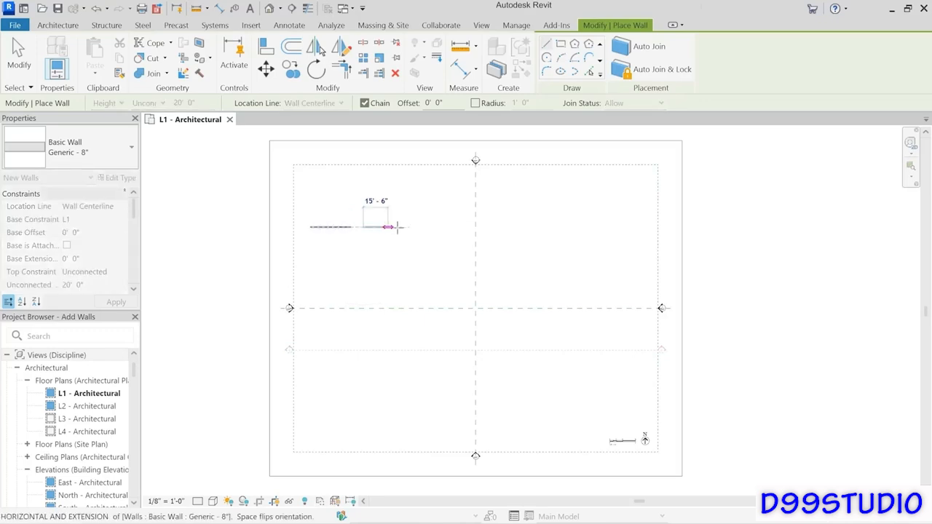
pyautogui.click(402, 227)
pyautogui.press('Escape')
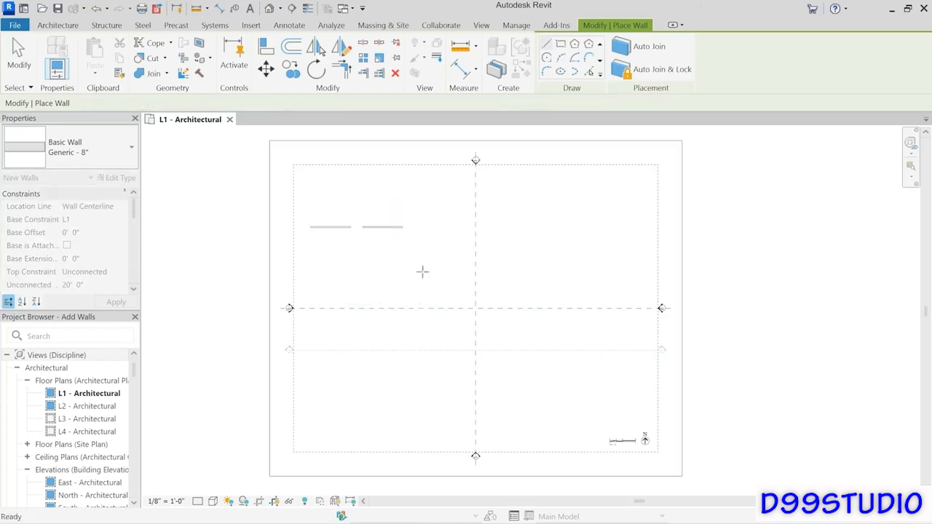
# Extend the row with two more separate walls: one about 30' long west of the vertical reference plane and one just east of it.
pyautogui.click(415, 228)
pyautogui.click(464, 227)
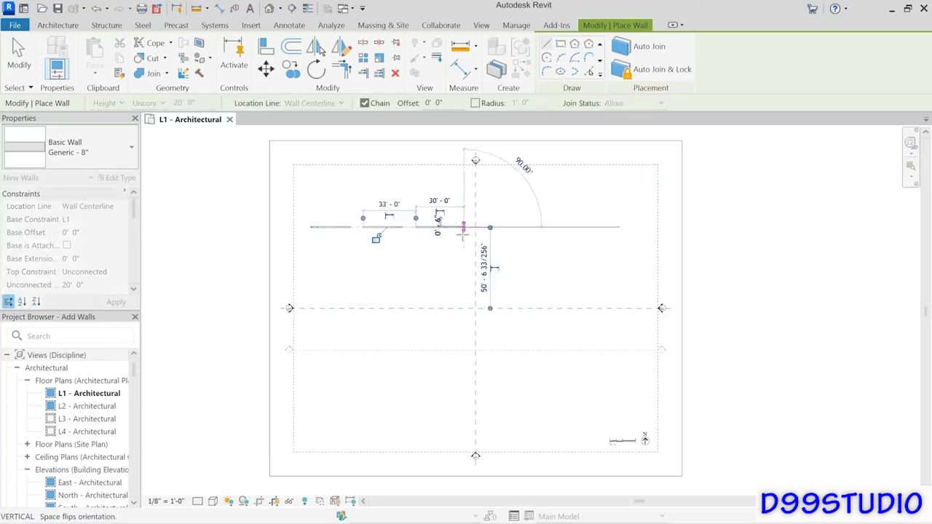
pyautogui.press('Escape')
pyautogui.click(482, 227)
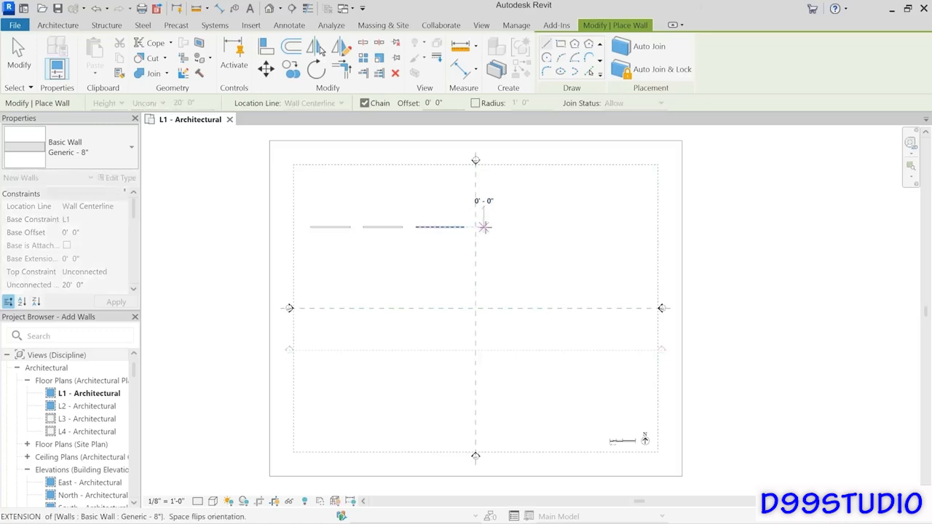
pyautogui.click(527, 227)
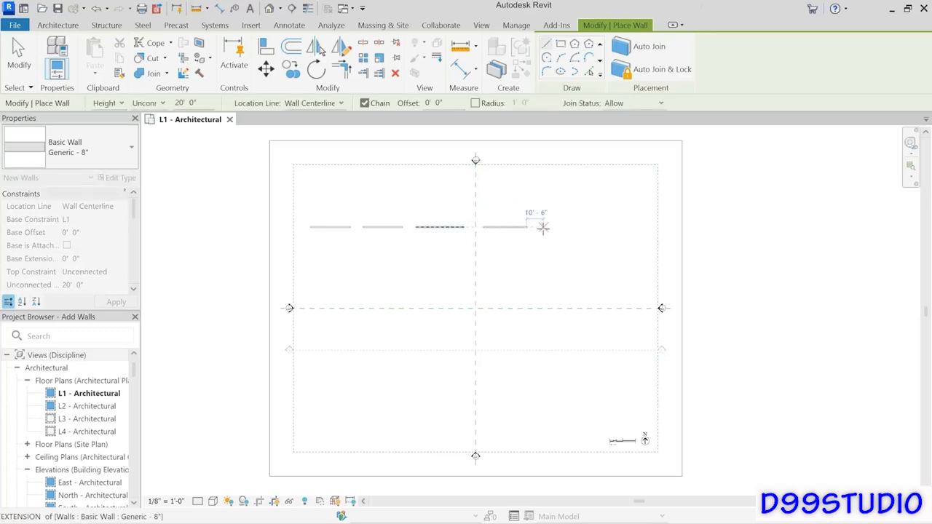
pyautogui.press('Escape')
# Add a fifth horizontal wall and a short vertical wall at the row's east end, and finish placing walls.
pyautogui.click(541, 227)
pyautogui.click(592, 227)
pyautogui.press('Escape')
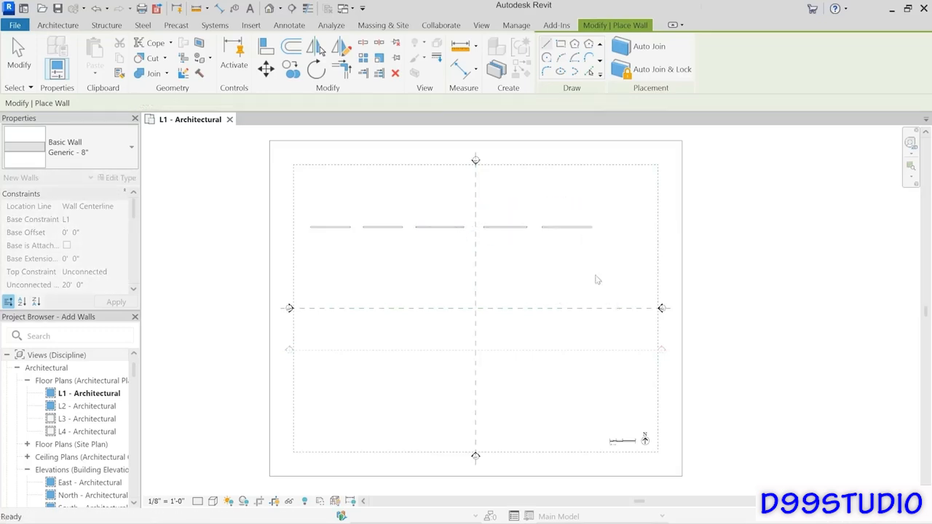
pyautogui.click(616, 214)
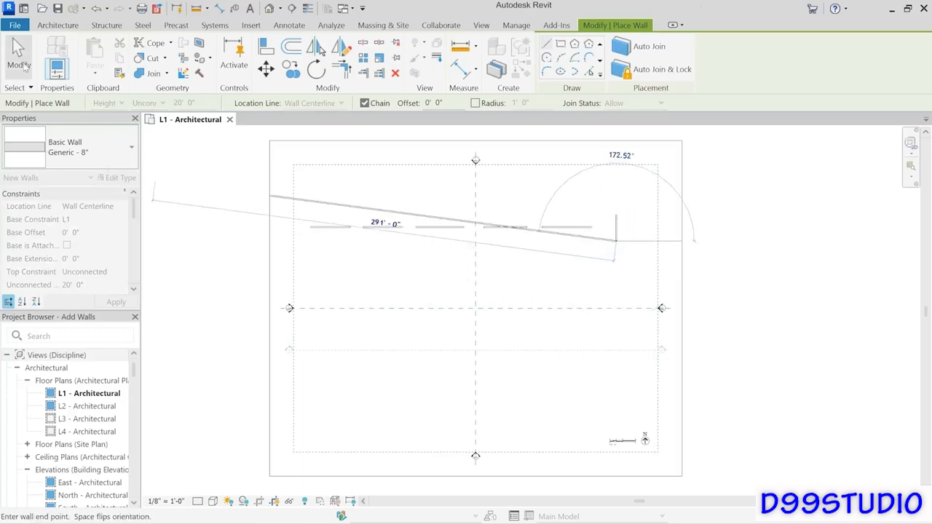
pyautogui.click(20, 59)
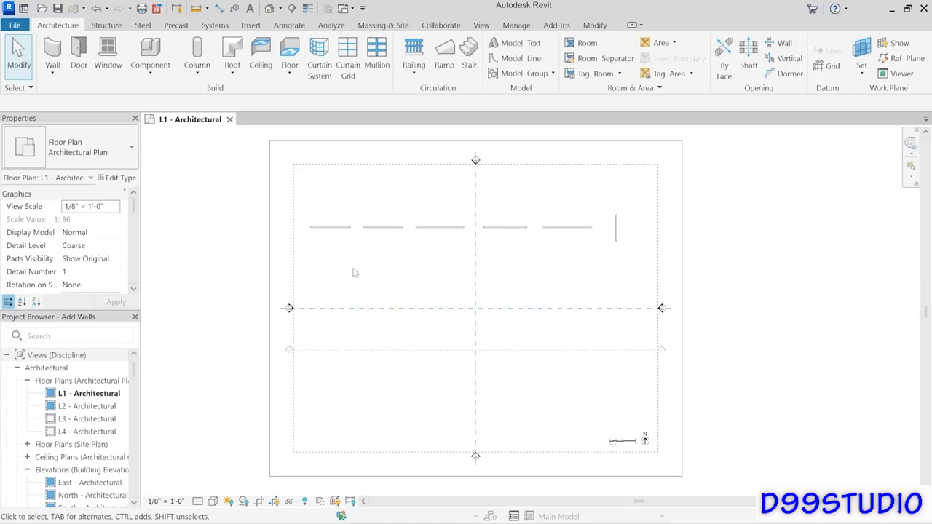
# Set the unconnected height of the second wall from the west to 15'.
pyautogui.click(329, 230)
pyautogui.click(398, 229)
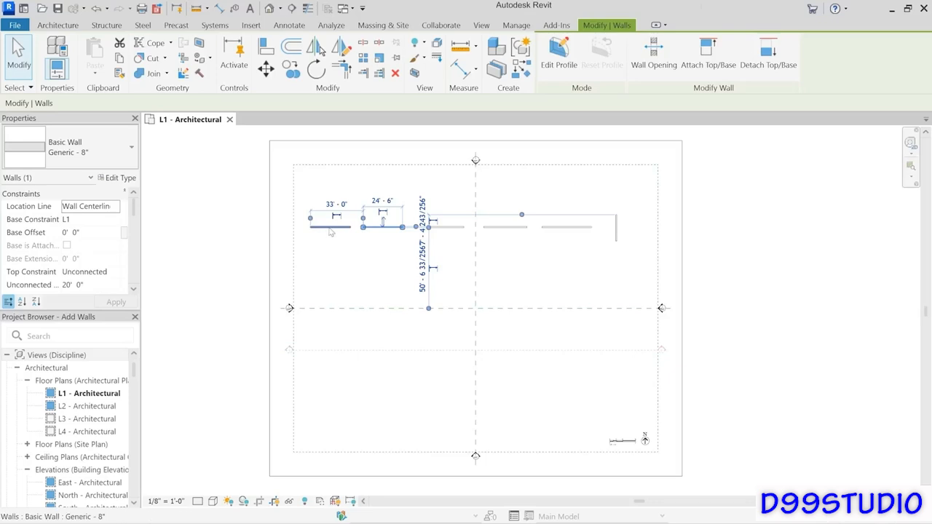
pyautogui.click(97, 285)
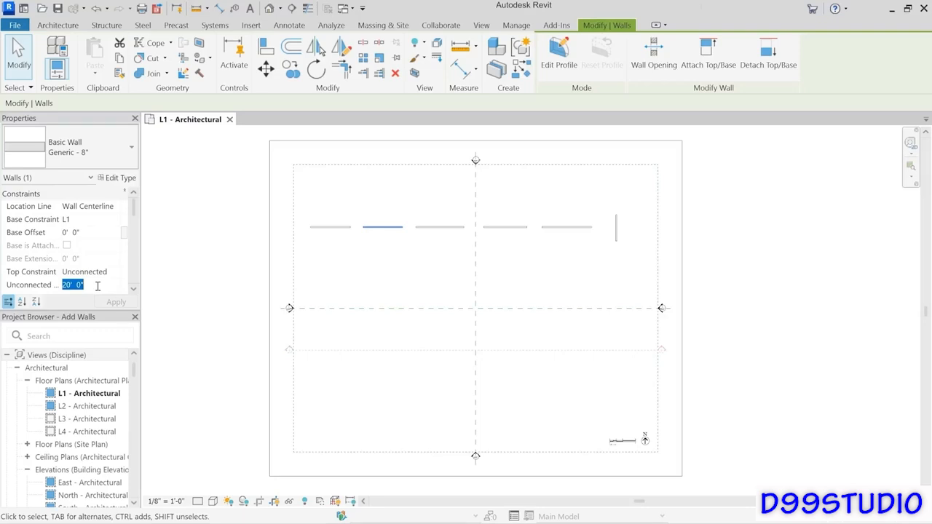
pyautogui.write('15')
pyautogui.press('Return')
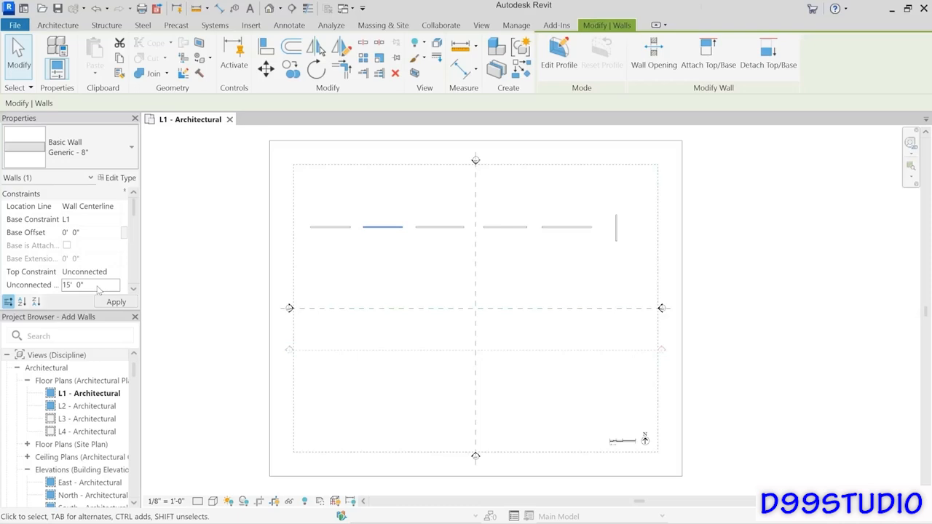
pyautogui.click(378, 284)
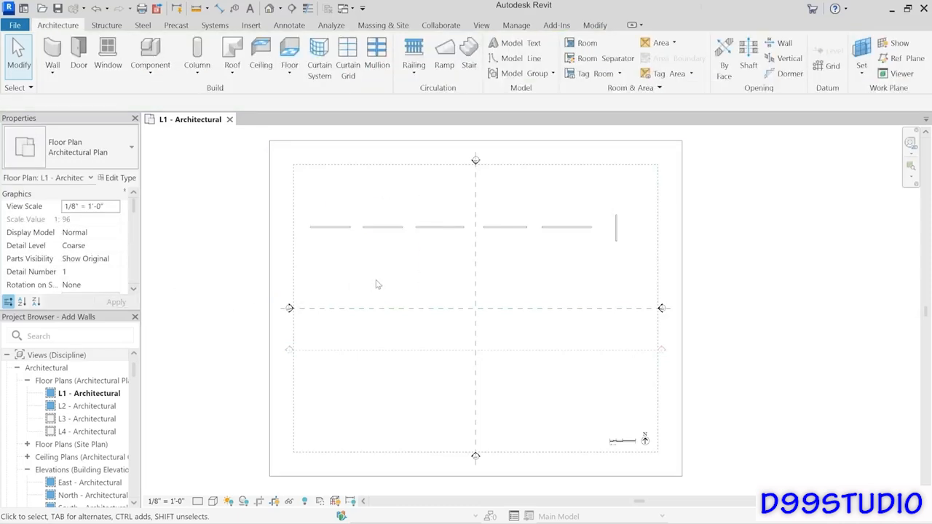
# Constrain the top of the third wall from the west, just west of the vertical reference plane, up to level L2.
pyautogui.click(460, 234)
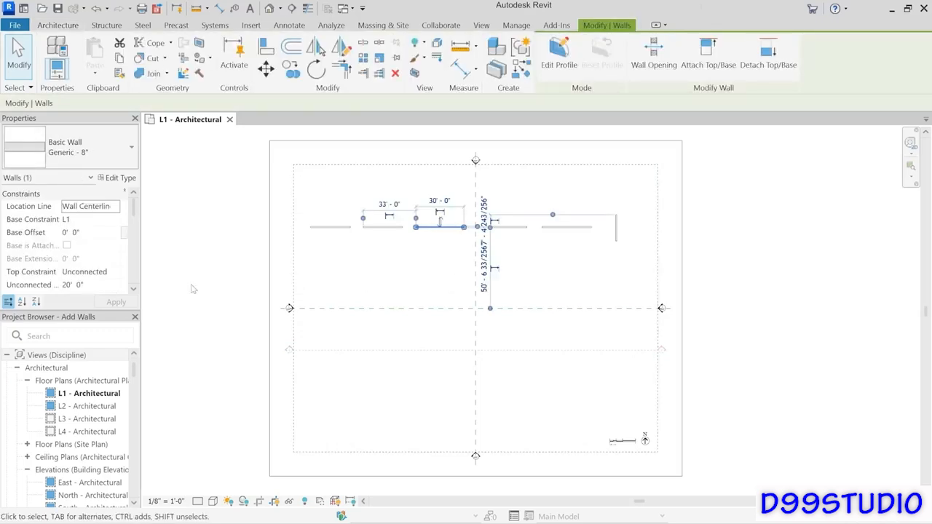
pyautogui.click(93, 274)
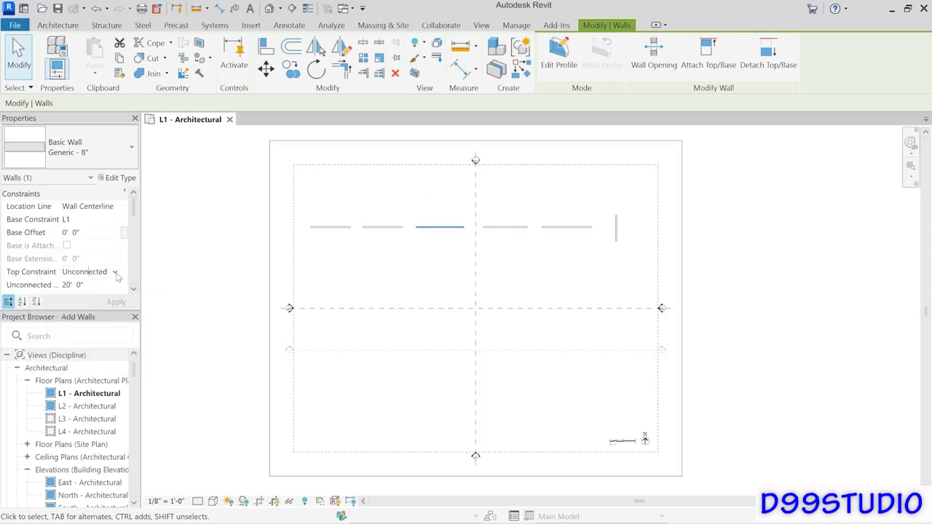
pyautogui.click(115, 273)
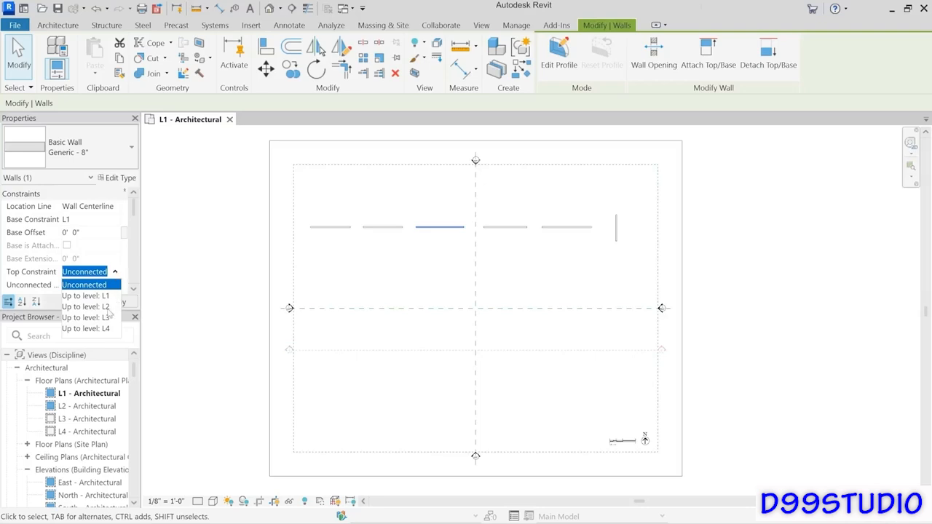
pyautogui.click(99, 308)
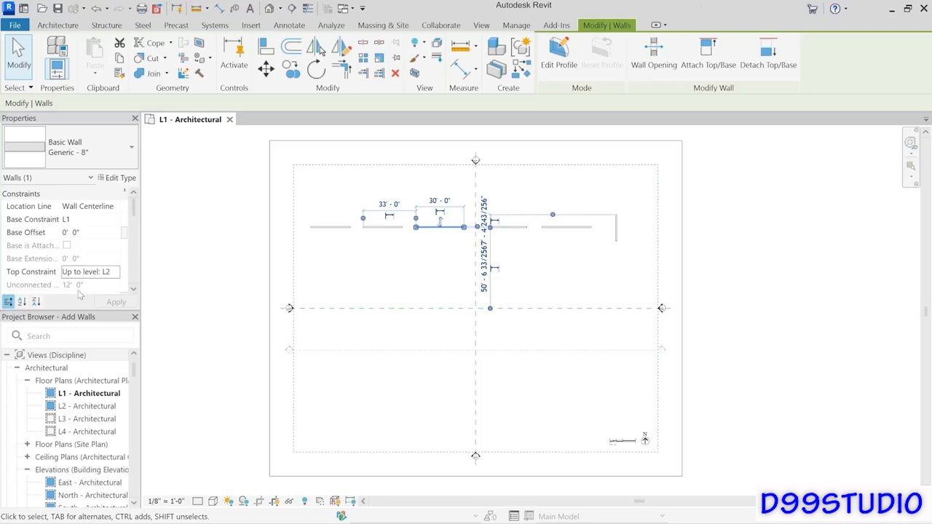
# Constrain the top of the fourth wall from the west up to level L3 and the fifth wall up to level L4.
pyautogui.click(519, 226)
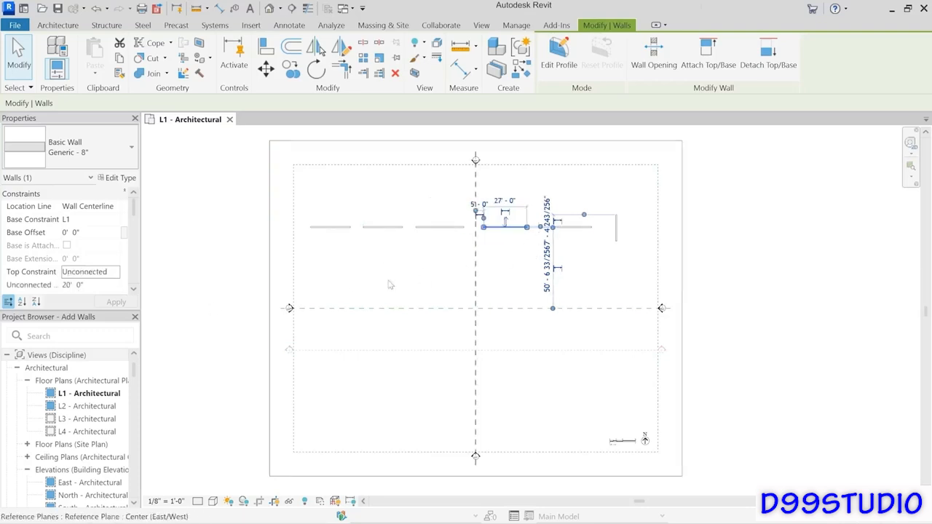
pyautogui.click(114, 273)
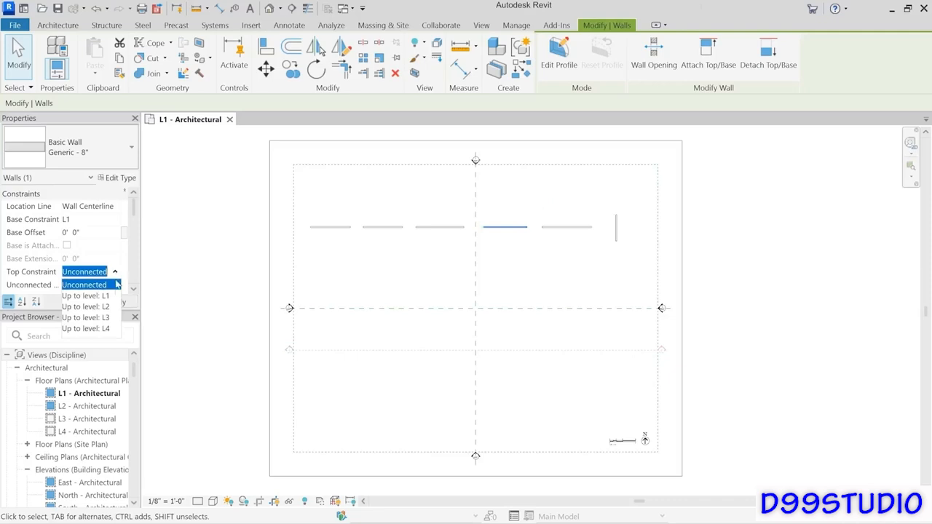
pyautogui.click(106, 318)
pyautogui.click(566, 227)
pyautogui.click(115, 275)
pyautogui.click(108, 328)
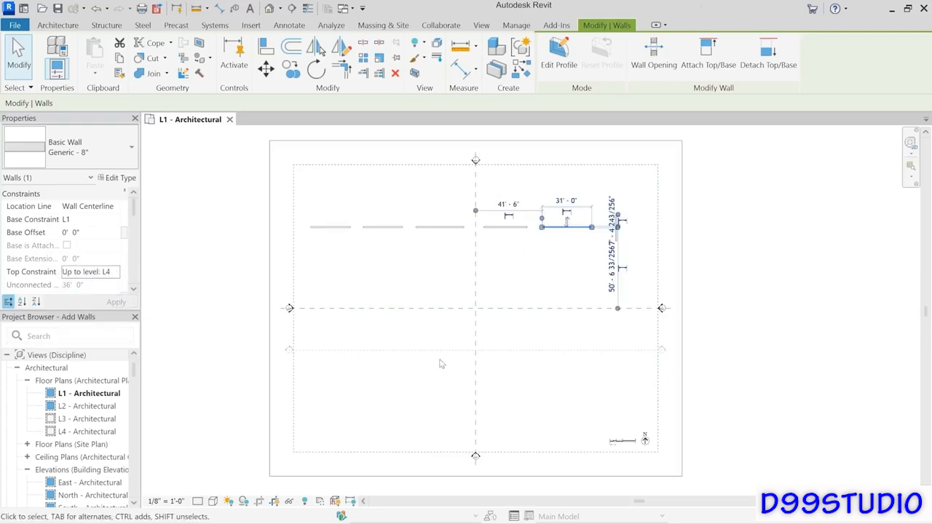
pyautogui.click(527, 276)
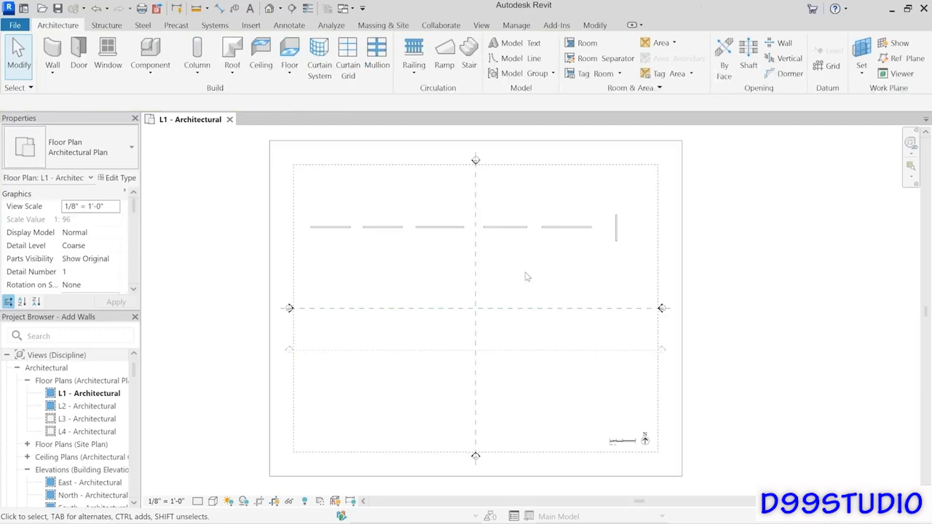
# Open the Section 1 view from its section line south of the wall row.
pyautogui.click(329, 356)
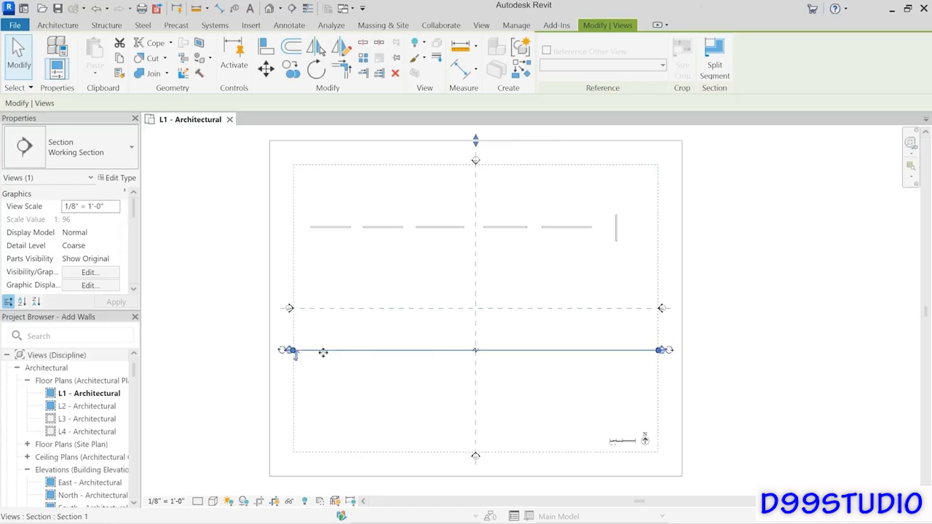
pyautogui.rightClick(323, 352)
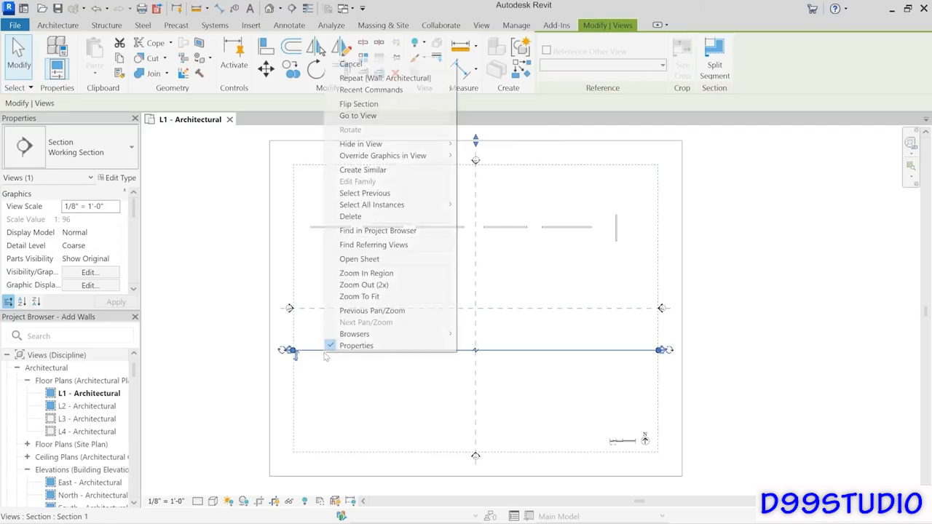
pyautogui.click(358, 115)
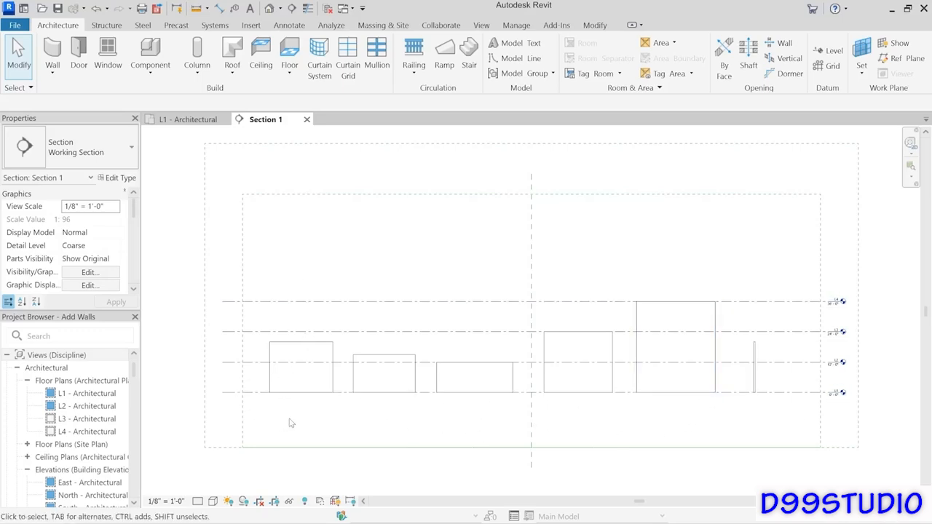
# Set the unconnected height of the westernmost wall to 22'.
pyautogui.click(334, 378)
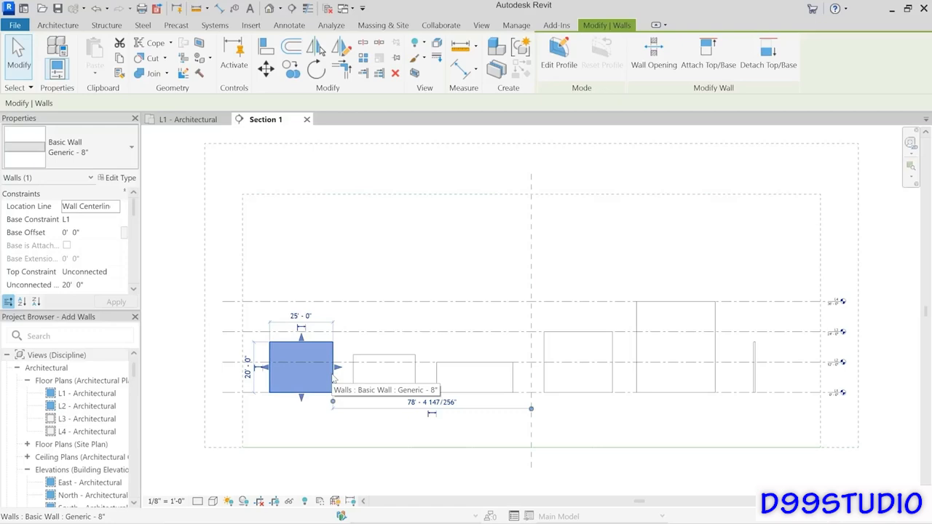
pyautogui.click(96, 285)
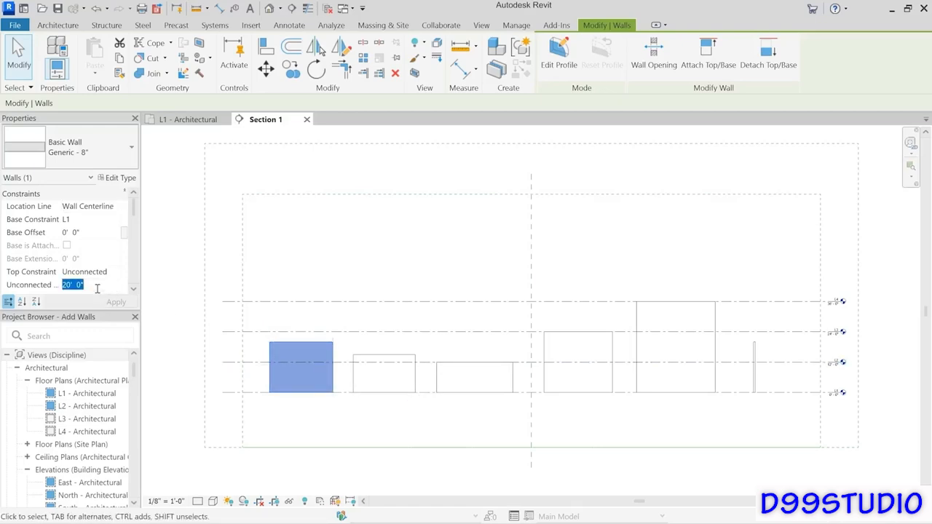
pyautogui.write('22')
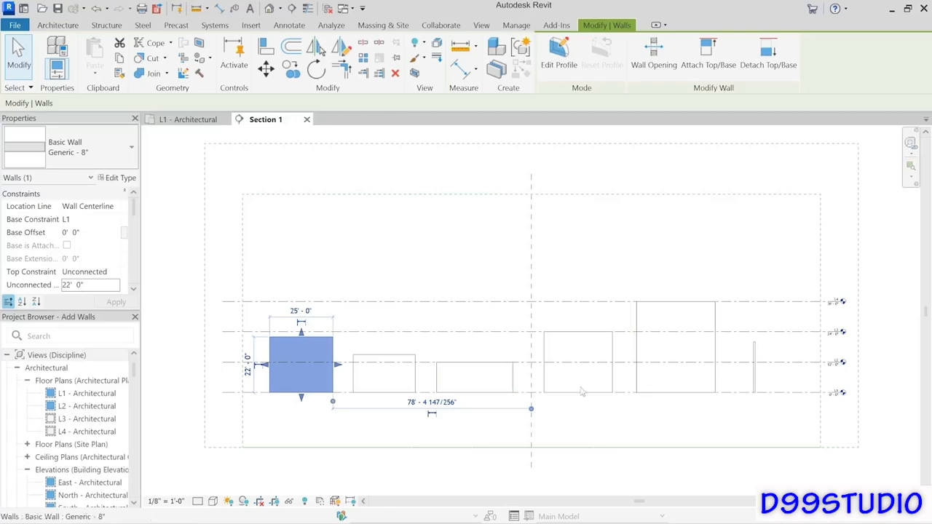
# Raise level L2 to an elevation of 16'-6" and select the third wall constrained to it.
pyautogui.click(428, 366)
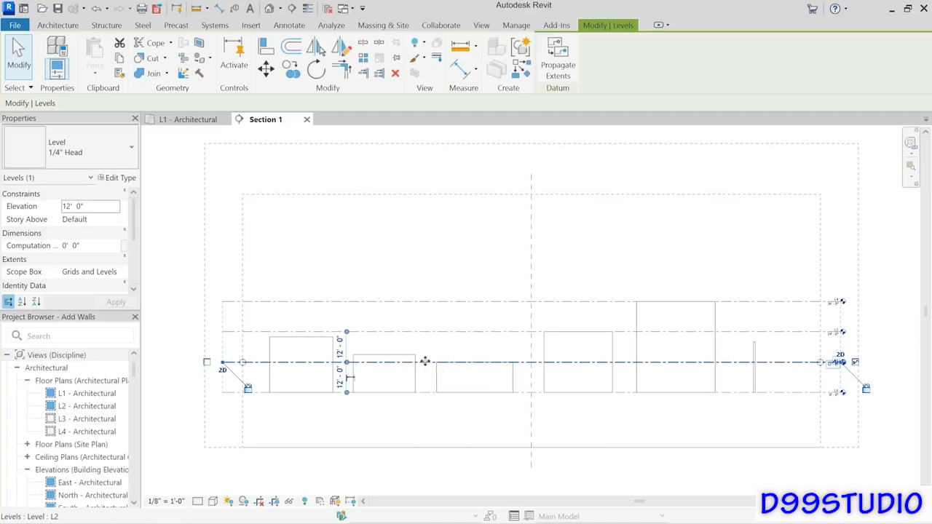
pyautogui.moveTo(424, 356); pyautogui.dragTo(426, 353)
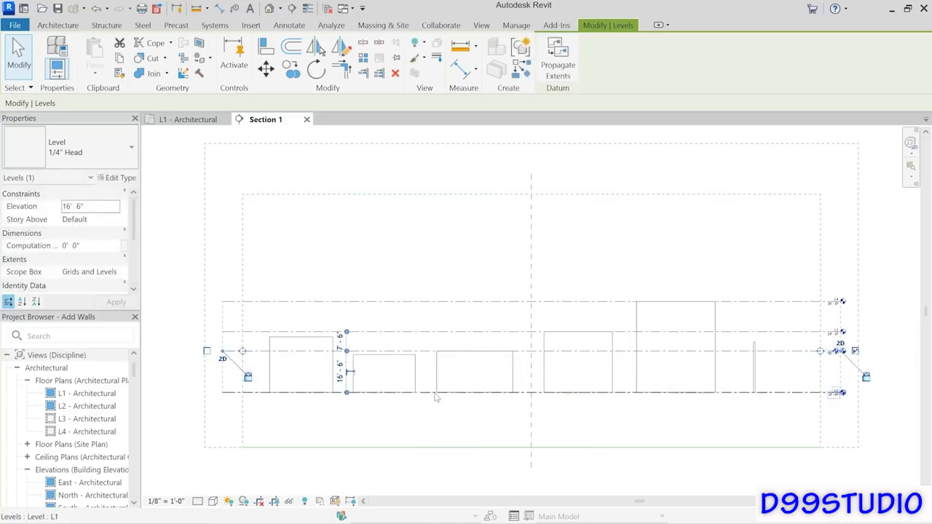
pyautogui.click(435, 377)
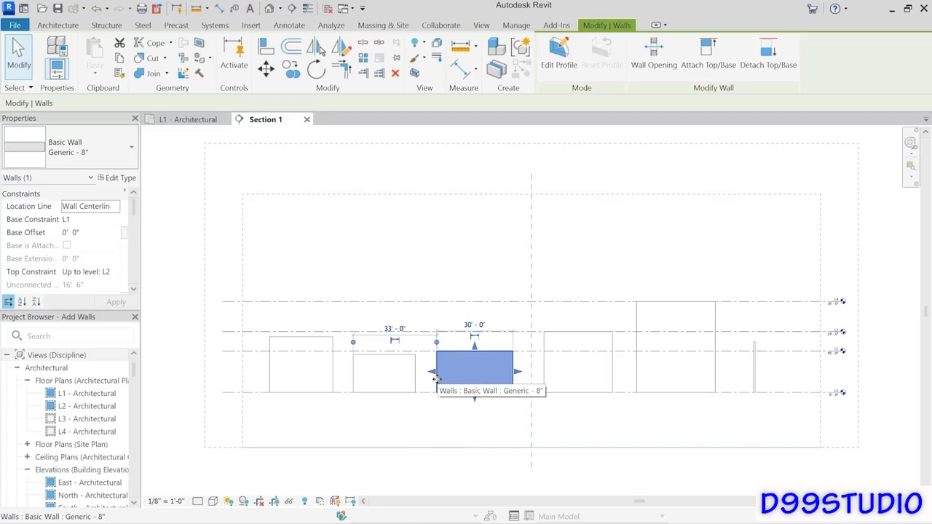
# Constrain the top of the second wall from the west up to level L2.
pyautogui.click(411, 382)
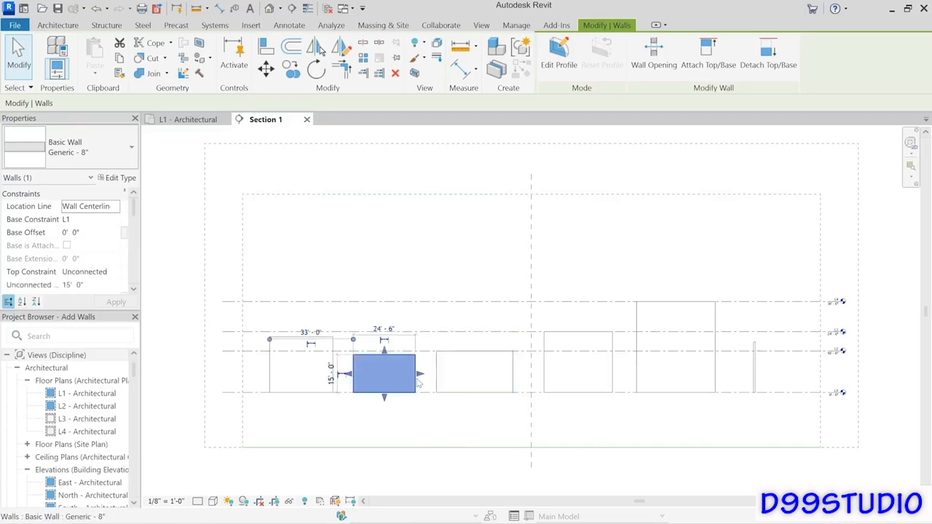
pyautogui.click(118, 277)
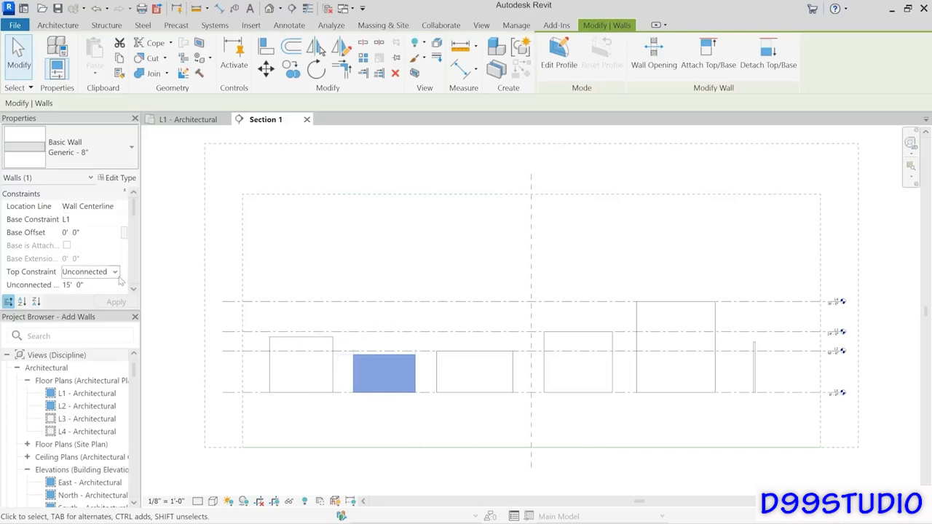
pyautogui.click(117, 274)
pyautogui.click(102, 304)
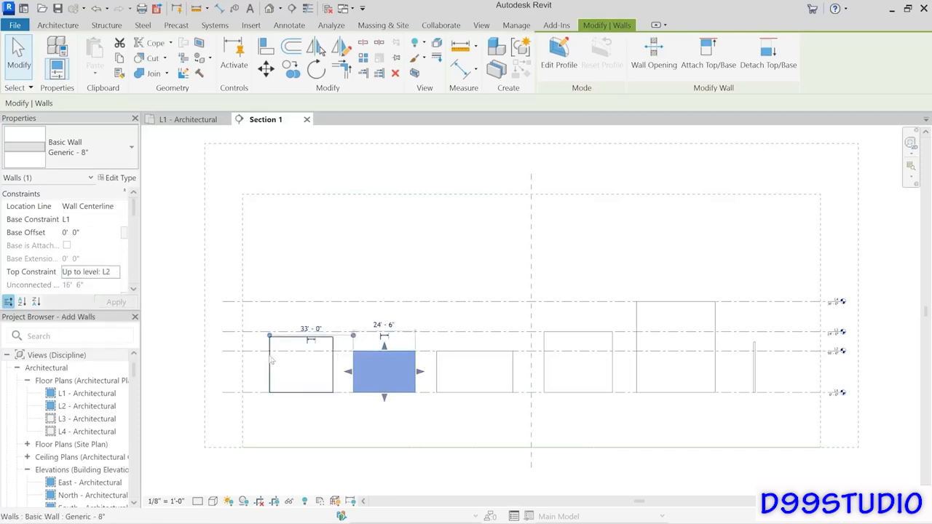
# Lower level L2 to an elevation of 12'-0" and clear the selection.
pyautogui.click(236, 352)
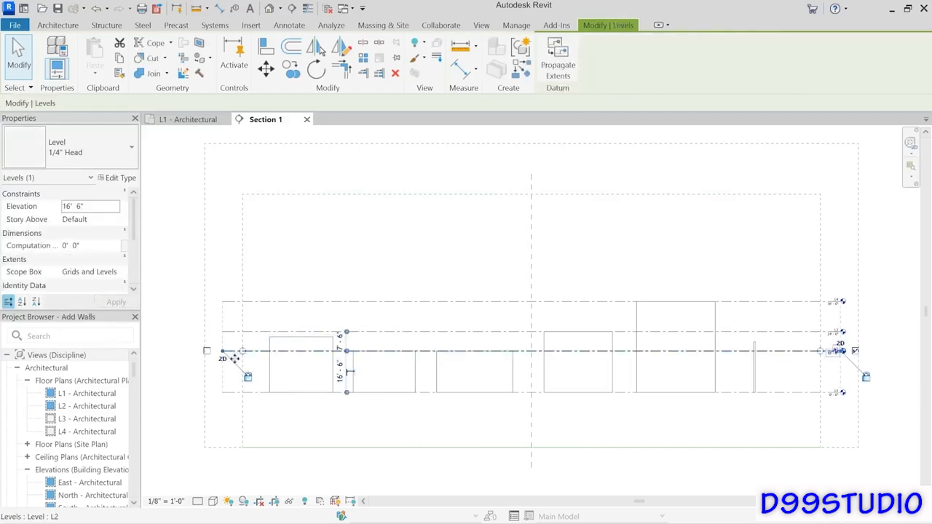
pyautogui.moveTo(235, 358); pyautogui.dragTo(235, 369)
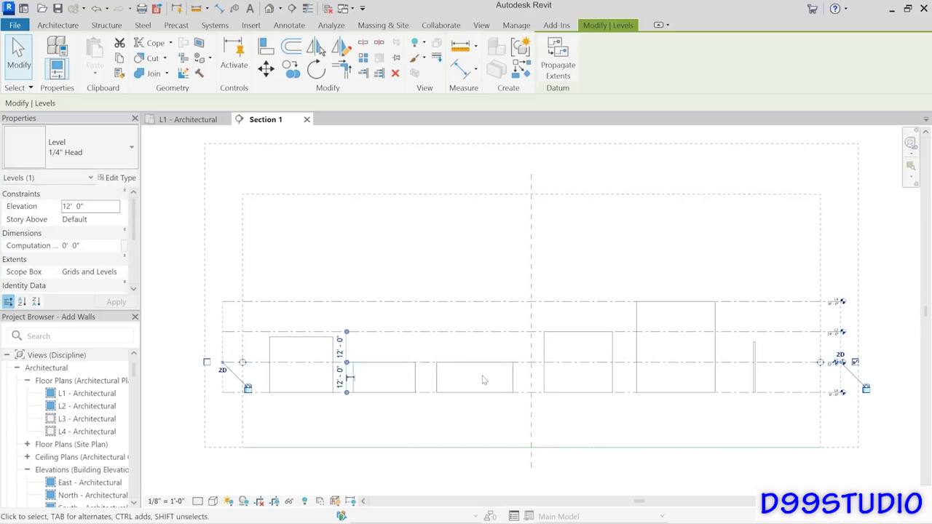
pyautogui.click(489, 414)
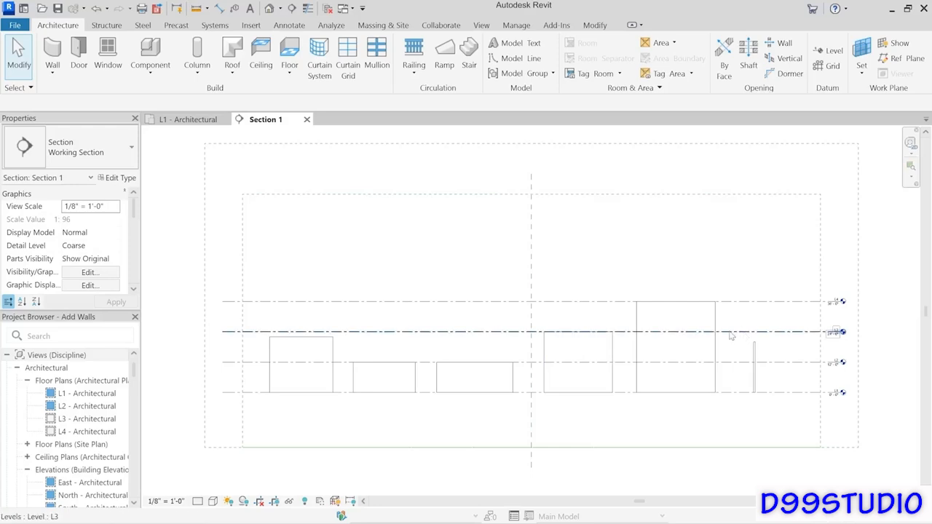
# Give the fourth wall, just east of the vertical reference plane, a top offset of 2' above level L3.
pyautogui.click(609, 348)
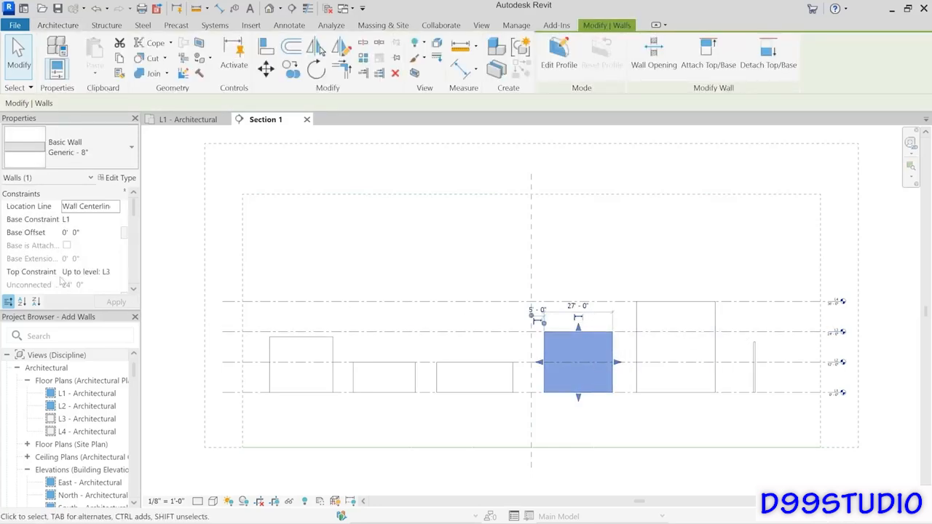
pyautogui.scroll(-1, 93, 283)
pyautogui.click(104, 272)
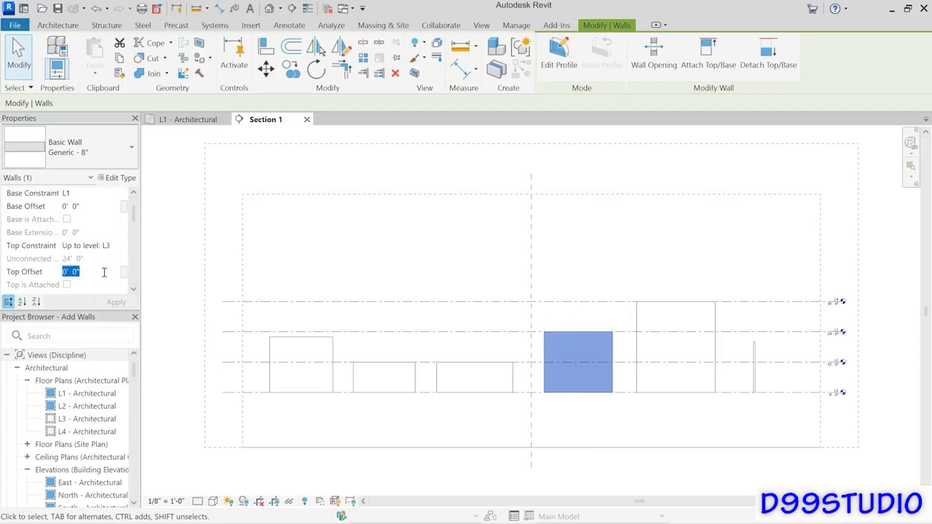
pyautogui.write('2')
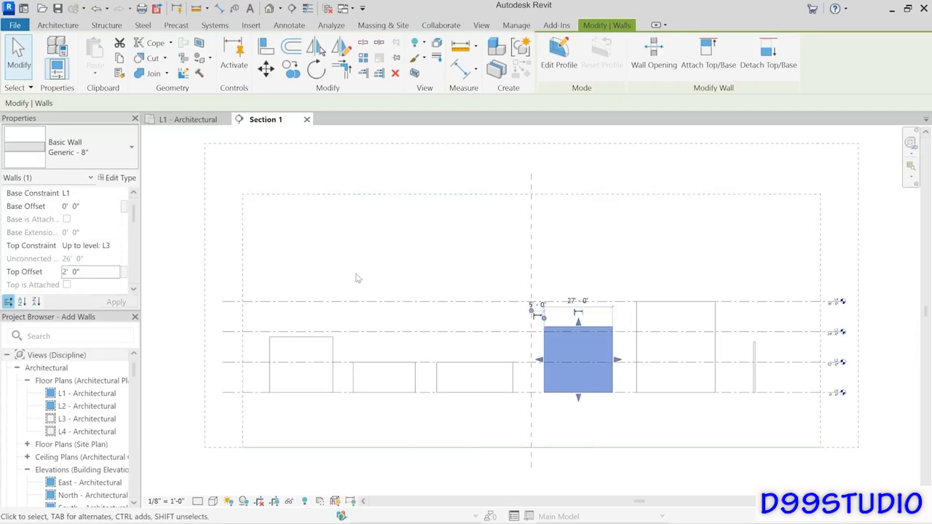
pyautogui.click(357, 278)
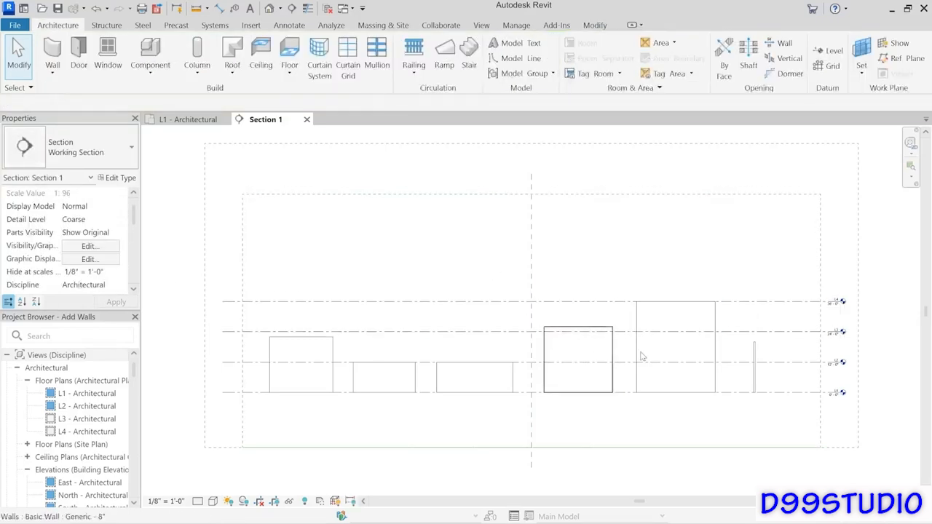
# Raise level L3 to an elevation of 28'-0" and clear the selection.
pyautogui.scroll(1, 690, 346)
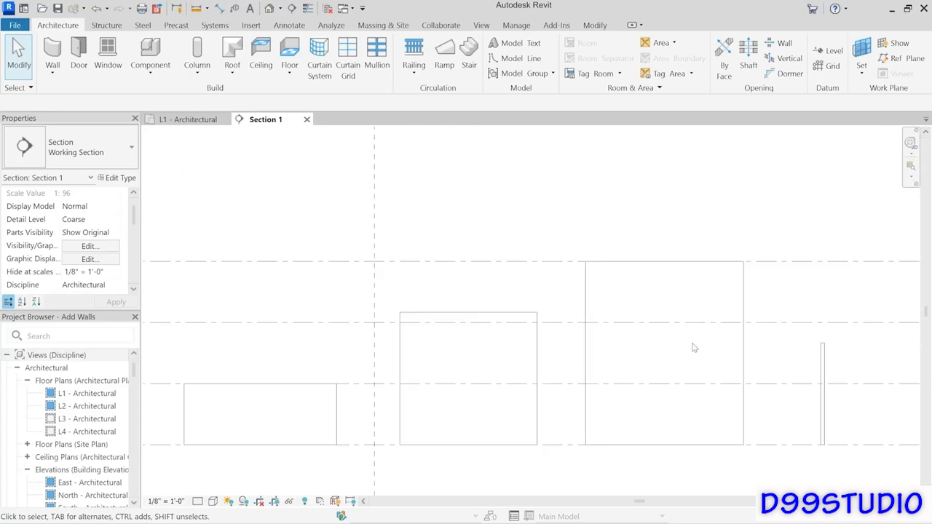
pyautogui.moveTo(658, 348); pyautogui.dragTo(486, 333, button='middle')
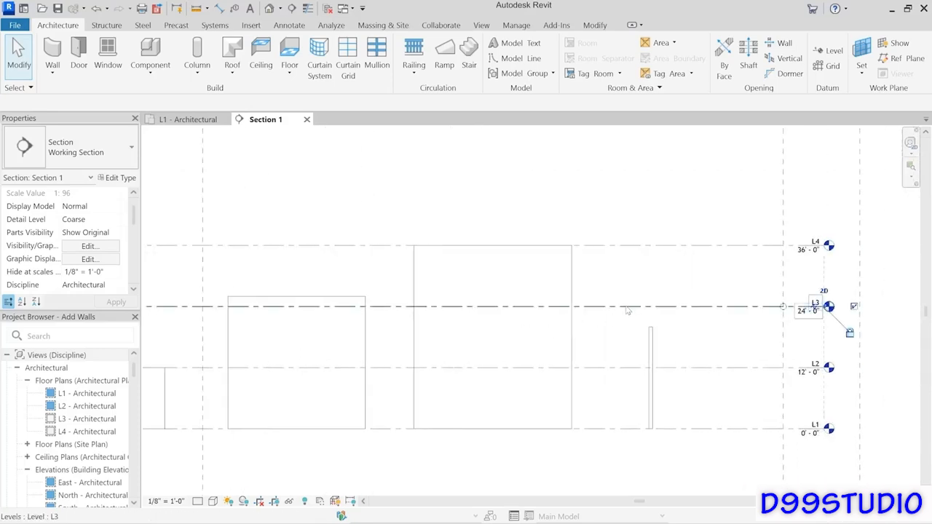
pyautogui.click(611, 306)
pyautogui.moveTo(612, 306); pyautogui.dragTo(612, 286)
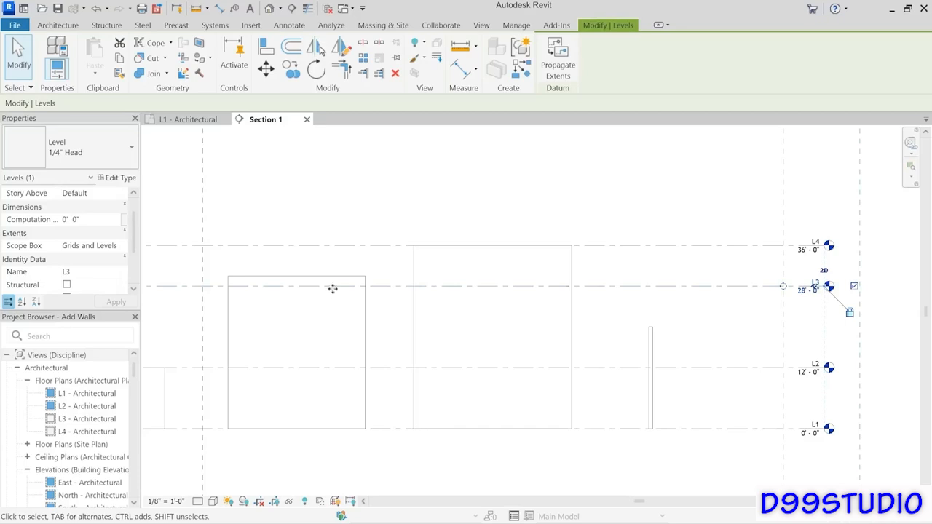
pyautogui.click(660, 338)
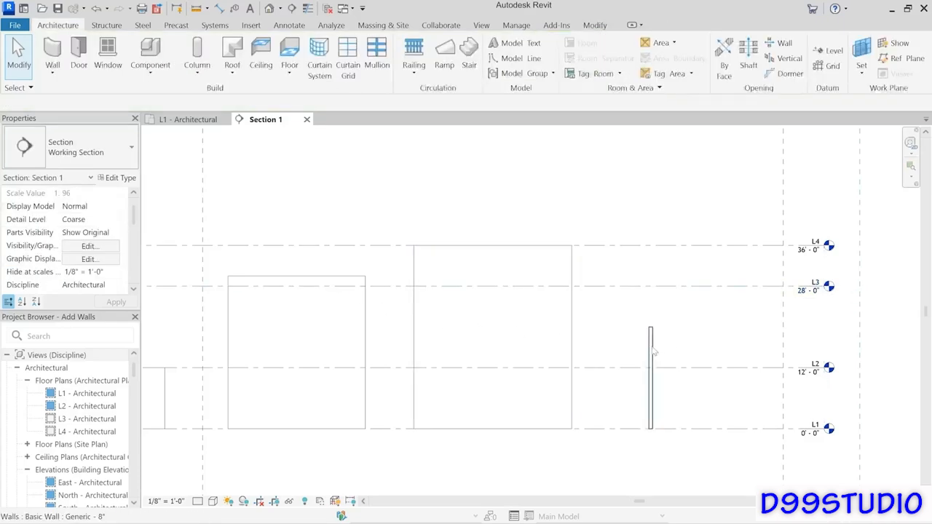
# Change the cross-section of the thin, end-on wall at the row's east end to Slanted.
pyautogui.click(654, 353)
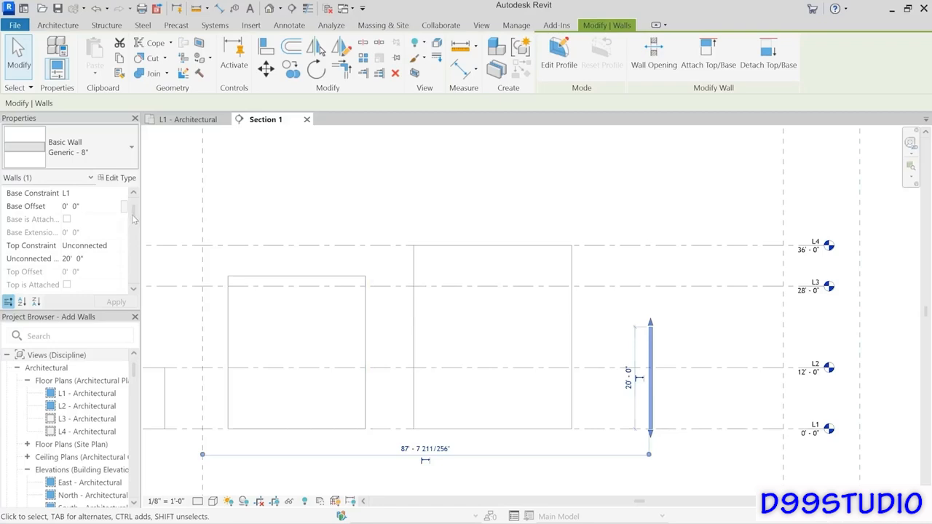
pyautogui.moveTo(134, 216); pyautogui.dragTo(134, 234)
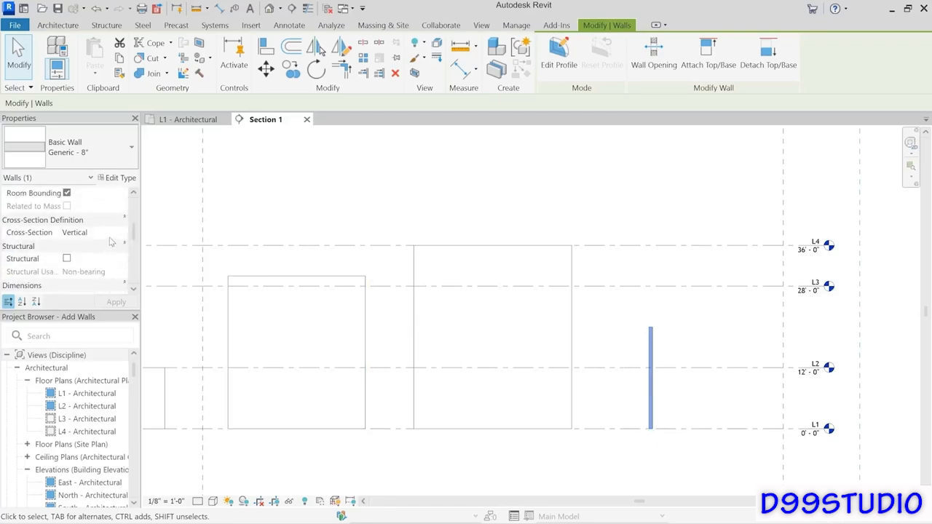
pyautogui.click(113, 233)
pyautogui.click(115, 233)
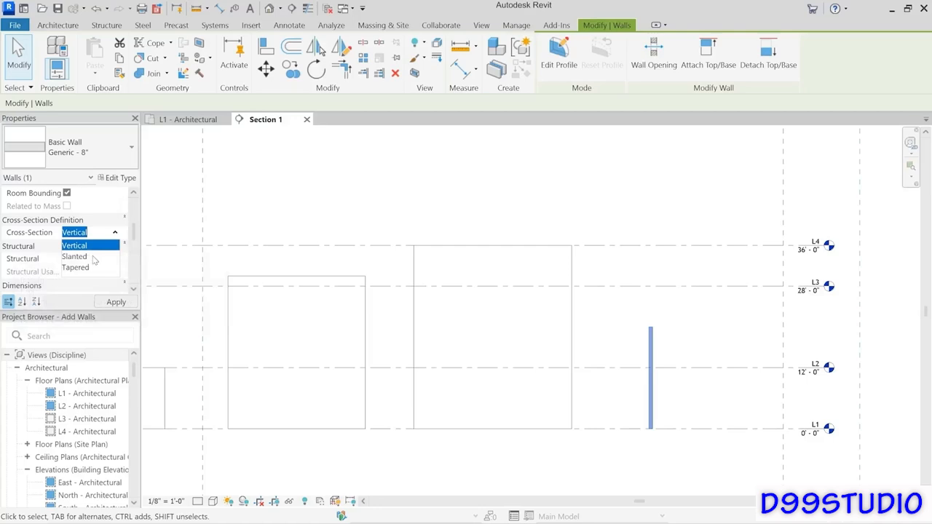
pyautogui.click(93, 258)
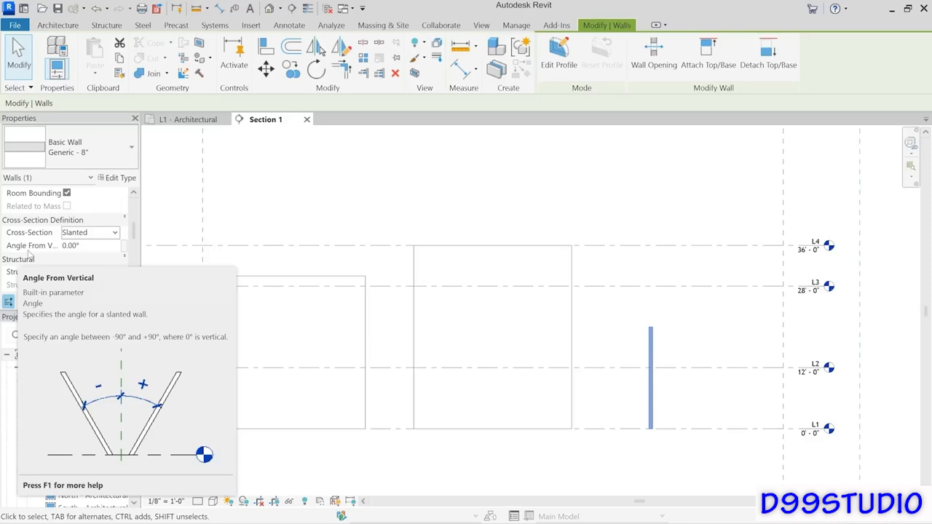
# Set the slanted end wall's angle from vertical to 10°.
pyautogui.click(102, 245)
pyautogui.write('10')
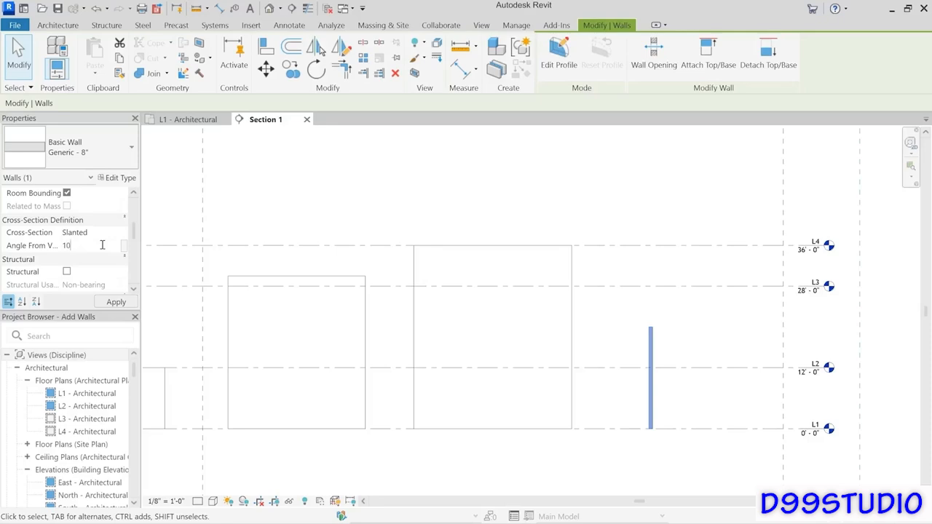
pyautogui.press('Return')
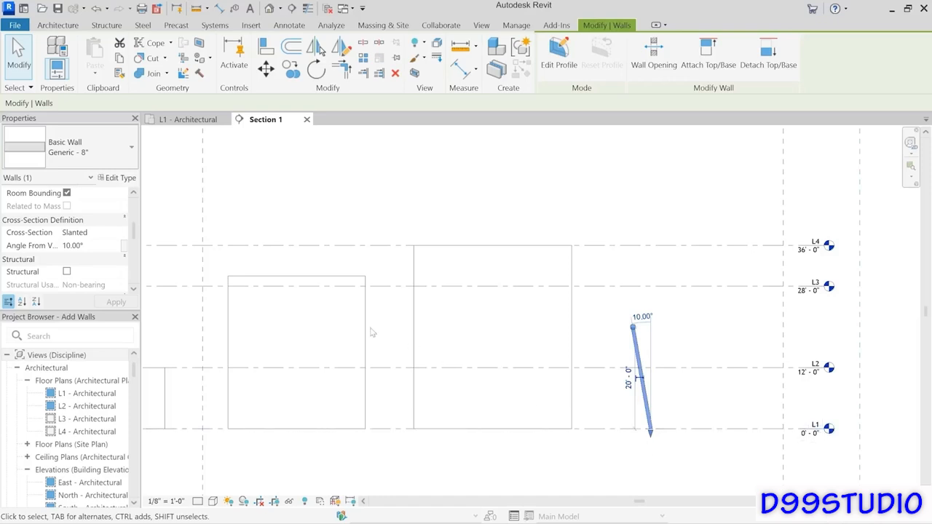
# Constrain the top of the slanted wall up to level L3 and clear the selection.
pyautogui.scroll(2, 84, 224)
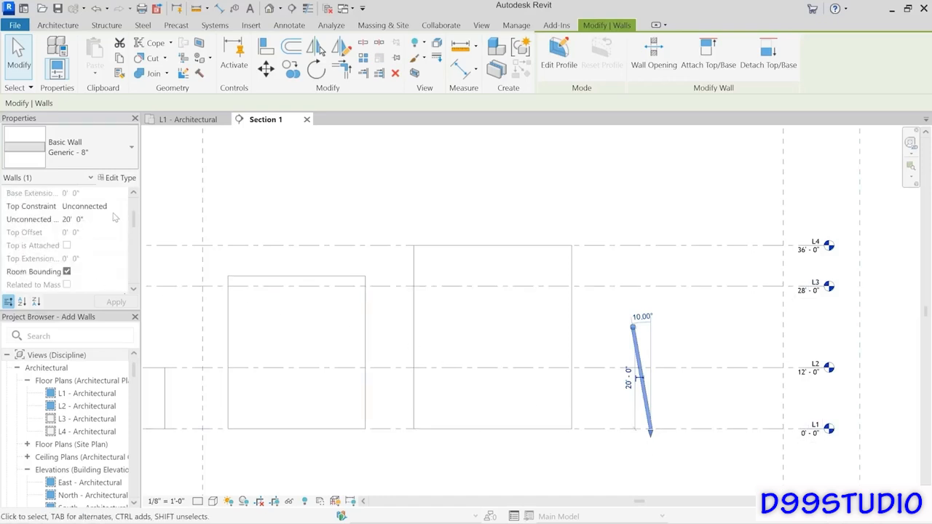
pyautogui.click(117, 208)
pyautogui.click(112, 252)
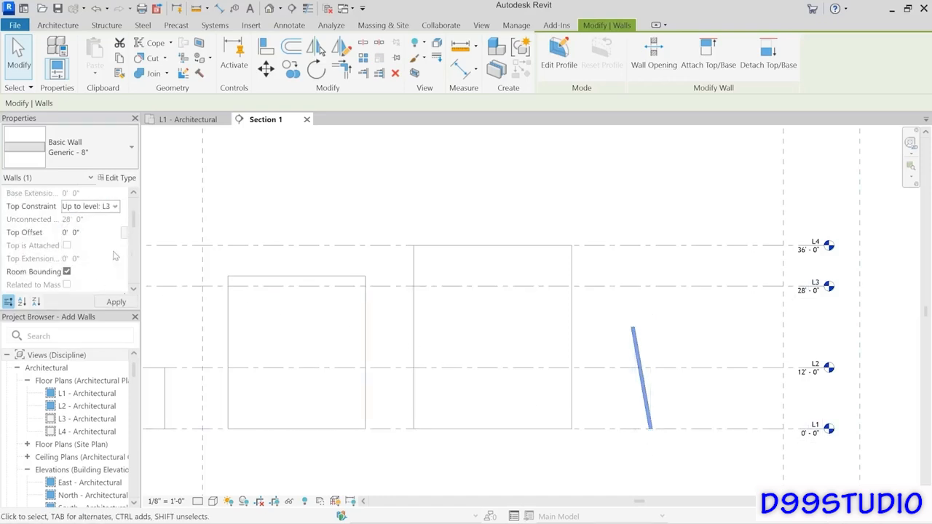
pyautogui.click(479, 190)
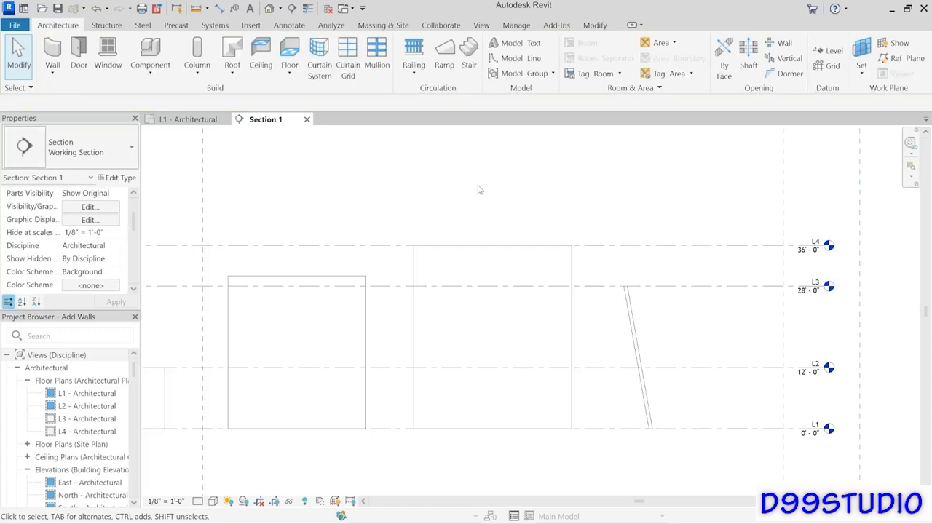
# Constrain the slanted wall's top up to level L2 with a 5' top offset, and clear the selection.
pyautogui.click(633, 311)
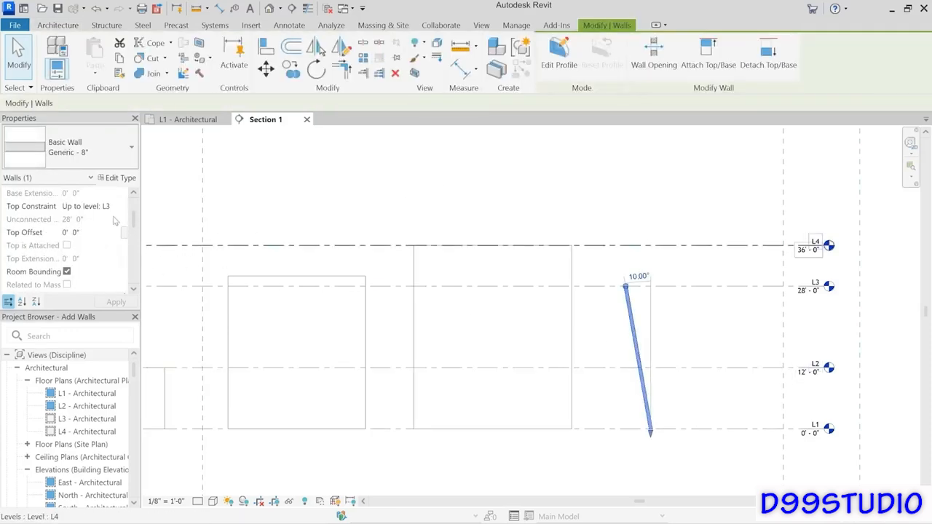
pyautogui.click(114, 207)
pyautogui.click(115, 206)
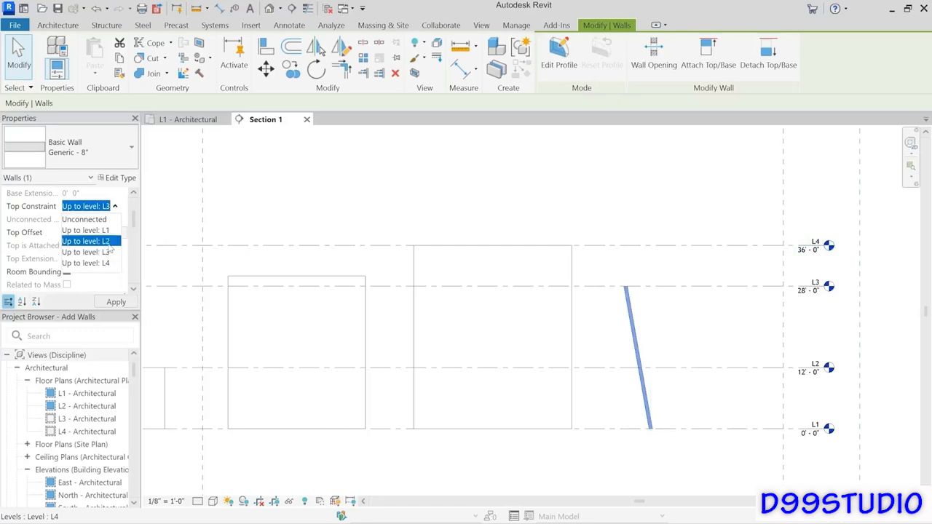
pyautogui.click(108, 244)
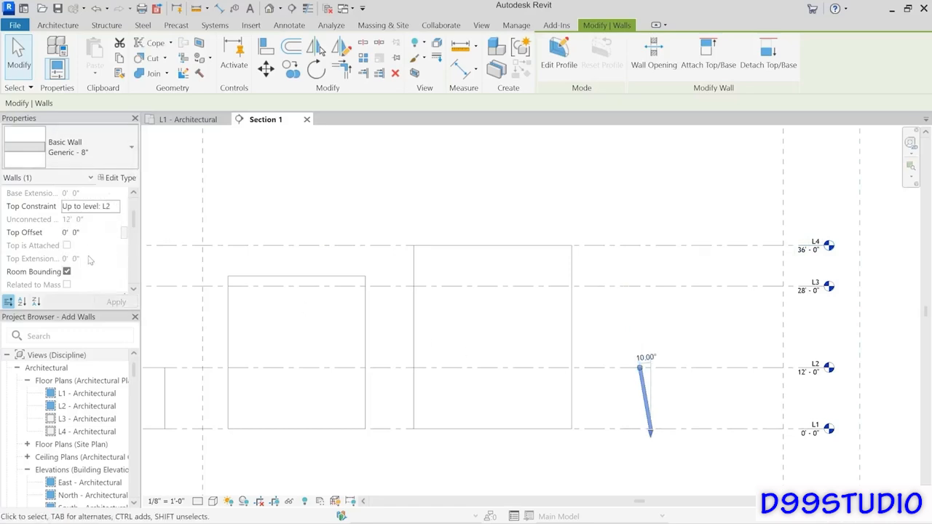
pyautogui.click(93, 233)
pyautogui.write('5')
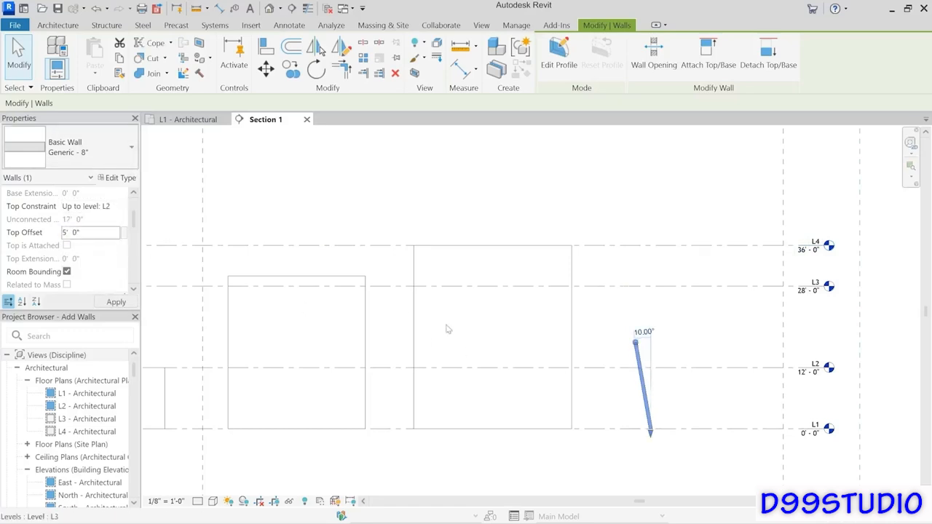
pyautogui.click(615, 472)
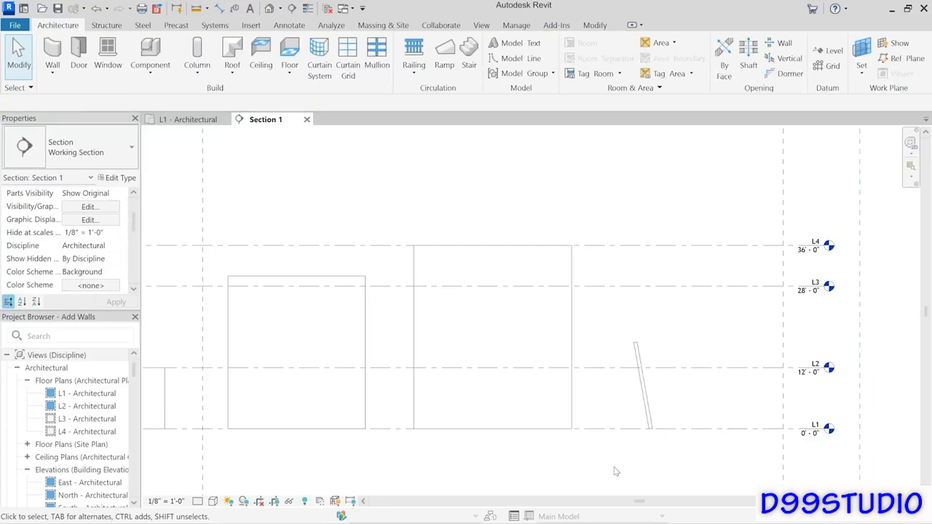
pyautogui.scroll(-3, 614, 472)
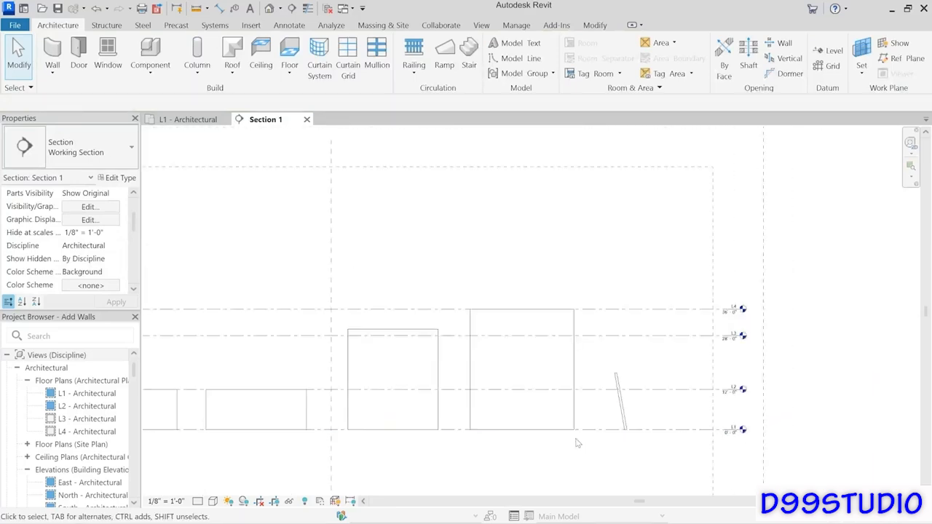
pyautogui.moveTo(615, 472); pyautogui.dragTo(705, 432, button='middle')
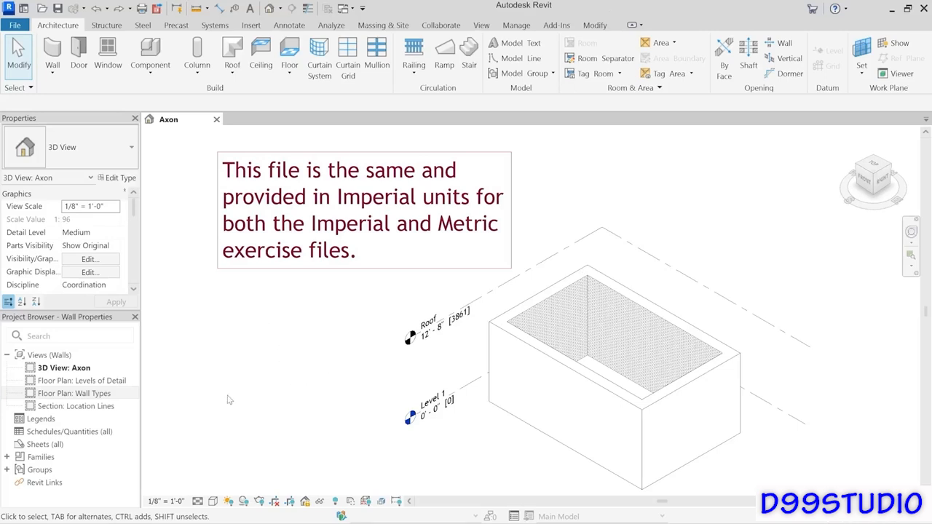
# Open the Levels of Detail floor plan of the Wall Properties project and set its detail level to Fine.
pyautogui.click(80, 381)
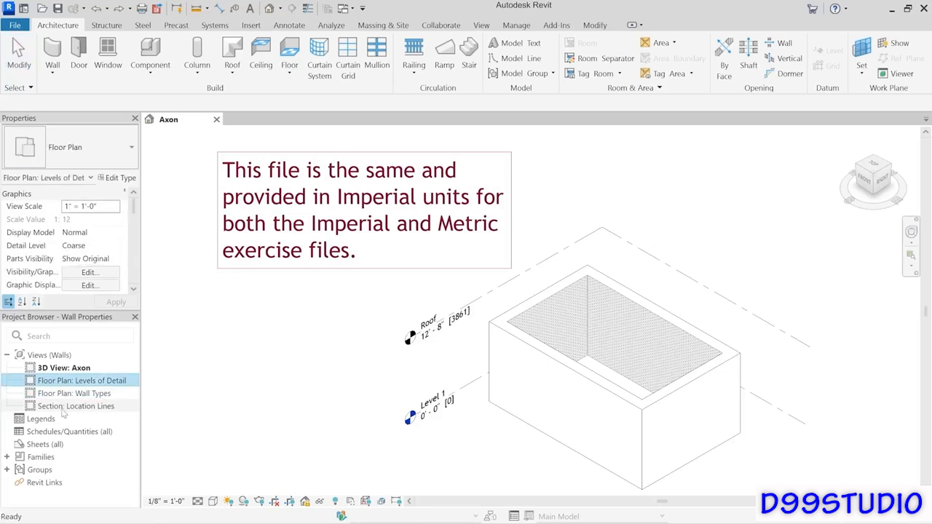
pyautogui.doubleClick(50, 384)
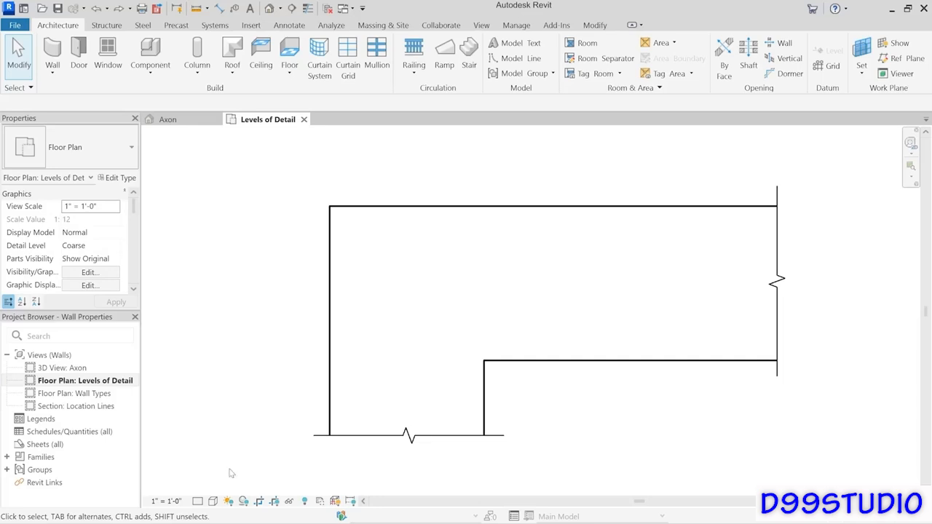
pyautogui.click(198, 502)
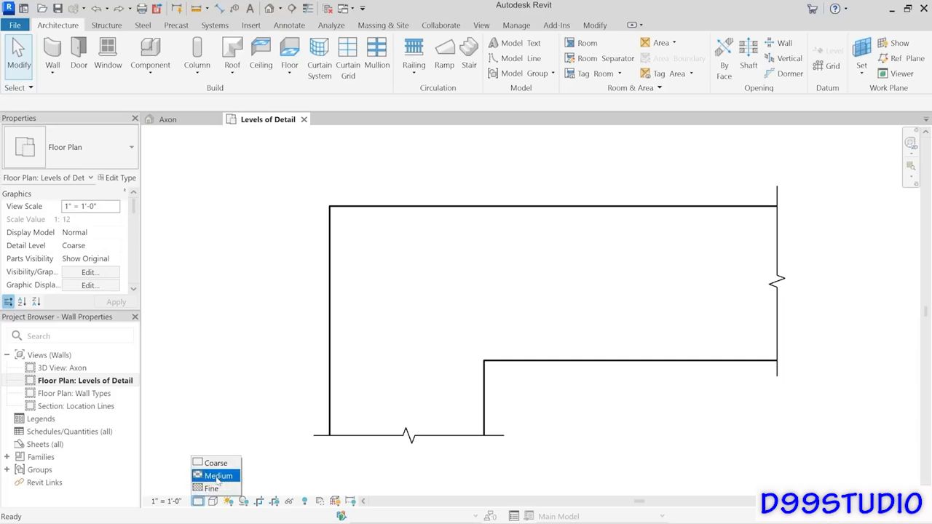
pyautogui.click(213, 488)
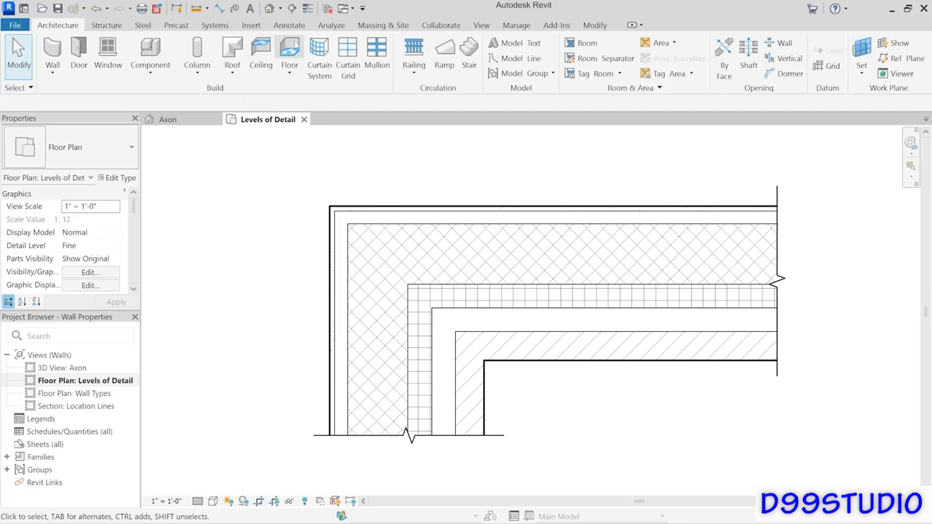
# Turn Thin Lines on to compare the wall's line weights, and turn it back off.
pyautogui.click(308, 8)
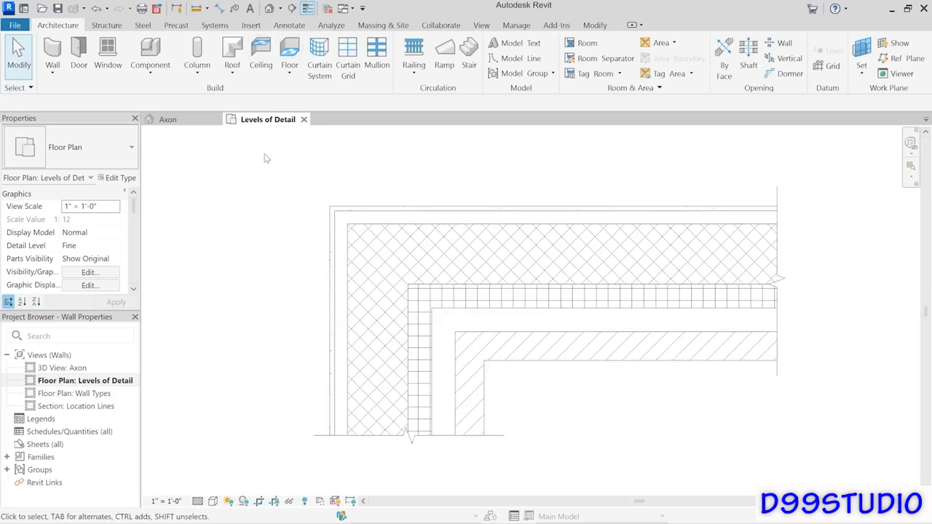
pyautogui.click(307, 13)
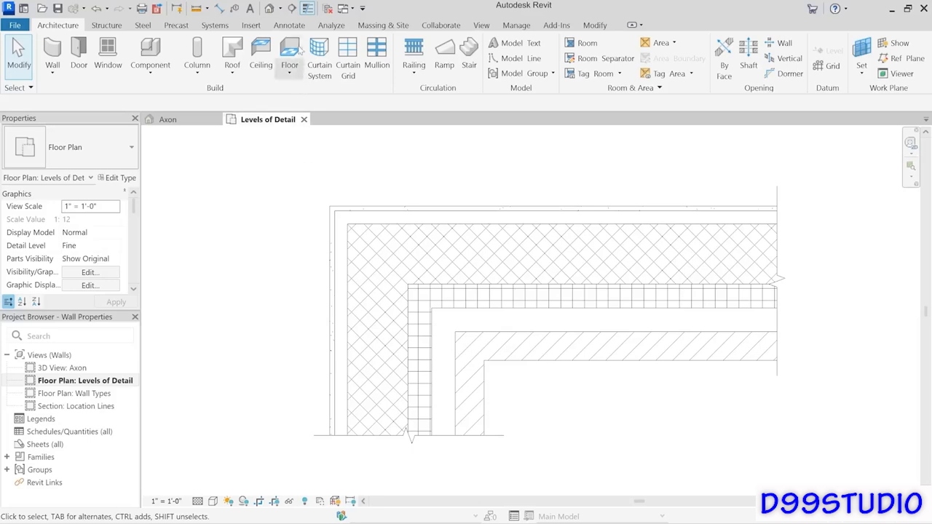
pyautogui.click(307, 8)
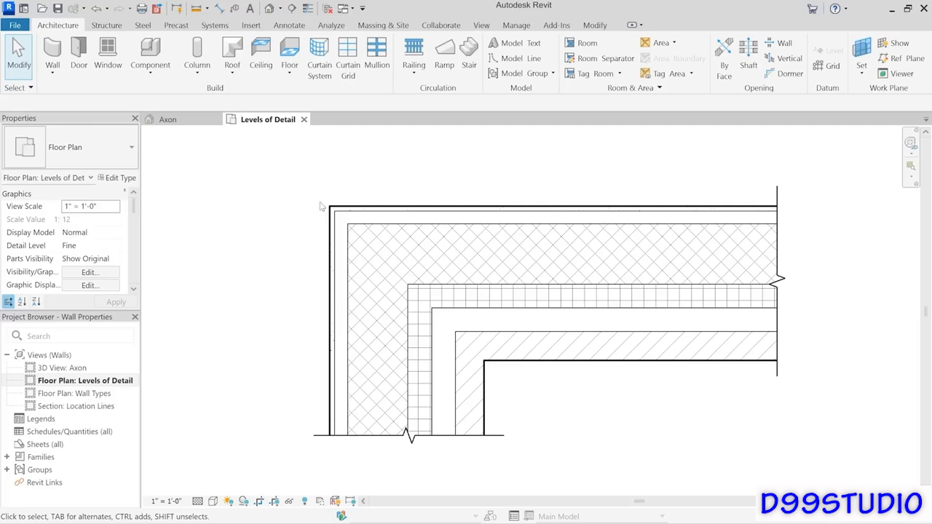
# Open the Wall Types floor plan and flip the north Exterior - Brick on CMU wall about its centerline.
pyautogui.click(72, 393)
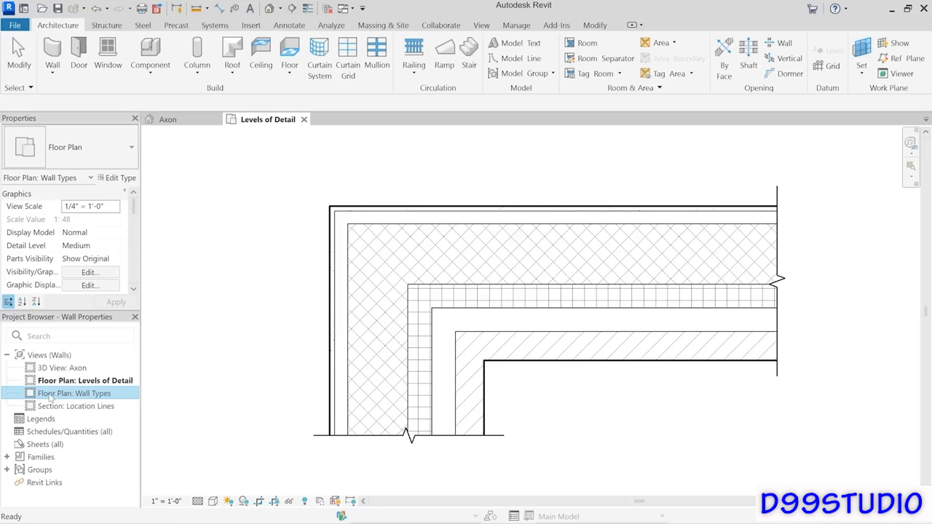
pyautogui.doubleClick(50, 396)
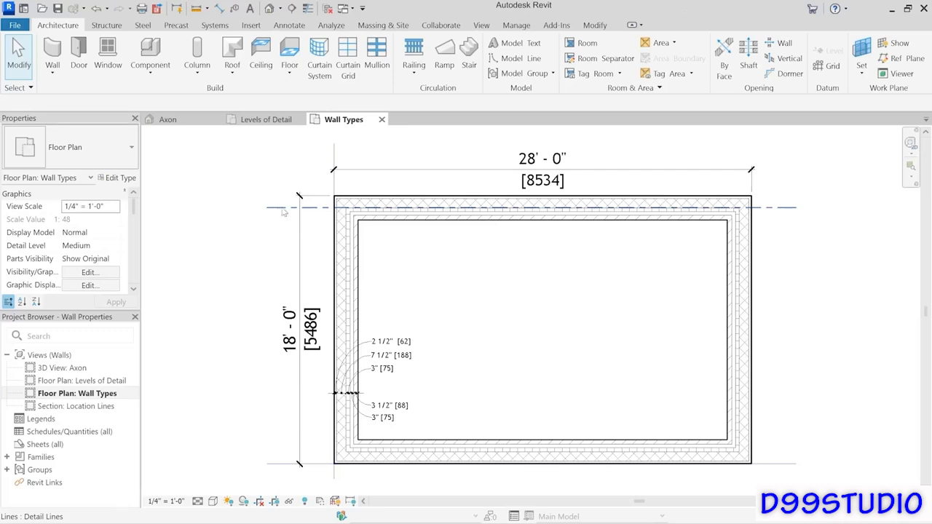
pyautogui.click(416, 224)
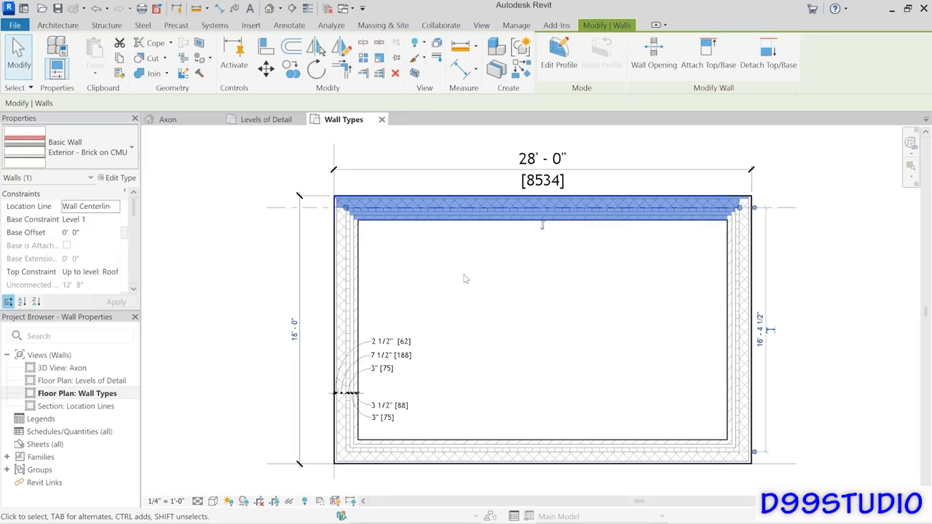
pyautogui.click(544, 228)
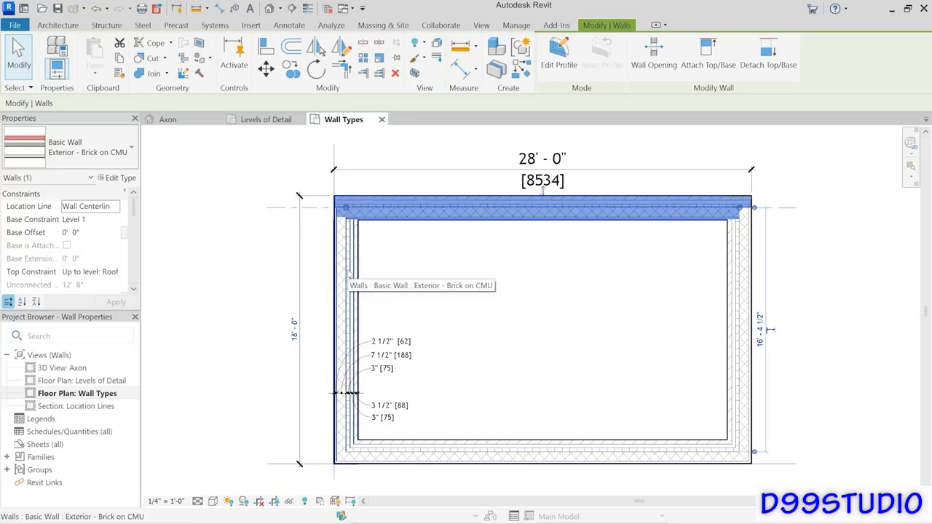
# Flip the west wall about its exterior finish face location line, and undo that flip.
pyautogui.click(349, 276)
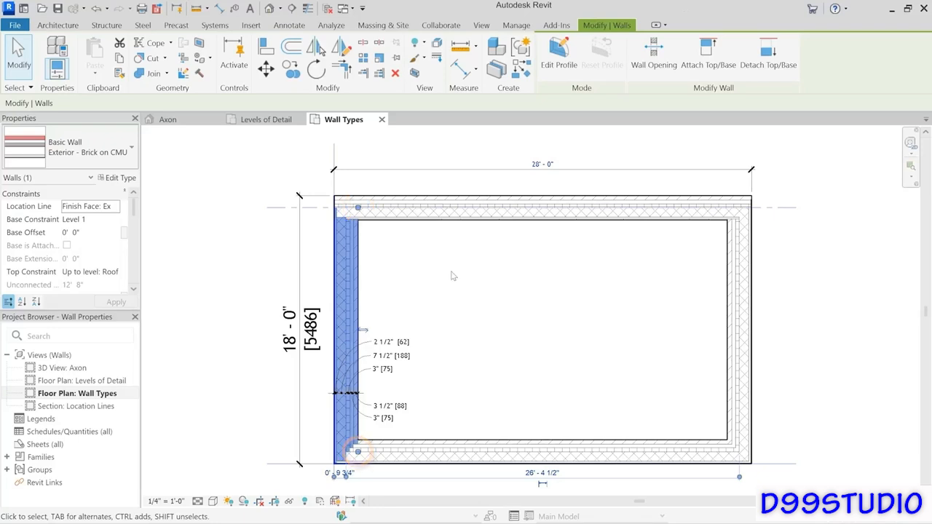
pyautogui.click(364, 330)
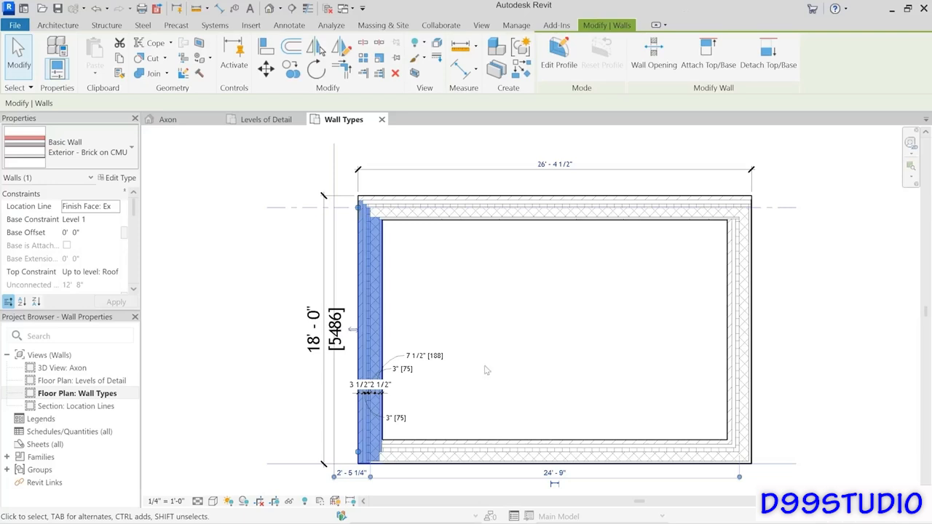
pyautogui.click(97, 10)
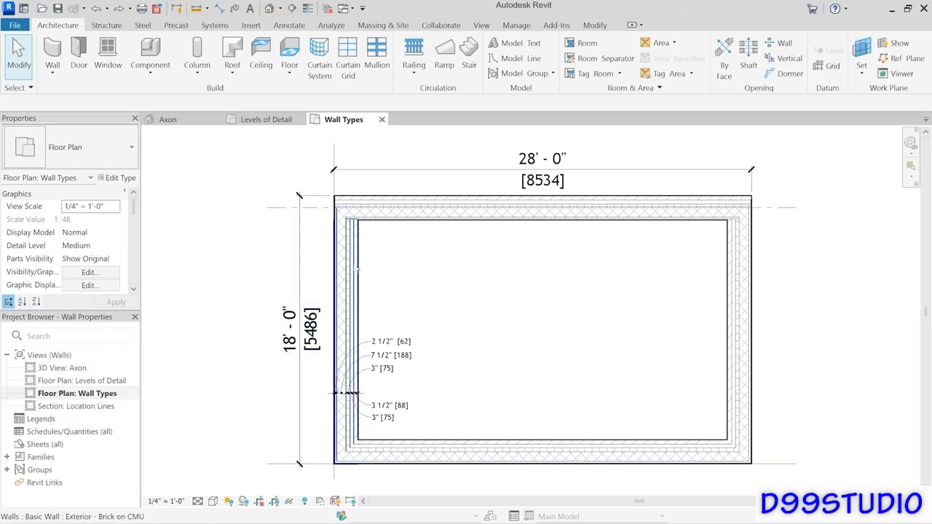
# Open the Location Lines section, examine the labelled wall location lines, and close the view.
pyautogui.doubleClick(50, 406)
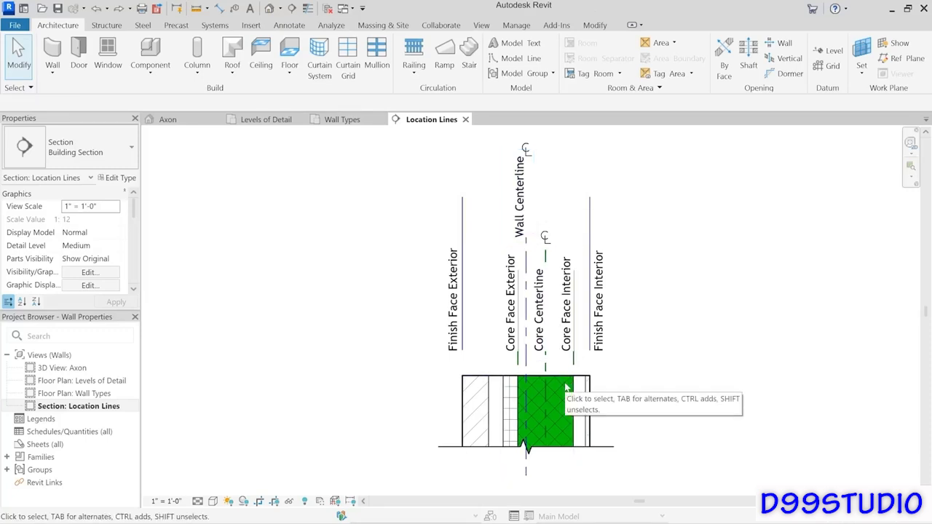
pyautogui.click(465, 119)
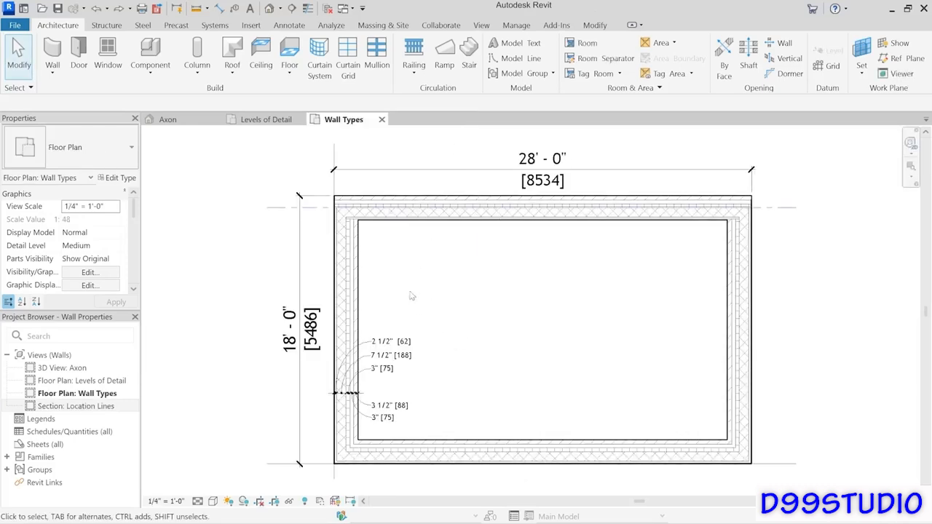
# Set the west wall's location line to Wall Centerline and flip the wall's orientation in place.
pyautogui.click(353, 267)
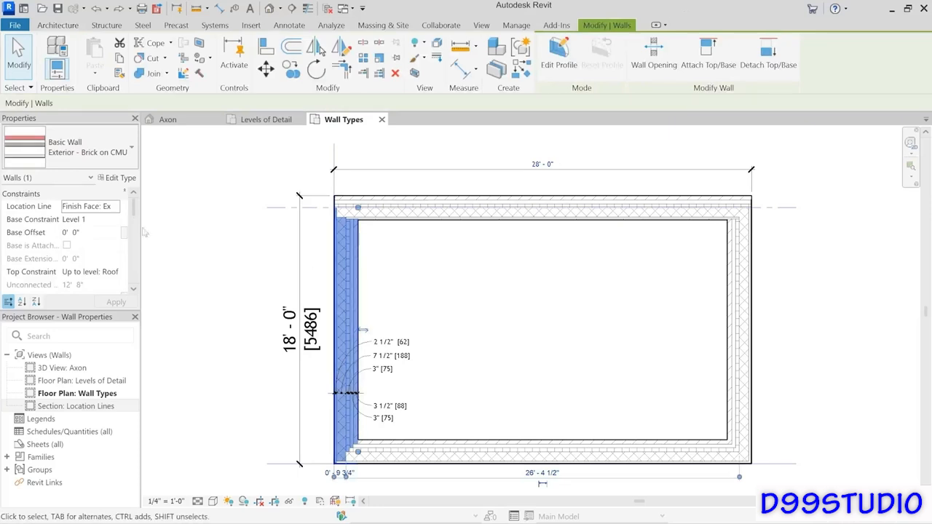
pyautogui.click(120, 211)
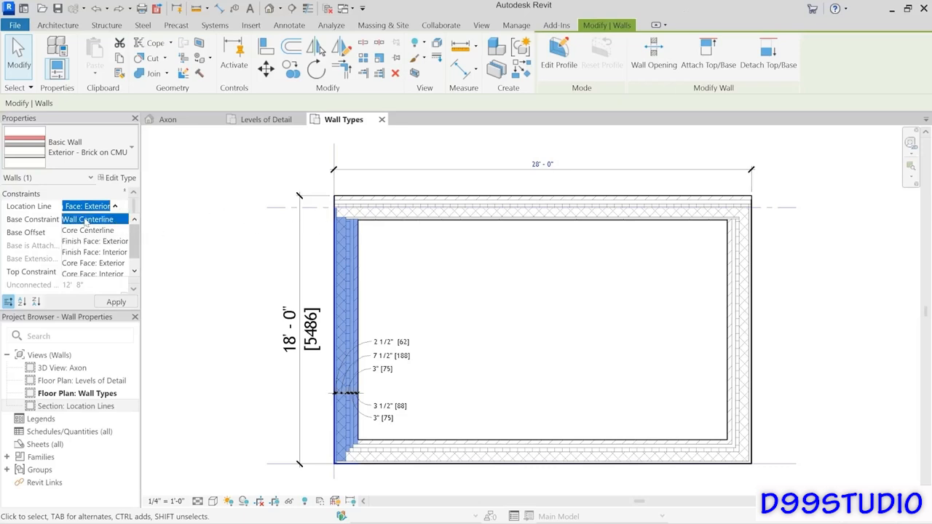
pyautogui.click(85, 221)
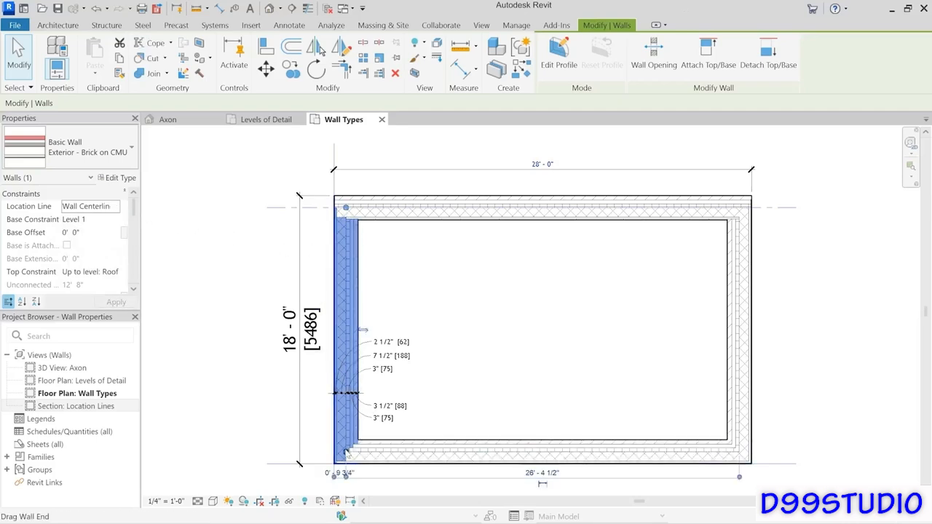
pyautogui.click(363, 332)
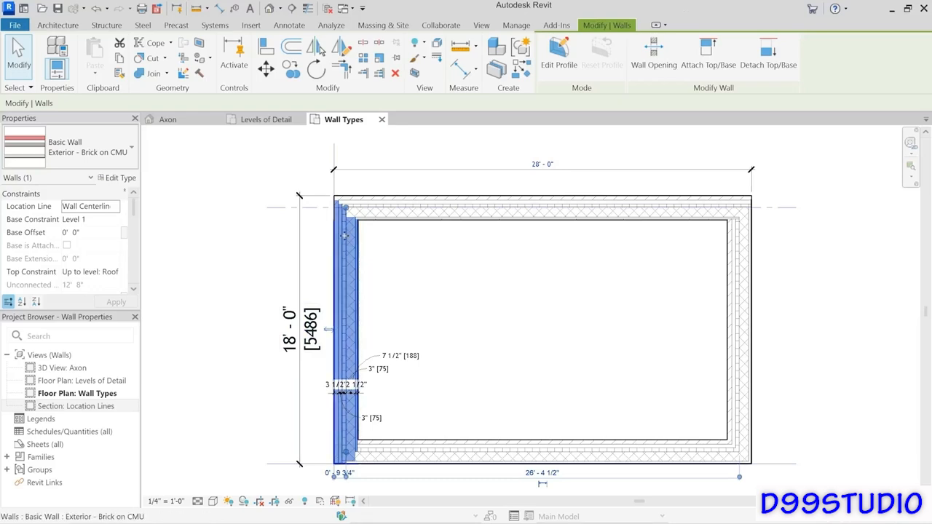
# Set the flipped west wall's location line to Finish Face: Interior and clear the selection.
pyautogui.click(116, 207)
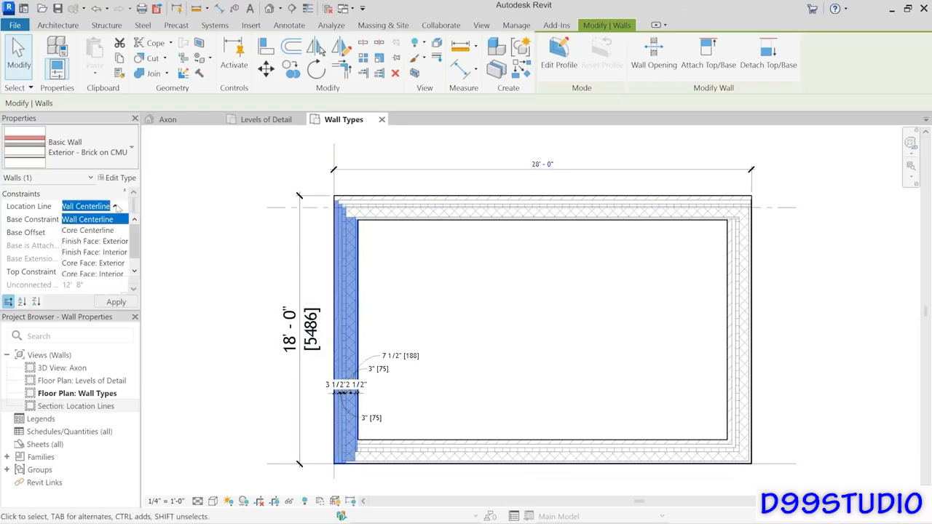
pyautogui.click(98, 241)
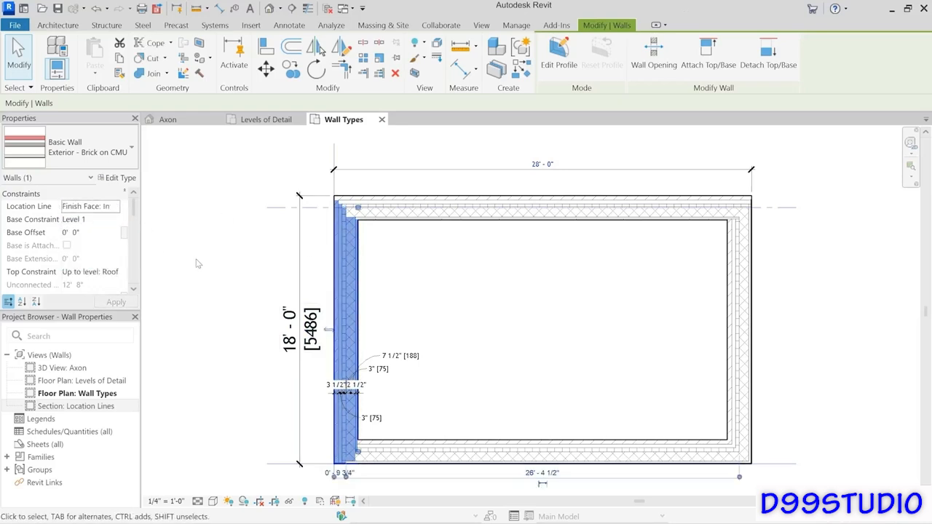
pyautogui.click(197, 263)
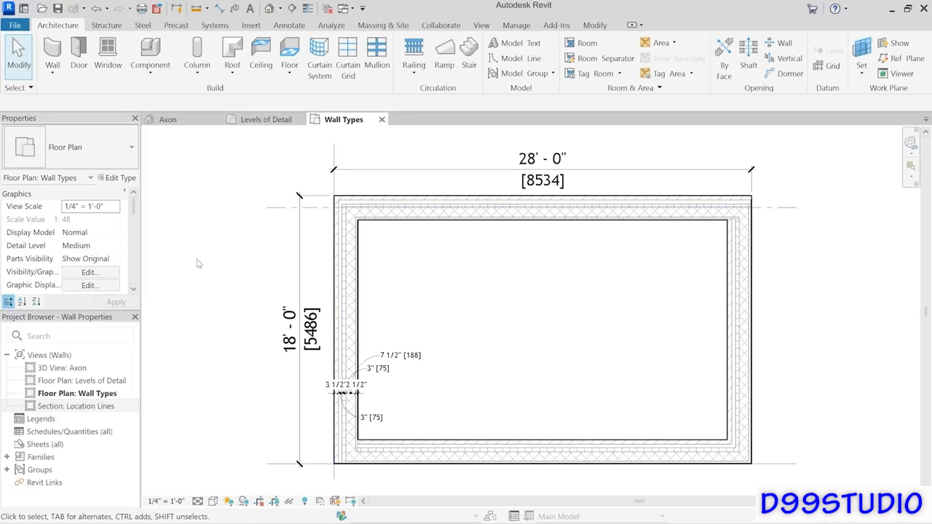
# Check the west wall's location line and examine its layers and layer dimensions up close.
pyautogui.click(356, 255)
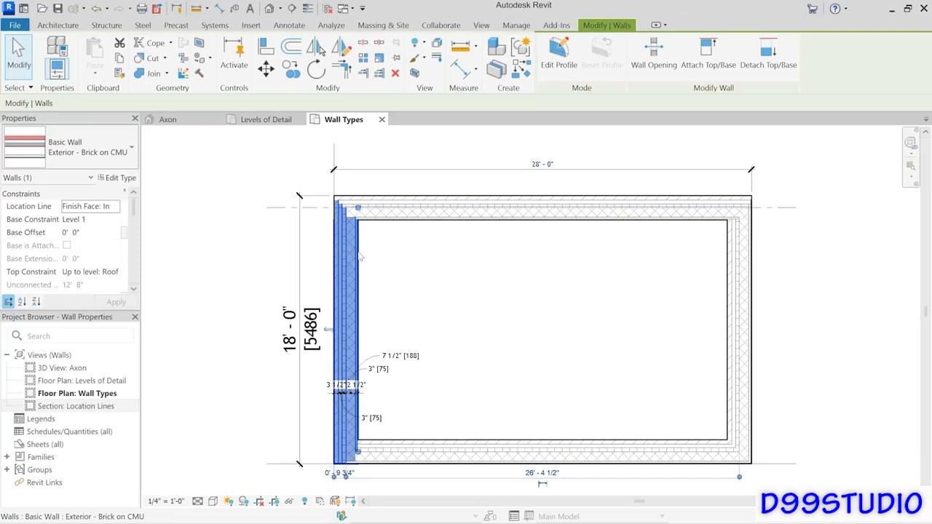
pyautogui.press('Escape')
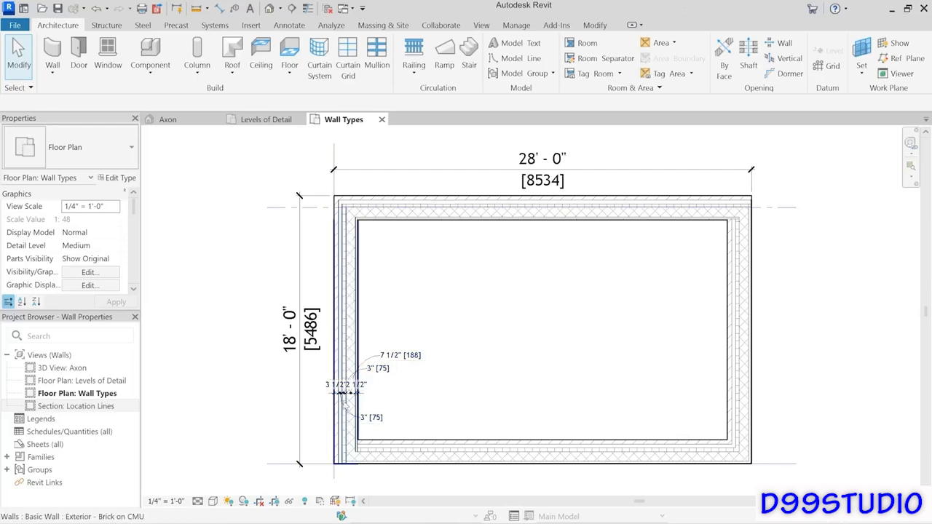
pyautogui.scroll(5, 342, 402)
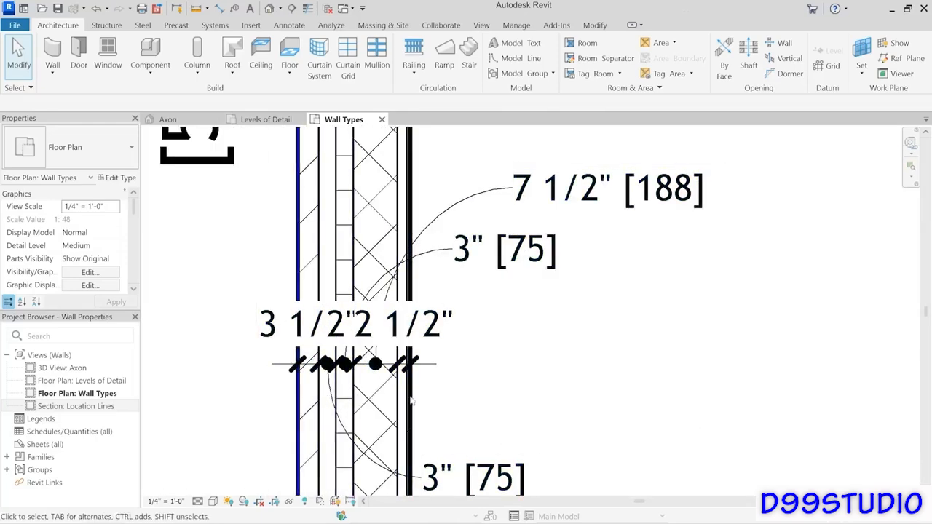
pyautogui.scroll(-5, 421, 402)
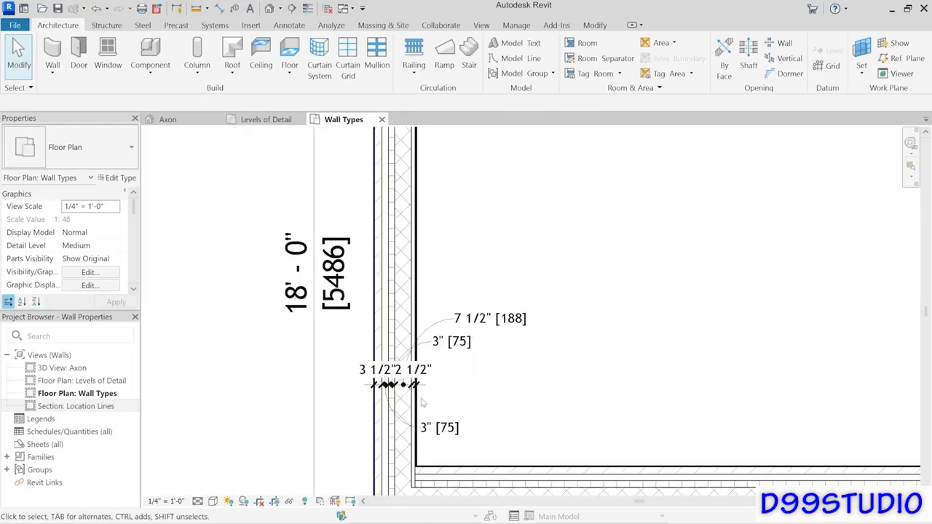
pyautogui.moveTo(516, 368); pyautogui.dragTo(413, 376, button='middle')
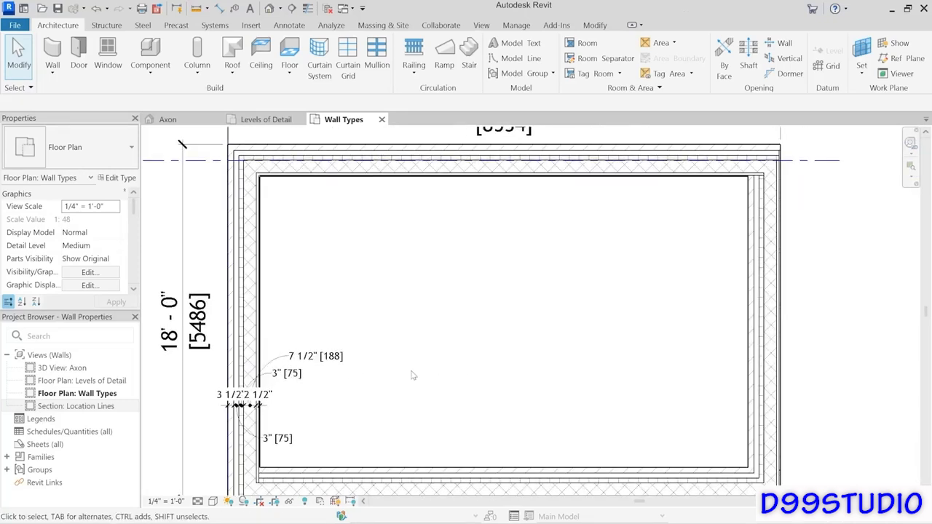
pyautogui.scroll(-2, 454, 361)
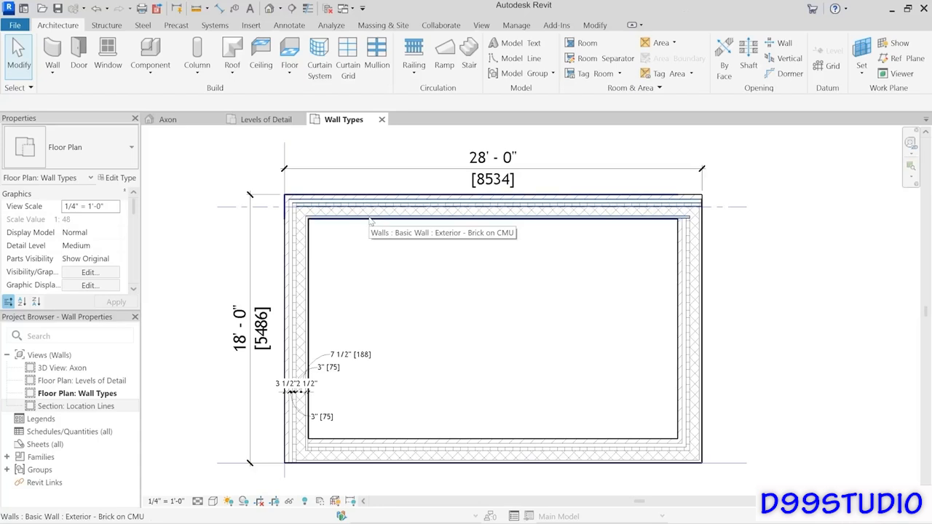
# Change the south wall's type to Generic - Brick with its location line at Wall Centerline, and undo that type change.
pyautogui.click(481, 449)
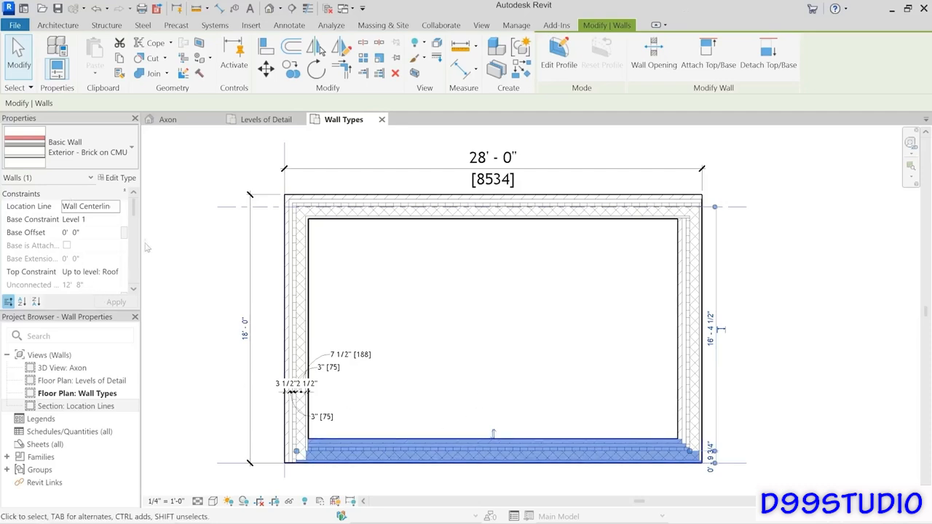
pyautogui.moveTo(134, 217)
pyautogui.mouseDown()
pyautogui.moveTo(134, 280)
pyautogui.moveTo(138, 208)
pyautogui.mouseUp()
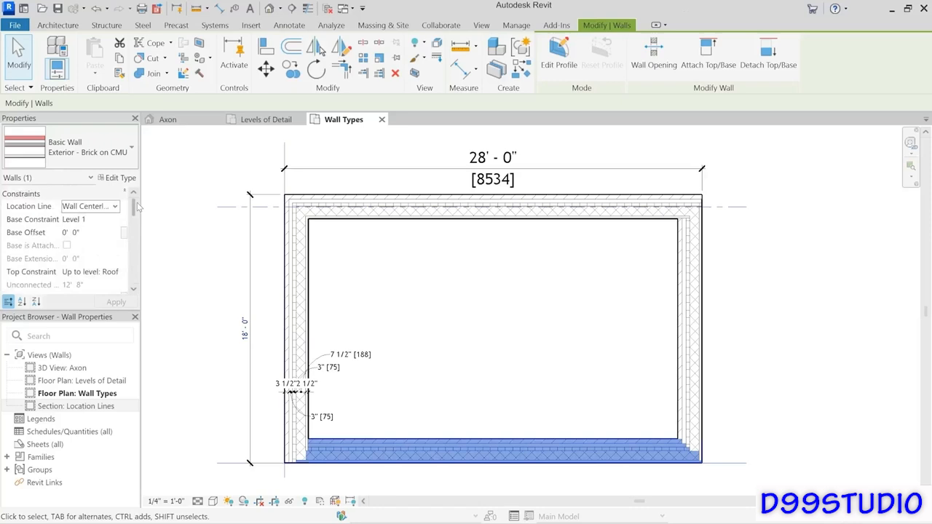
pyautogui.click(73, 166)
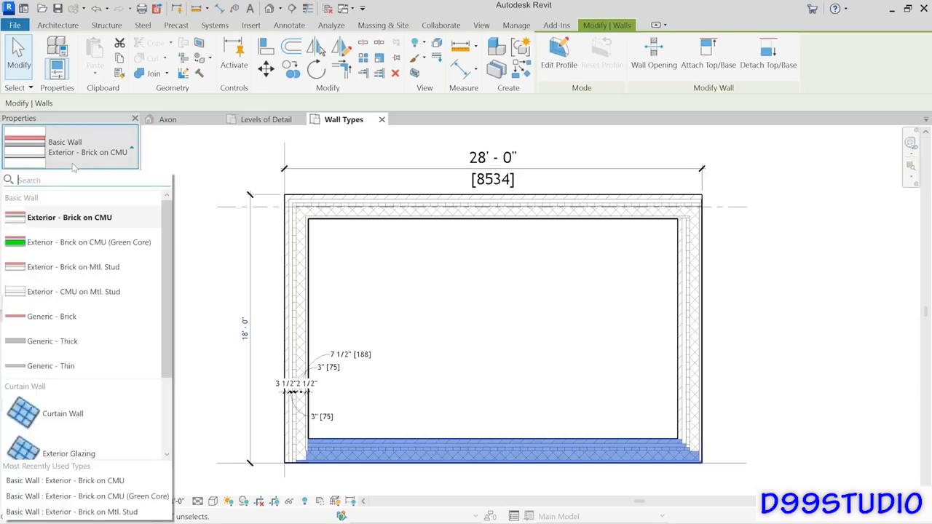
pyautogui.click(51, 317)
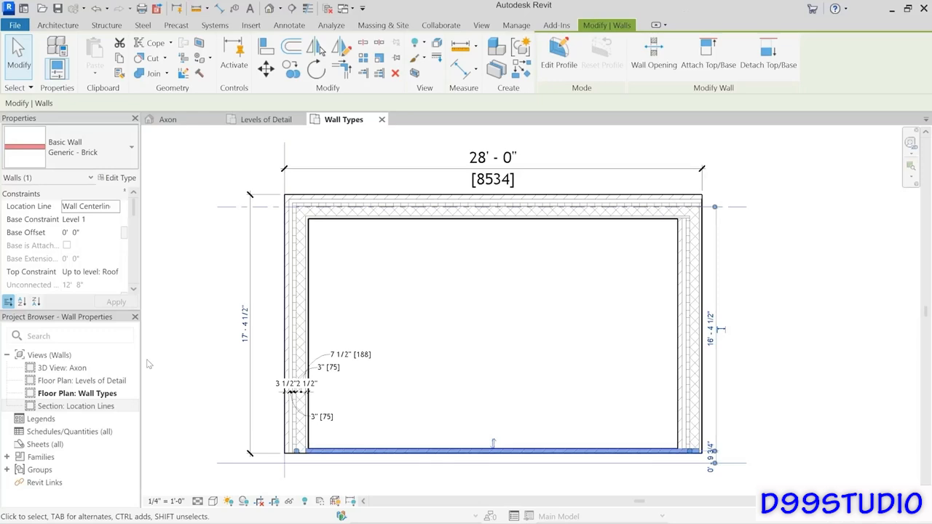
pyautogui.click(217, 471)
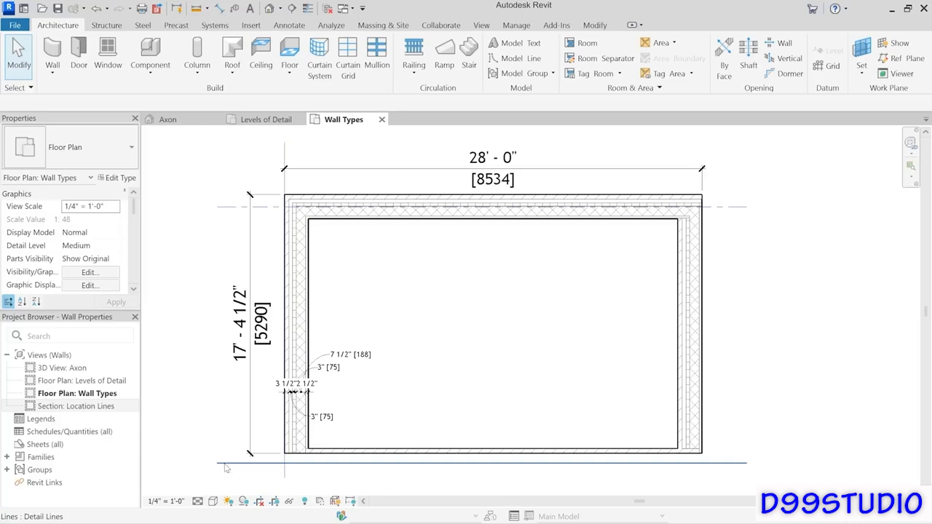
pyautogui.hotkey('ctrl', 'z')
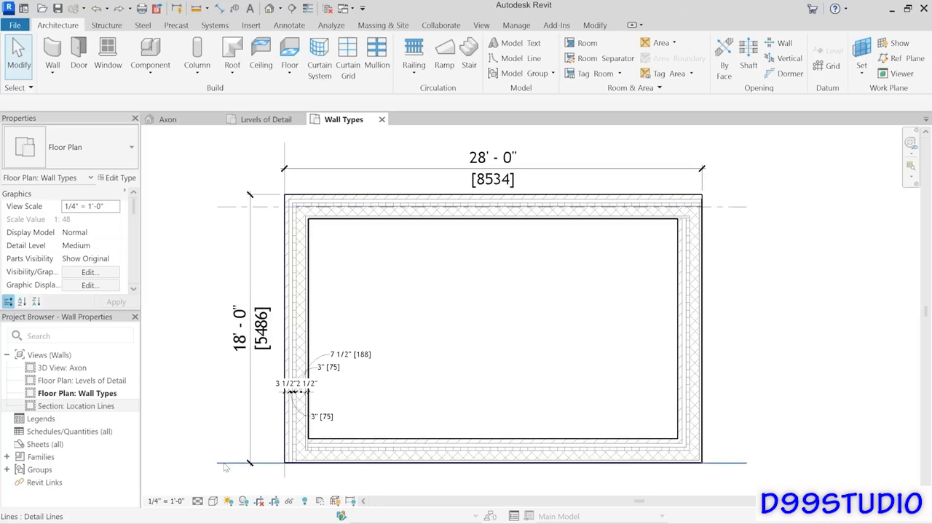
# Flip the south wall's orientation and set its location line to Finish Face: Exterior.
pyautogui.click(480, 456)
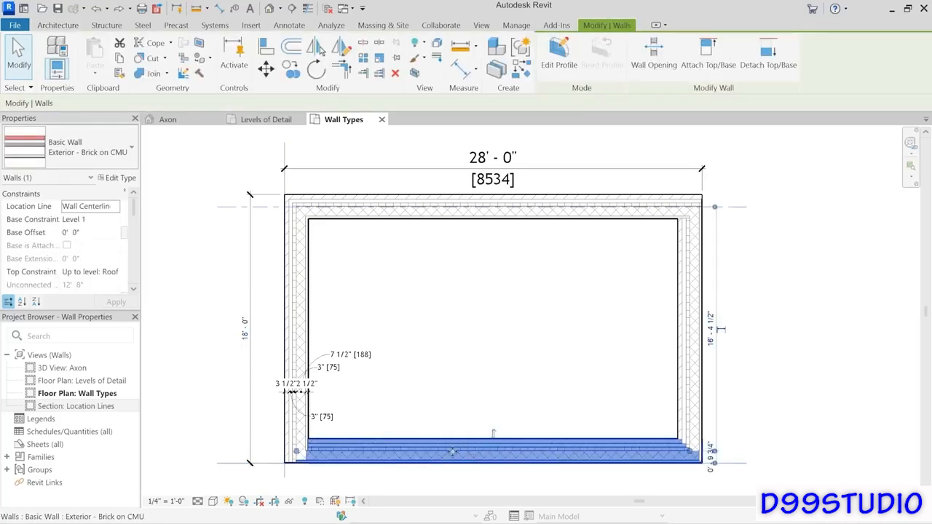
pyautogui.click(493, 434)
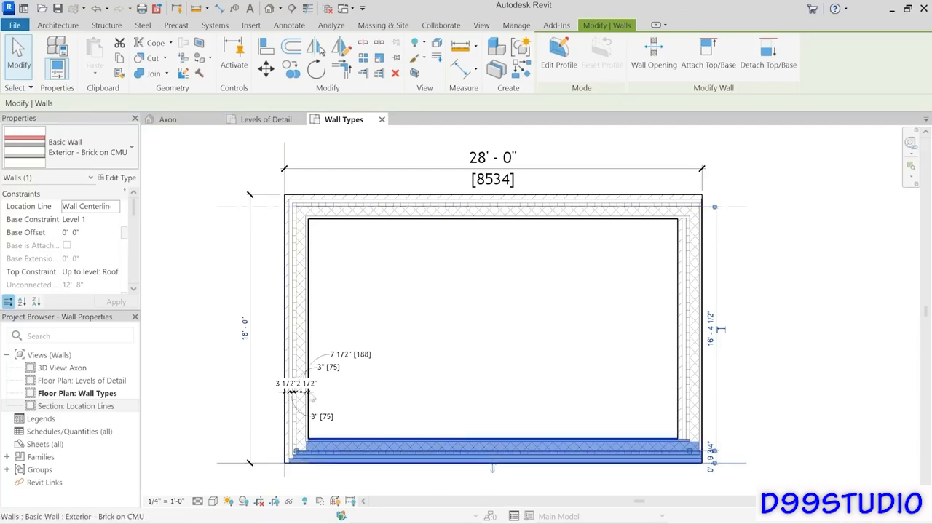
pyautogui.click(115, 207)
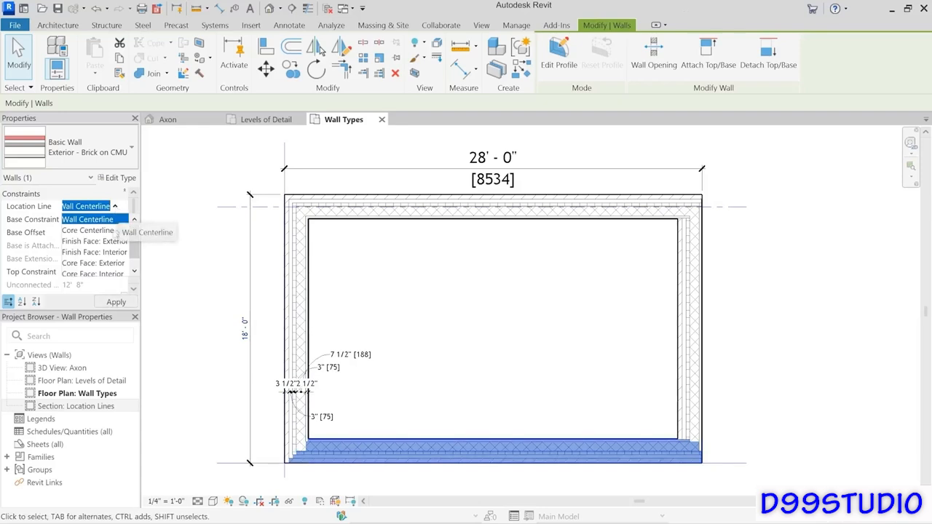
pyautogui.click(106, 243)
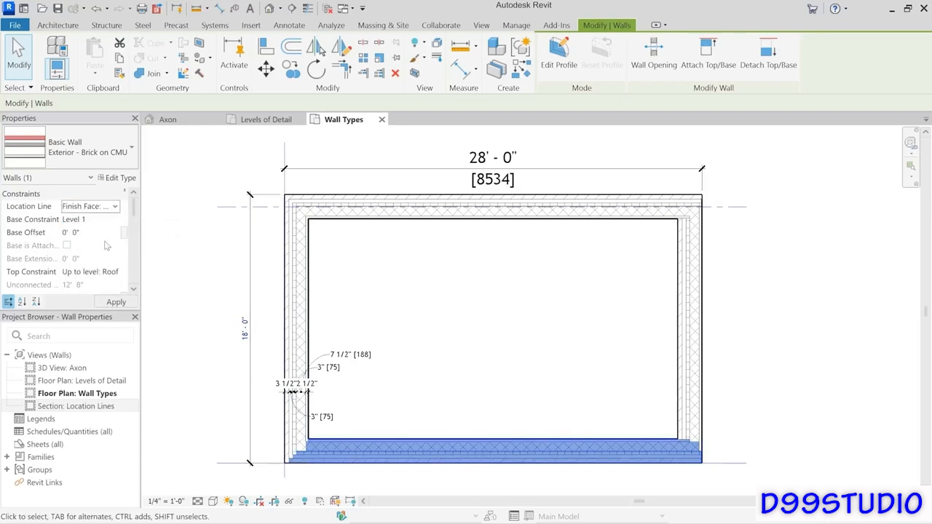
# Change the flipped south wall's type to Generic - Brick and clear the selection.
pyautogui.click(80, 148)
pyautogui.click(66, 316)
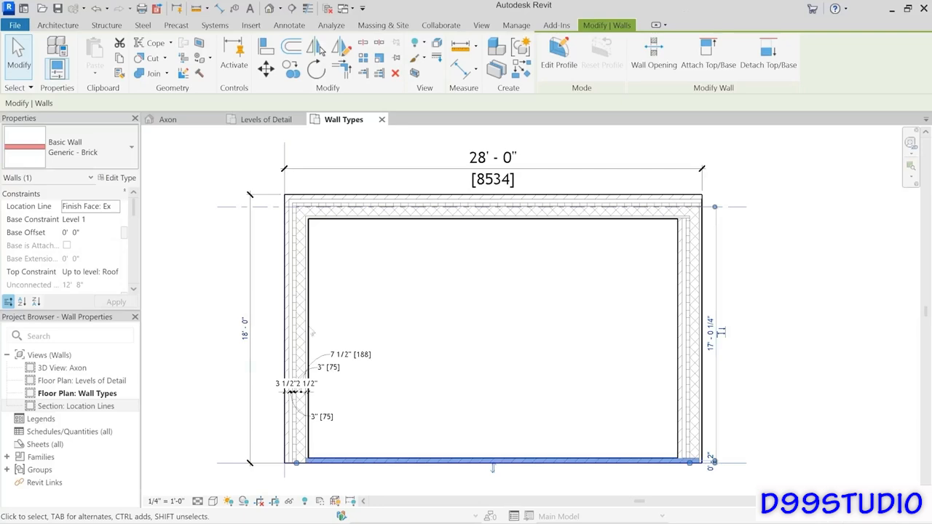
pyautogui.click(558, 359)
# Flip the east wall about its centerline so its brick layer faces outward, and clear the selection.
pyautogui.click(692, 401)
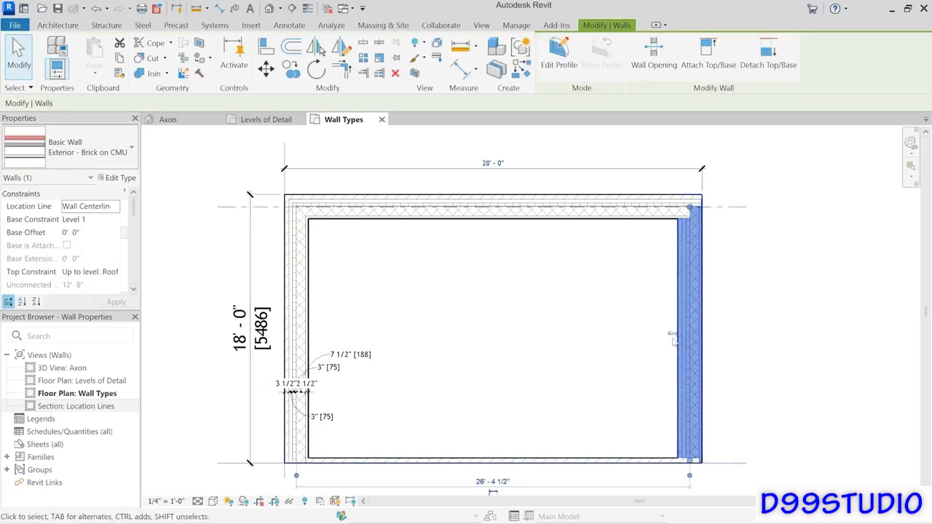
pyautogui.click(610, 371)
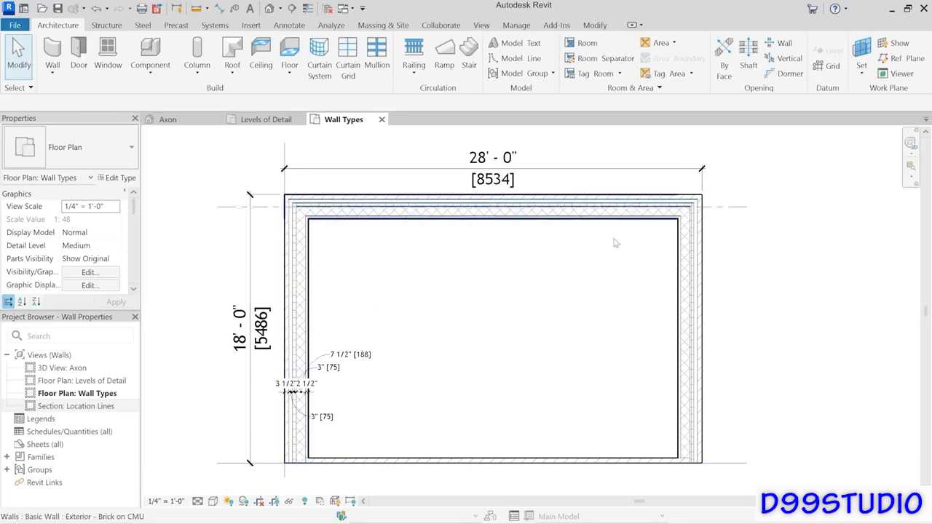
# Open the layer structure of the west wall's Exterior - Brick on CMU type with the preview shown, and widen the dialog.
pyautogui.click(311, 277)
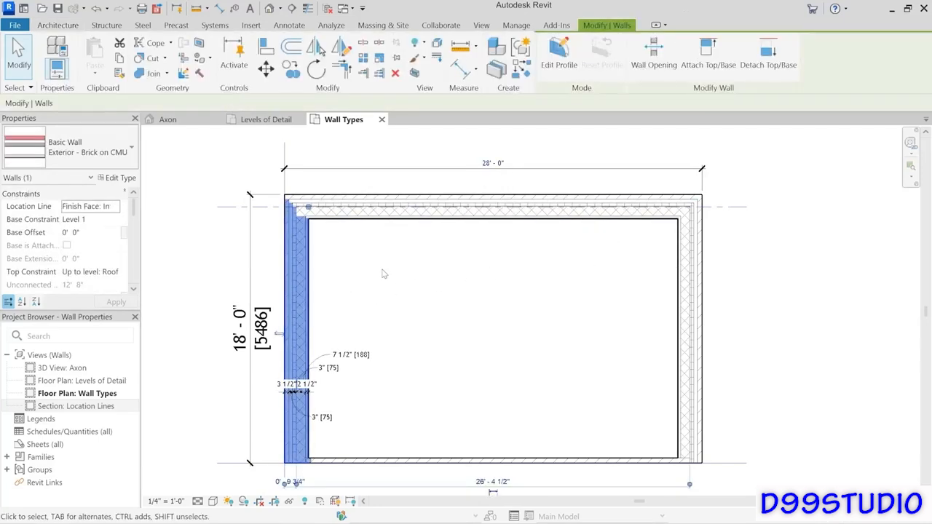
pyautogui.click(120, 181)
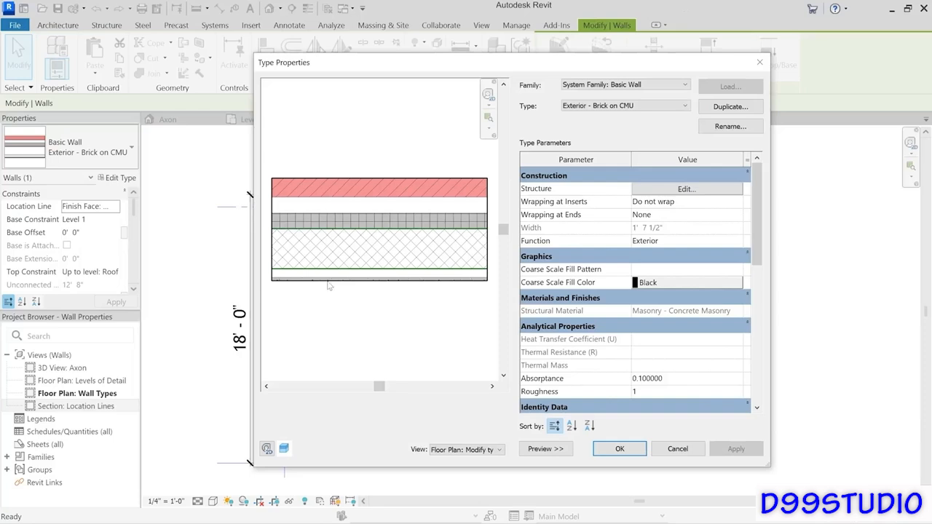
pyautogui.click(541, 453)
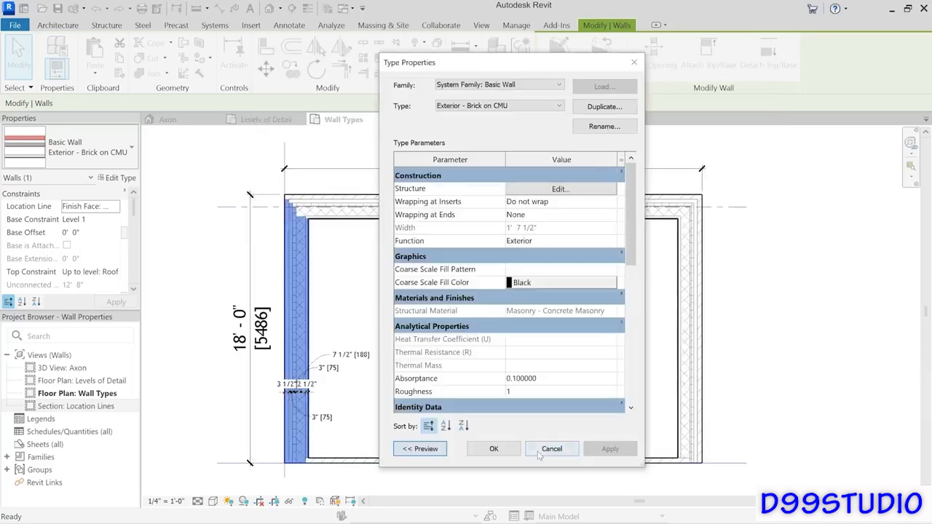
pyautogui.click(428, 449)
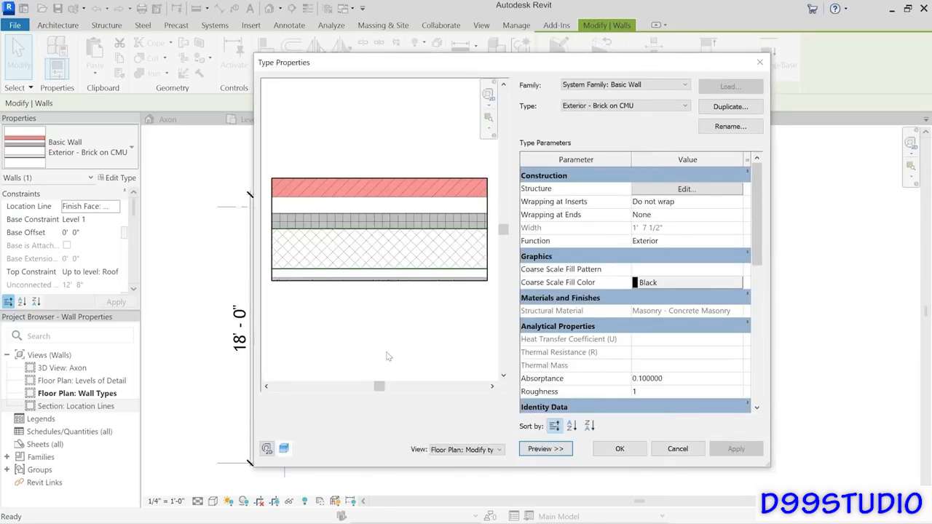
pyautogui.moveTo(435, 64); pyautogui.dragTo(284, 41)
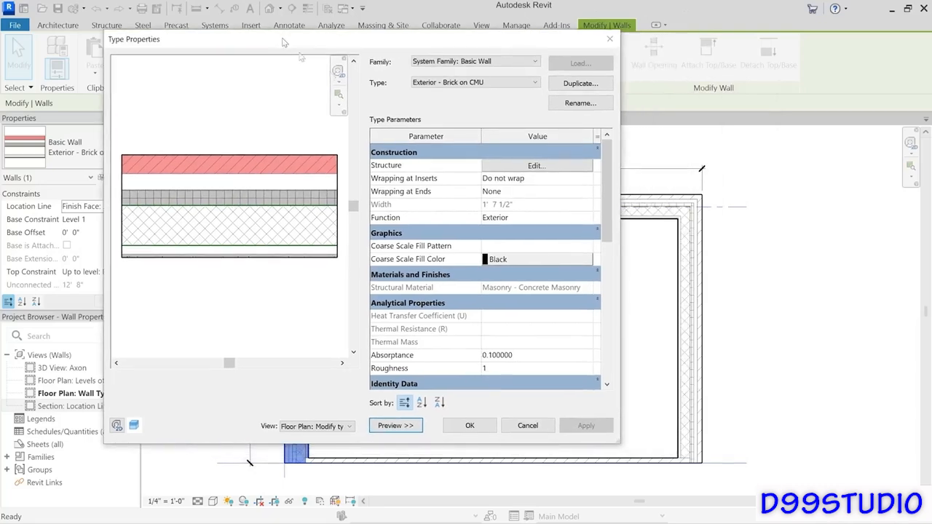
pyautogui.click(511, 166)
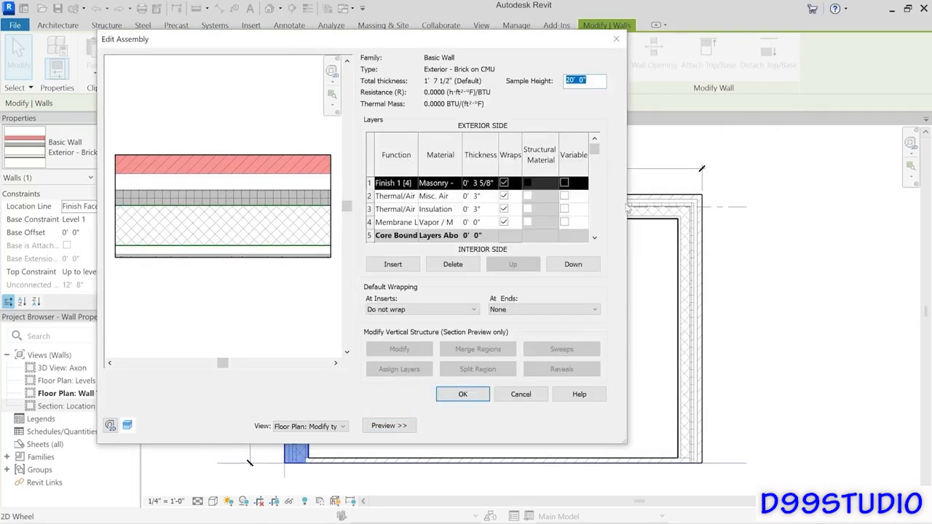
pyautogui.moveTo(626, 207); pyautogui.dragTo(858, 203)
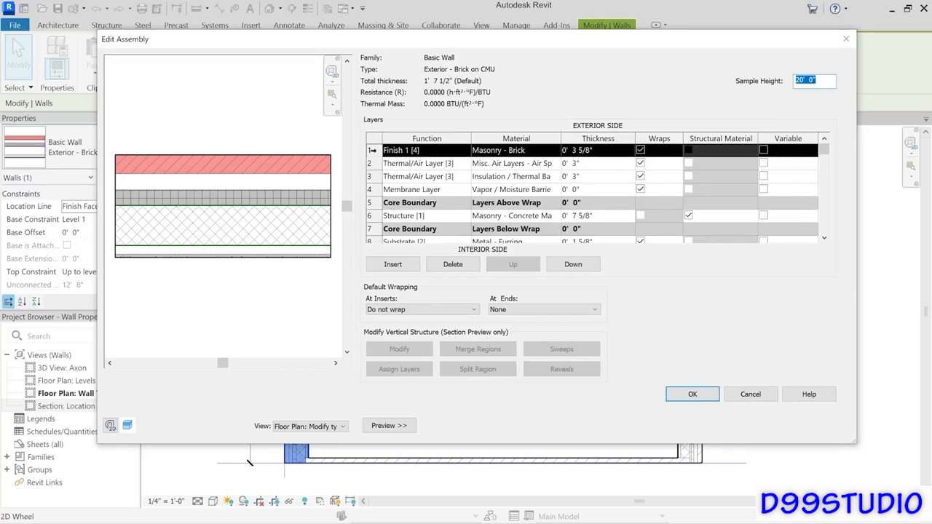
# Delete the brick, air, insulation and membrane layers on the exterior side of the Exterior - Brick on CMU core.
pyautogui.click(372, 150)
pyautogui.click(453, 264)
pyautogui.click(453, 264)
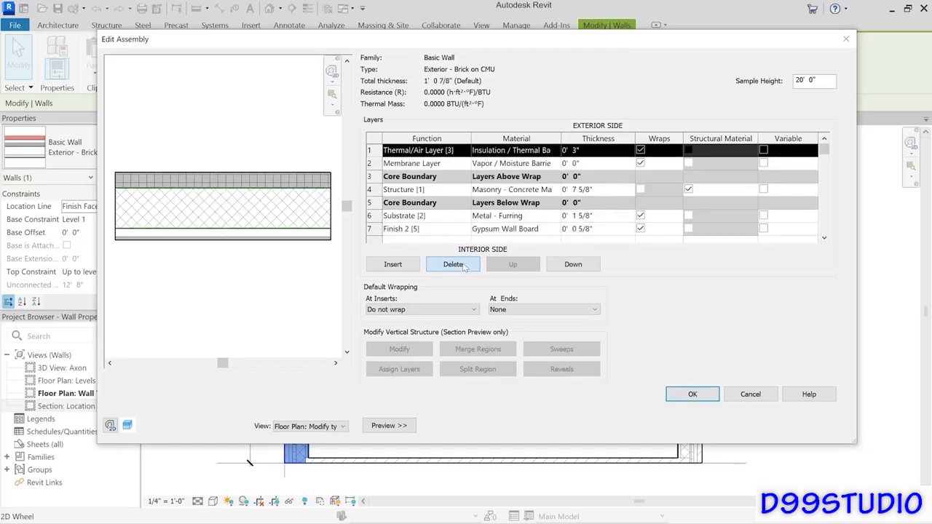
pyautogui.click(452, 264)
pyautogui.click(462, 266)
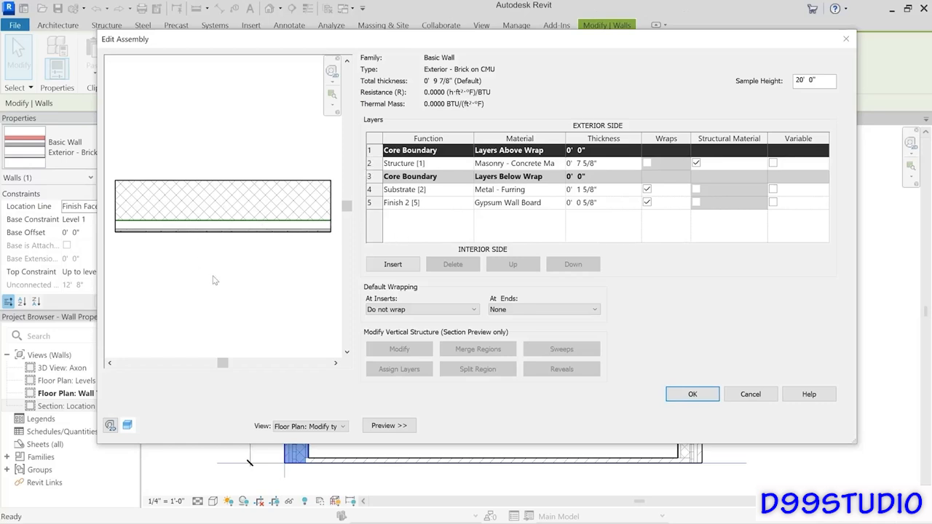
# Apply the reduced wall structure, removing the invalid dimension references, and undo the change to the wall type.
pyautogui.click(702, 397)
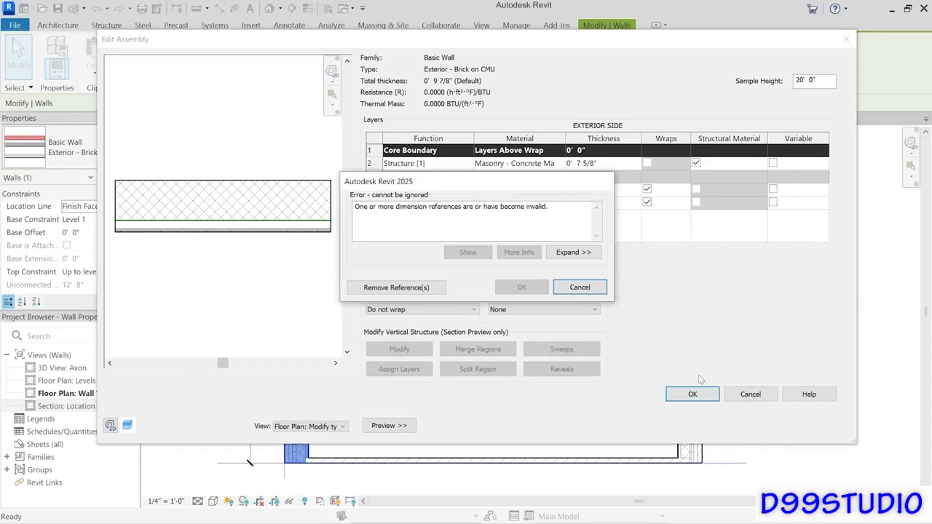
pyautogui.click(423, 288)
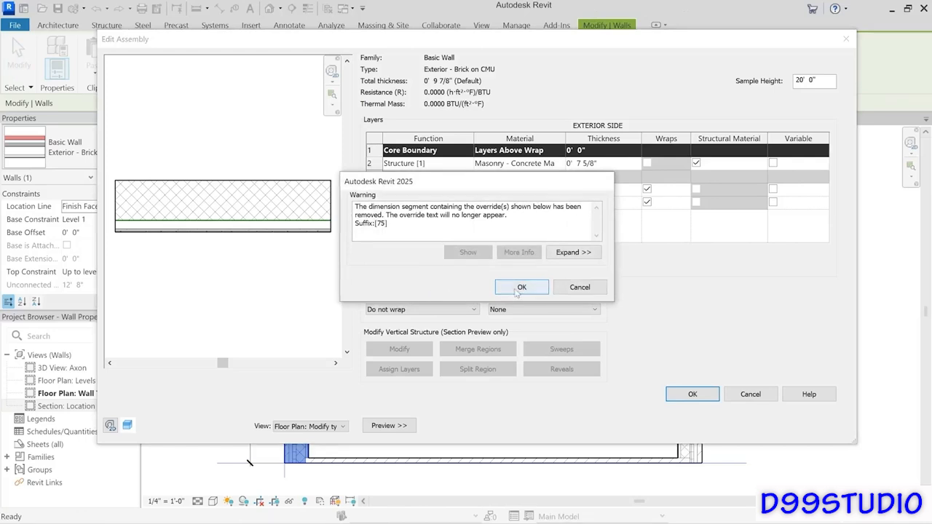
pyautogui.click(520, 288)
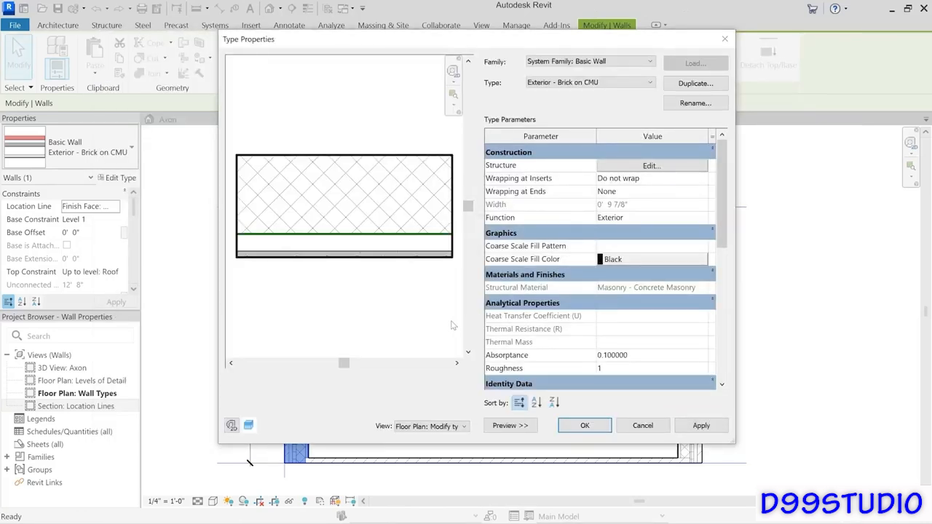
pyautogui.click(591, 429)
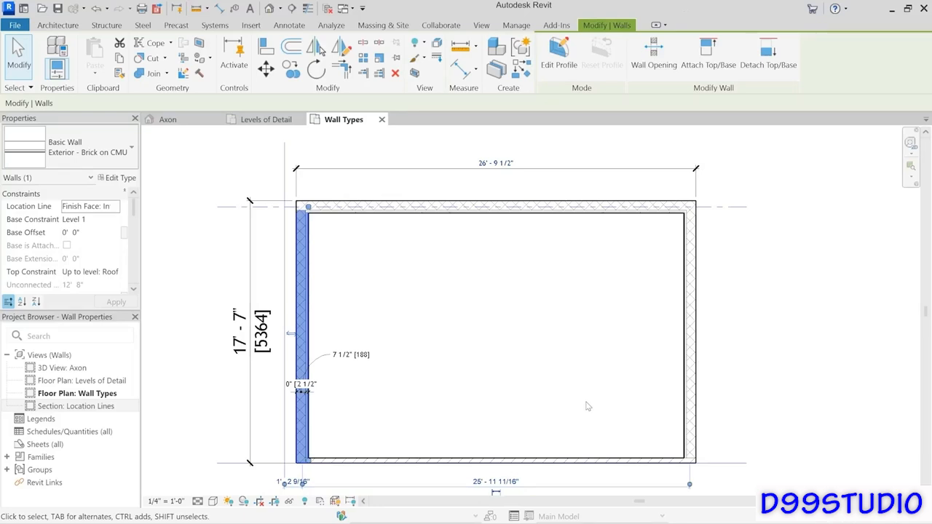
pyautogui.click(97, 10)
pyautogui.click(97, 9)
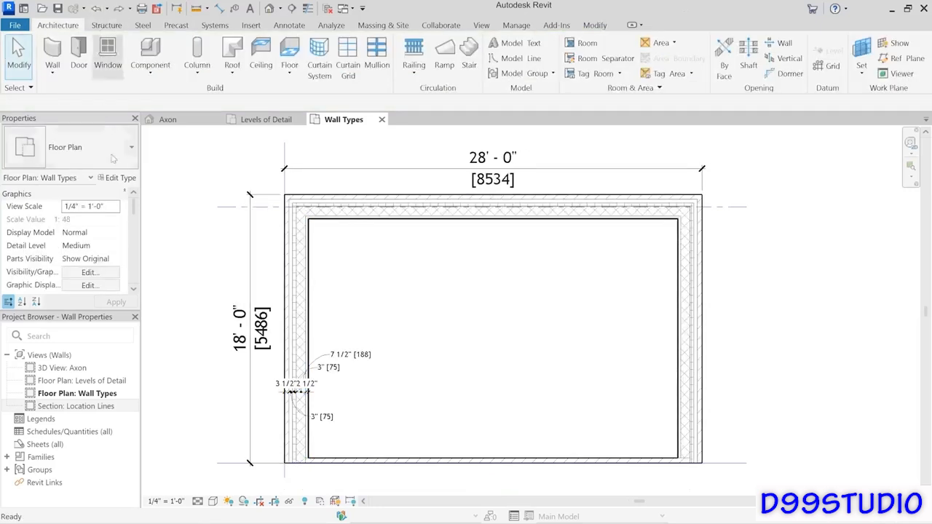
# Duplicate the west wall's Exterior - Brick on CMU type under the name Exterior - CMU.
pyautogui.click(305, 252)
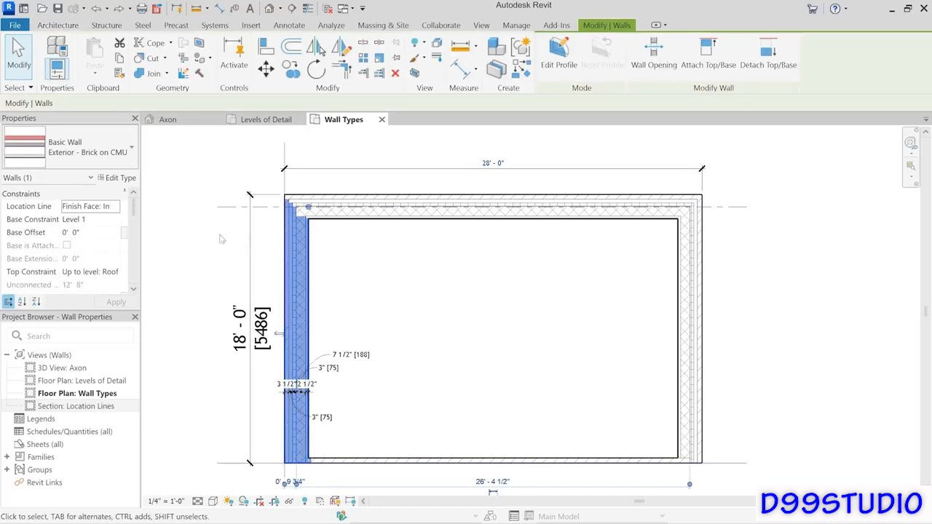
pyautogui.click(115, 178)
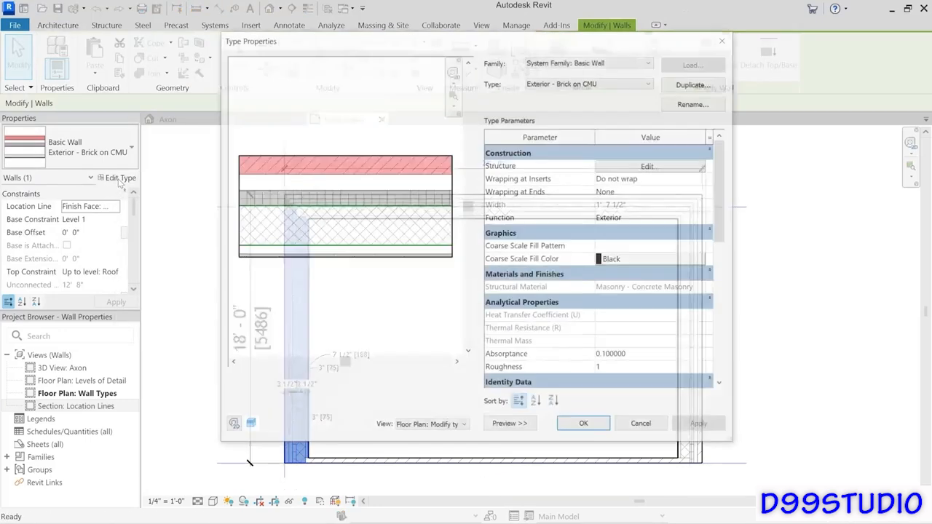
pyautogui.click(696, 85)
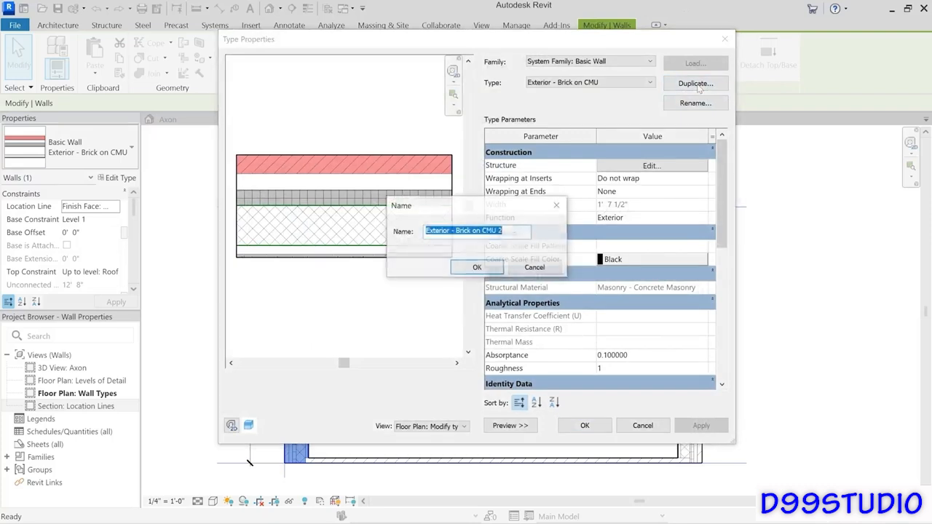
pyautogui.moveTo(456, 236); pyautogui.dragTo(481, 239)
pyautogui.press('BackSpace')
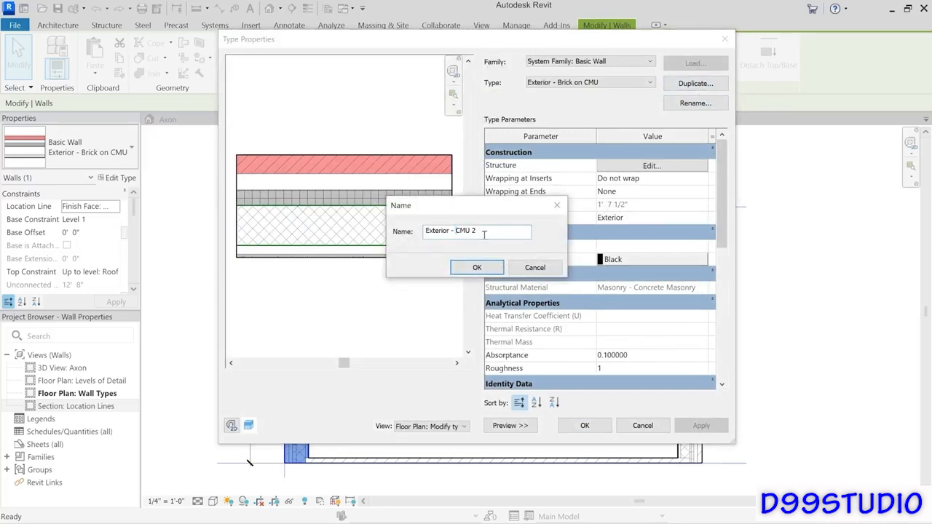
pyautogui.press('BackSpace')
pyautogui.press('BackSpace')
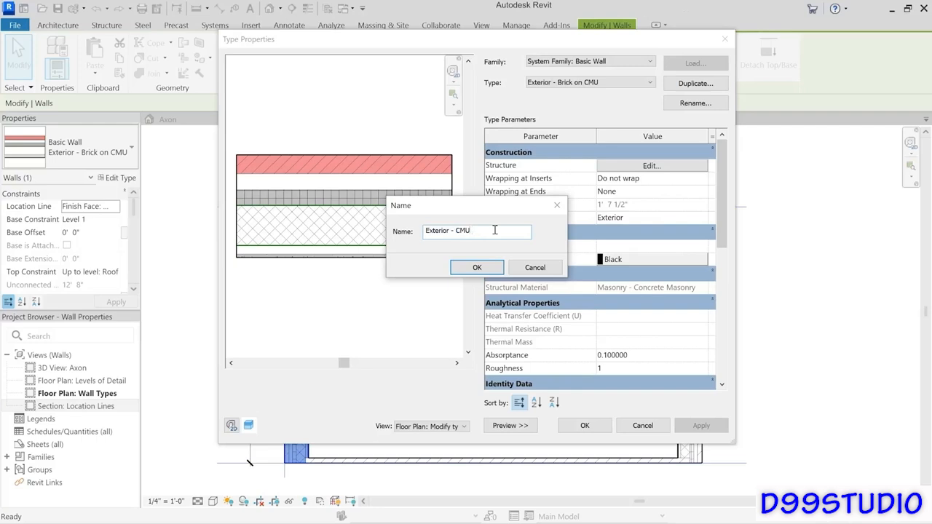
pyautogui.click(477, 267)
# Delete the brick, air, insulation and membrane layers on the exterior side of the Exterior - CMU type's core.
pyautogui.click(623, 166)
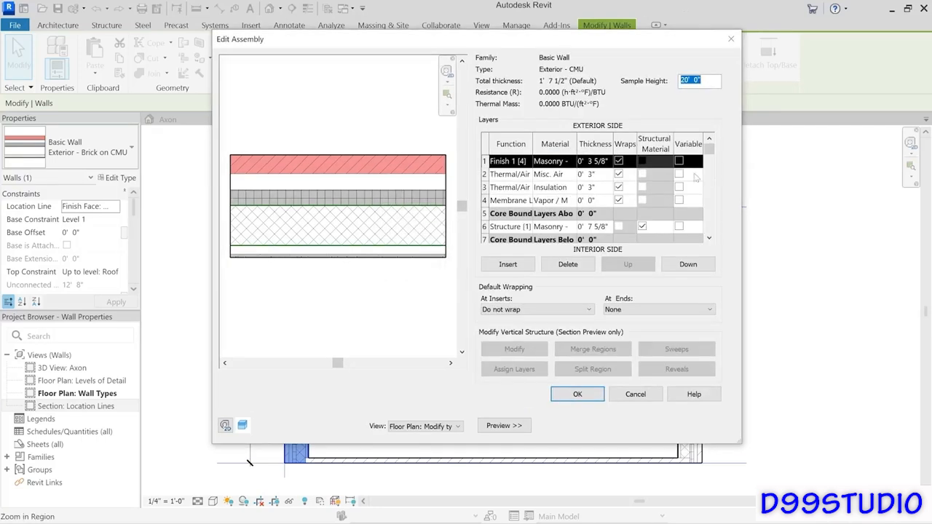
pyautogui.click(491, 161)
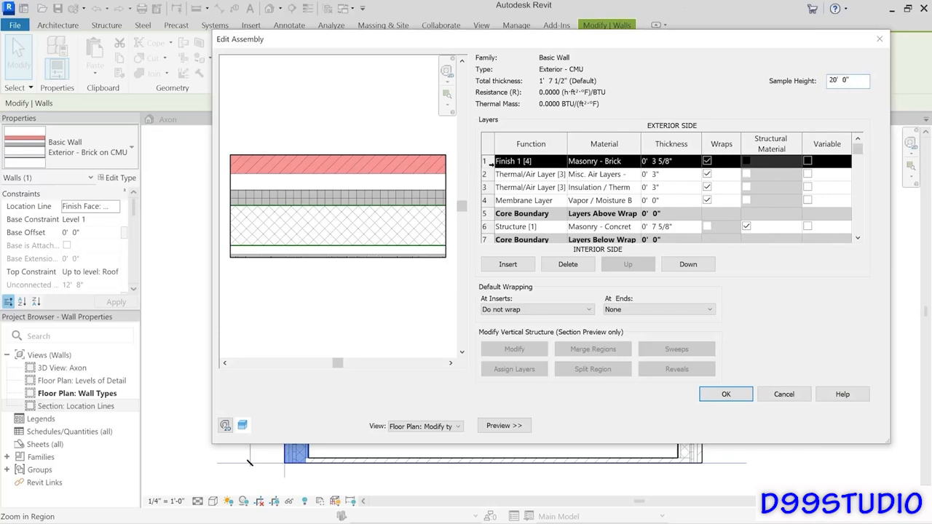
pyautogui.click(558, 267)
pyautogui.click(558, 266)
pyautogui.click(559, 267)
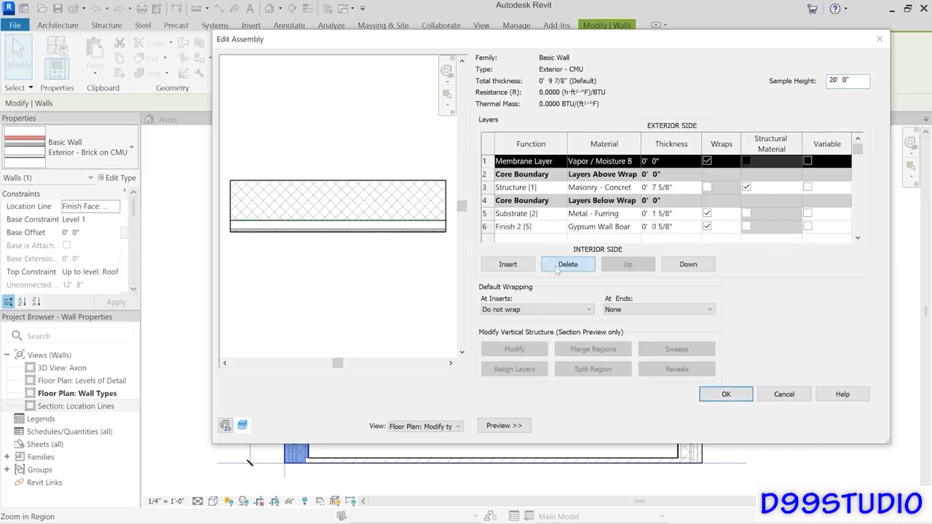
pyautogui.click(558, 266)
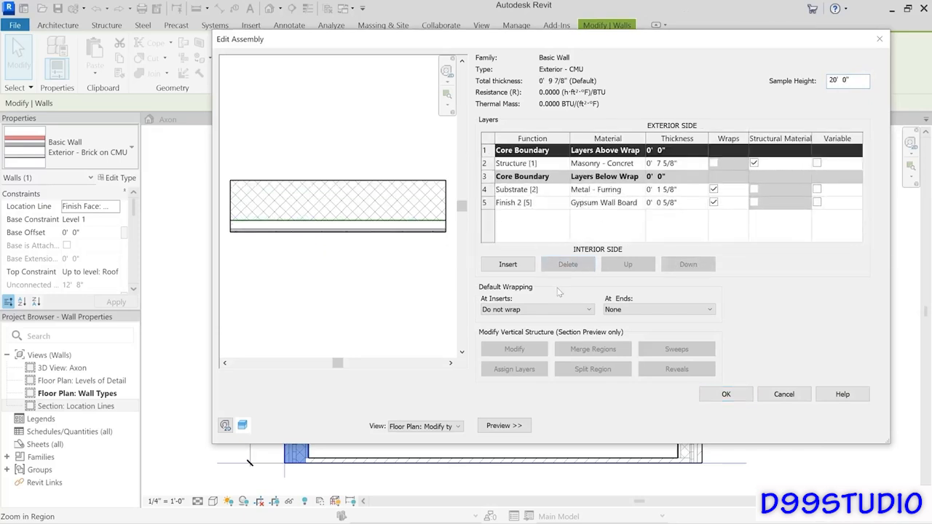
# Apply the Exterior - CMU structure to the west wall, remove the invalid dimension references, and clear the selection.
pyautogui.click(726, 394)
pyautogui.click(659, 425)
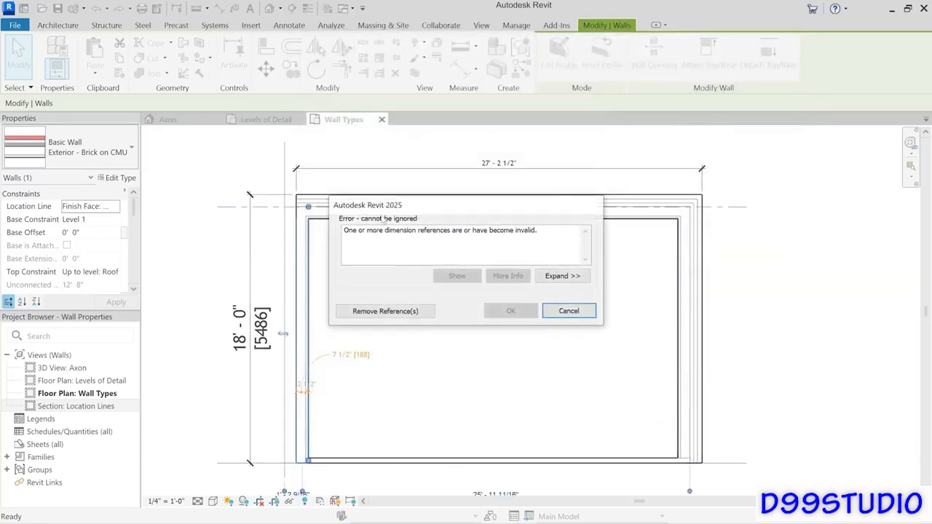
pyautogui.click(382, 311)
pyautogui.click(511, 311)
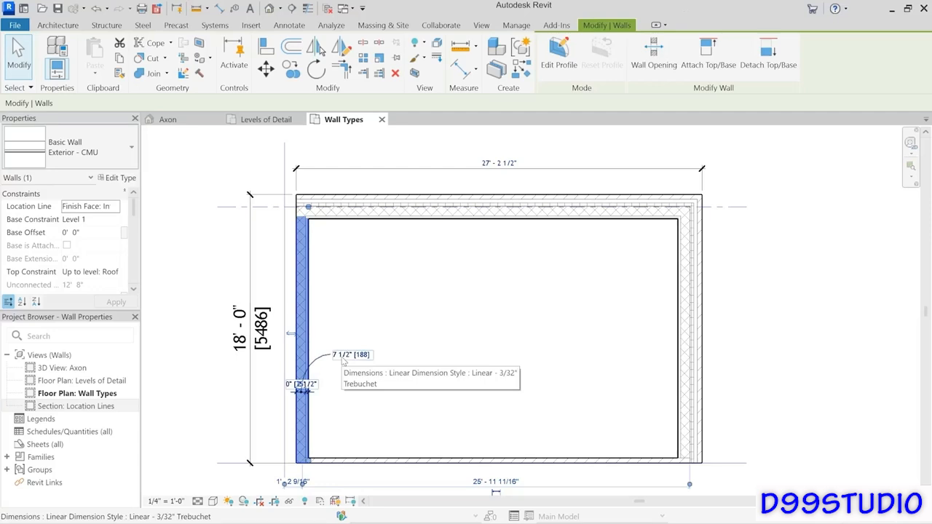
pyautogui.click(335, 239)
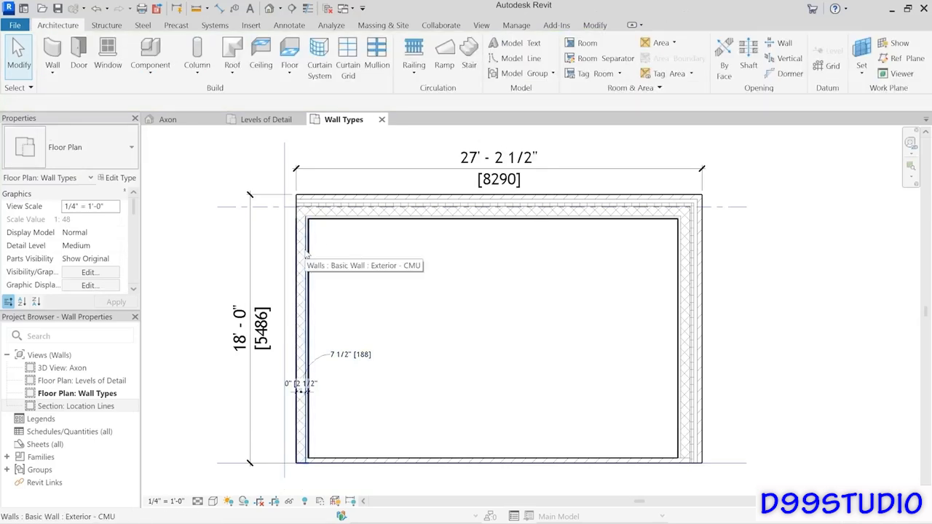
# Change the north and east walls to the Exterior - CMU type, and clear the selection.
pyautogui.click(495, 208)
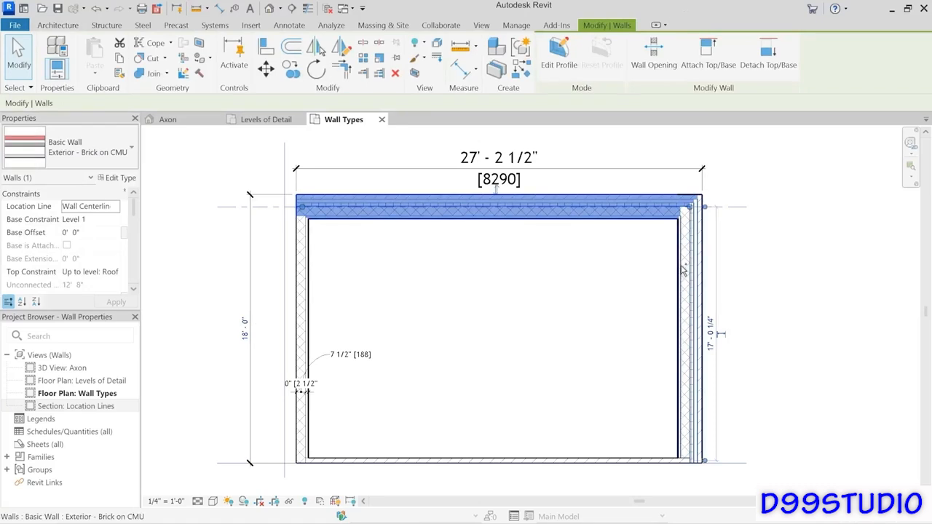
pyautogui.keyDown('ctrl'); pyautogui.click(684, 271); pyautogui.keyUp('ctrl')
pyautogui.click(57, 150)
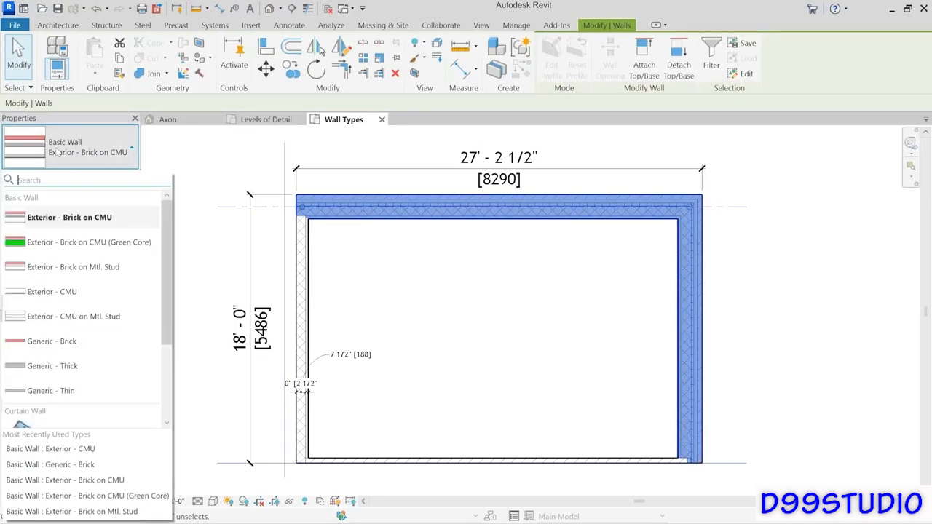
pyautogui.click(68, 295)
pyautogui.click(420, 270)
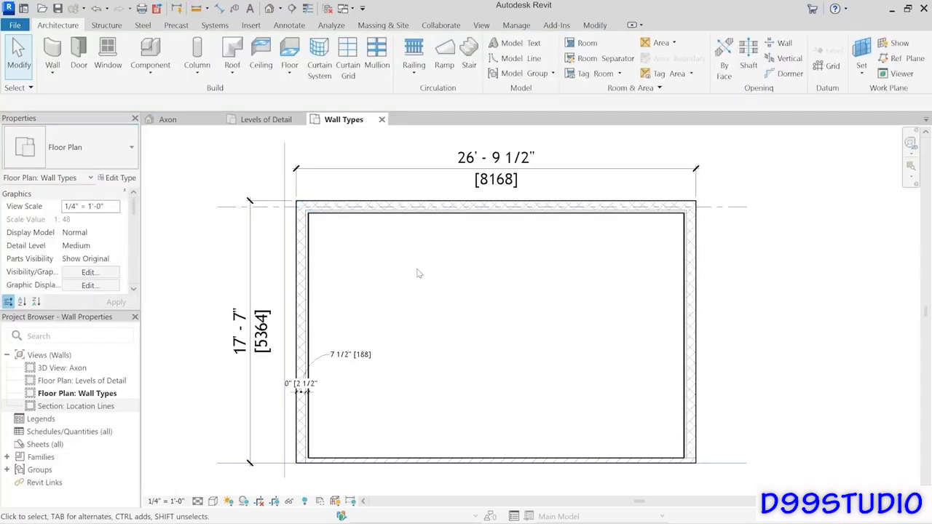
# Change the north wall back to the Exterior - Brick on CMU type, and select the west wall.
pyautogui.click(397, 210)
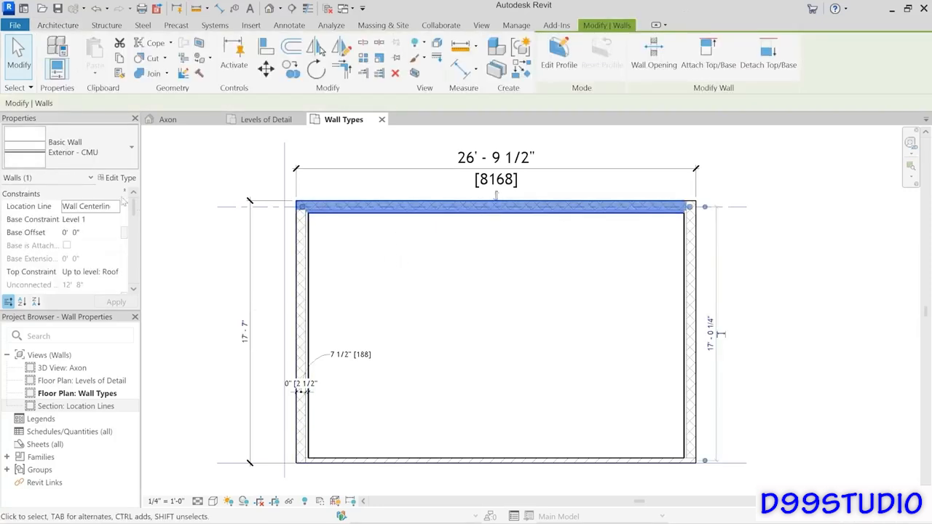
pyautogui.click(80, 152)
pyautogui.scroll(3, 104, 219)
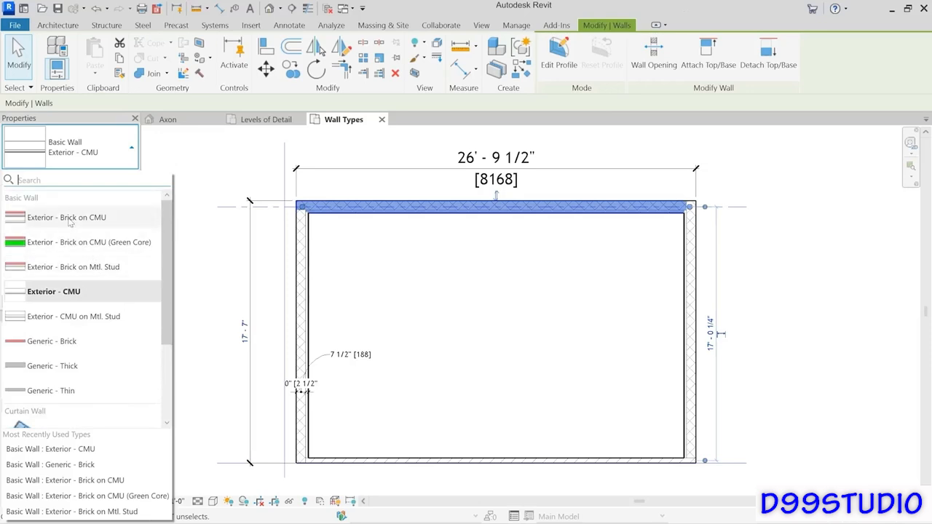
pyautogui.moveTo(70, 223)
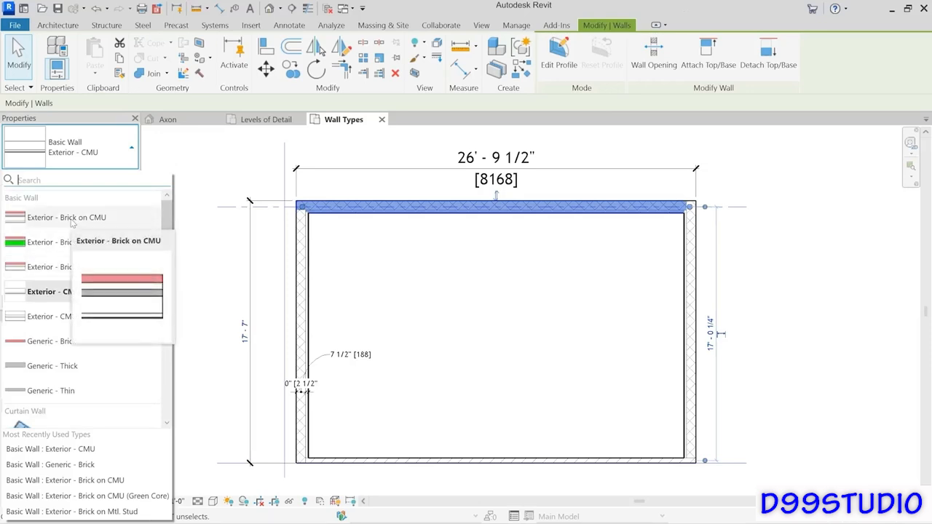
pyautogui.click(70, 218)
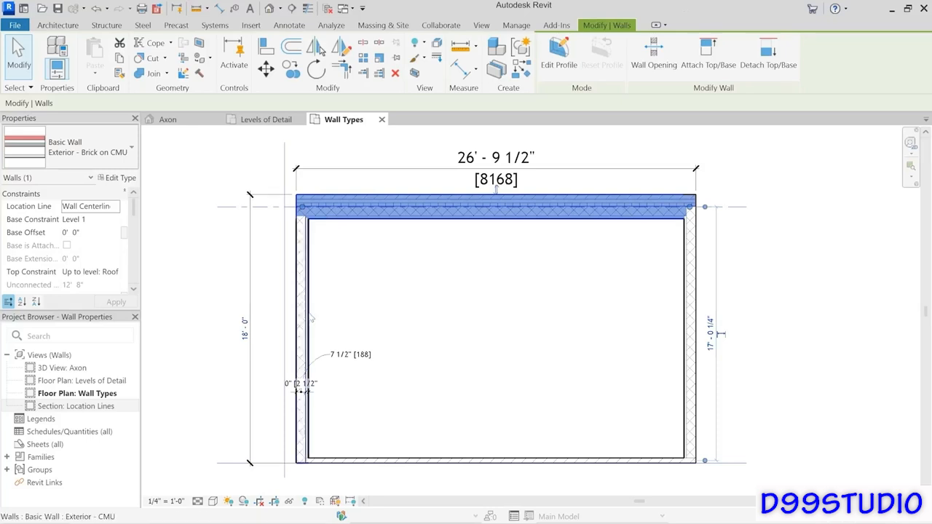
pyautogui.click(301, 321)
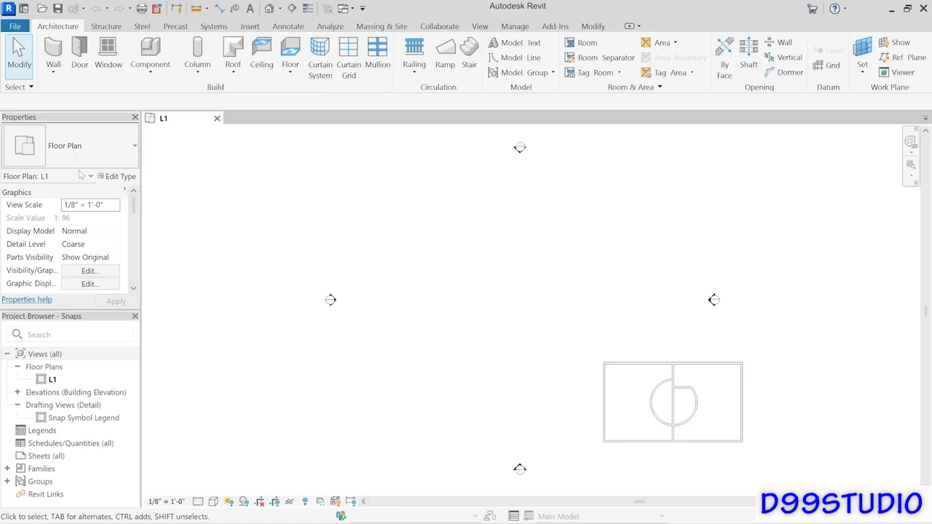
# Draw a horizontal Generic - 8" wall 3' 3" long in the empty northwest area of the L1 plan, and end the wall command.
pyautogui.click(52, 55)
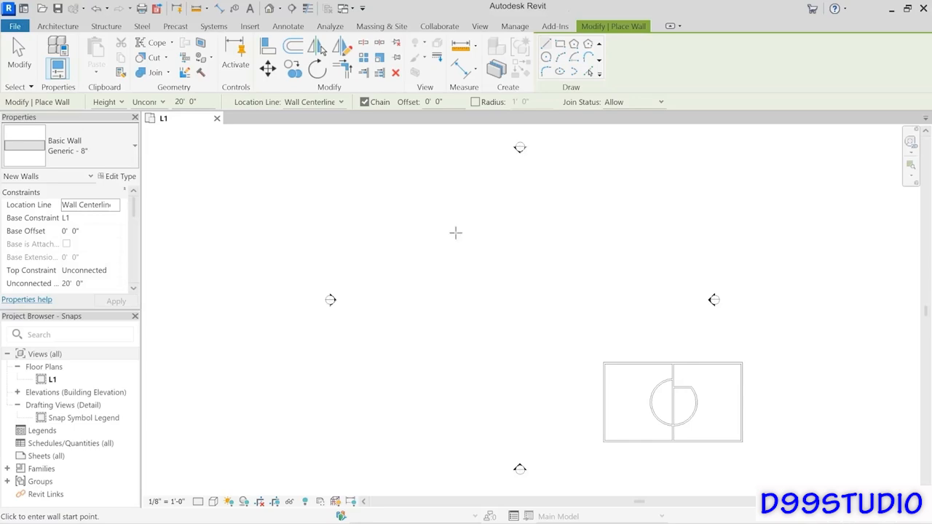
pyautogui.click(389, 219)
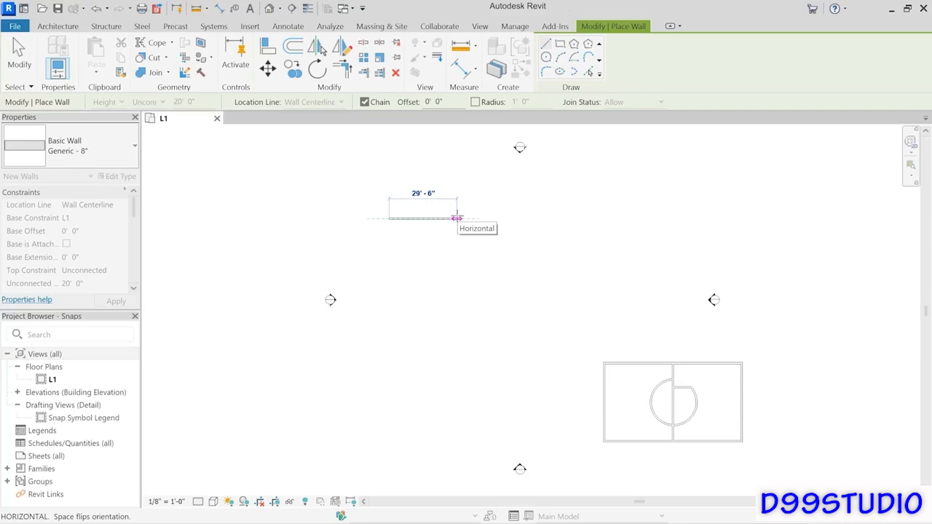
pyautogui.scroll(-3, 457, 218)
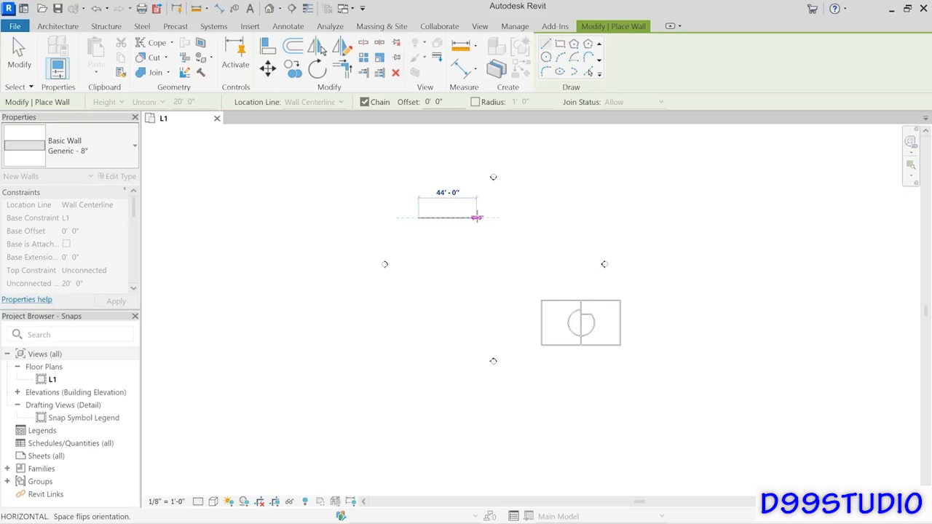
pyautogui.scroll(4, 477, 217)
pyautogui.scroll(2, 384, 216)
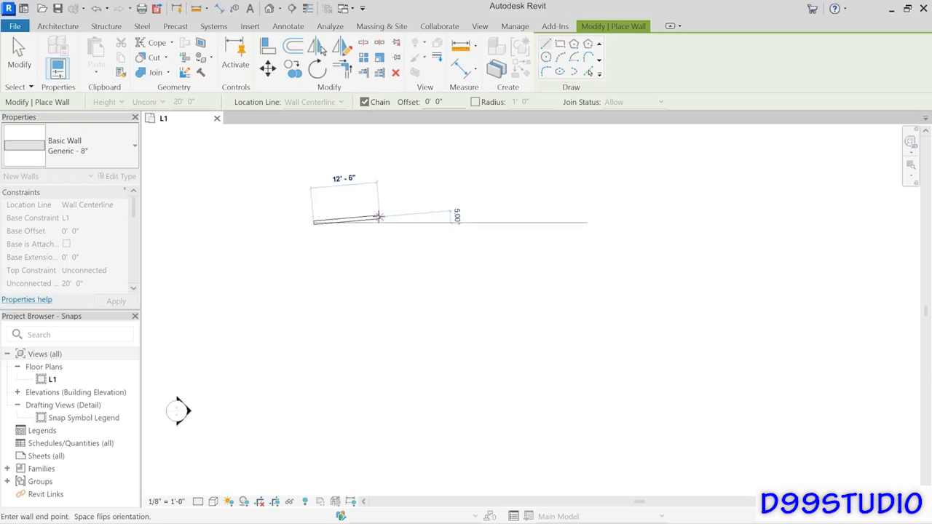
pyautogui.scroll(5, 380, 216)
pyautogui.moveTo(377, 229); pyautogui.dragTo(545, 243, button='middle')
pyautogui.scroll(3, 437, 231)
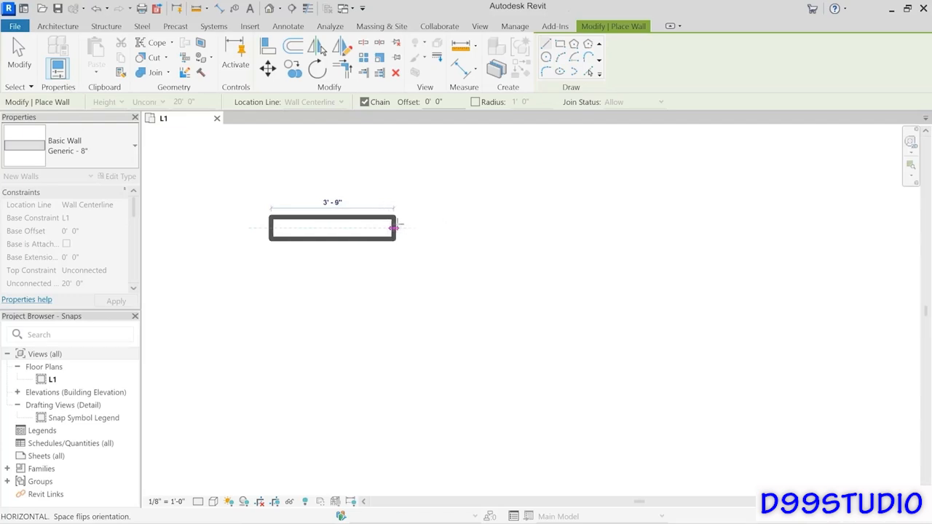
pyautogui.moveTo(379, 226); pyautogui.dragTo(597, 234, button='middle')
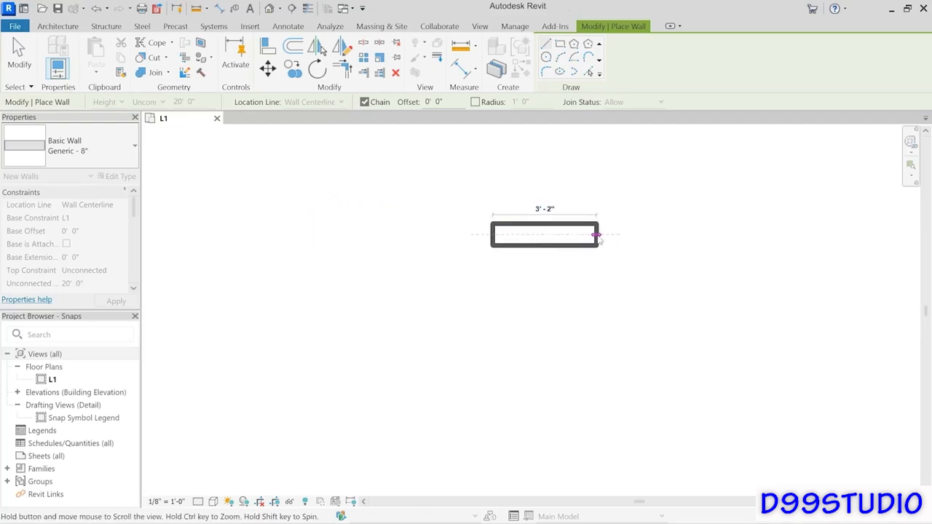
pyautogui.scroll(5, 596, 236)
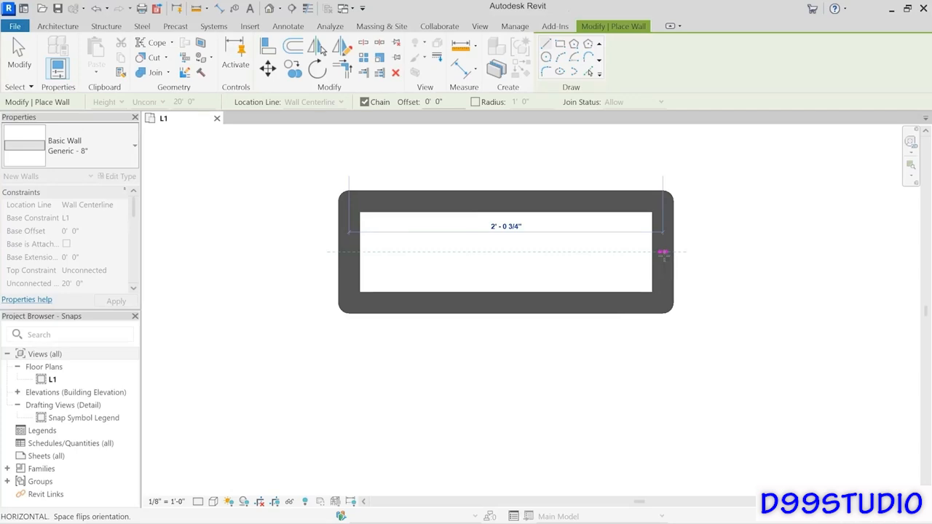
pyautogui.scroll(-1, 760, 250)
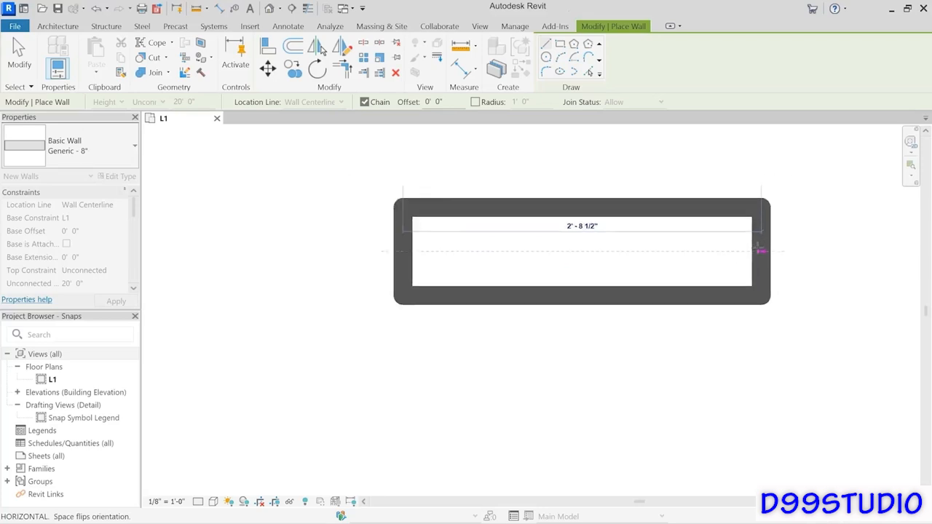
pyautogui.scroll(-1, 761, 251)
pyautogui.scroll(-1, 757, 249)
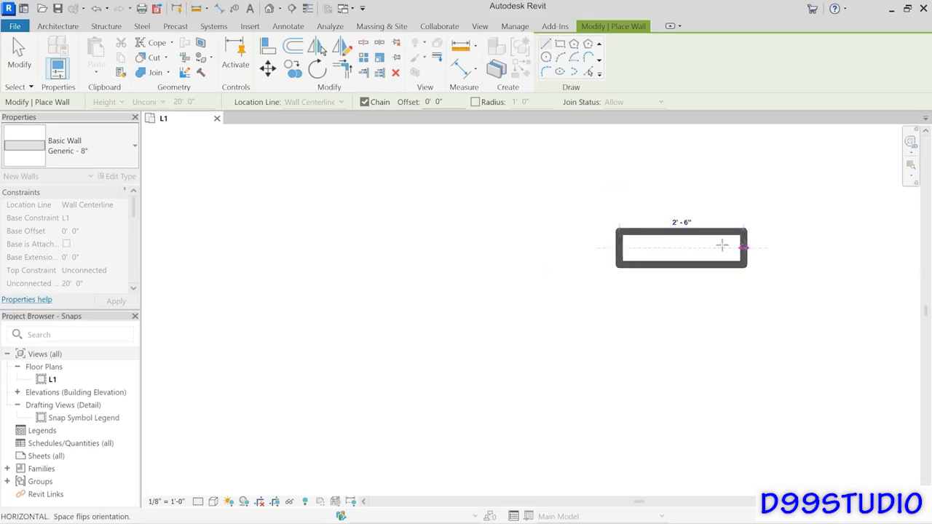
pyautogui.moveTo(721, 246); pyautogui.dragTo(437, 251, button='middle')
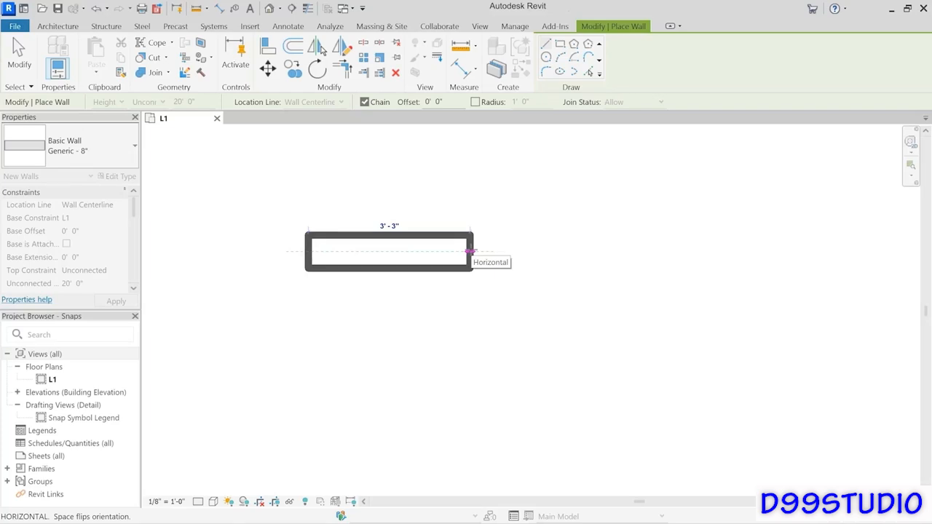
pyautogui.click(470, 252)
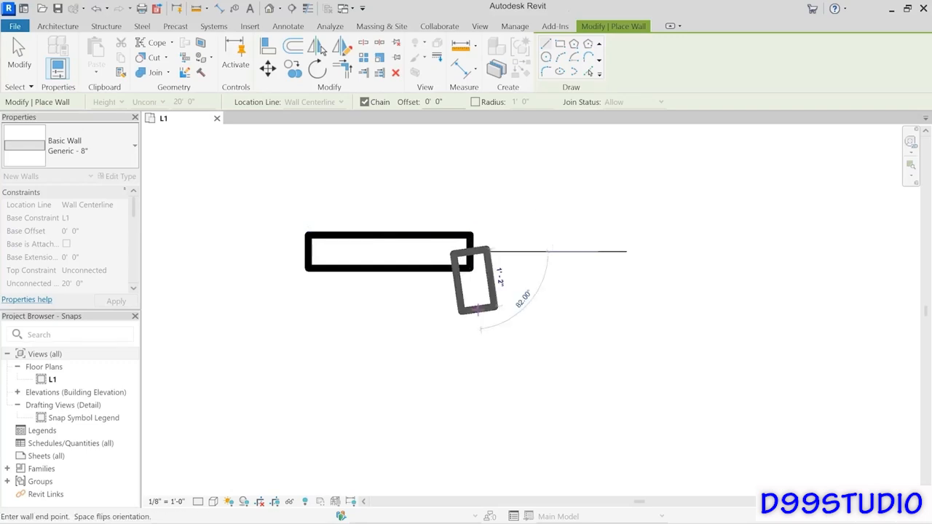
pyautogui.press('Escape')
pyautogui.press('Escape')
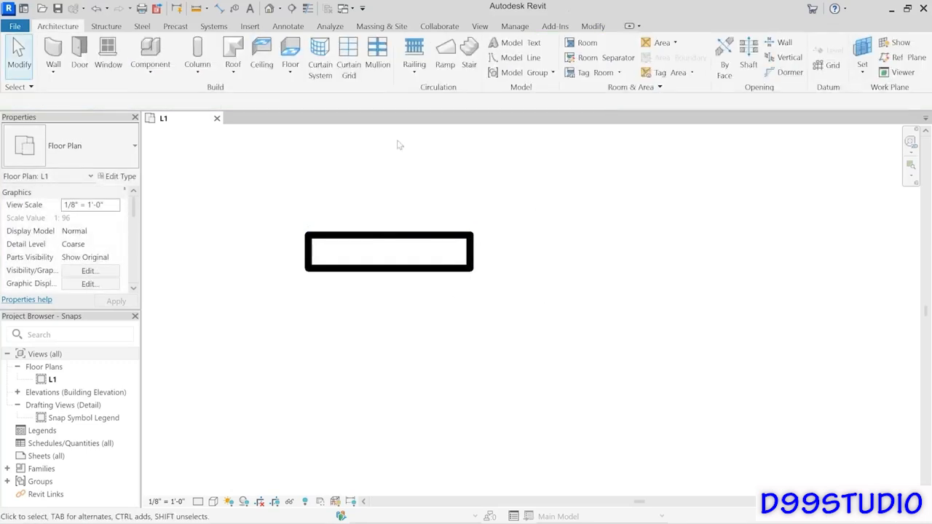
# Measure the short wall's length between its endpoints along the north and south faces, and end the measuring command.
pyautogui.click(196, 10)
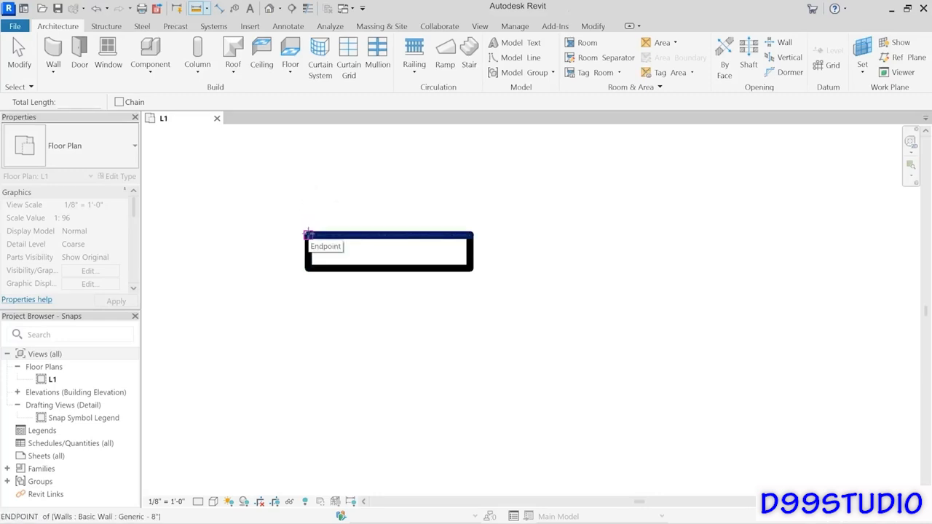
pyautogui.click(308, 234)
pyautogui.click(470, 235)
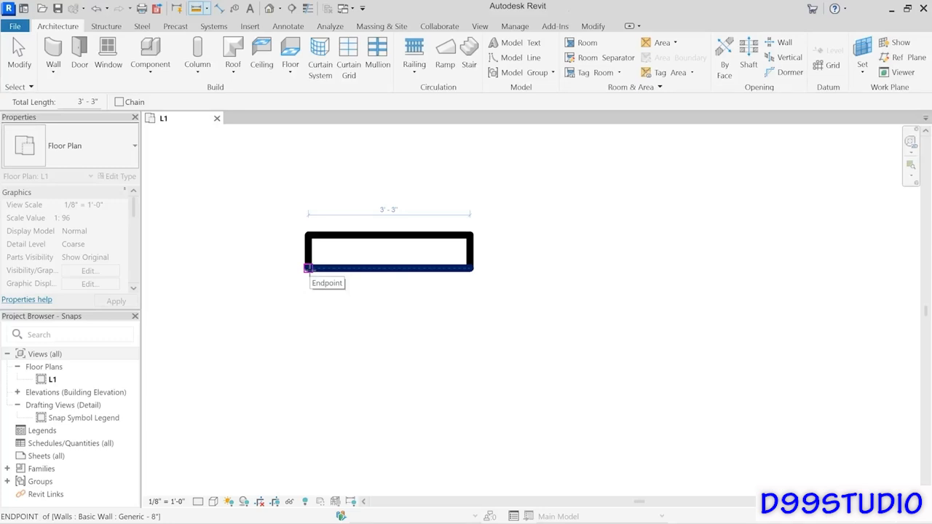
pyautogui.click(308, 268)
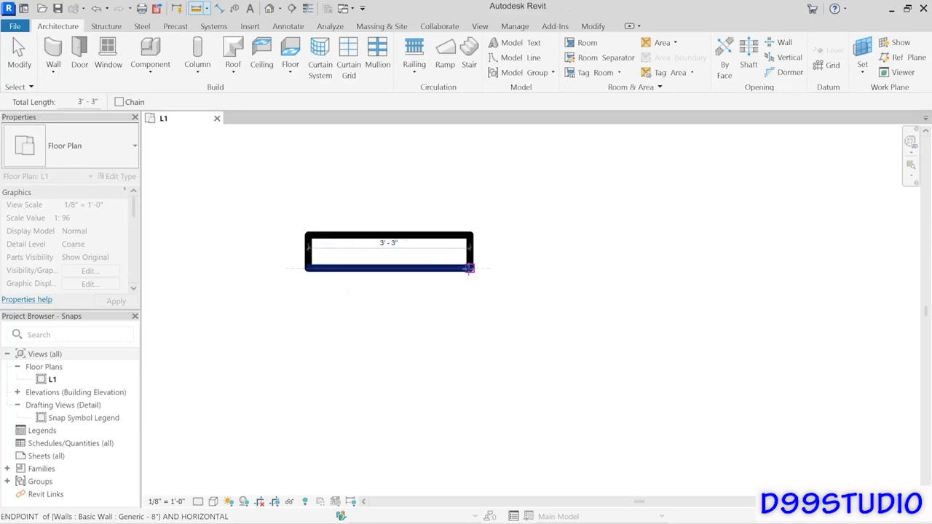
pyautogui.click(469, 268)
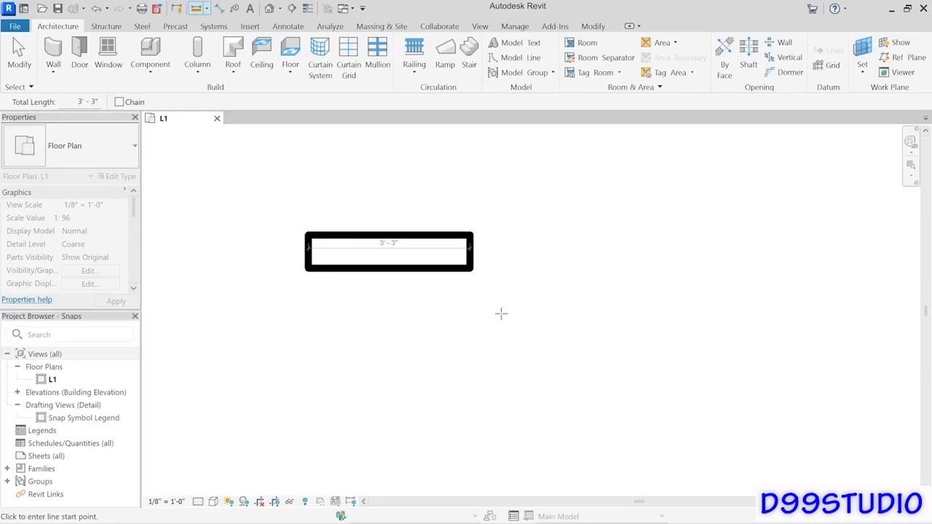
pyautogui.press('Escape')
pyautogui.press('Escape')
# Draw three chained Generic - 8" walls east of the short wall: one horizontal, one diagonal to the northwest, and one 11' long at 13°.
pyautogui.scroll(-2, 577, 283)
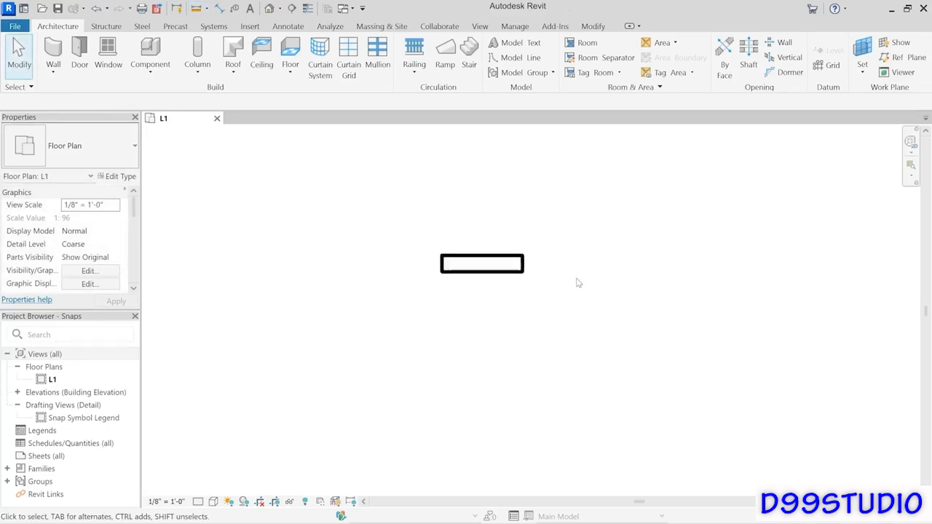
pyautogui.scroll(-3, 577, 282)
pyautogui.moveTo(578, 290); pyautogui.dragTo(306, 252, button='middle')
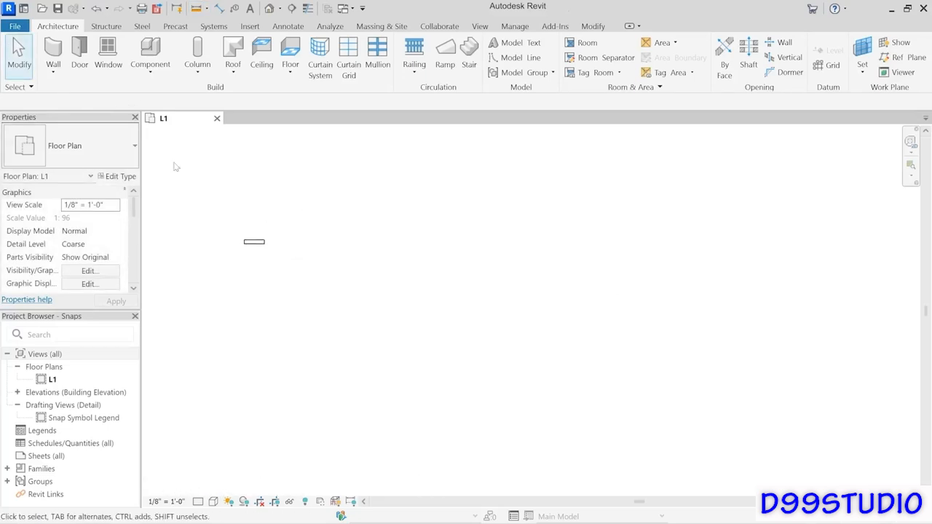
pyautogui.click(54, 55)
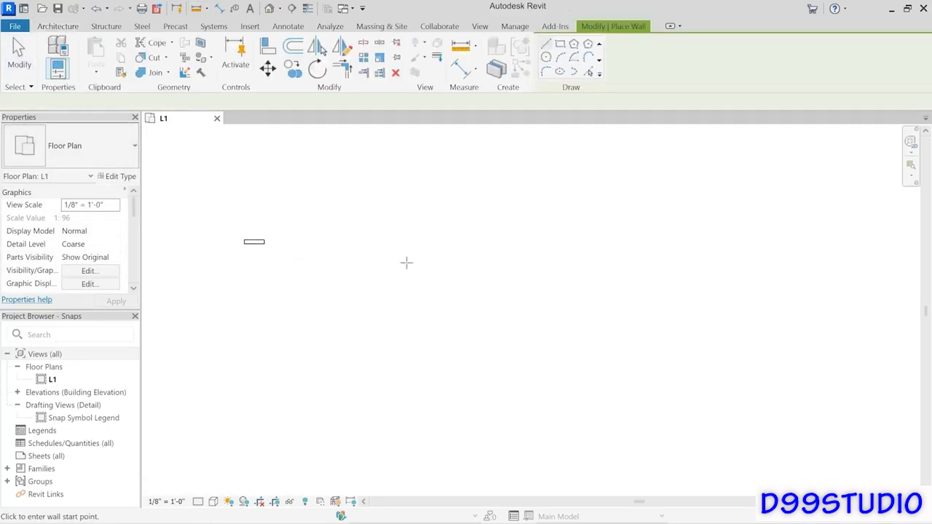
pyautogui.click(371, 249)
pyautogui.click(487, 249)
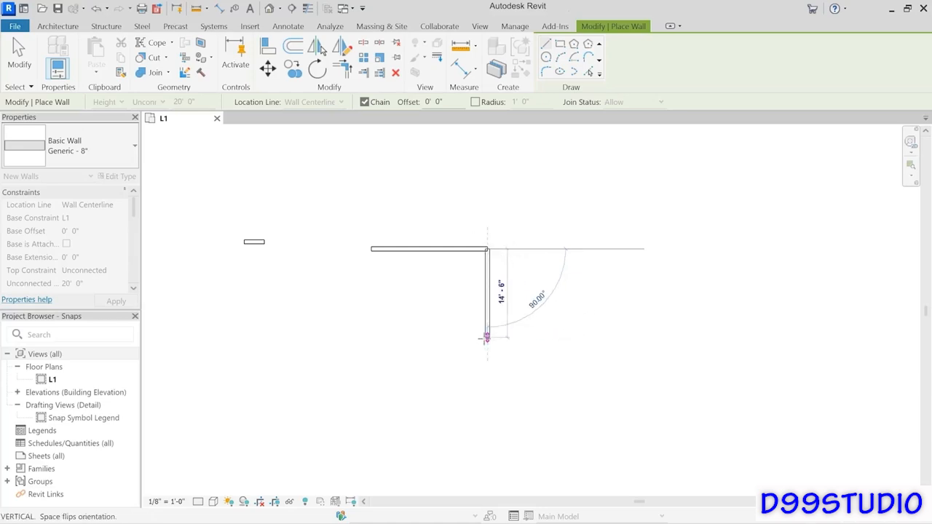
pyautogui.click(429, 188)
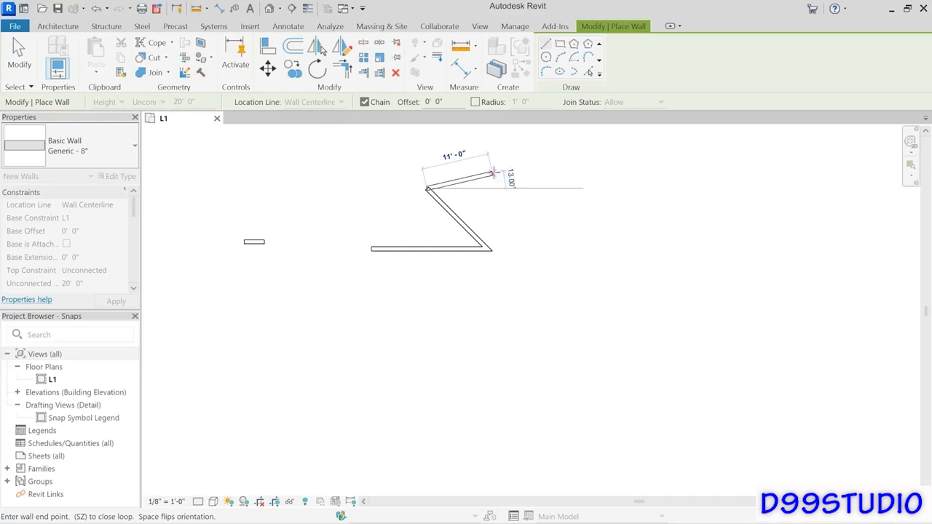
pyautogui.click(495, 173)
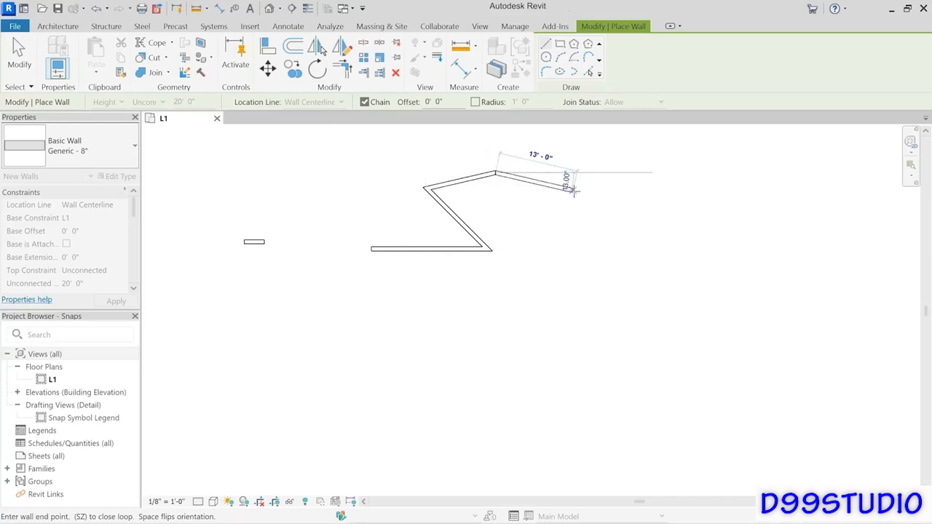
pyautogui.press('Escape')
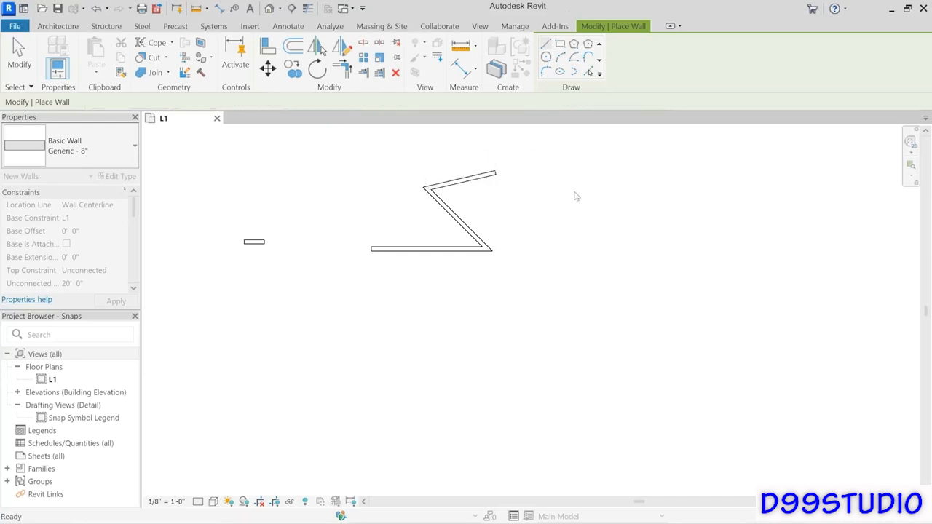
pyautogui.press('Escape')
# Draw a horizontal Generic - 8" wall 54' 3 7/32" long below the angled walls, ending at the extension of the rectangular building's west wall.
pyautogui.scroll(-1, 562, 225)
pyautogui.scroll(-2, 563, 225)
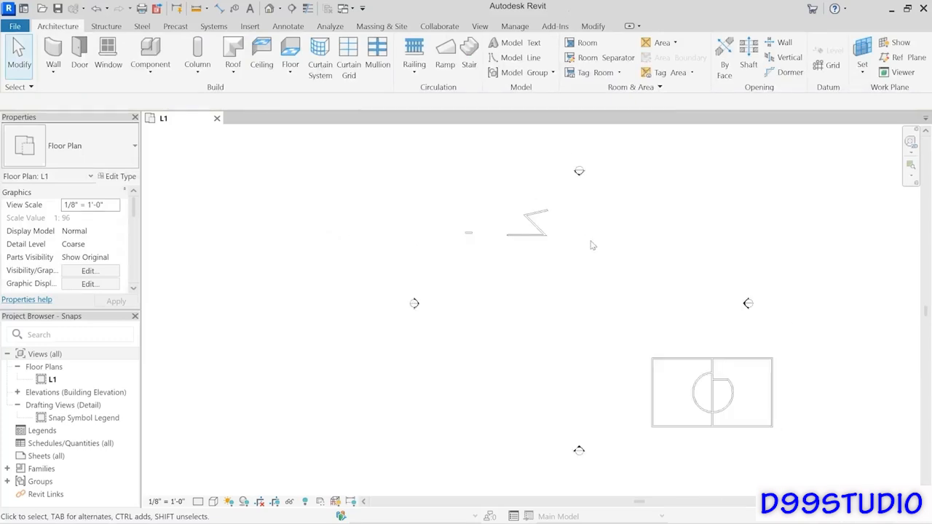
pyautogui.moveTo(562, 225); pyautogui.dragTo(452, 225, button='middle')
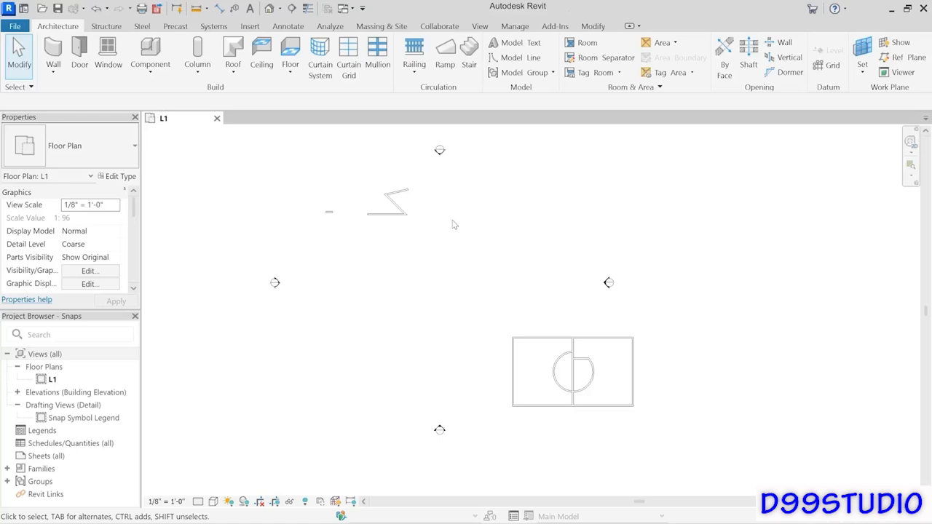
pyautogui.click(58, 57)
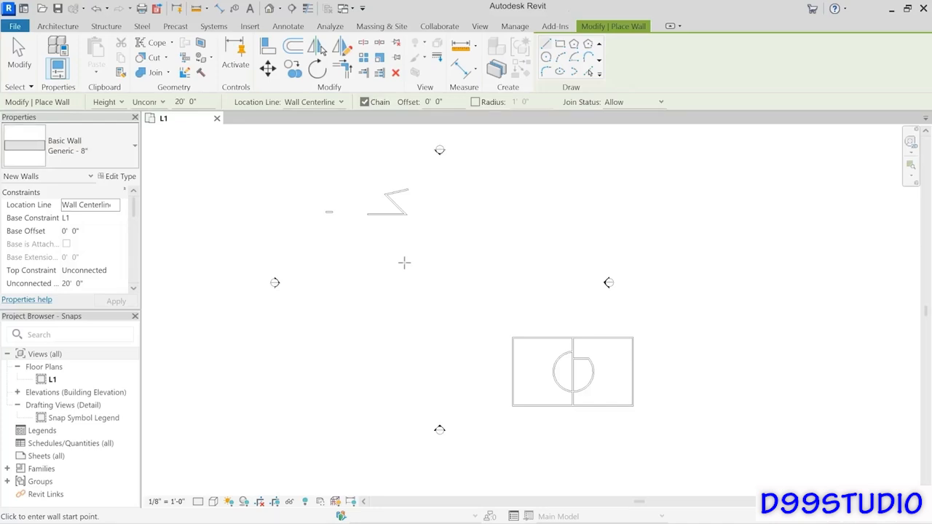
pyautogui.click(404, 263)
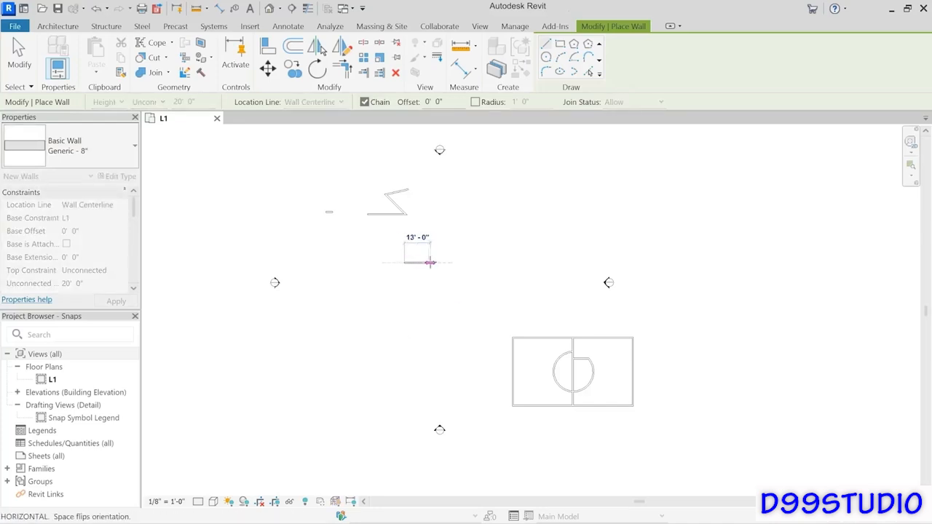
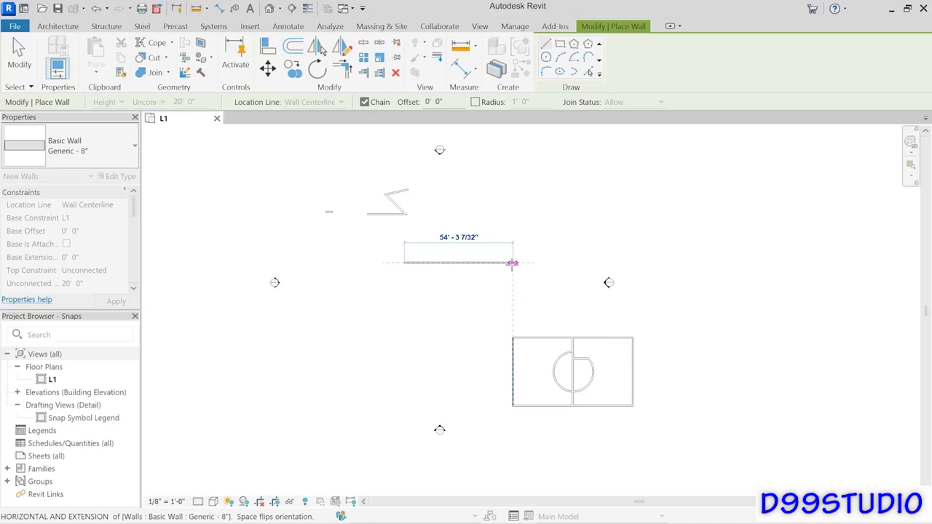
pyautogui.click(513, 263)
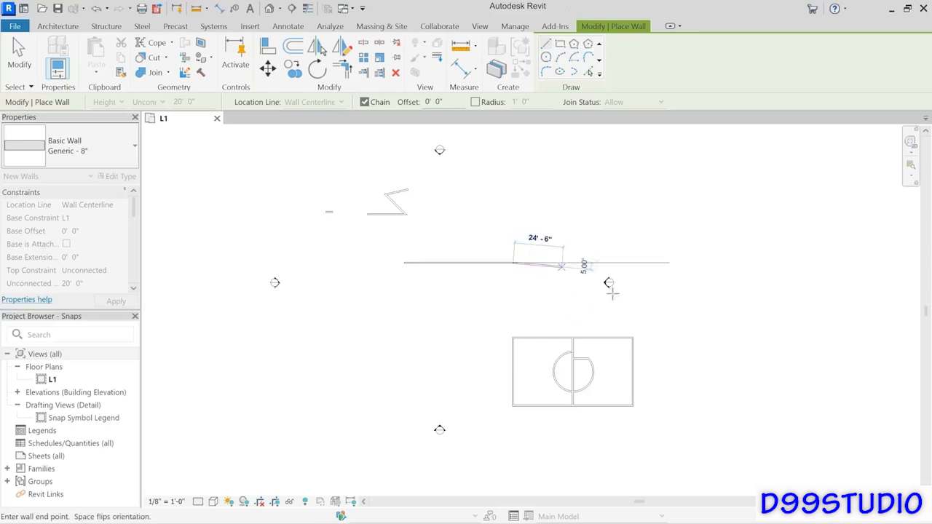
# Continue the chain with a diagonal wall ending where the curved wall intersects the extension of the short horizontal interior wall.
pyautogui.scroll(2, 601, 368)
pyautogui.scroll(2, 602, 382)
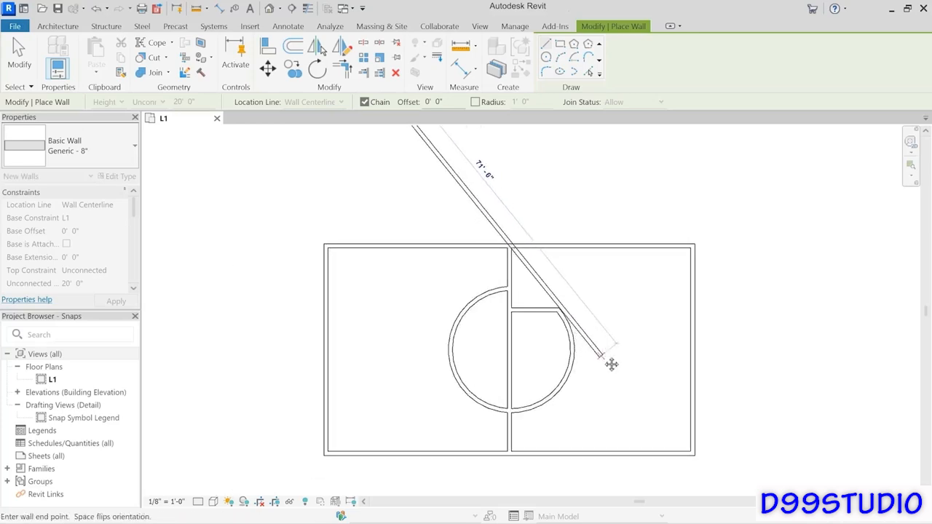
pyautogui.moveTo(609, 364); pyautogui.dragTo(608, 340, button='middle')
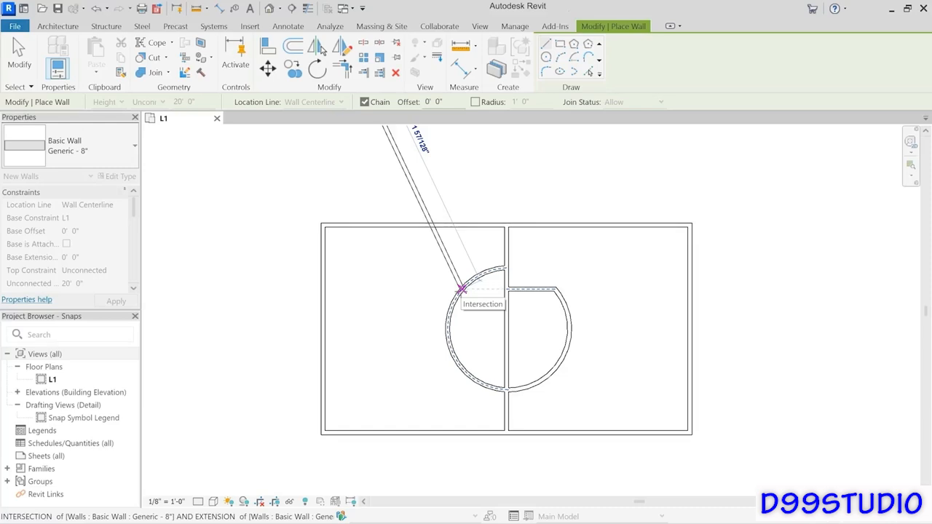
pyautogui.click(462, 289)
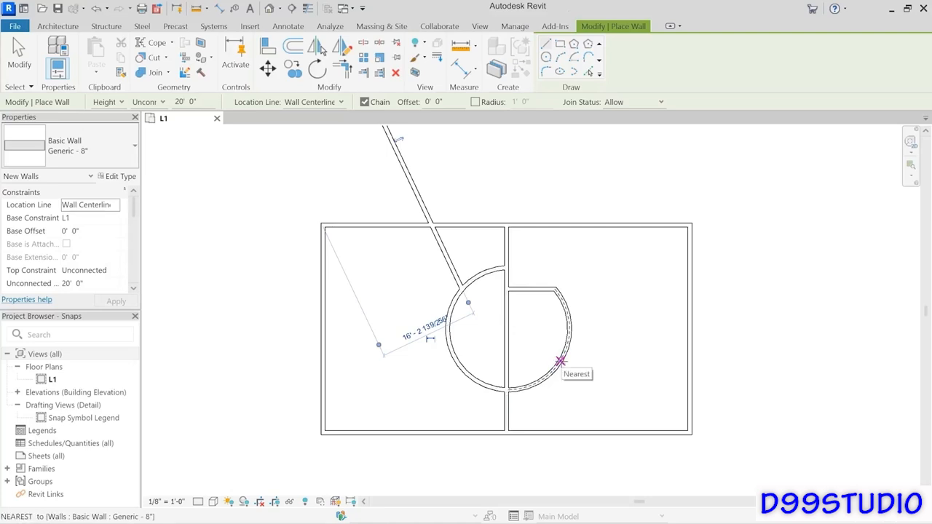
# Draw a wall from the curved wall's center, using the Centers snap override, diagonally to the southeast part of the east room.
pyautogui.rightClick(560, 361)
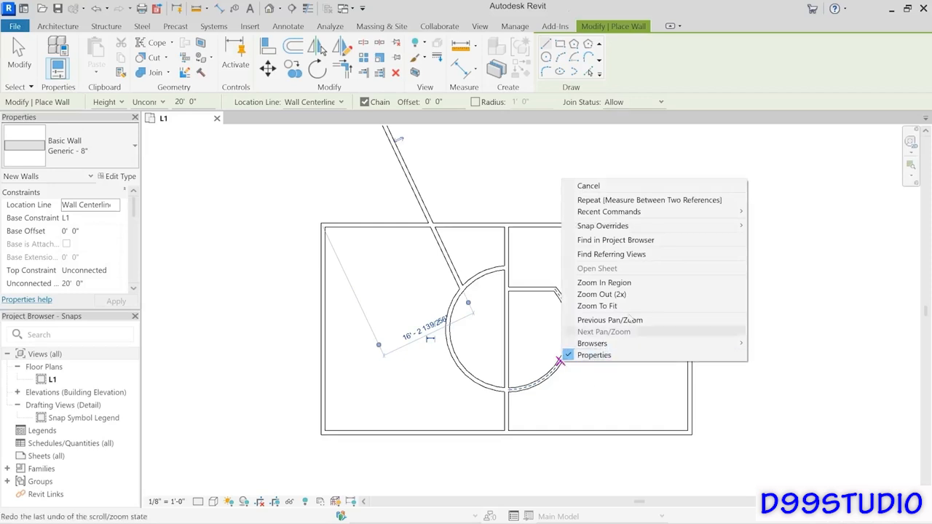
pyautogui.moveTo(638, 232)
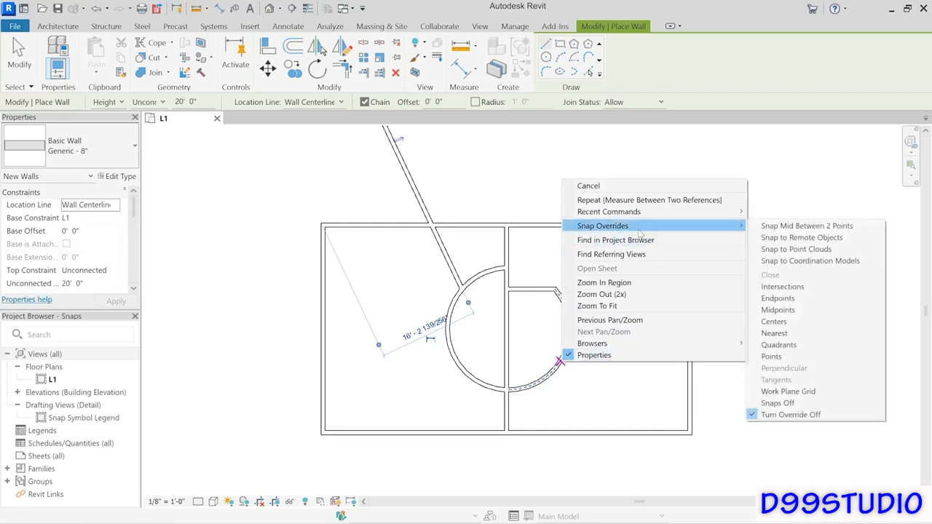
pyautogui.click(788, 324)
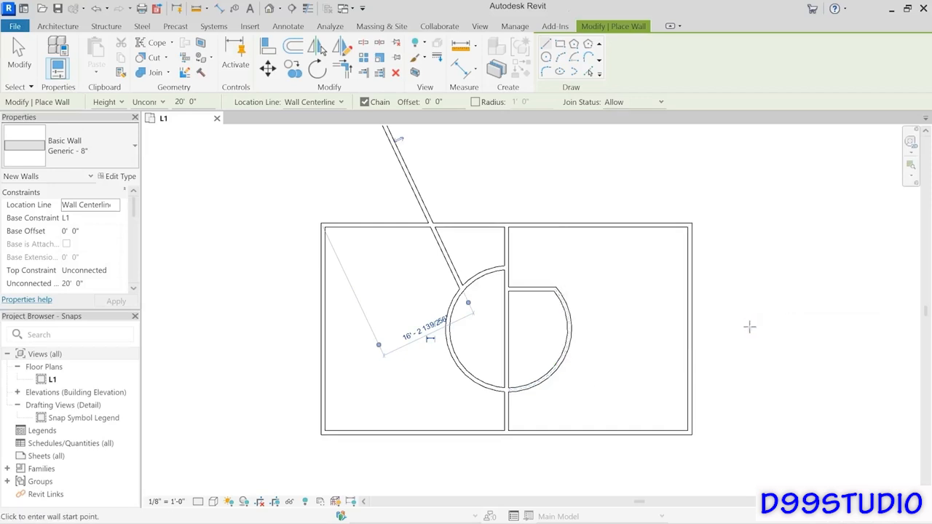
pyautogui.click(566, 359)
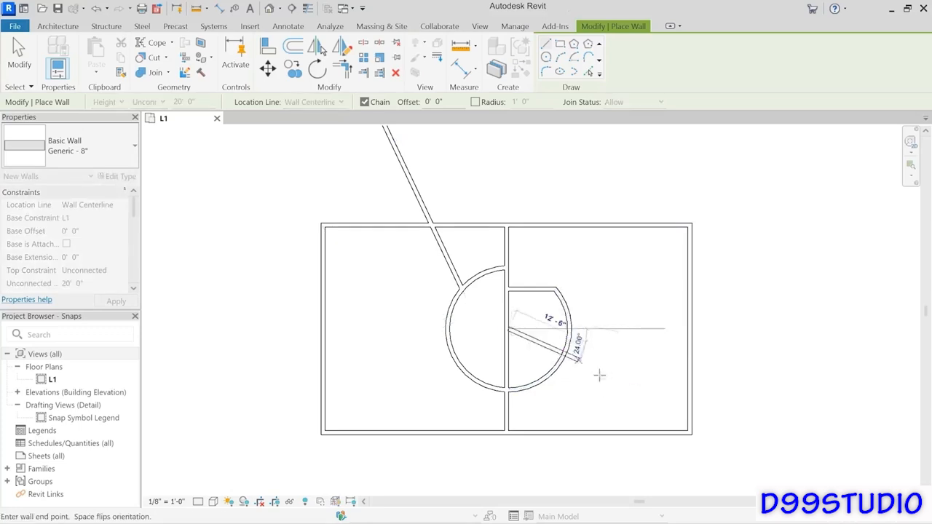
pyautogui.click(644, 397)
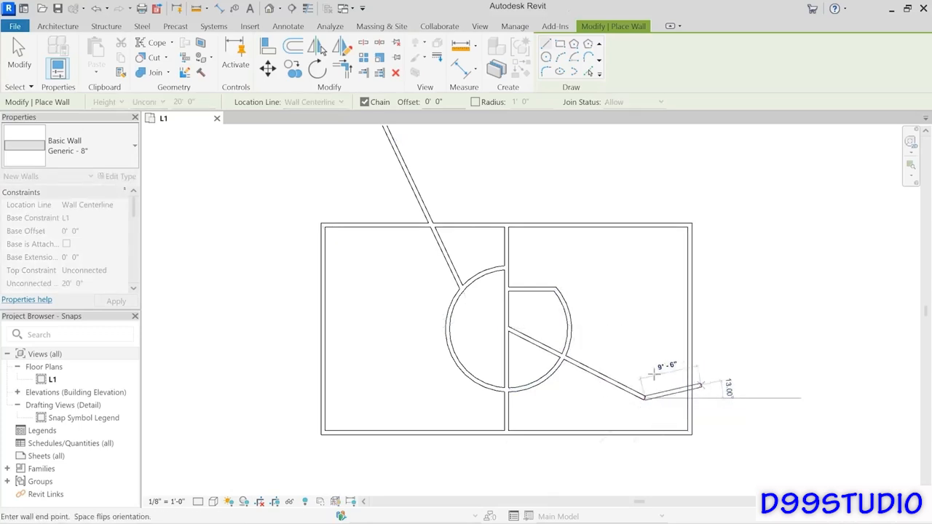
# Add a wall up to the northeast part of the room and one back to the curved wall's center using the Centers snap override.
pyautogui.click(668, 283)
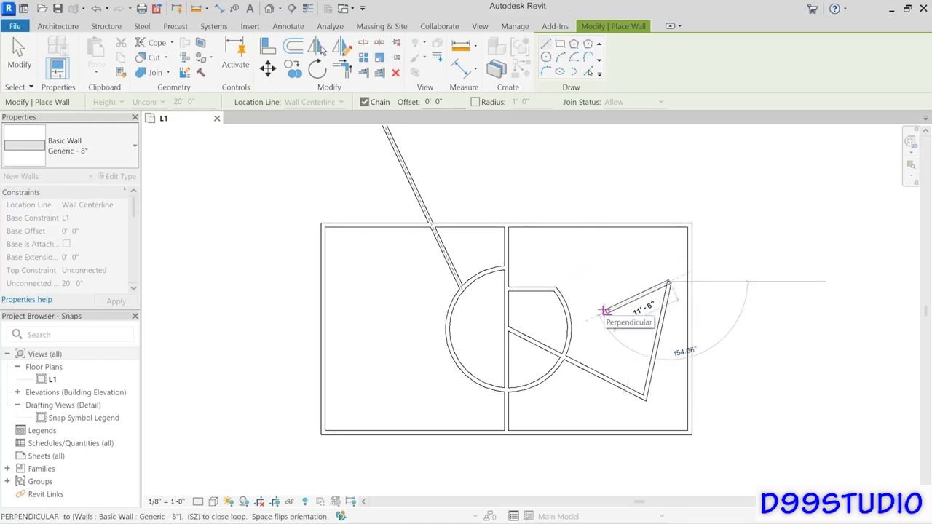
pyautogui.press('s')
pyautogui.press('c')
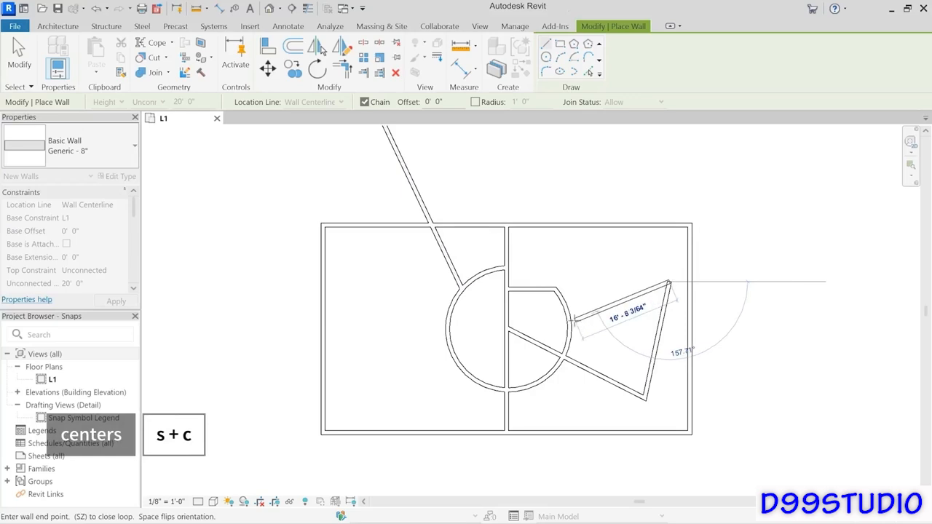
pyautogui.click(508, 329)
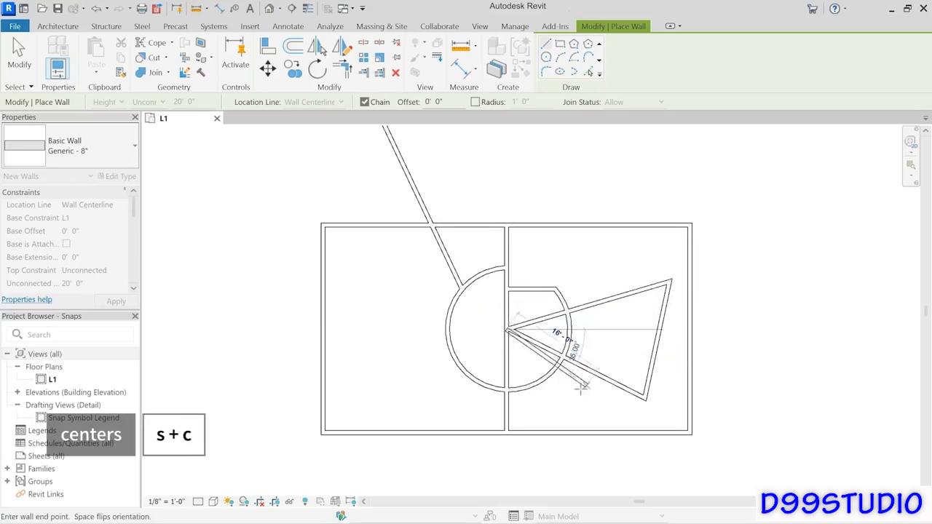
pyautogui.press('Escape')
pyautogui.press('Escape')
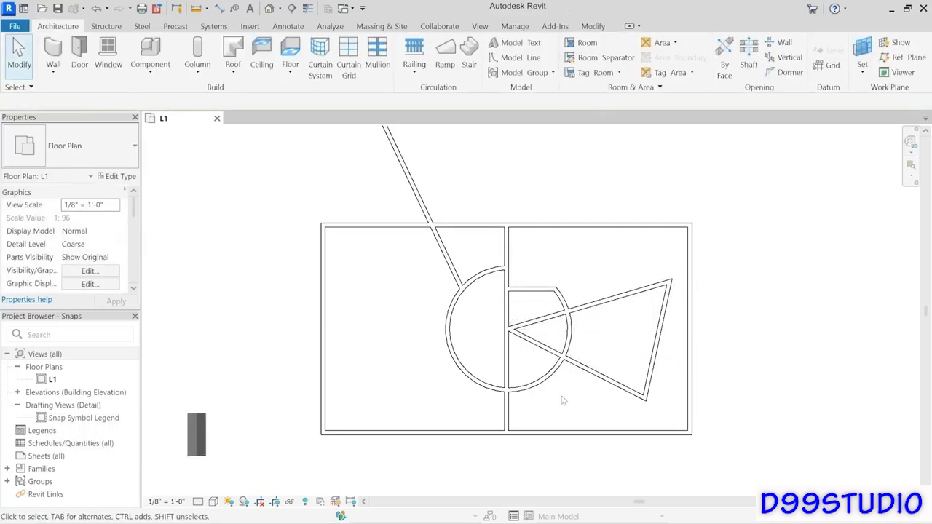
# Open the Snap Symbol Legend drafting view to examine the snap symbols and shortcuts, and return to the L1 plan.
pyautogui.click(72, 420)
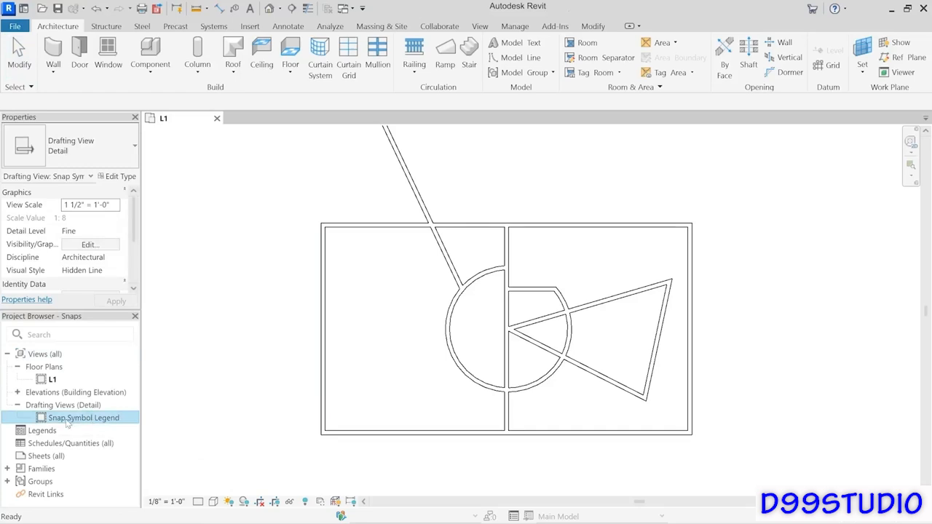
pyautogui.doubleClick(73, 420)
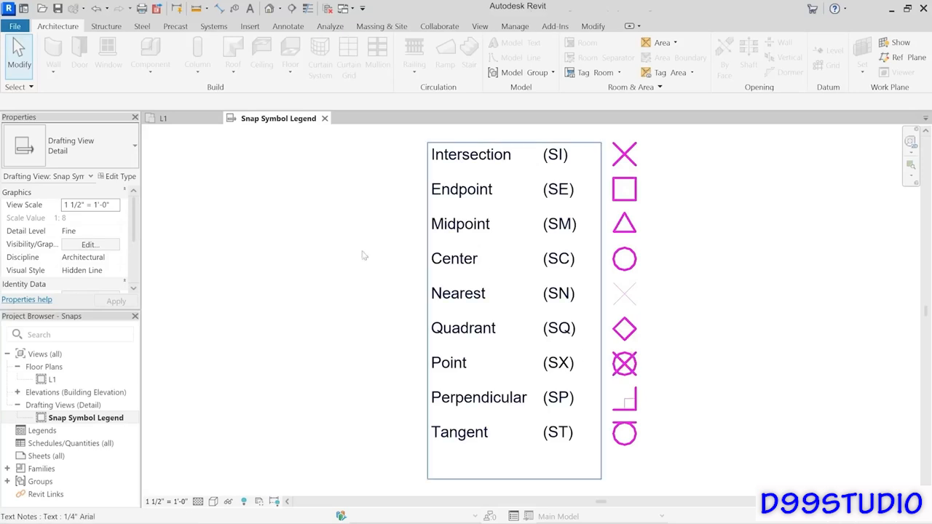
pyautogui.click(164, 118)
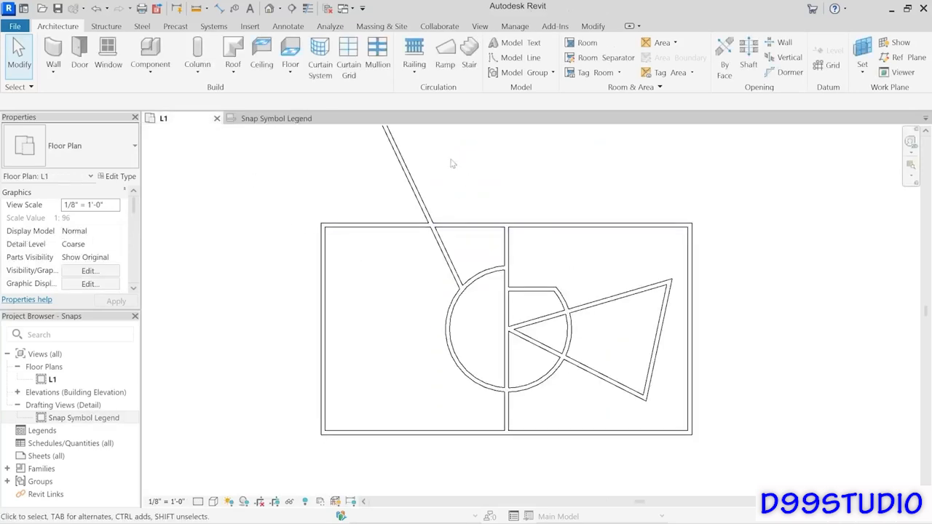
# Open the project's Snaps settings to examine the dimension increments, object snaps and temporary overrides.
pyautogui.click(518, 27)
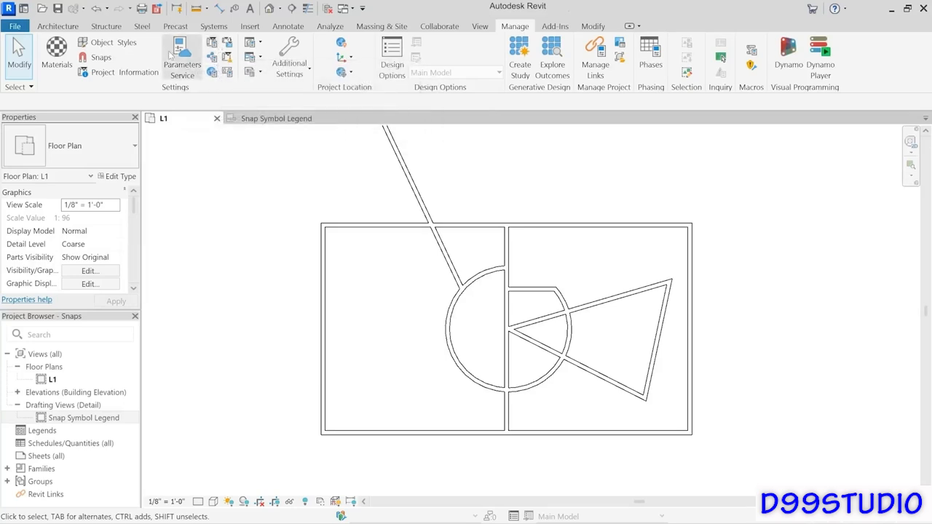
pyautogui.click(94, 57)
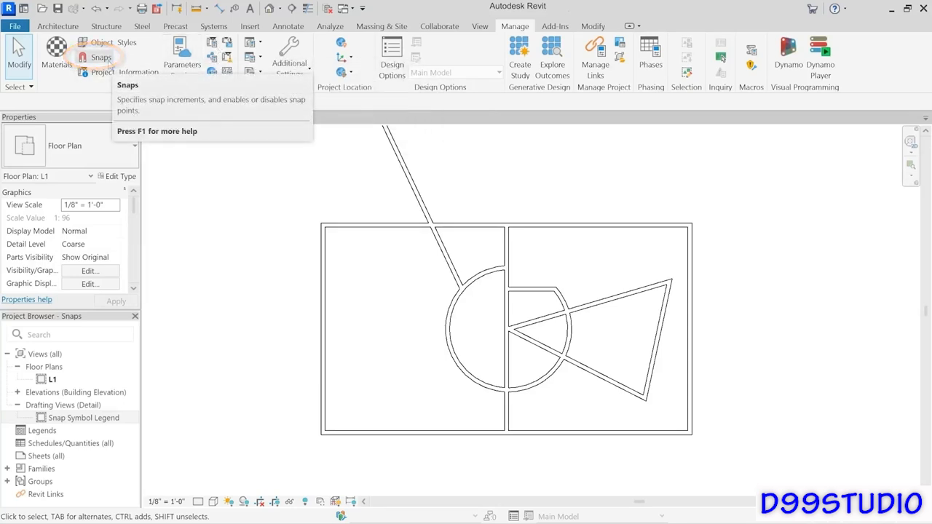
pyautogui.click(101, 58)
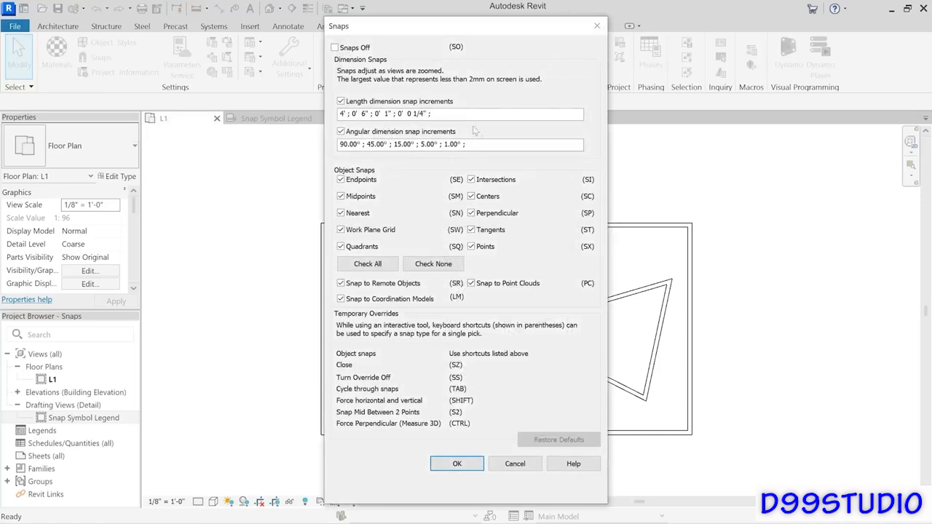
# Examine the length and angular dimension snap increments and the temporary overrides, and leave the Snaps settings without changes.
pyautogui.moveTo(459, 115); pyautogui.dragTo(340, 114)
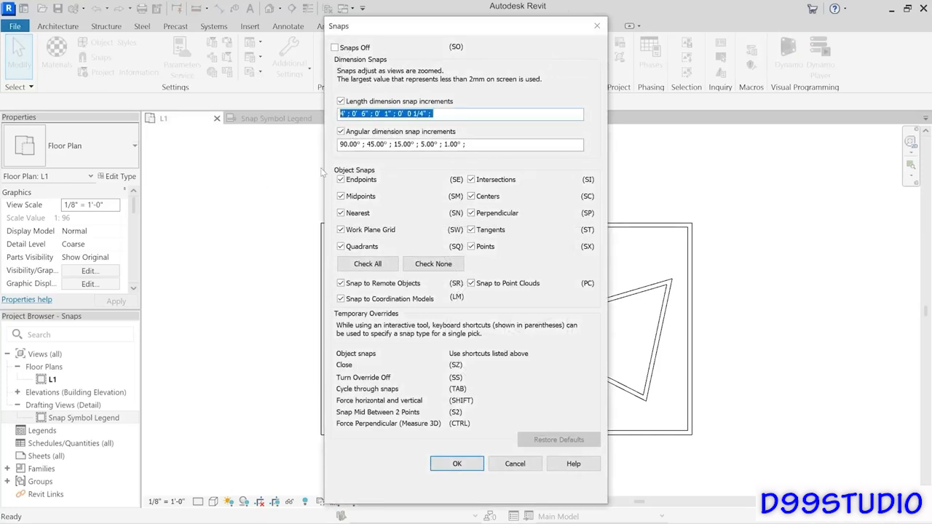
pyautogui.moveTo(483, 144); pyautogui.dragTo(332, 145)
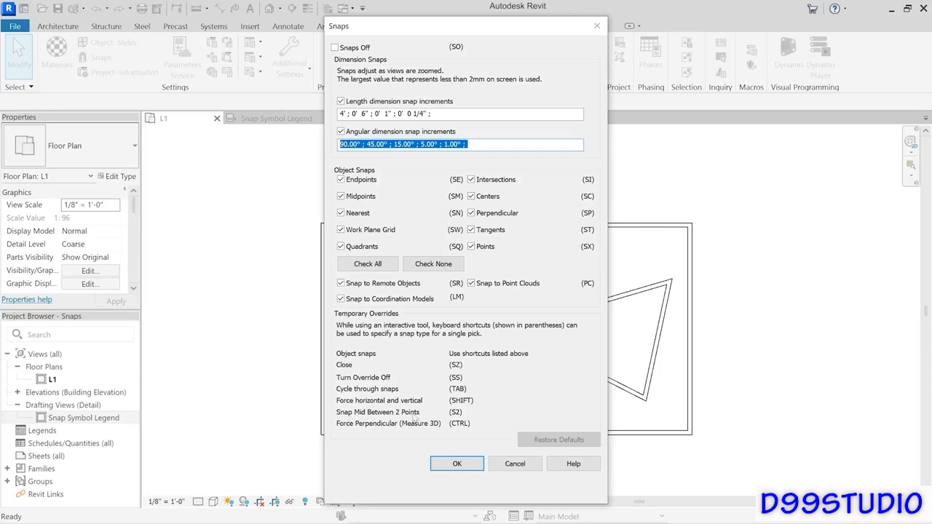
pyautogui.click(518, 470)
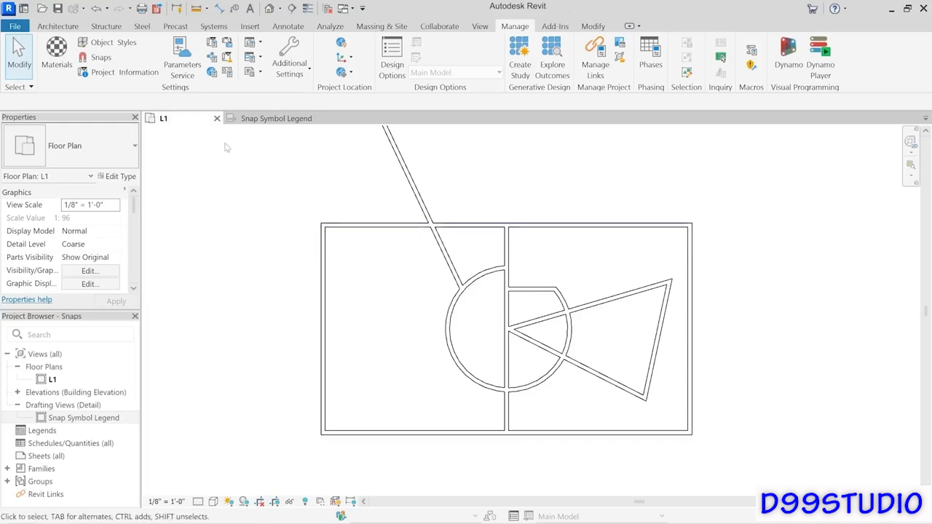
# Draw a horizontal Generic - 8" wall from midway between the west room's north and south walls, found with Snap Mid Between 2 Points, westward past the exterior wall.
pyautogui.click(59, 29)
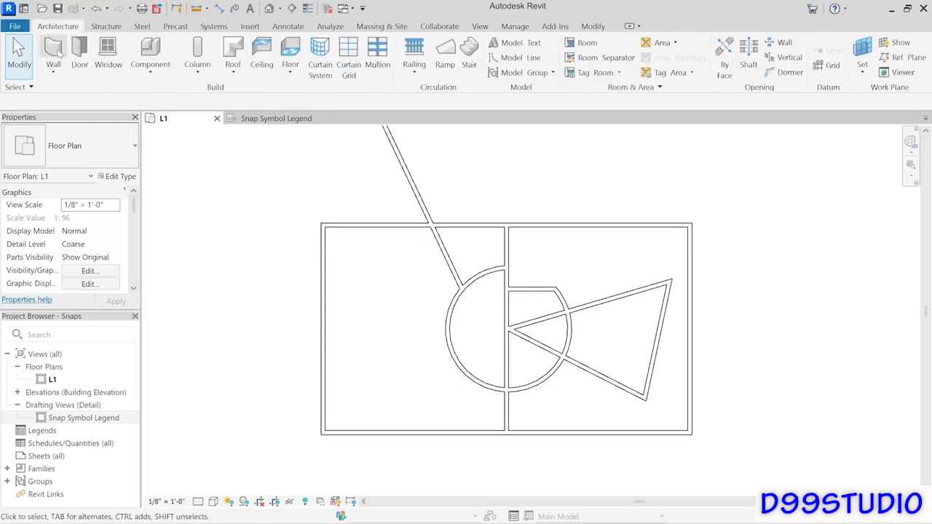
pyautogui.press('w')
pyautogui.press('a')
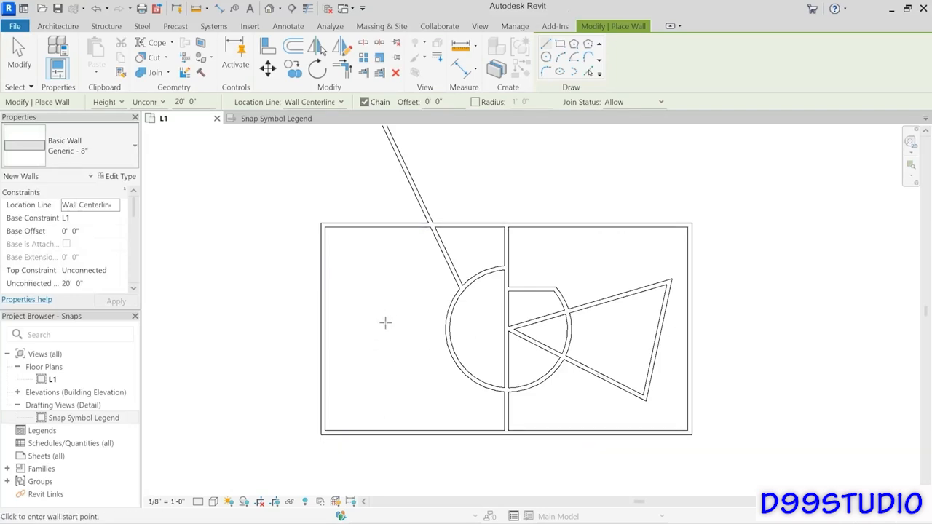
pyautogui.rightClick(388, 298)
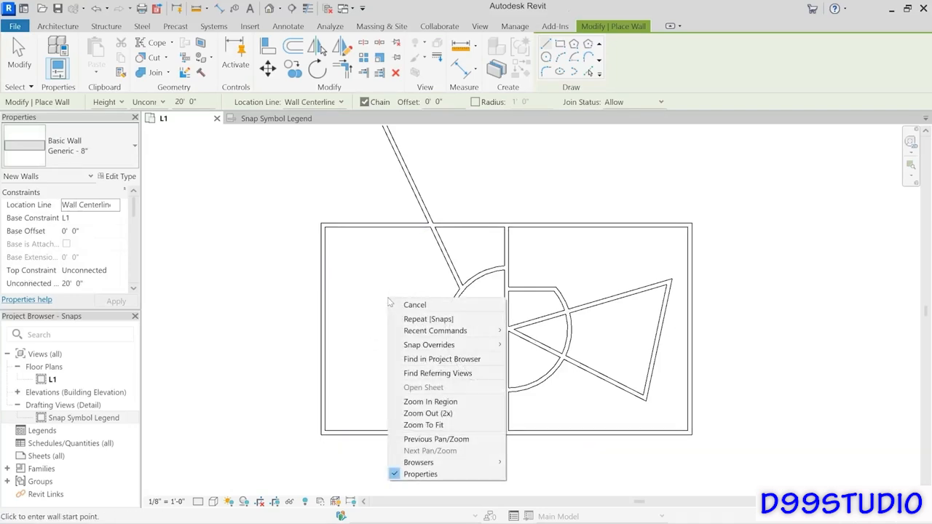
pyautogui.moveTo(425, 349)
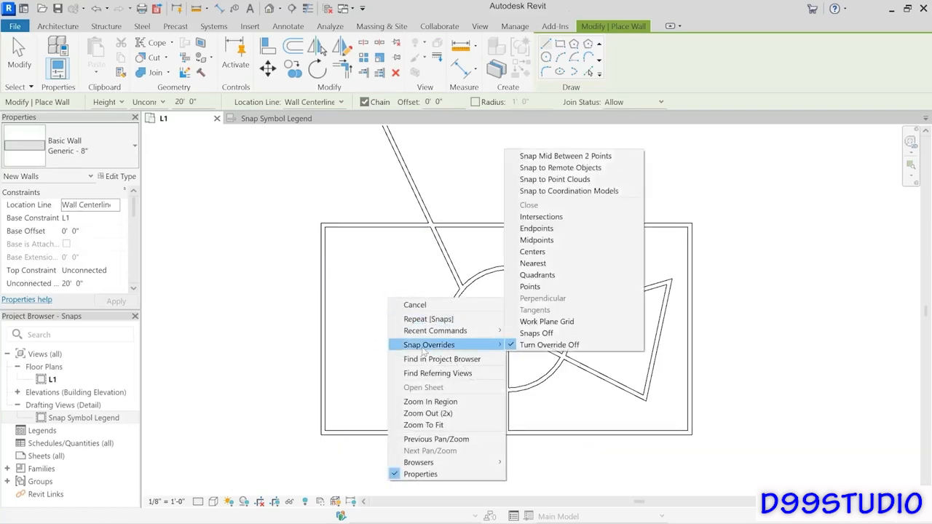
pyautogui.click(614, 157)
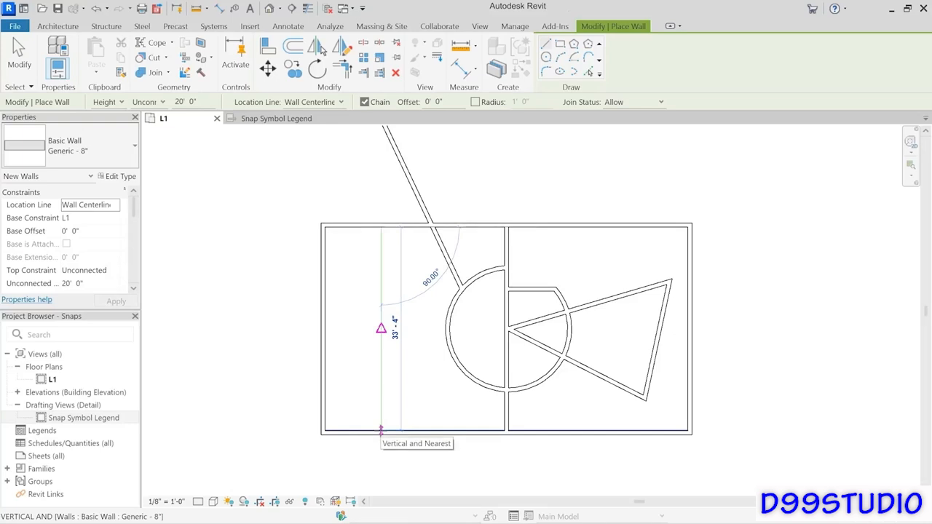
pyautogui.click(380, 328)
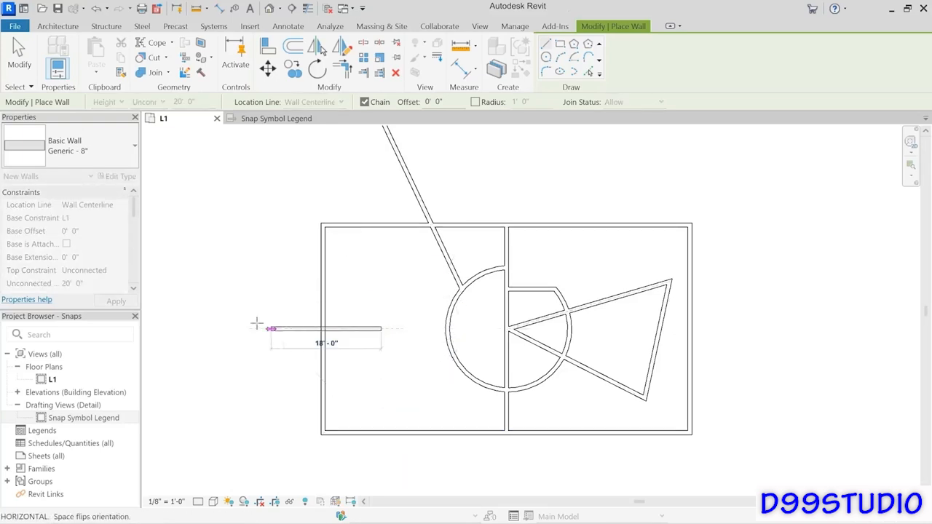
pyautogui.click(198, 329)
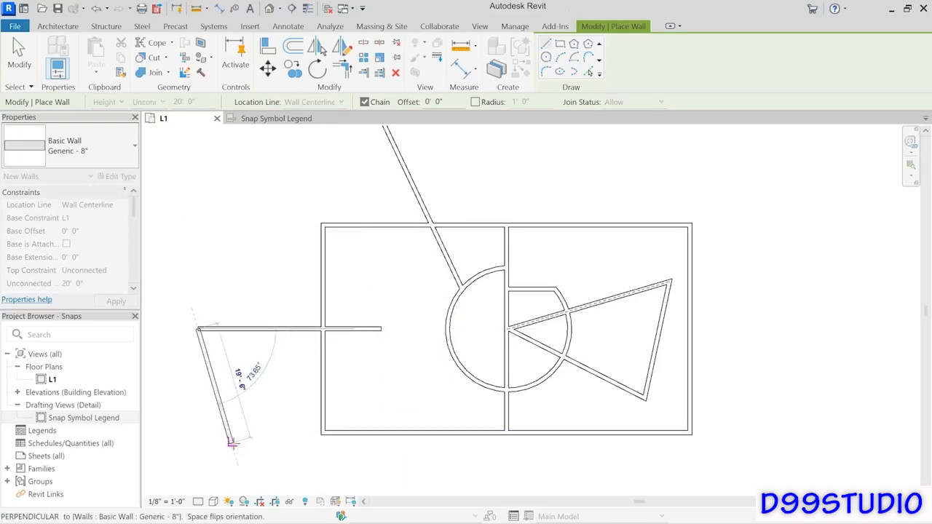
pyautogui.press('Escape')
pyautogui.press('Escape')
pyautogui.scroll(-1, 378, 373)
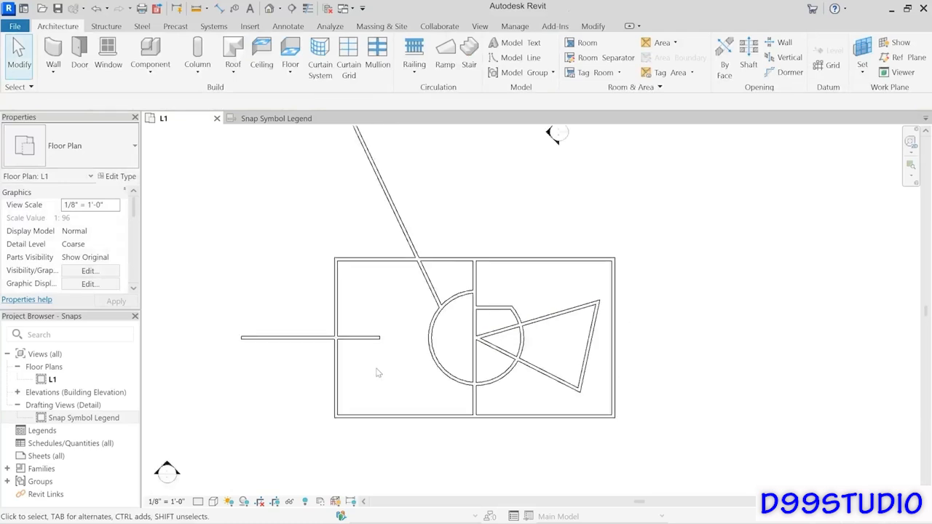
pyautogui.scroll(-2, 377, 373)
pyautogui.moveTo(381, 381)
pyautogui.mouseDown(button='middle')
pyautogui.moveTo(496, 416)
pyautogui.moveTo(508, 360)
pyautogui.moveTo(498, 356)
pyautogui.mouseUp(button='middle')
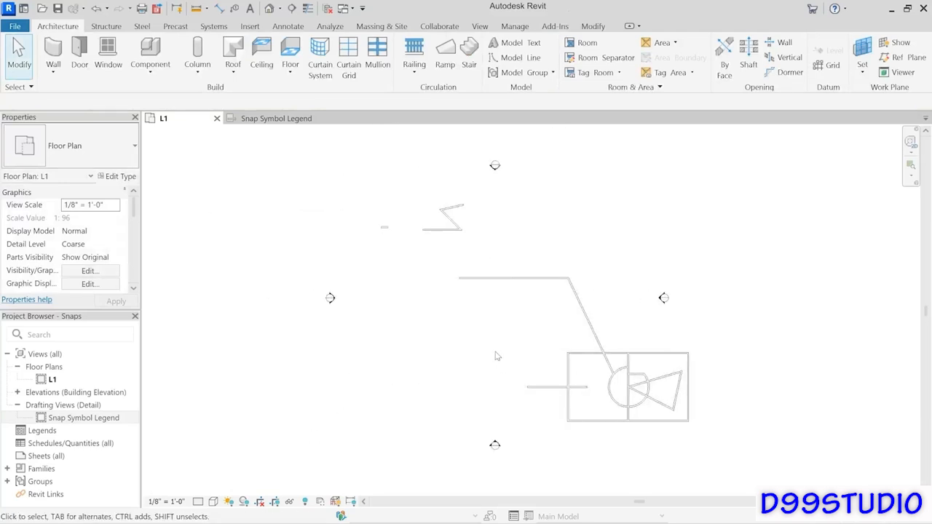
pyautogui.scroll(1, 497, 356)
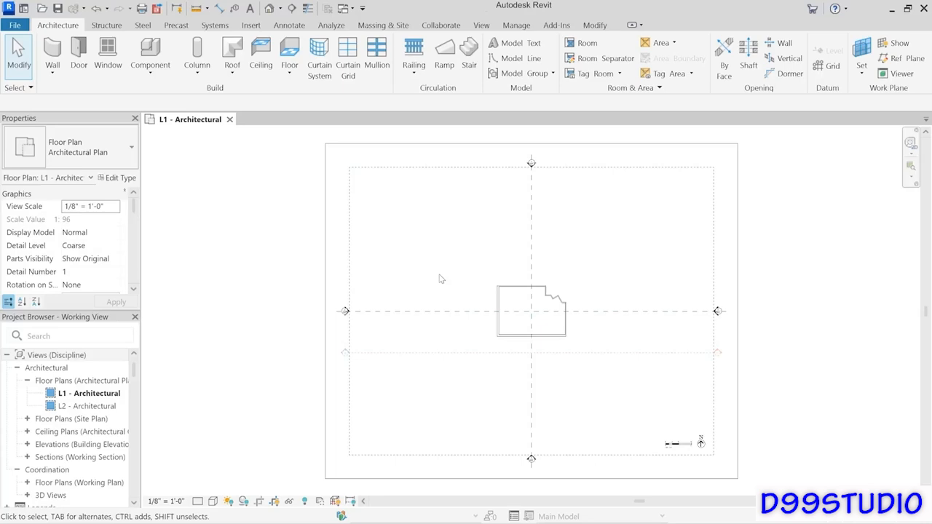
# Open the L1 - Working floor plan from the Coordination working plans.
pyautogui.click(64, 383)
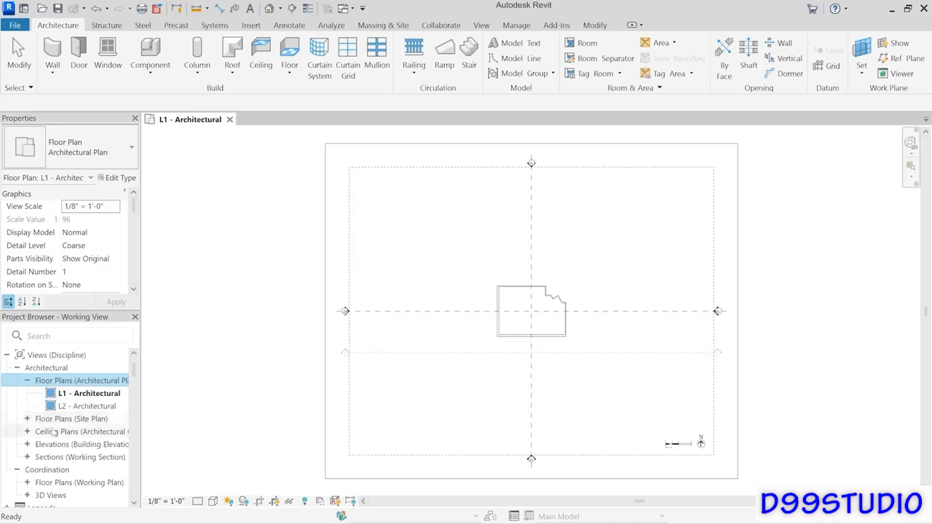
pyautogui.scroll(-4, 55, 431)
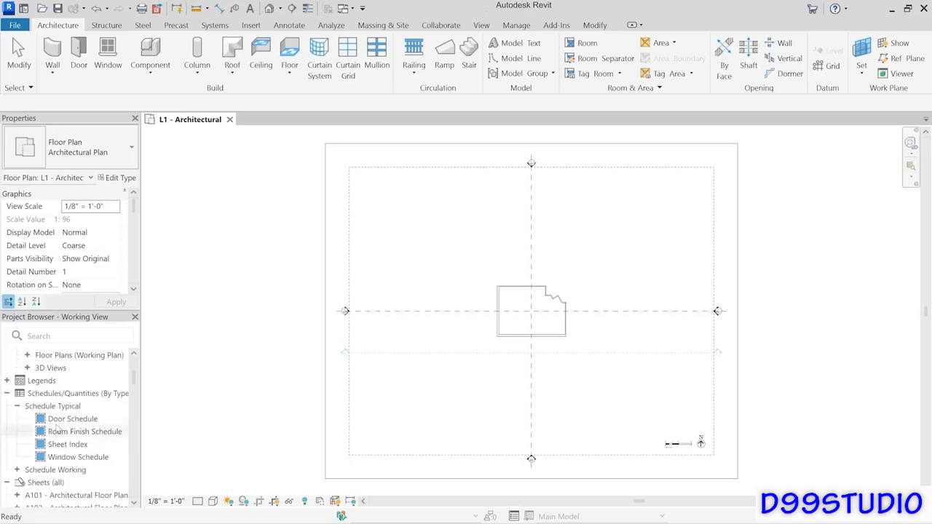
pyautogui.scroll(3, 57, 430)
pyautogui.click(57, 420)
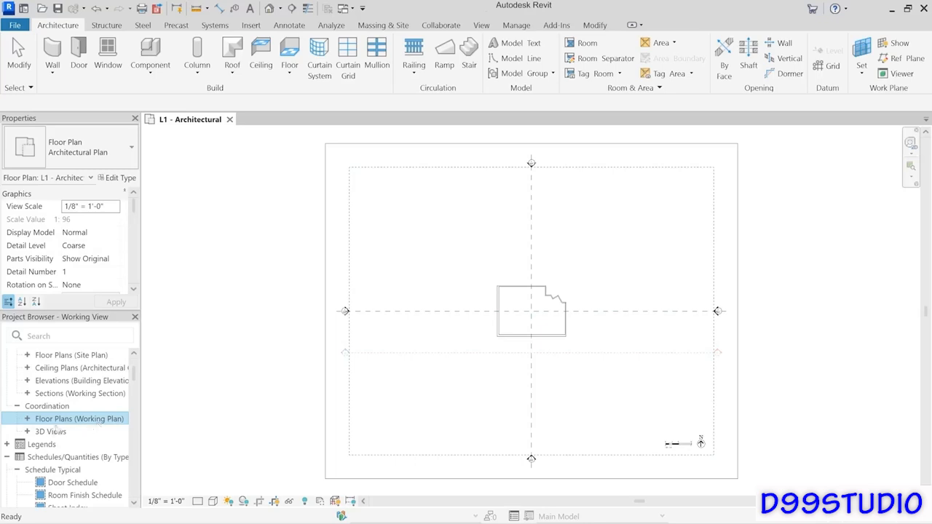
pyautogui.click(27, 420)
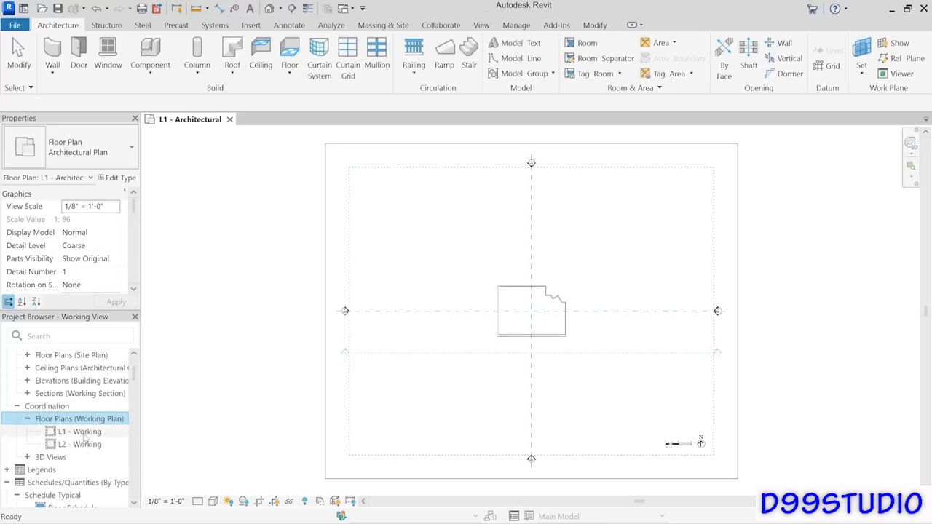
pyautogui.click(83, 433)
pyautogui.click(84, 445)
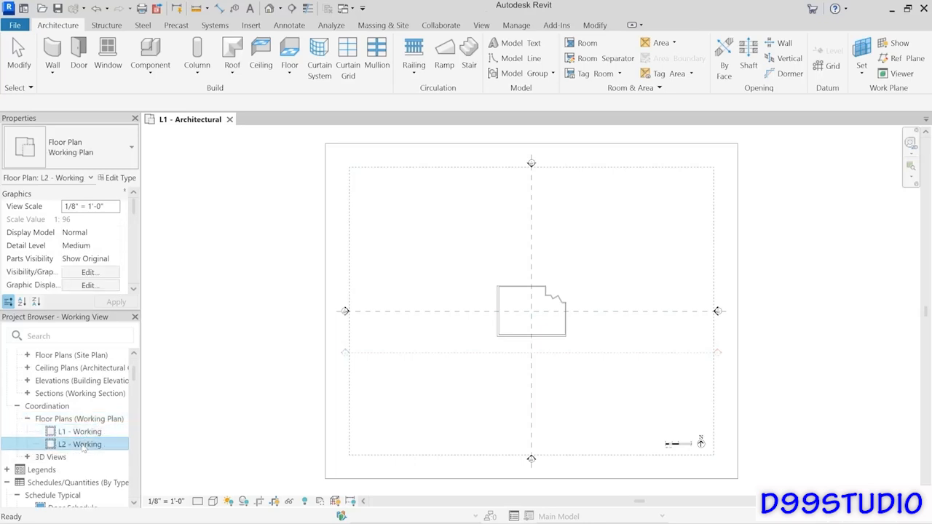
pyautogui.doubleClick(79, 433)
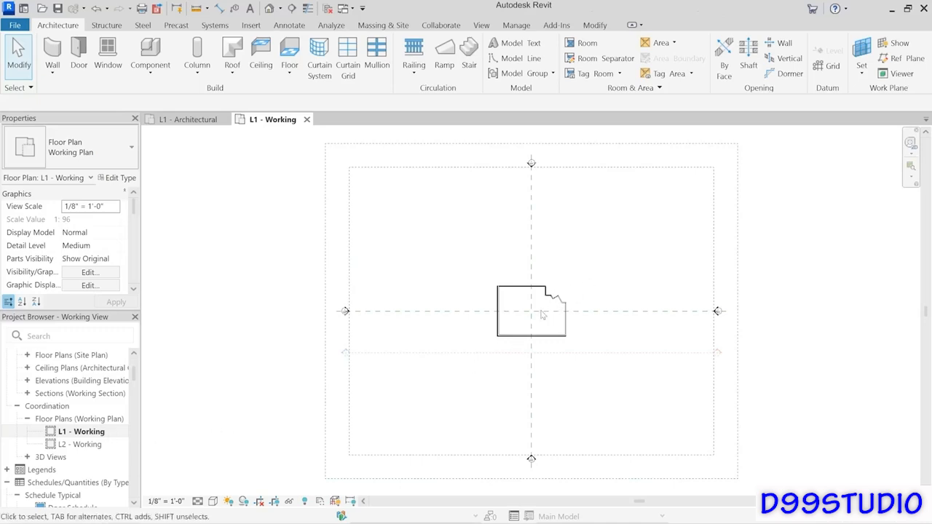
# Set the L1 - Working plan's detail level to Coarse.
pyautogui.scroll(2, 535, 317)
pyautogui.scroll(6, 535, 316)
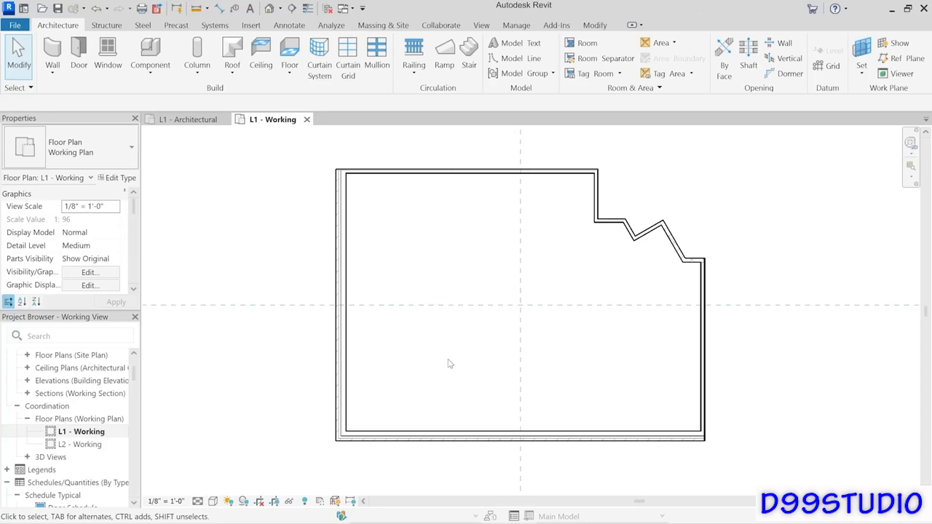
pyautogui.click(198, 501)
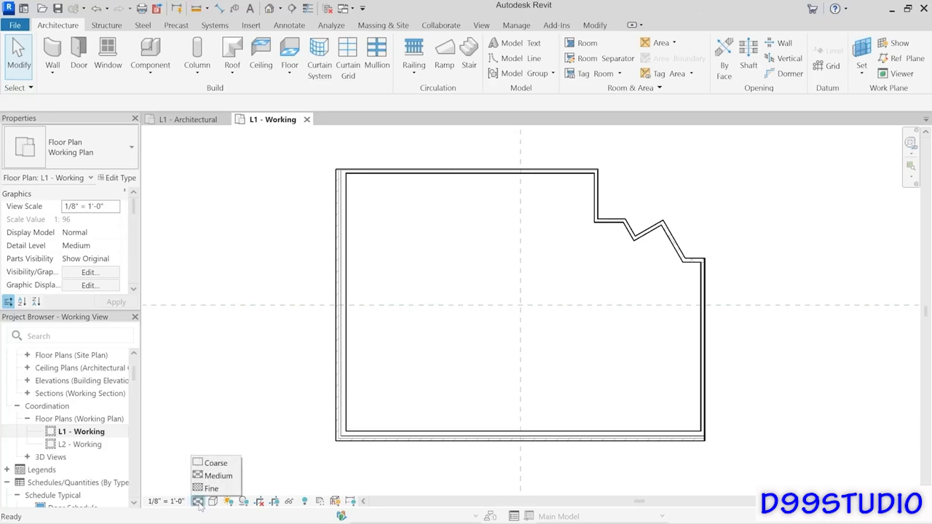
pyautogui.click(232, 466)
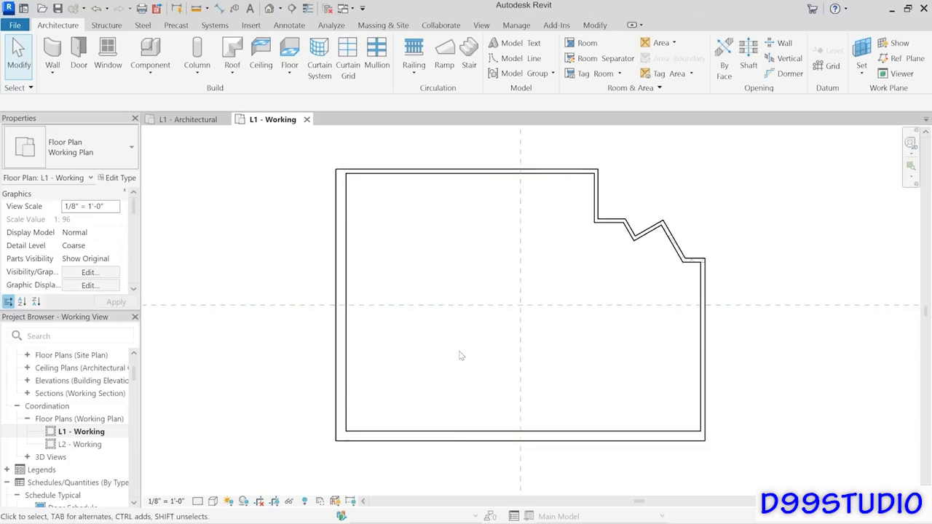
# Temporarily hide the categories of the elevation marker, section line, reference plane and dashed boundary lines east of the building.
pyautogui.scroll(-6, 461, 355)
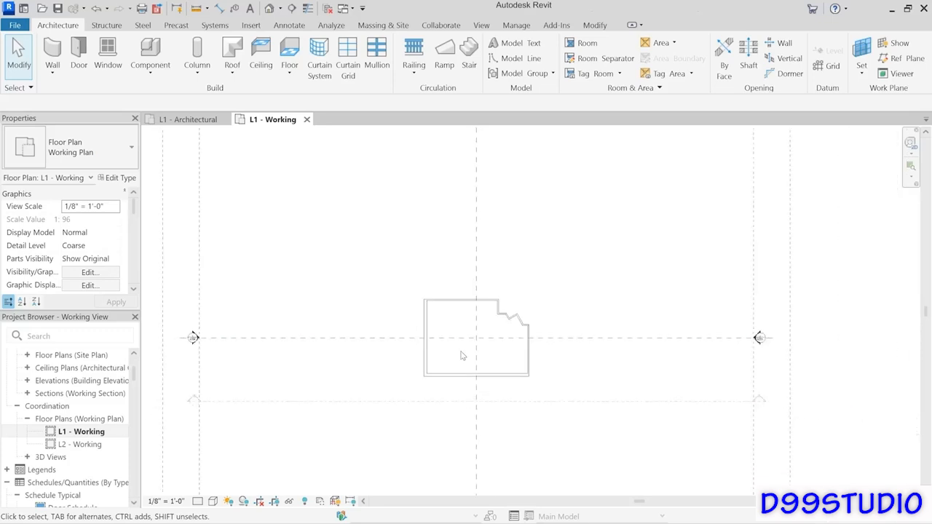
pyautogui.moveTo(548, 379); pyautogui.dragTo(498, 298, button='middle')
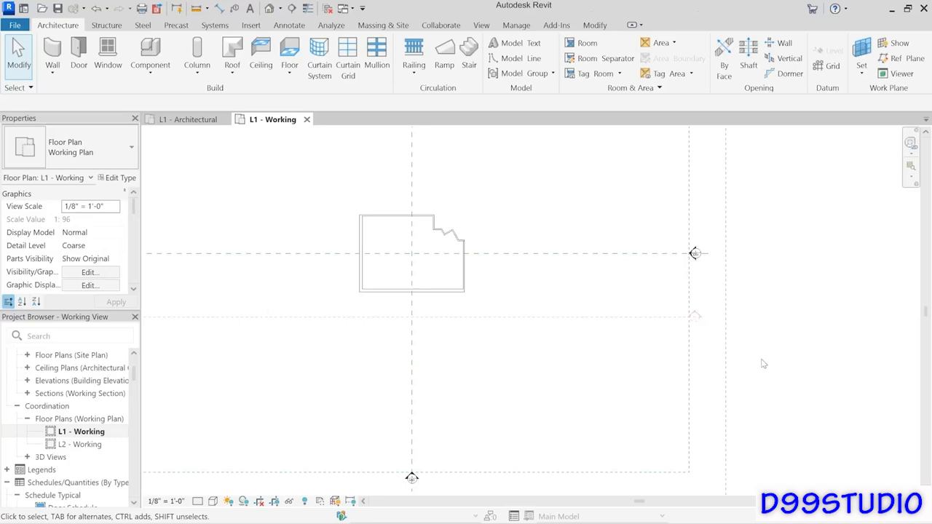
pyautogui.moveTo(769, 361); pyautogui.dragTo(665, 228)
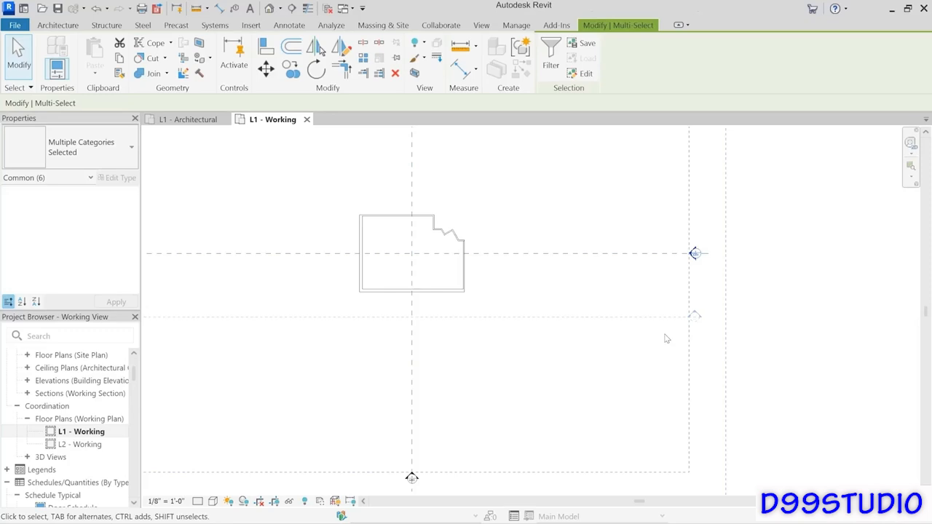
pyautogui.click(290, 502)
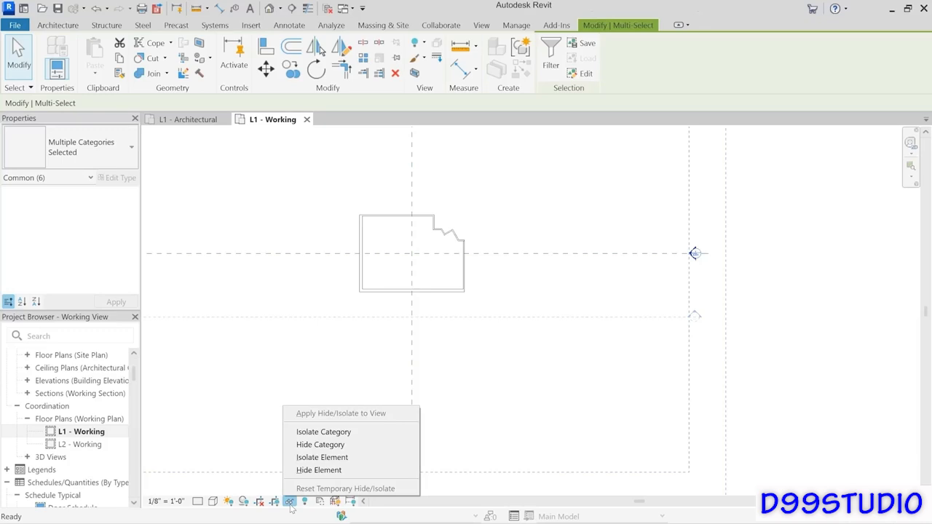
pyautogui.click(353, 446)
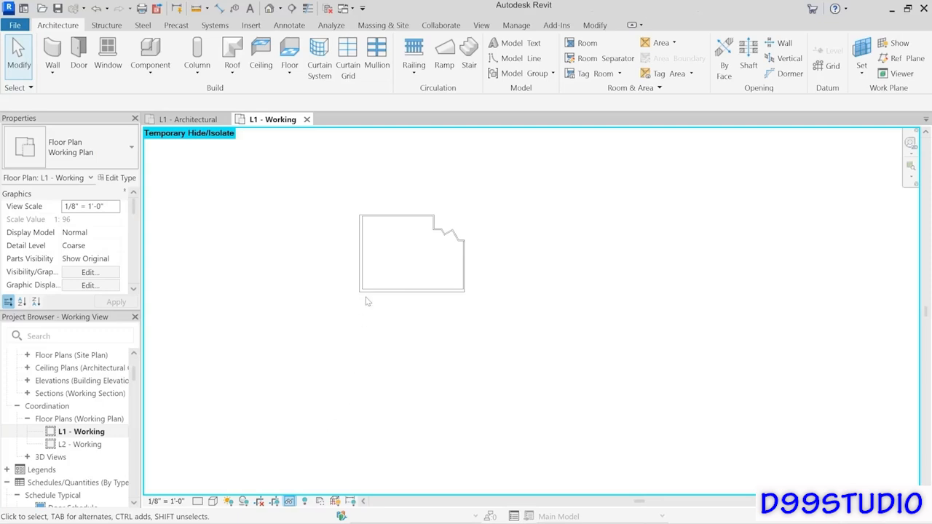
# Fit the building plan in the view and apply the temporary hide/isolate permanently to the L1 - Working view.
pyautogui.rightClick(543, 225)
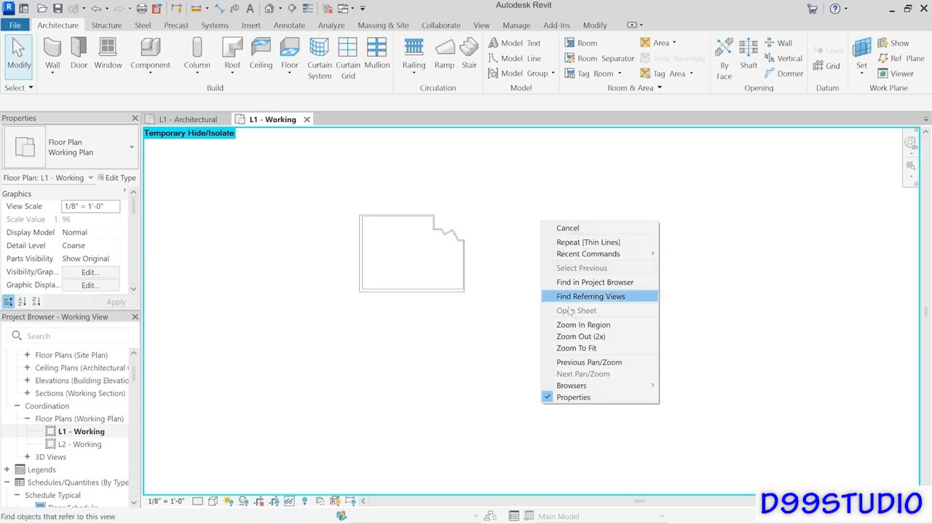
pyautogui.click(572, 349)
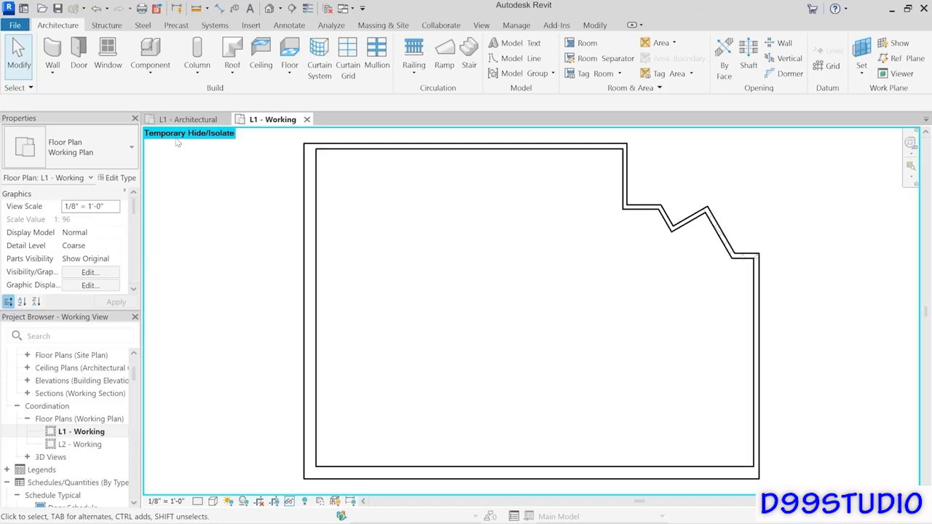
pyautogui.click(289, 502)
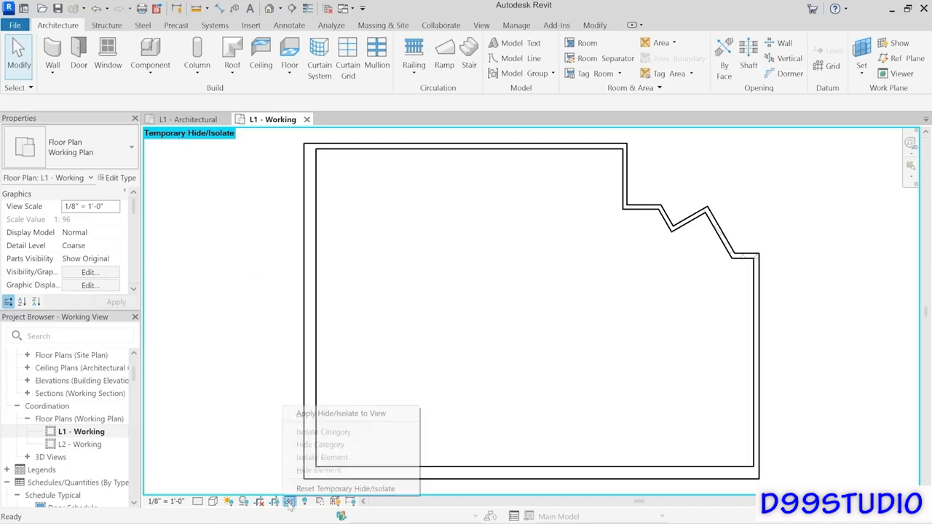
pyautogui.click(335, 416)
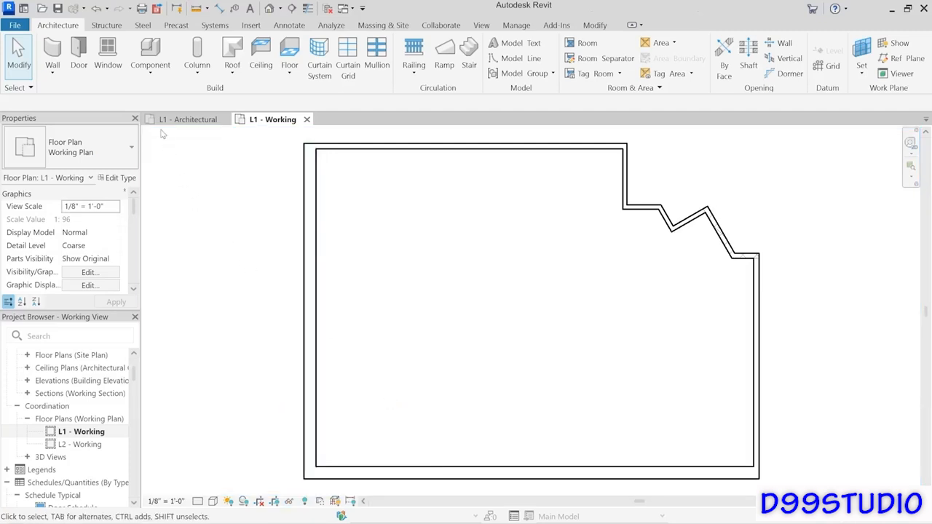
# Examine the options for duplicating the L1 - Working floor plan view.
pyautogui.scroll(-2, 472, 297)
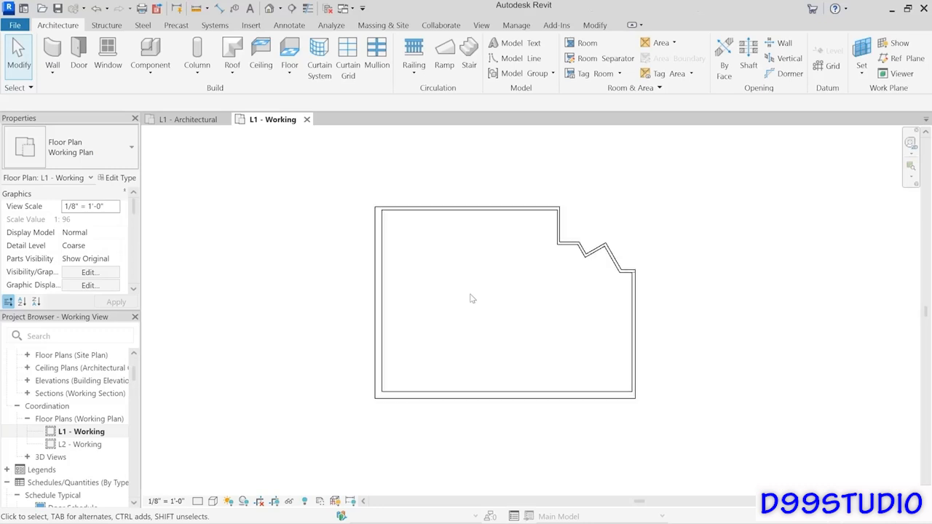
pyautogui.scroll(1, 472, 297)
pyautogui.scroll(1, 470, 299)
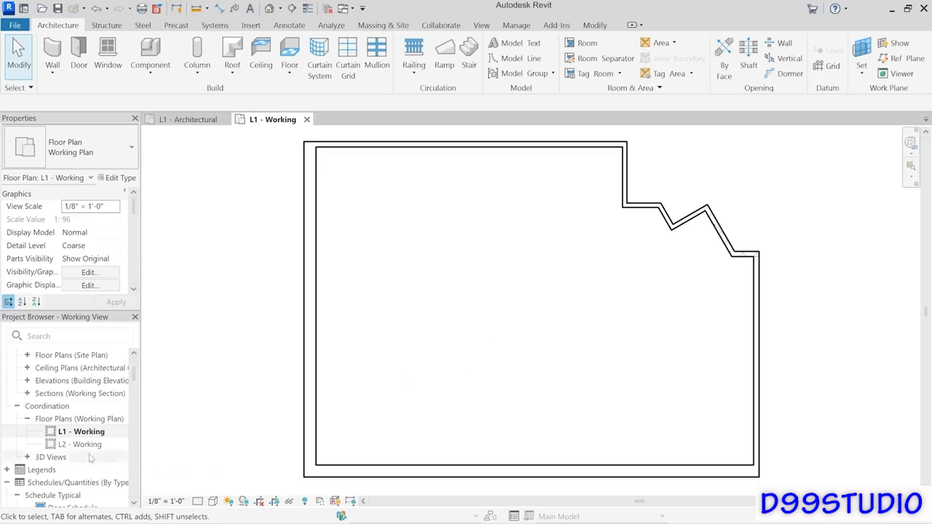
pyautogui.rightClick(84, 432)
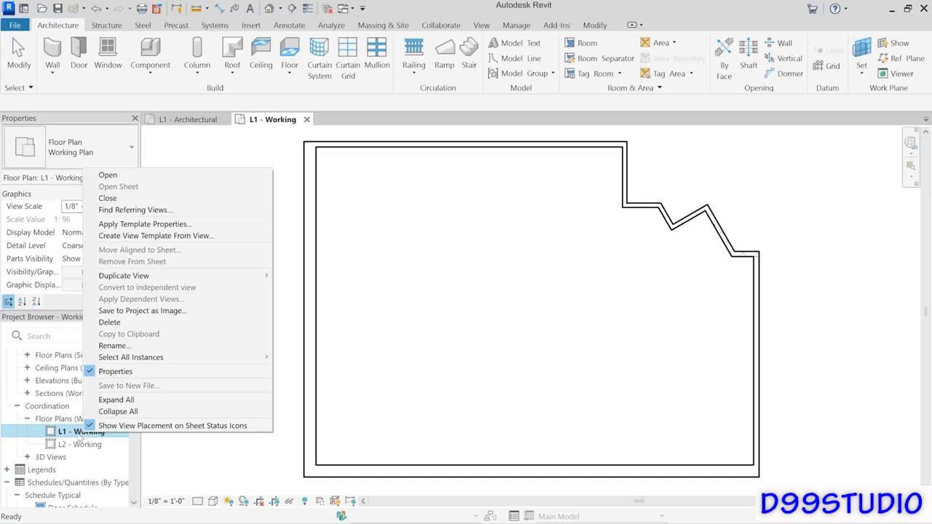
pyautogui.moveTo(114, 281)
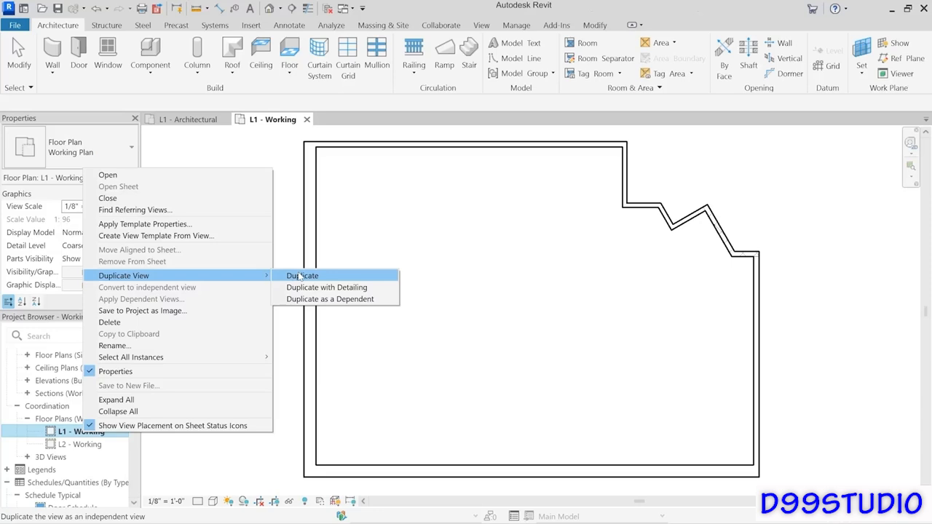
pyautogui.click(289, 223)
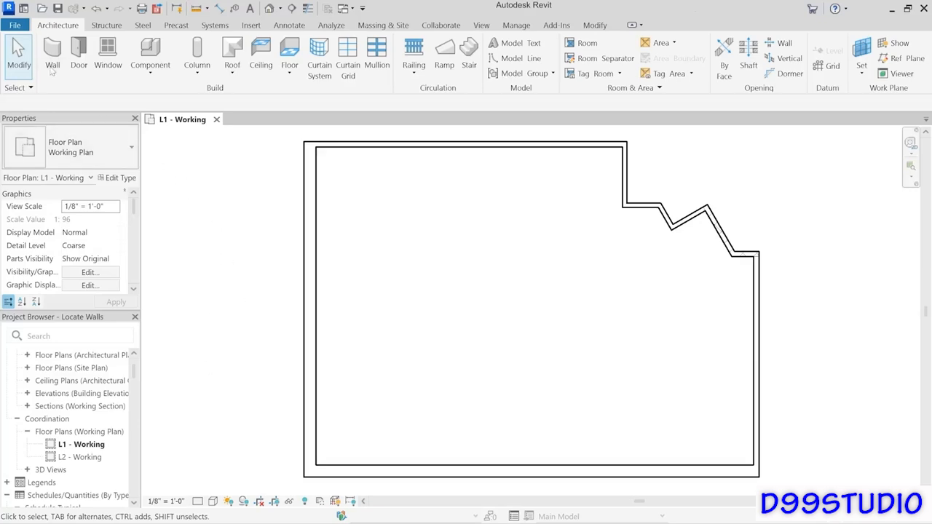
# Using Interior - 4 7/8" Partition (1-hr) walls up to L2, draw about 12'-6" south from the north wall, continuing west to the exterior wall.
pyautogui.press('w')
pyautogui.press('a')
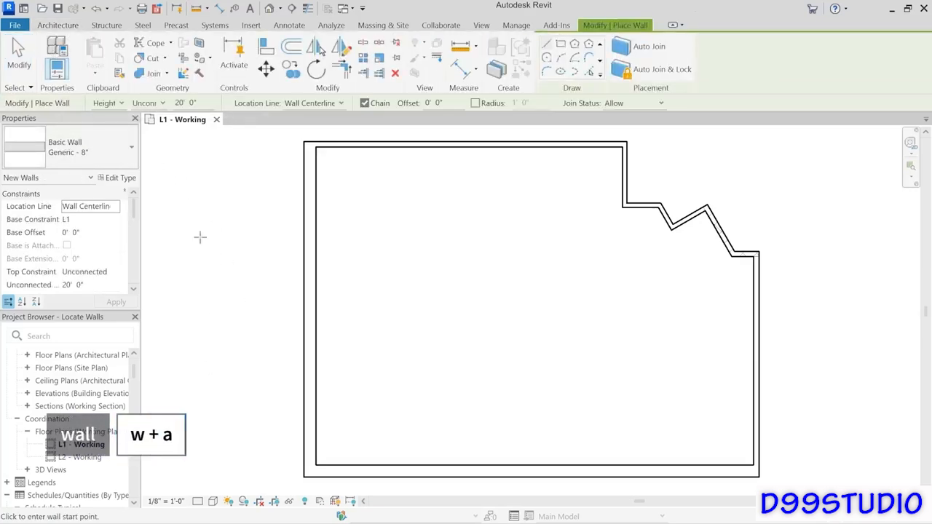
pyautogui.click(67, 160)
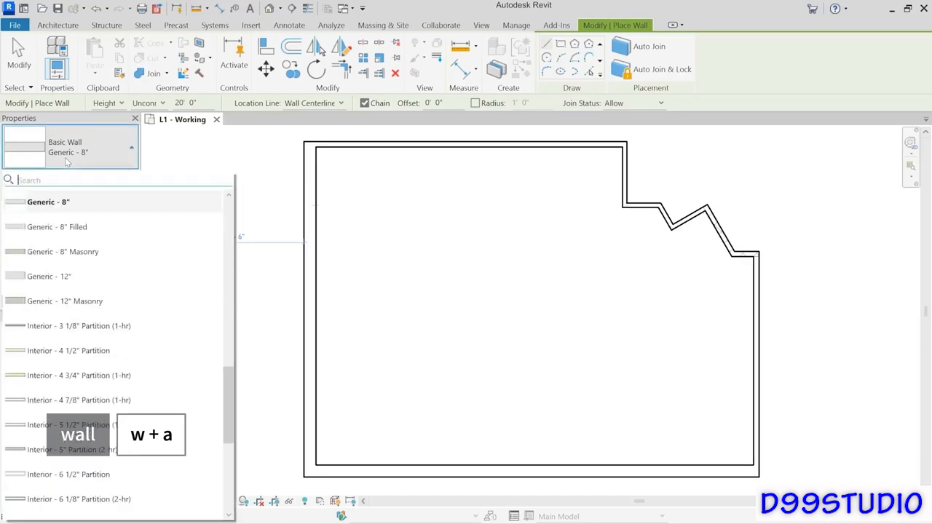
pyautogui.scroll(4, 110, 271)
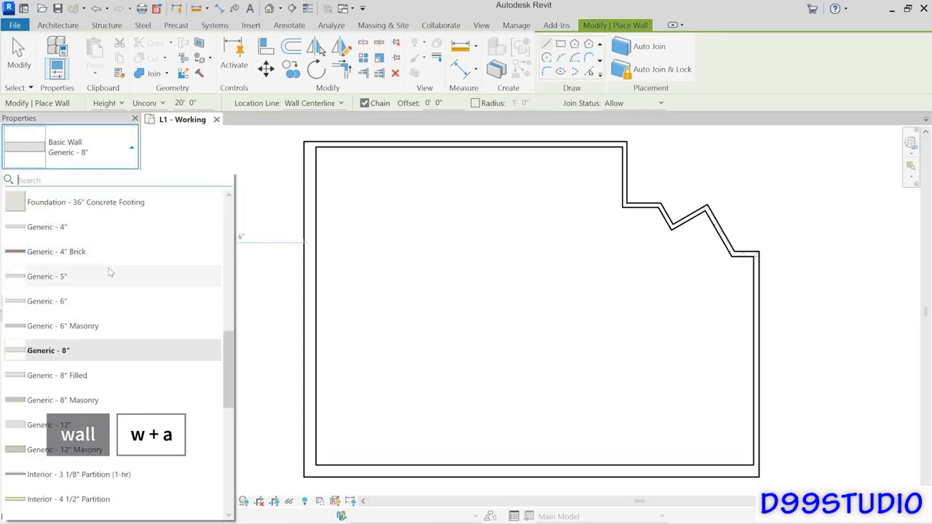
pyautogui.scroll(-4, 110, 273)
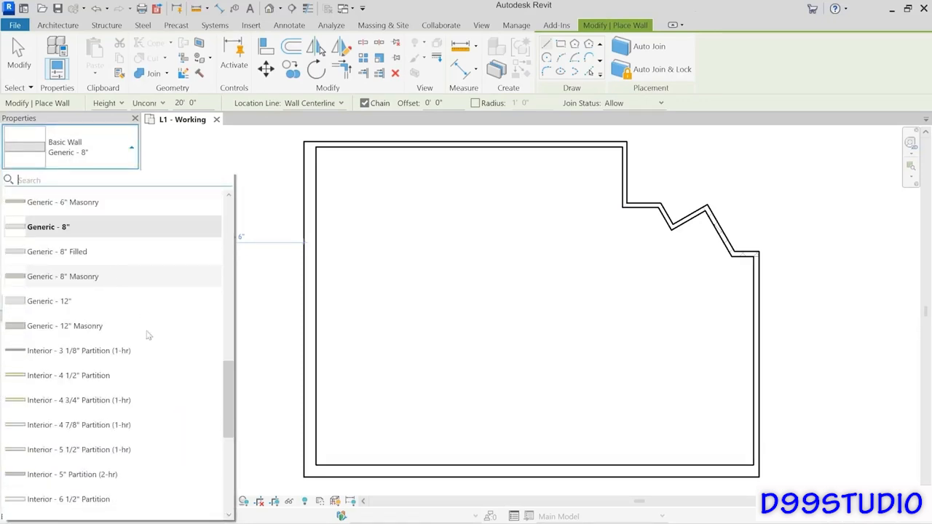
pyautogui.click(22, 430)
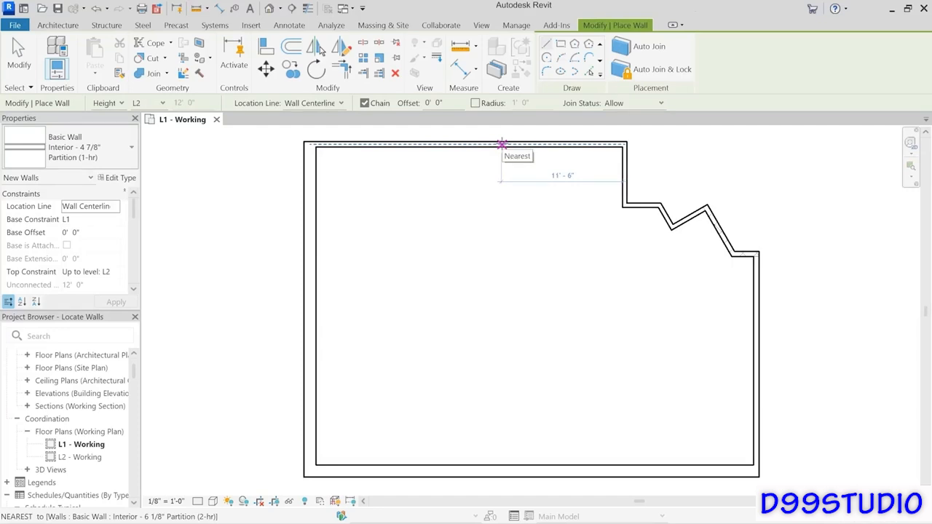
pyautogui.click(502, 144)
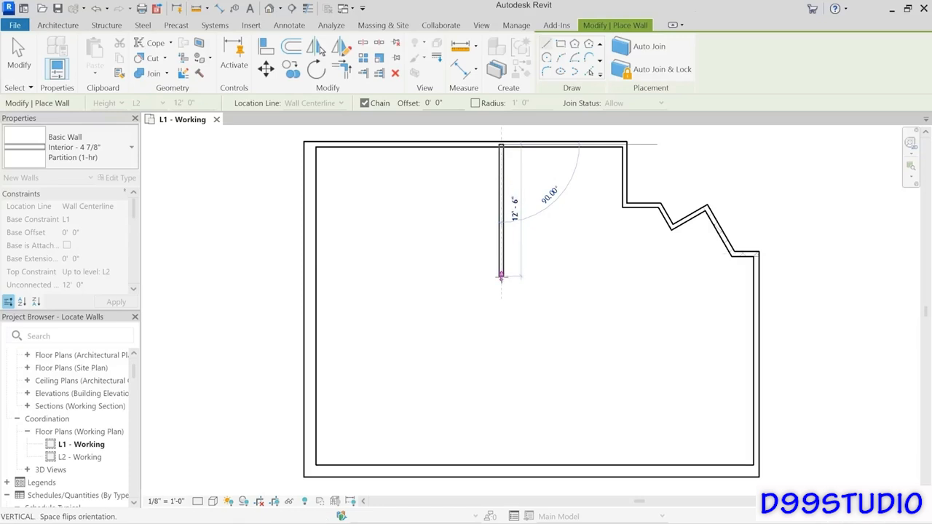
pyautogui.click(501, 275)
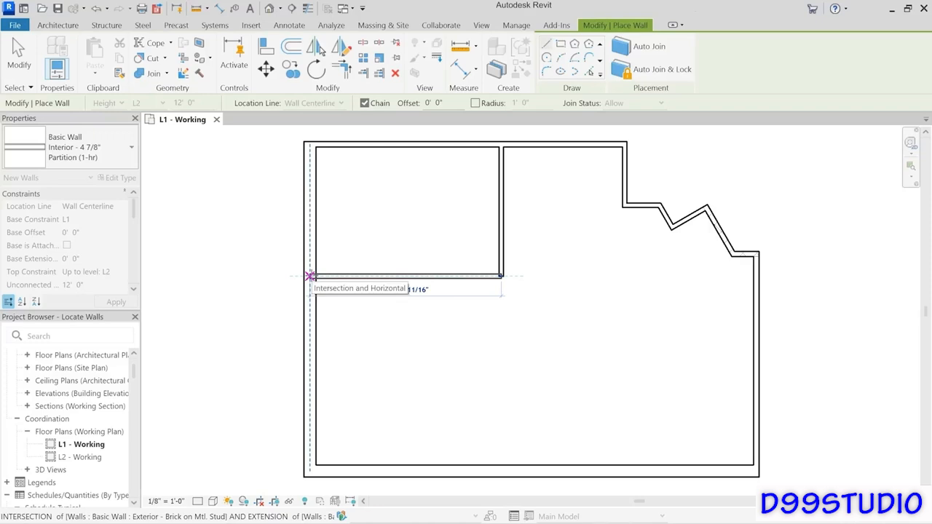
pyautogui.click(310, 276)
pyautogui.press('Escape')
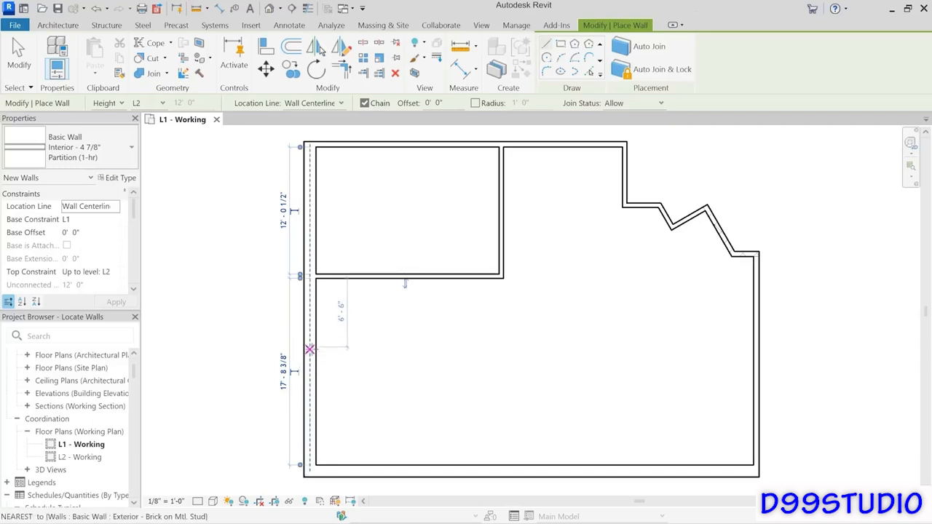
# Draw a partition about 15'-6" east from the west wall, about 6'-6" below the upper room, continuing south to the exterior wall.
pyautogui.click(311, 348)
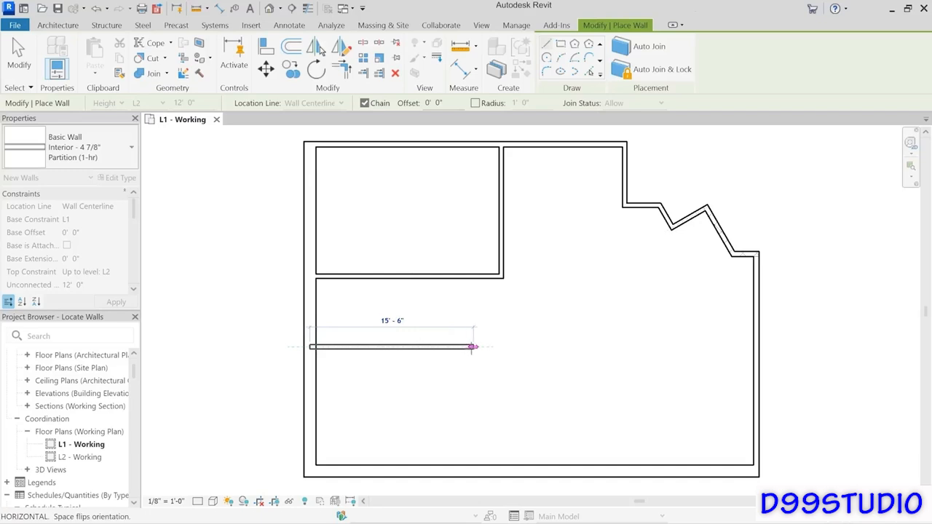
pyautogui.click(472, 346)
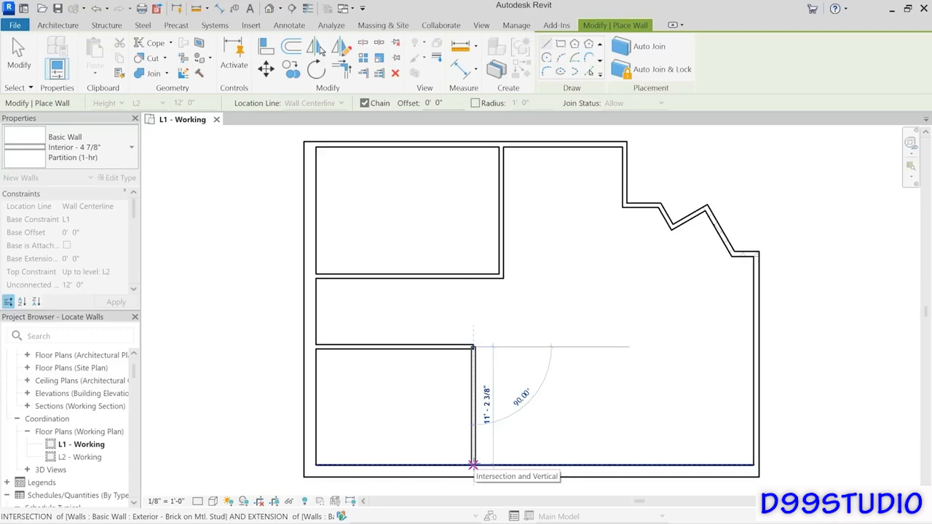
pyautogui.click(474, 464)
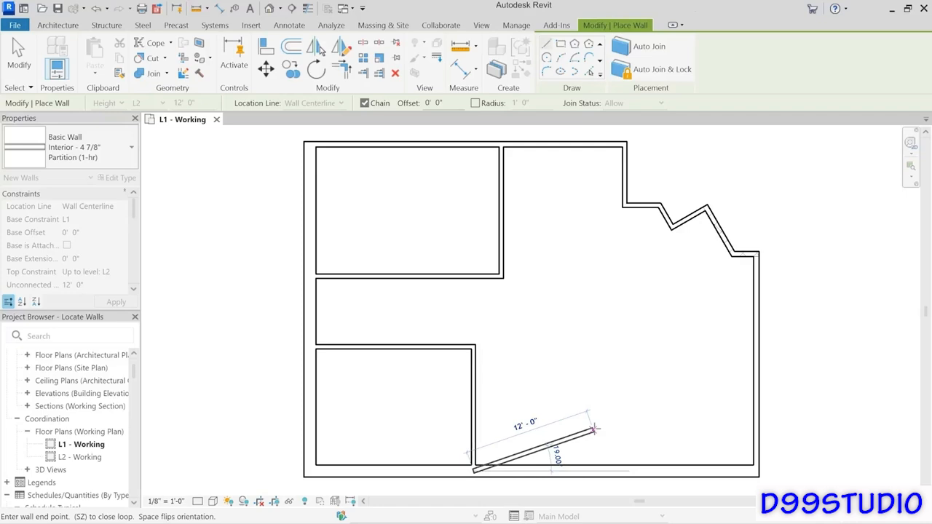
pyautogui.press('Escape')
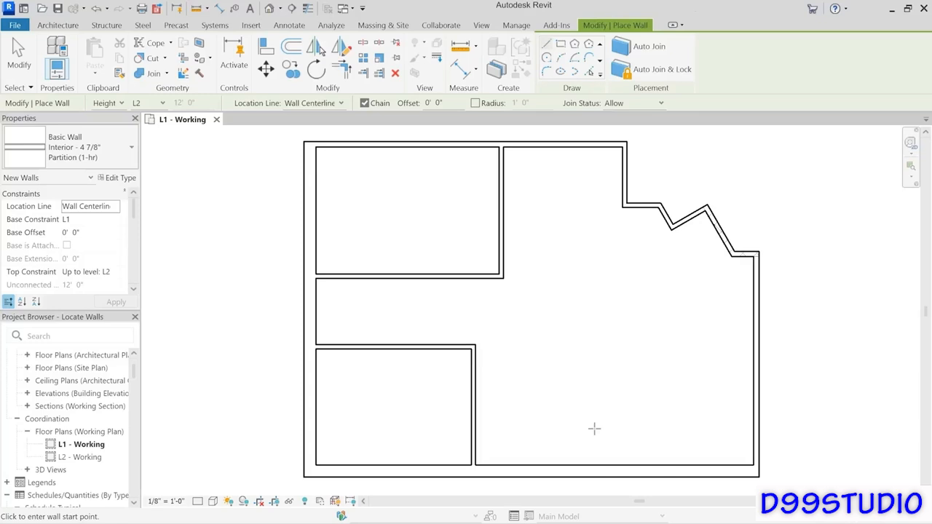
# Divide the northwest room with a vertical partition about 4'-5 1/4" from the room's east wall.
pyautogui.click(452, 142)
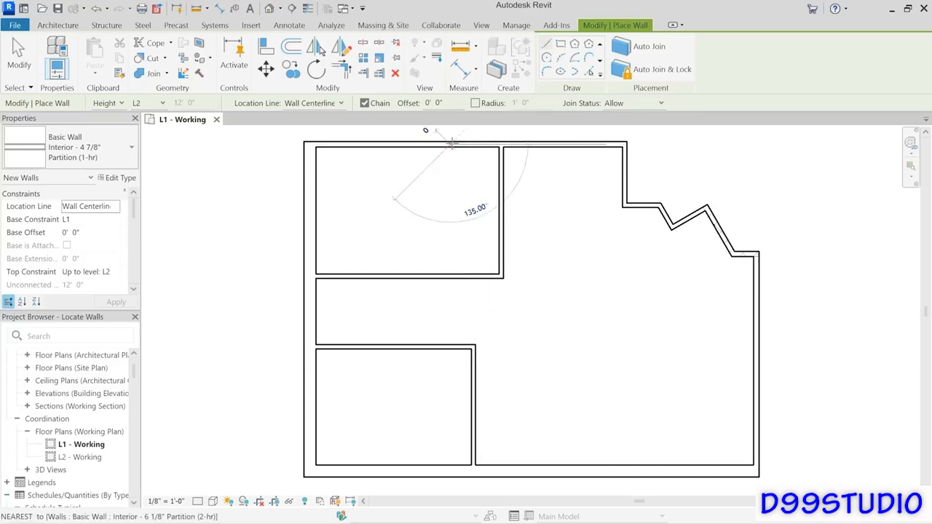
pyautogui.click(450, 276)
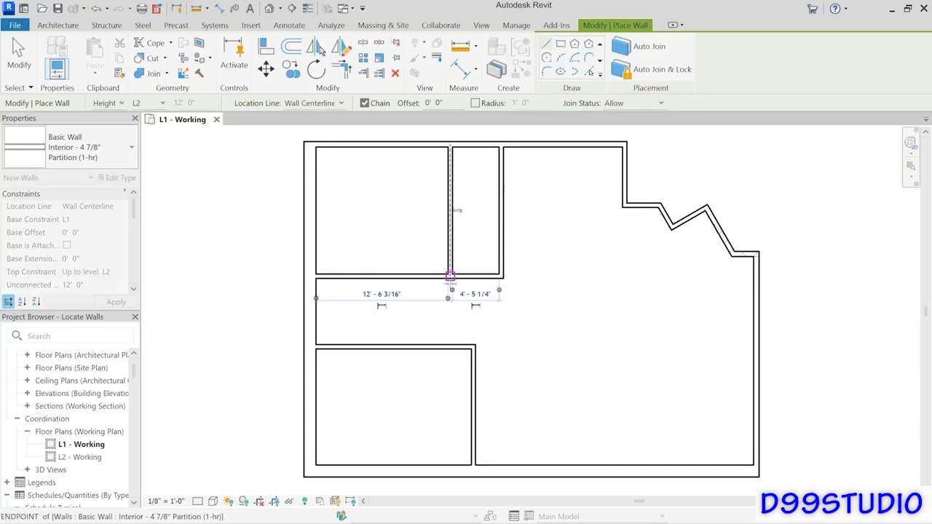
pyautogui.press('Escape')
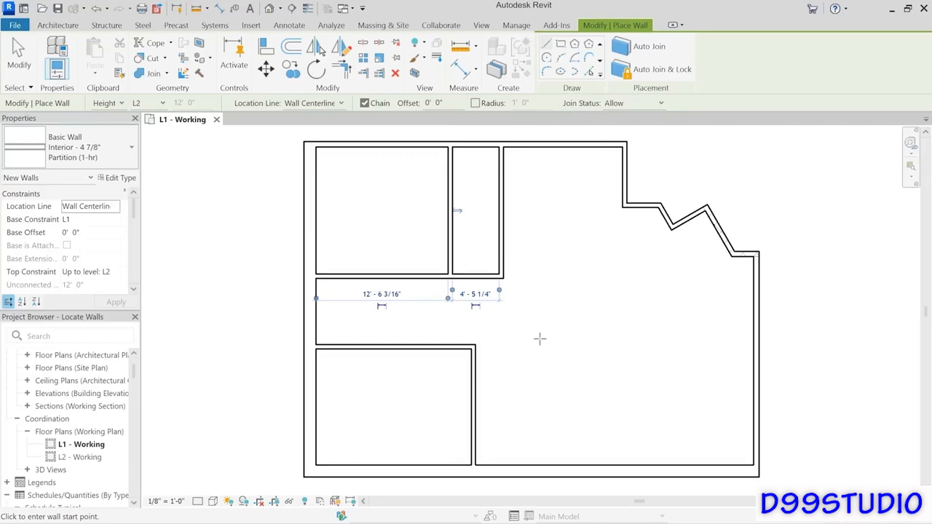
# Draw two vertical partitions across the space between the two west rooms, spaced about 4'-3 9/16" and 4'-7 5/16" apart from the west wall.
pyautogui.click(362, 277)
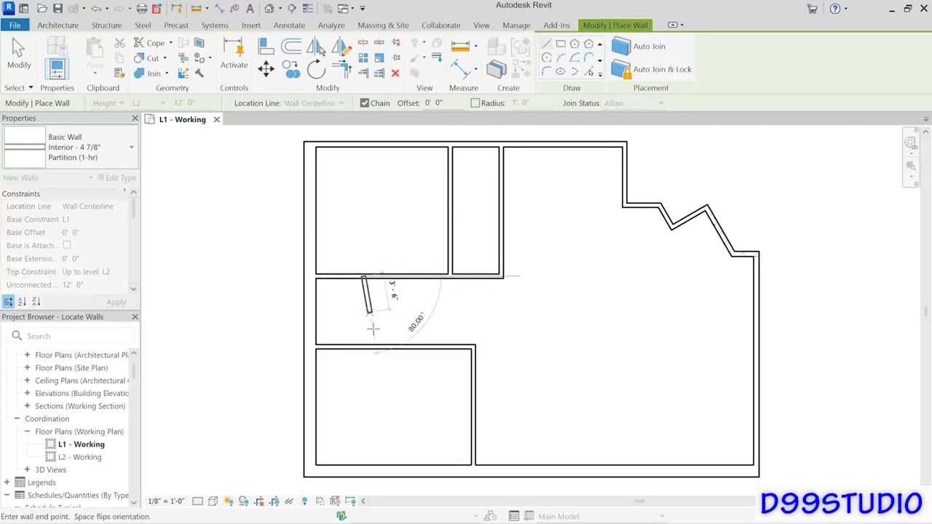
pyautogui.click(364, 344)
pyautogui.press('Escape')
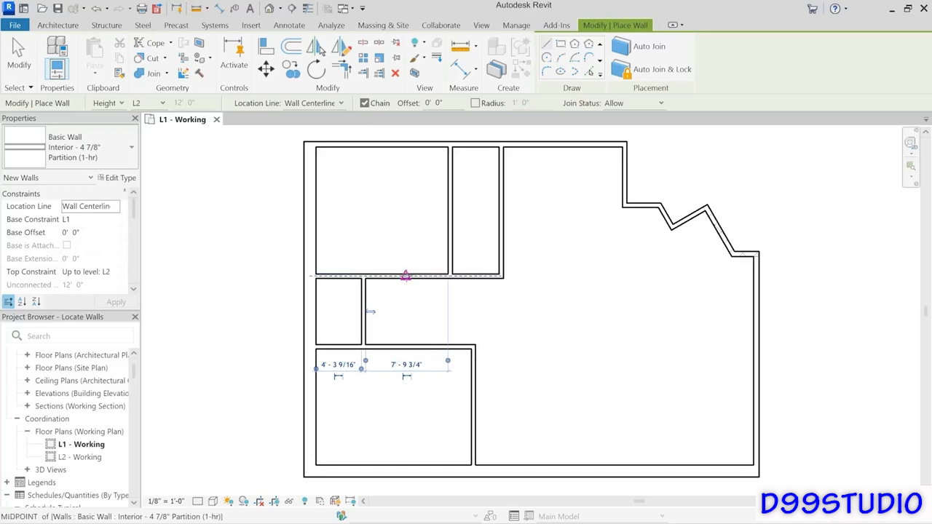
pyautogui.click(417, 277)
pyautogui.click(417, 345)
pyautogui.press('Escape')
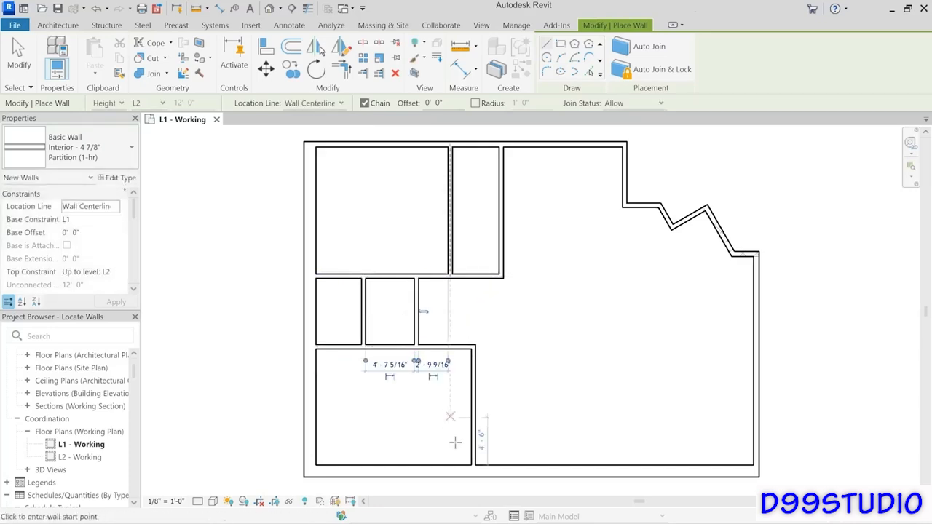
# Enclose the southwest room's southeast corner with a partition about 3'-6" west, continuing south to the exterior wall, and finish wall placement.
pyautogui.click(473, 376)
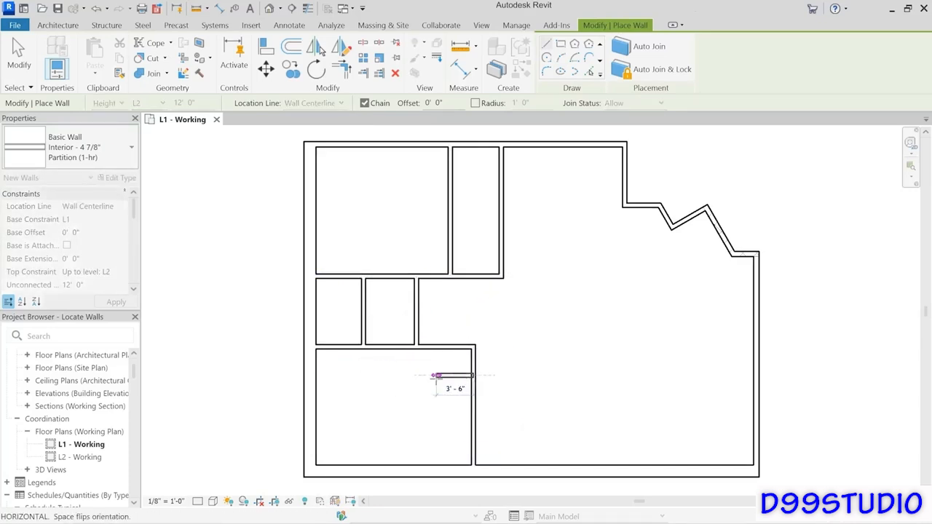
pyautogui.click(436, 375)
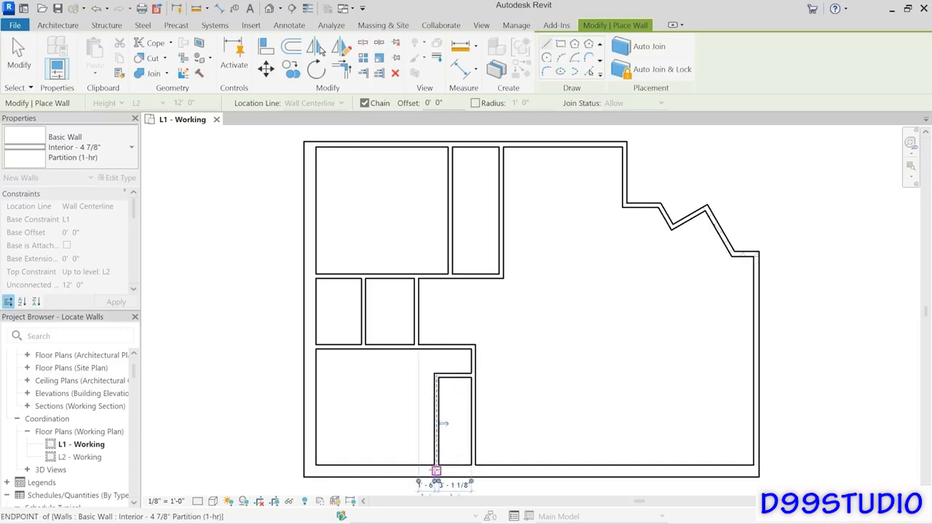
pyautogui.click(435, 471)
pyautogui.press('Escape')
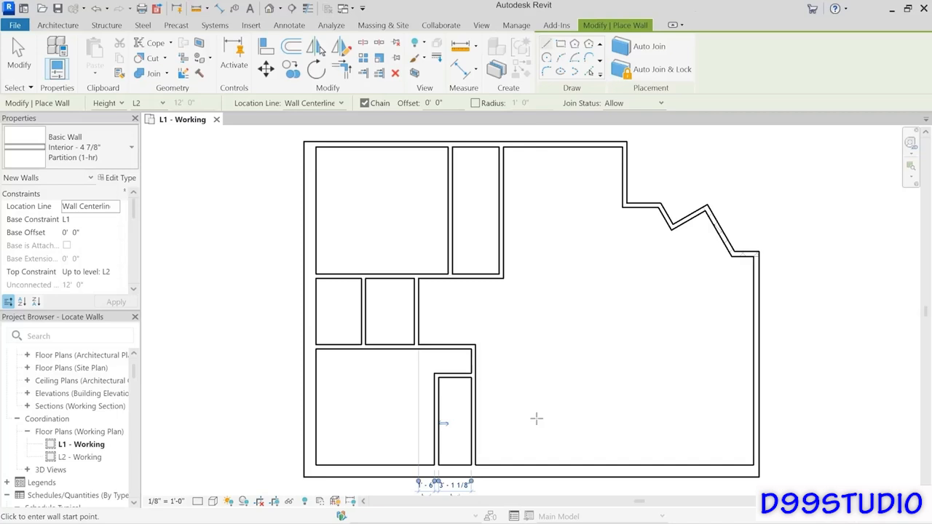
pyautogui.click(19, 57)
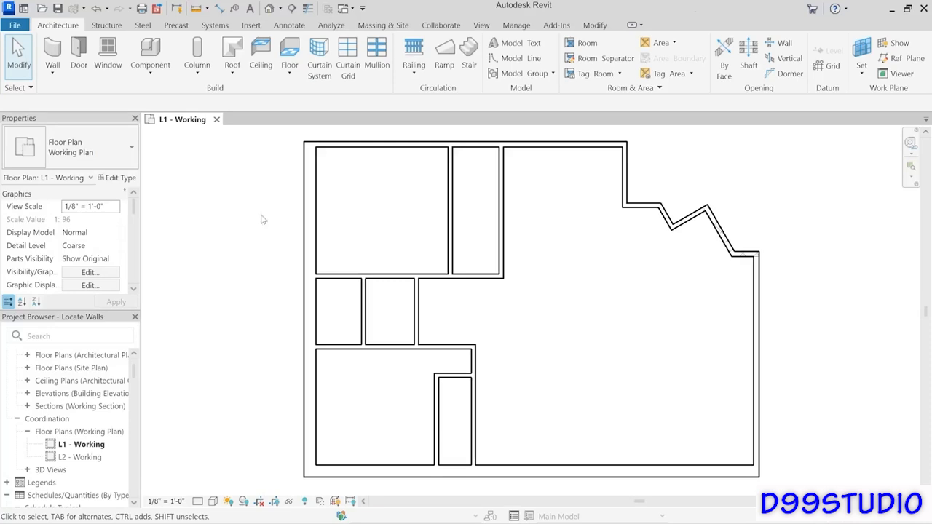
# Make the temporary dimension between the northwest rooms' east partition and the exterior wall to its east permanent, and delete that dimension.
pyautogui.click(507, 242)
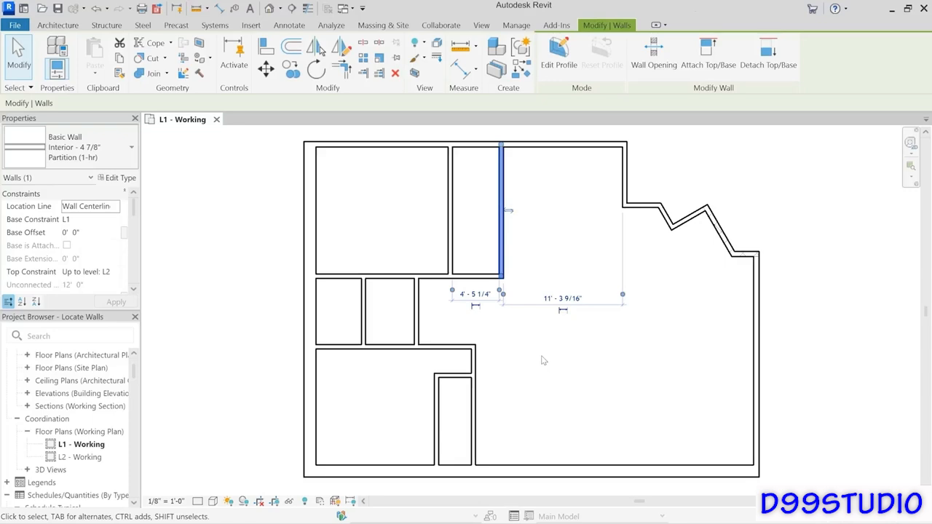
pyautogui.click(563, 311)
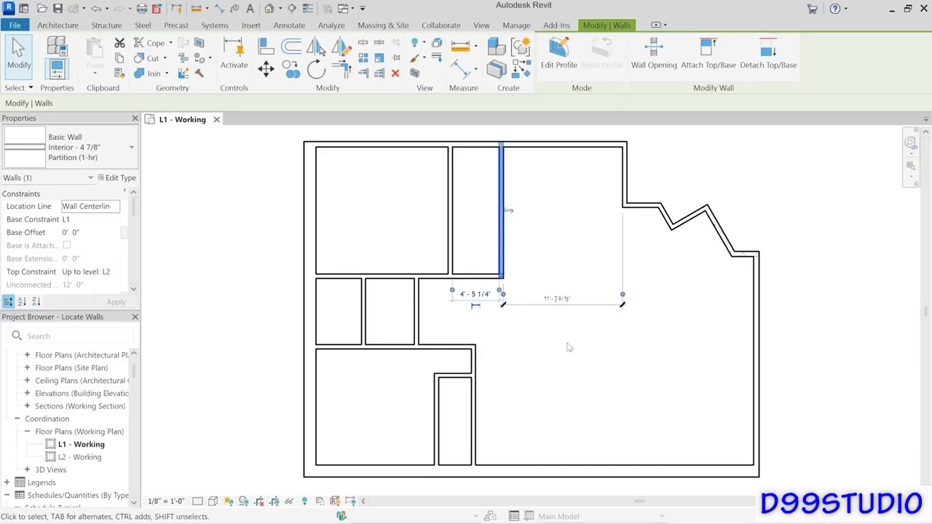
pyautogui.press('Escape')
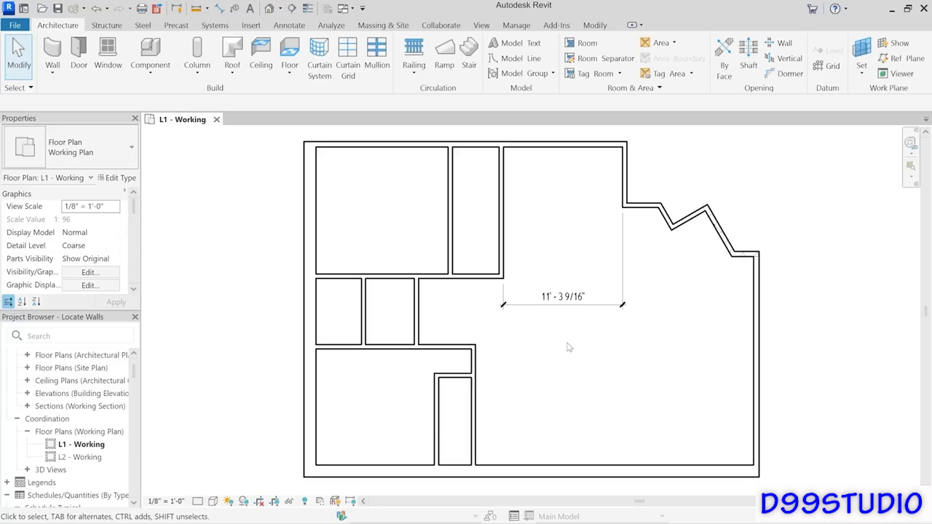
pyautogui.click(606, 311)
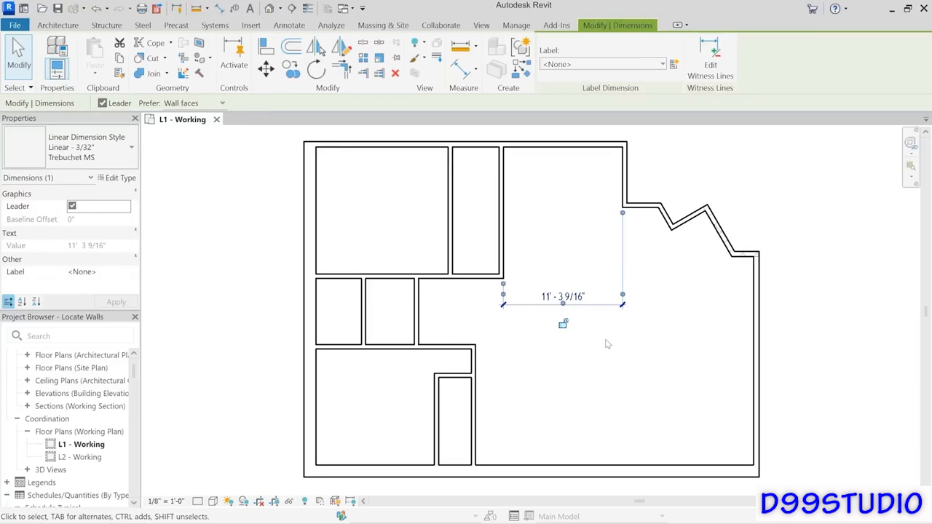
pyautogui.press('Delete')
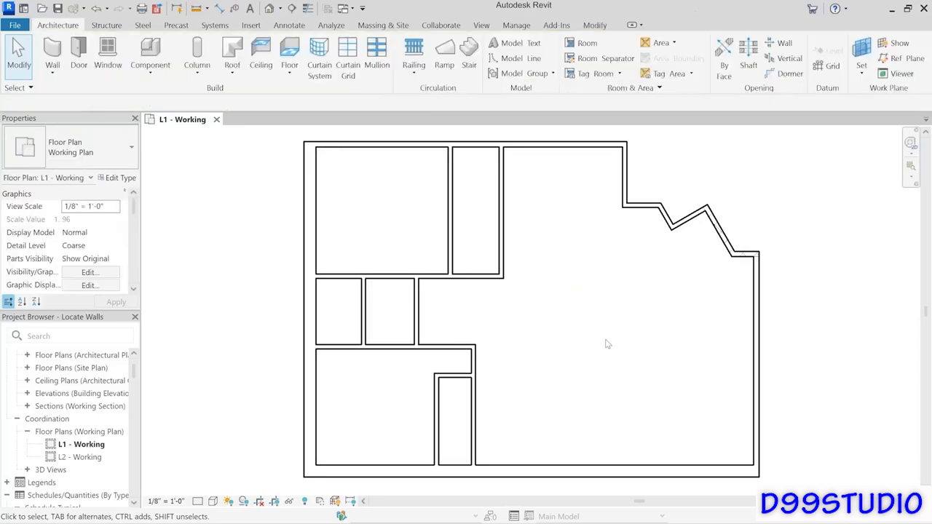
# Set the distance between the northwest rooms' east partition and the exterior wall to its east to 8'-1".
pyautogui.click(500, 211)
pyautogui.click(547, 295)
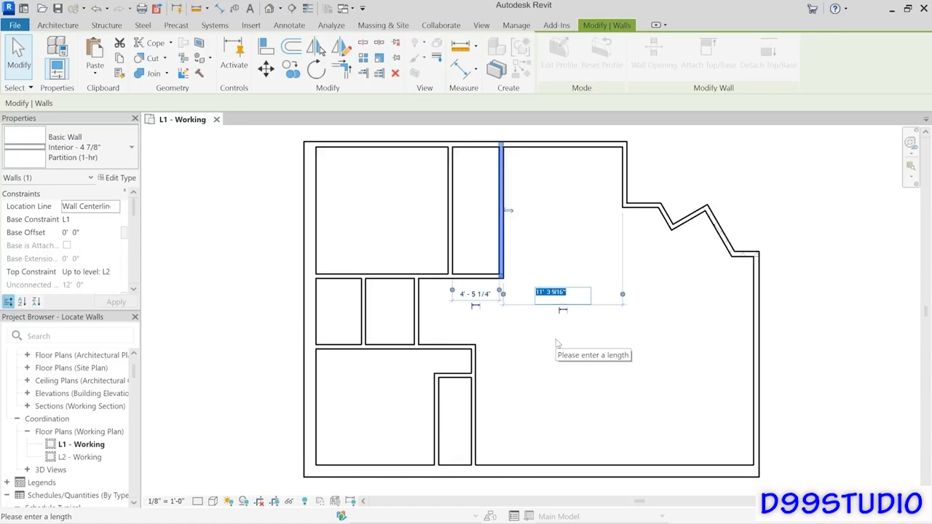
pyautogui.write('8')
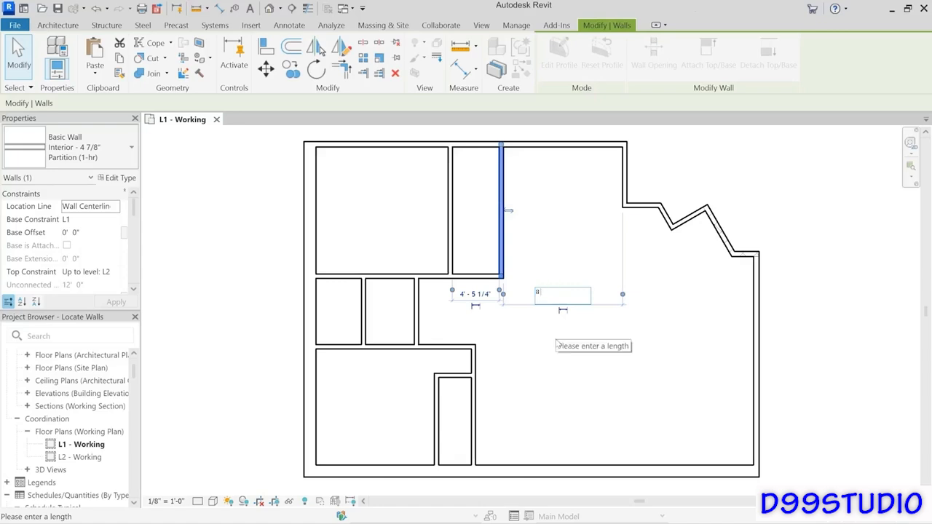
pyautogui.write(' 1')
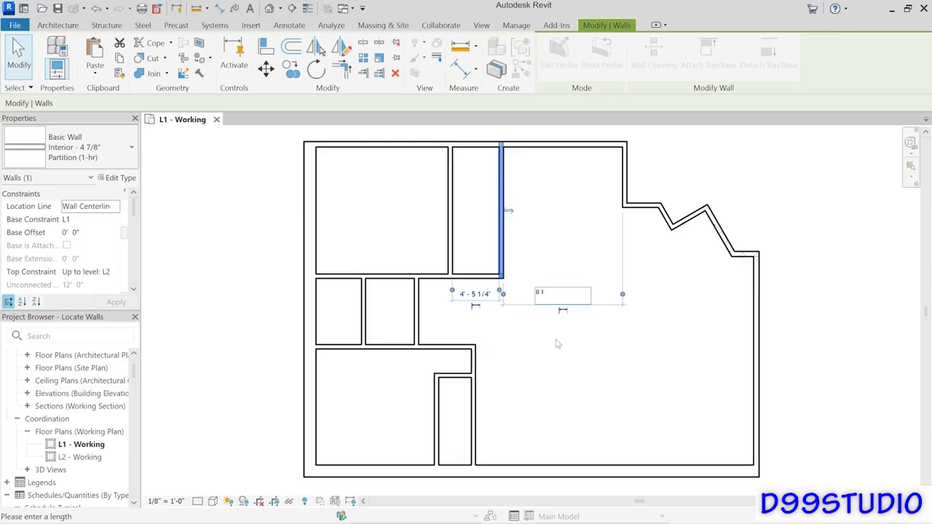
pyautogui.press('Return')
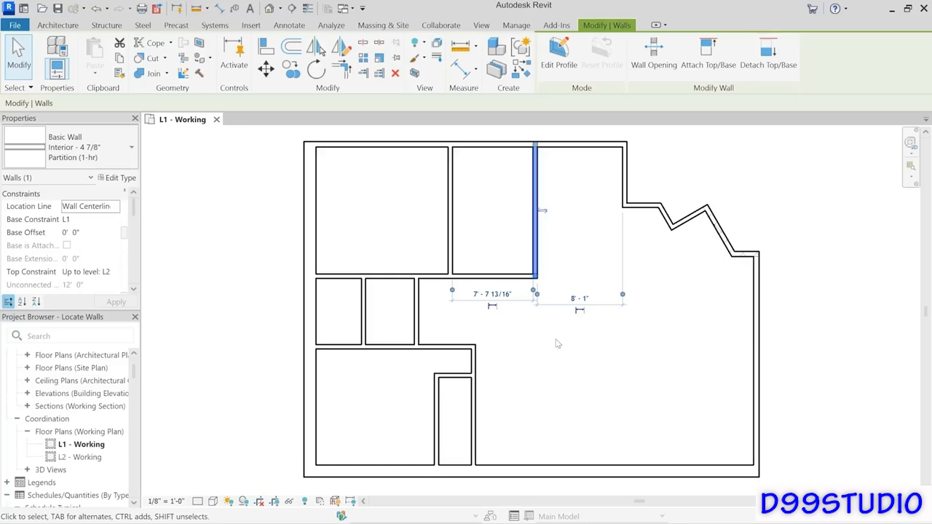
# Try a 5'-0" spacing between the two vertical northwest partitions by moving the east one, and undo that move.
pyautogui.click(495, 294)
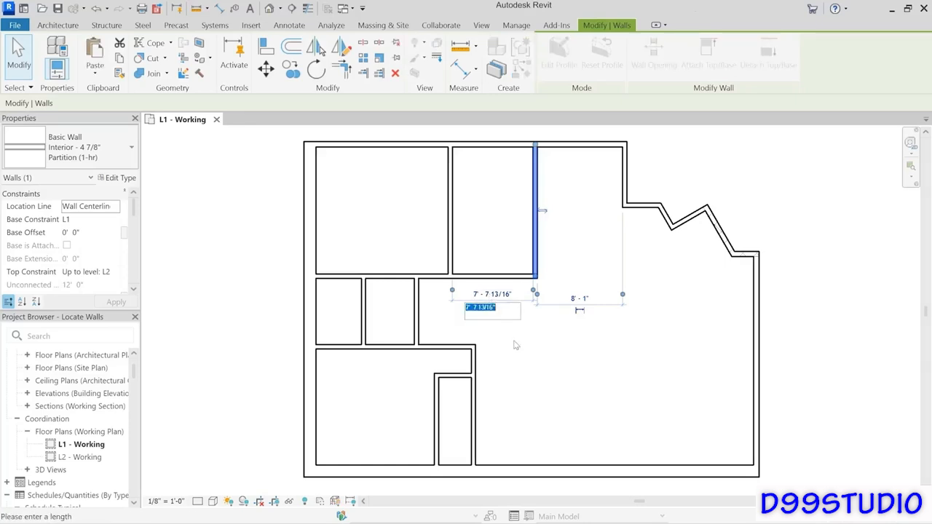
pyautogui.write('5')
pyautogui.press('Return')
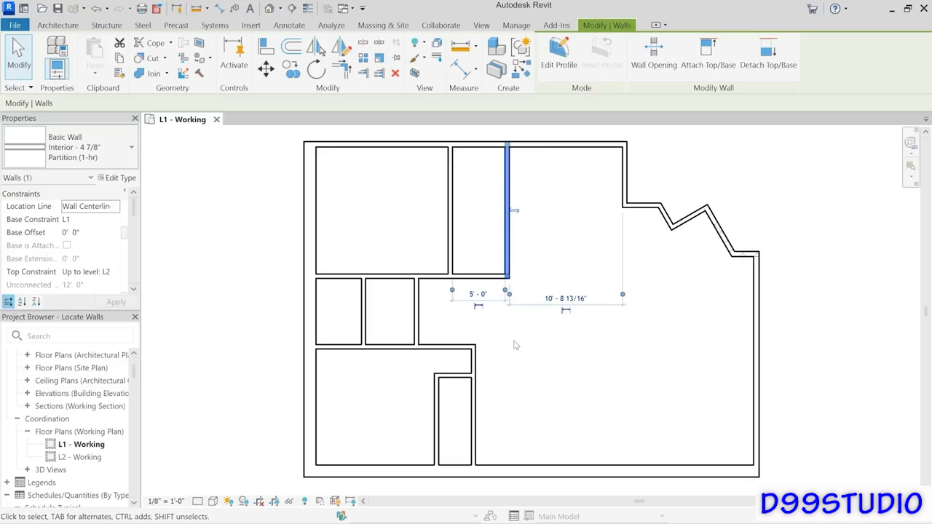
pyautogui.hotkey('ctrl', 'z')
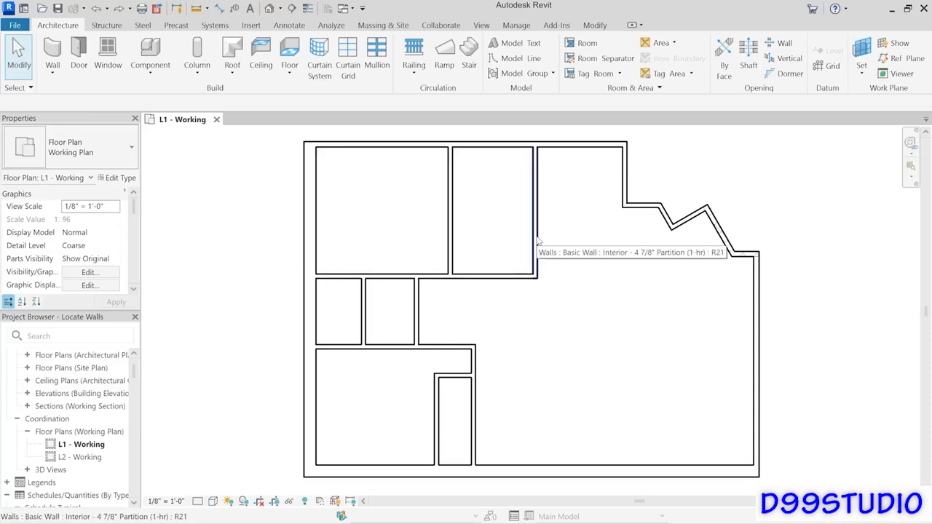
# Move the partition dividing the two northwest rooms to 5'-0" from the east partition.
pyautogui.click(450, 226)
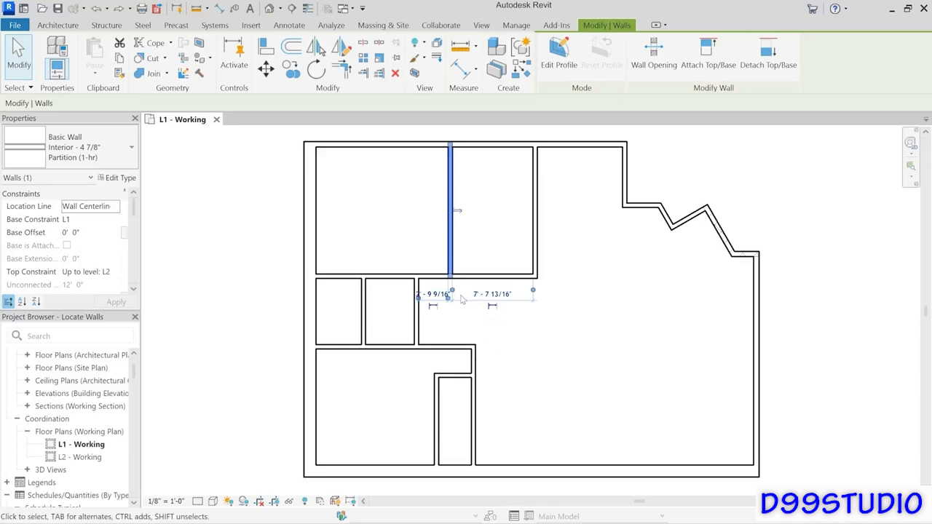
pyautogui.scroll(5, 461, 298)
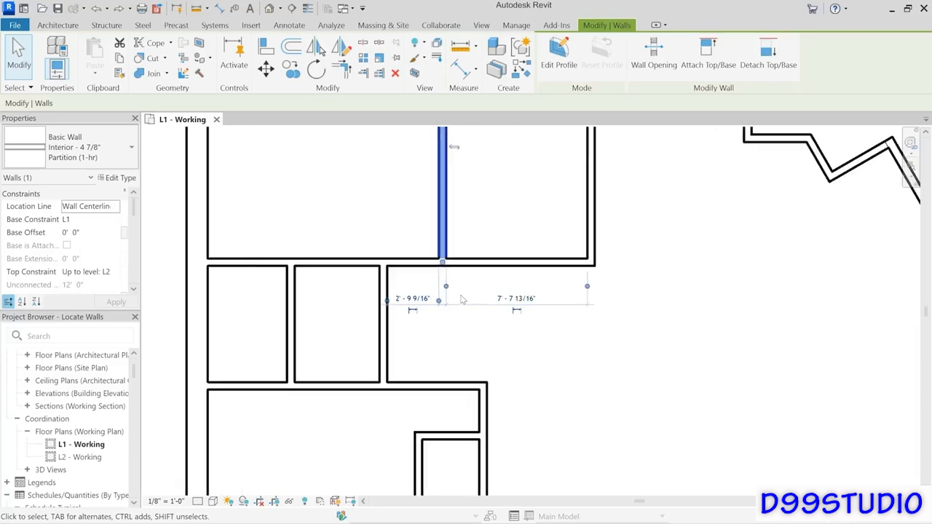
pyautogui.scroll(1, 461, 298)
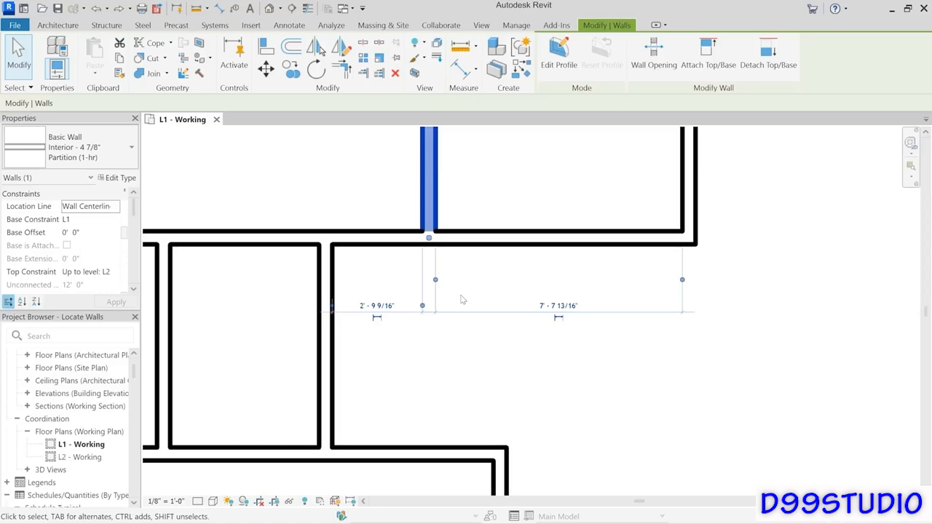
pyautogui.click(15, 24)
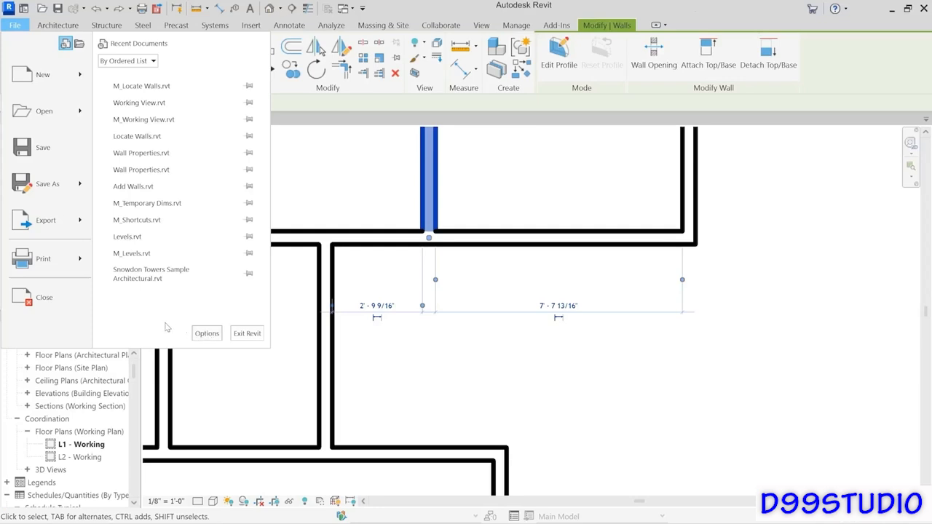
pyautogui.click(836, 70)
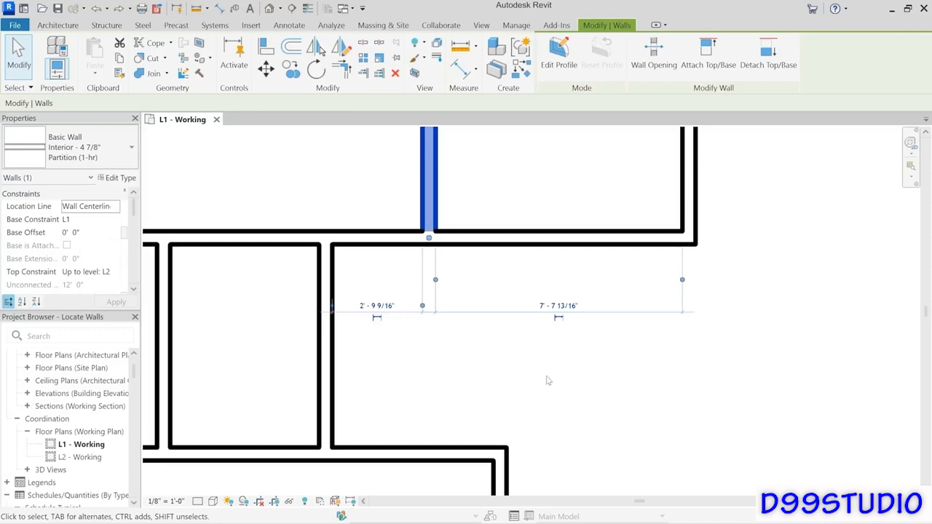
pyautogui.click(559, 306)
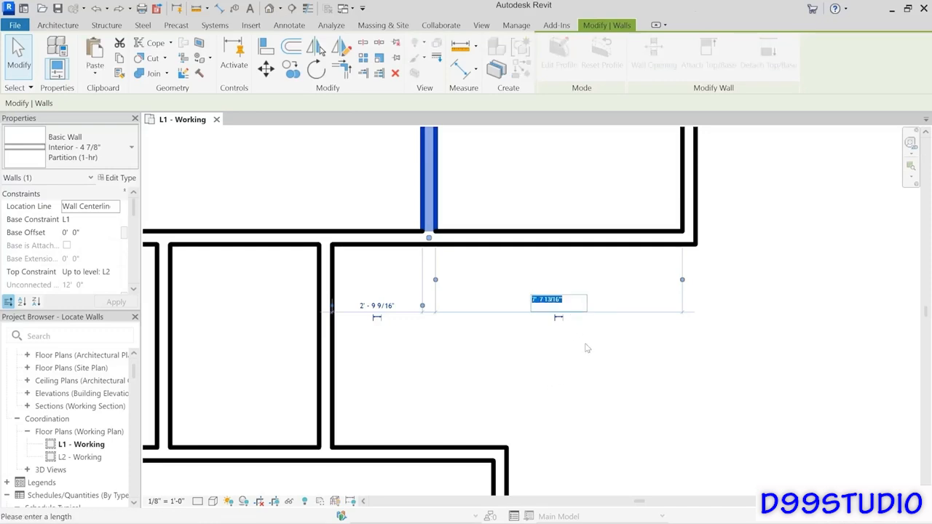
pyautogui.write('5')
pyautogui.press('Return')
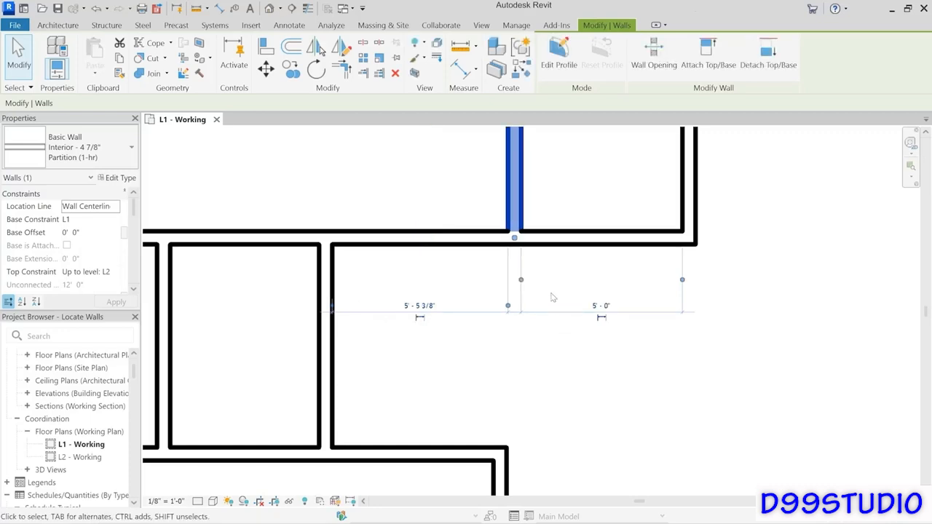
# Move the horizontal partition below the northwest rooms to about 8'-6" from the north exterior wall, and check the vertical partitions joined to it.
pyautogui.scroll(-5, 550, 295)
pyautogui.scroll(1, 592, 322)
pyautogui.moveTo(580, 326); pyautogui.dragTo(522, 326, button='middle')
pyautogui.scroll(-1, 558, 327)
pyautogui.scroll(1, 522, 325)
pyautogui.scroll(-1, 548, 342)
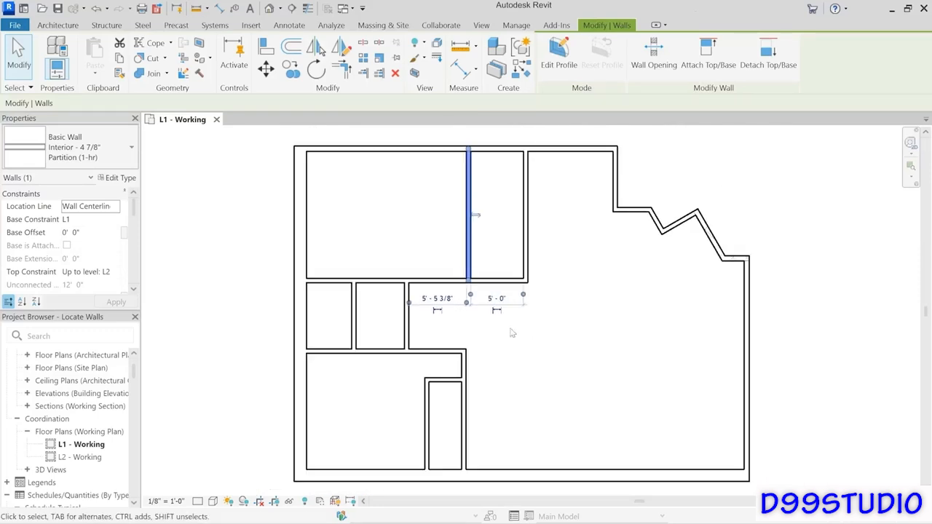
pyautogui.click(372, 287)
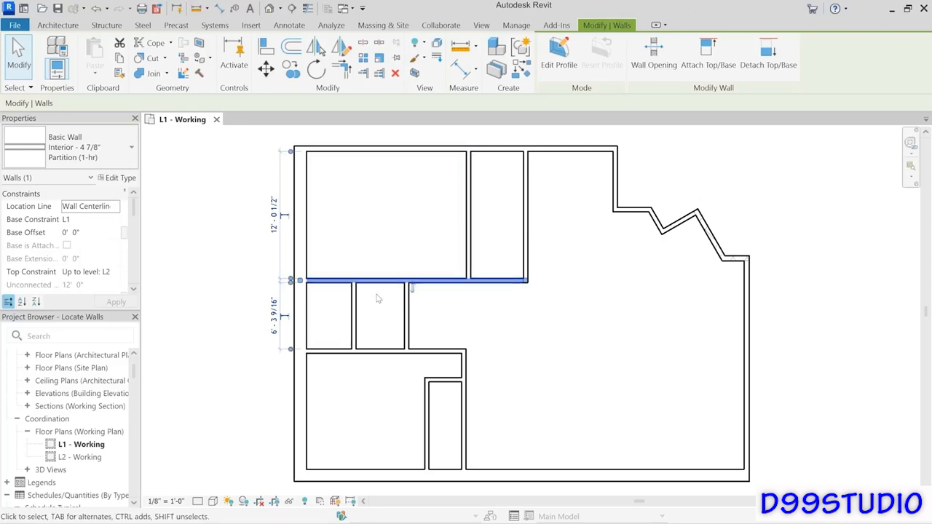
pyautogui.moveTo(378, 281); pyautogui.dragTo(381, 244)
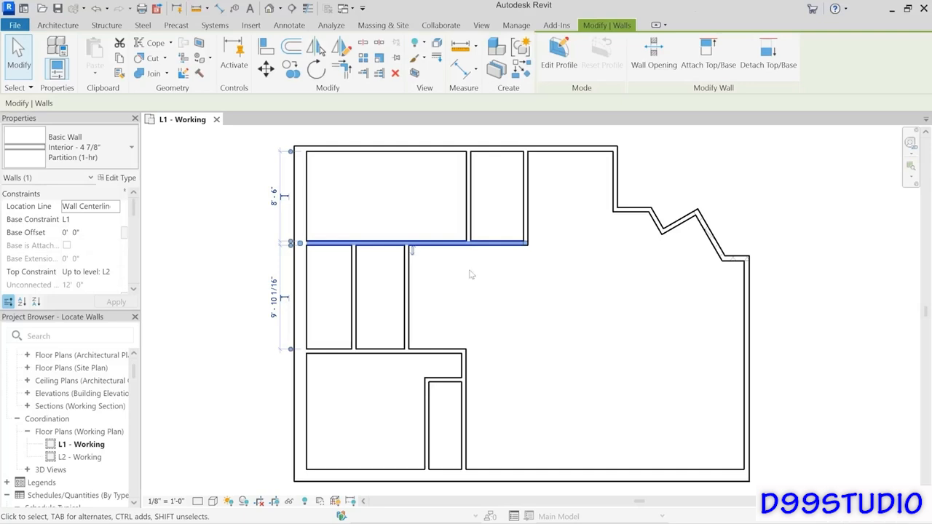
pyautogui.click(470, 228)
pyautogui.click(408, 288)
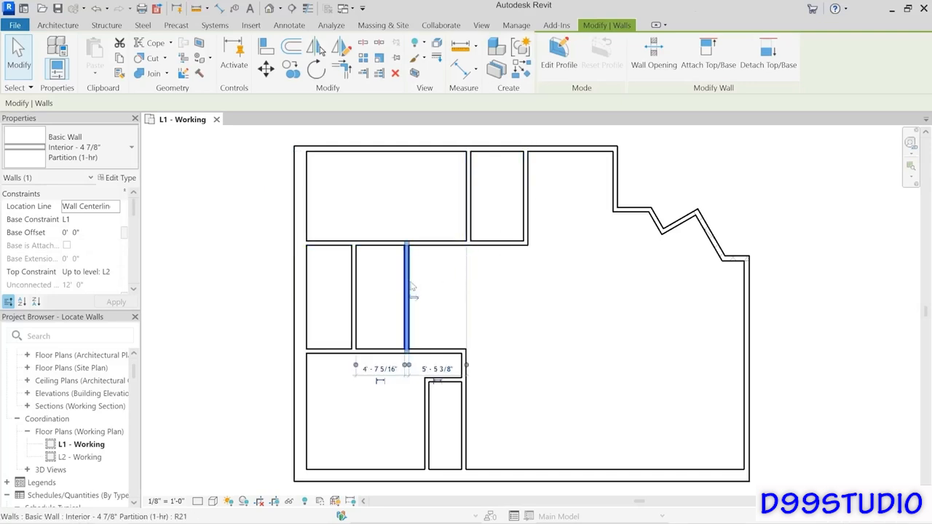
pyautogui.moveTo(412, 290); pyautogui.dragTo(337, 290)
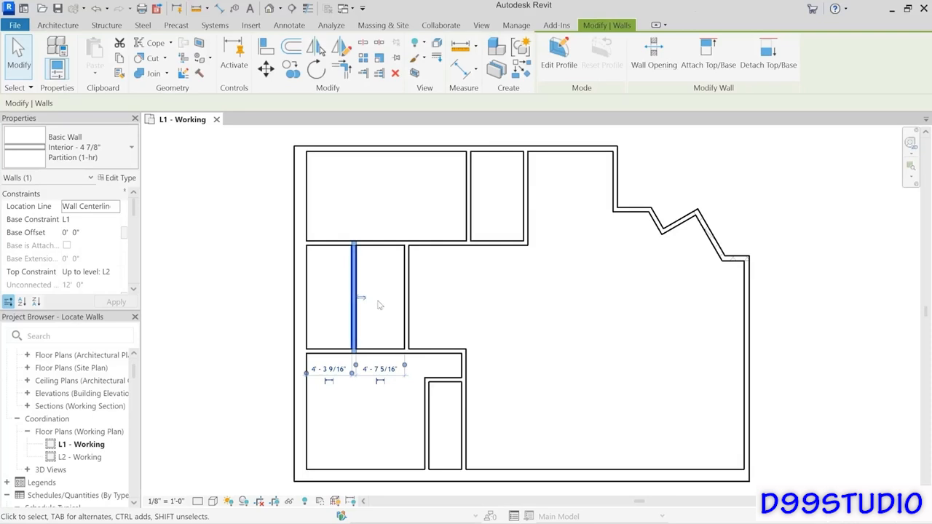
# Set the distance from the north exterior wall to the horizontal partition below the northwest rooms to 10'-0".
pyautogui.click(317, 247)
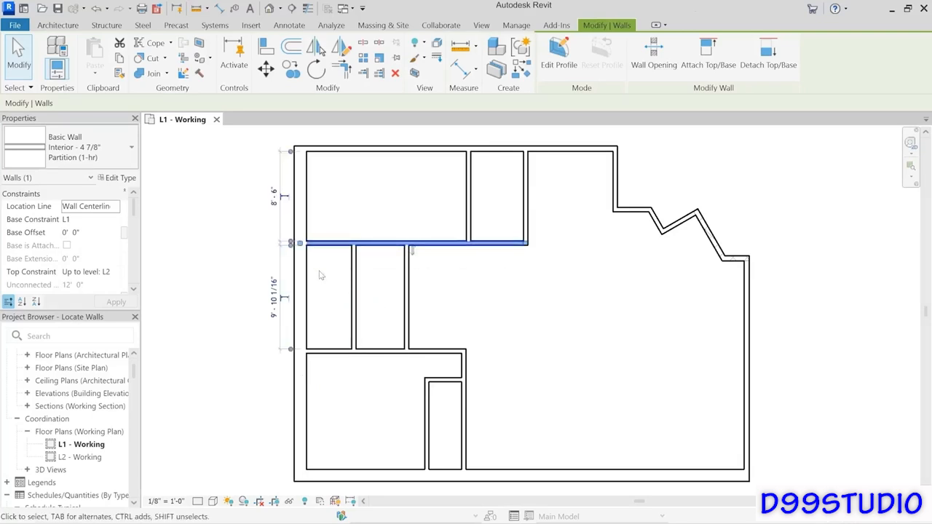
pyautogui.click(276, 197)
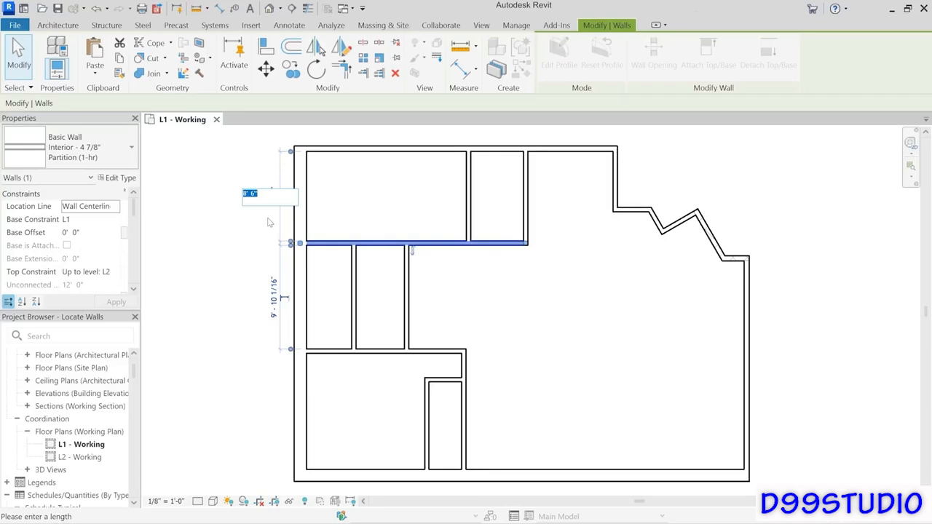
pyautogui.write('10')
pyautogui.press('Return')
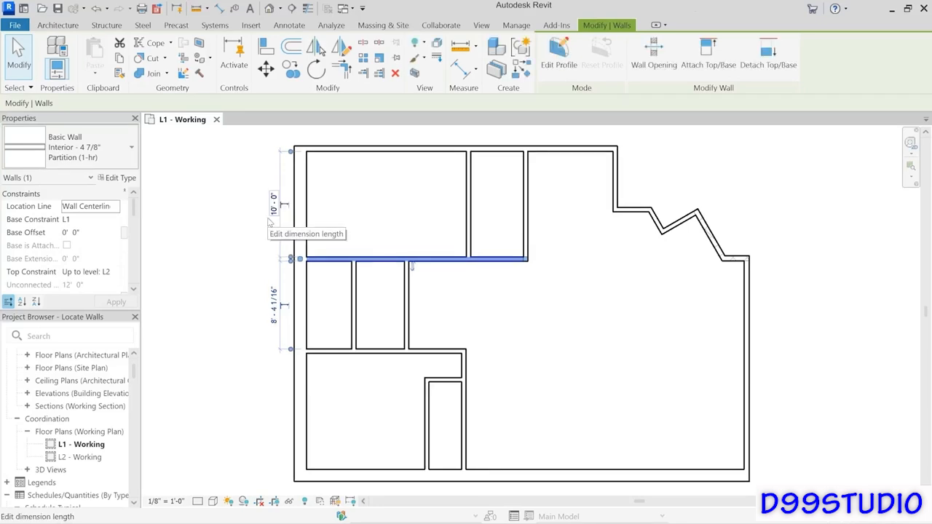
# Place the first vertical partition between the two small middle rooms 5'-3" from the west exterior wall.
pyautogui.click(354, 295)
pyautogui.click(328, 369)
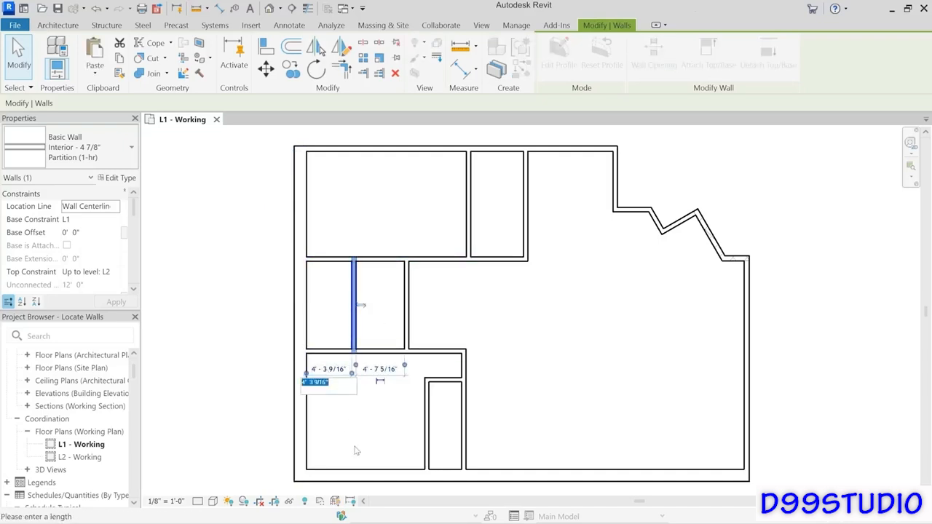
pyautogui.write("5'")
pyautogui.write(' - 3')
pyautogui.press('Return')
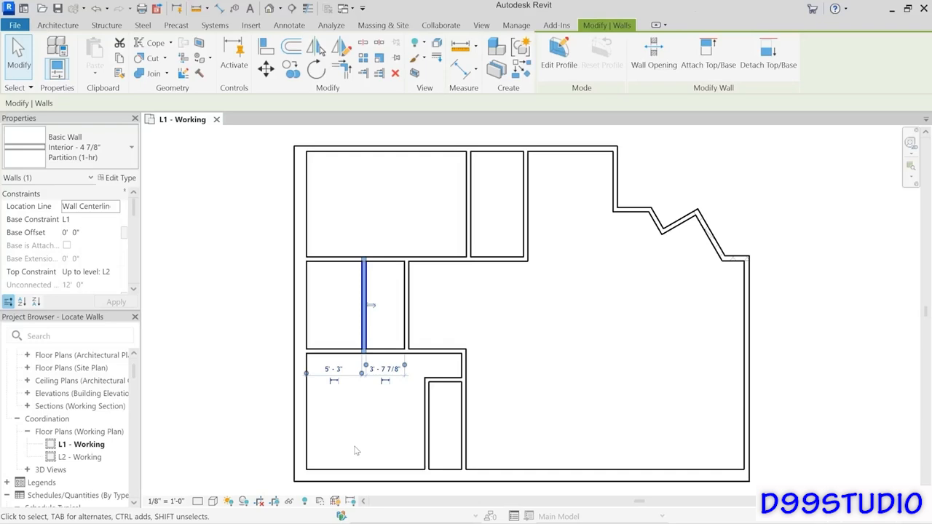
# Set the spacing between the two vertical partitions of the small middle rooms to 5'-0" by moving the east one, and clear the selection.
pyautogui.click(408, 324)
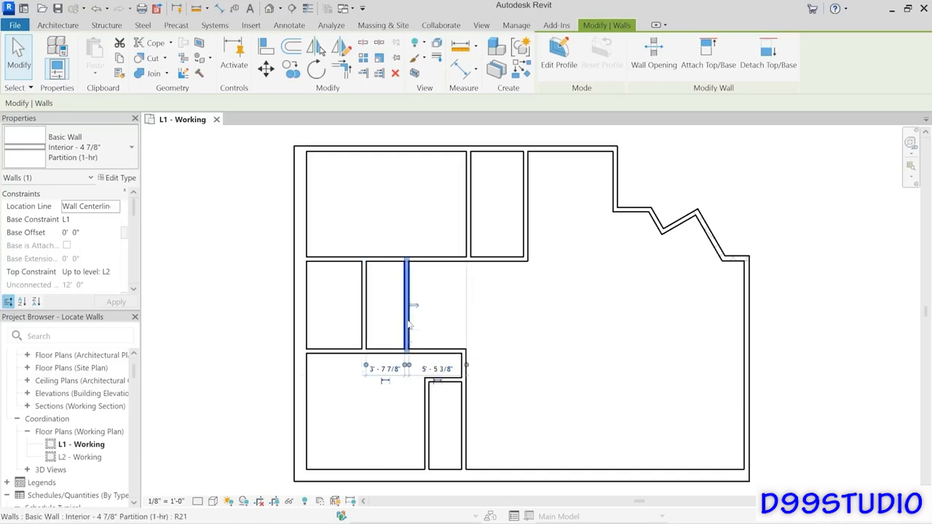
pyautogui.click(385, 369)
pyautogui.write('5')
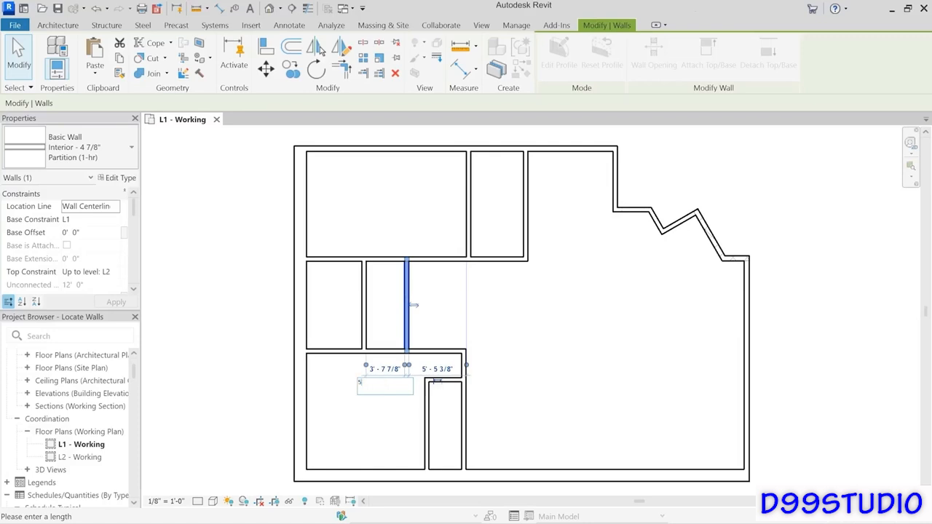
pyautogui.press('Return')
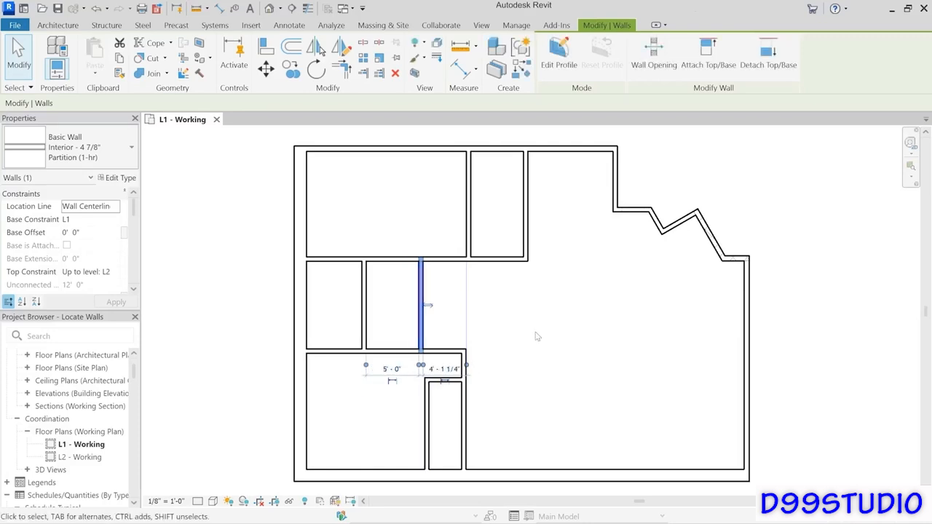
pyautogui.click(534, 388)
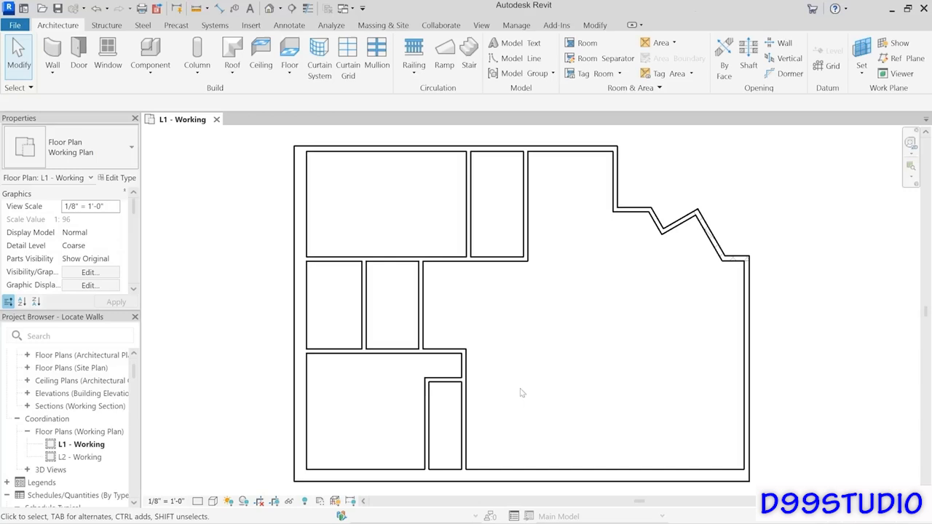
# Shift the lower temporary dimension's witness line to the north face of the short horizontal partition in the southwest room.
pyautogui.click(447, 382)
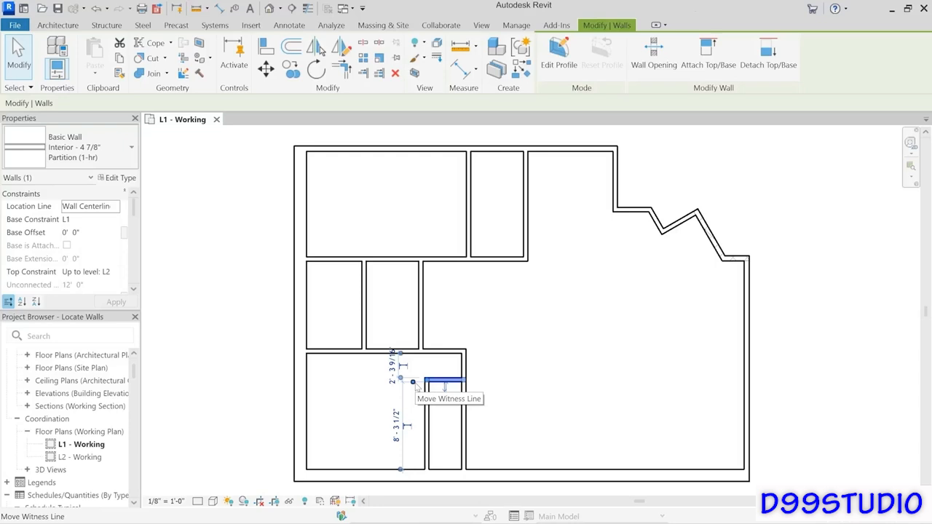
pyautogui.moveTo(412, 382); pyautogui.dragTo(412, 380)
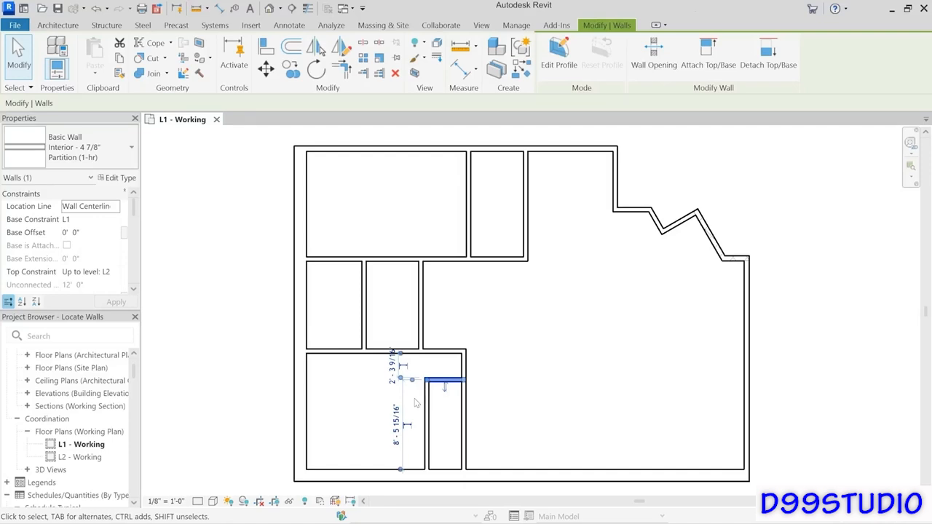
pyautogui.click(413, 380)
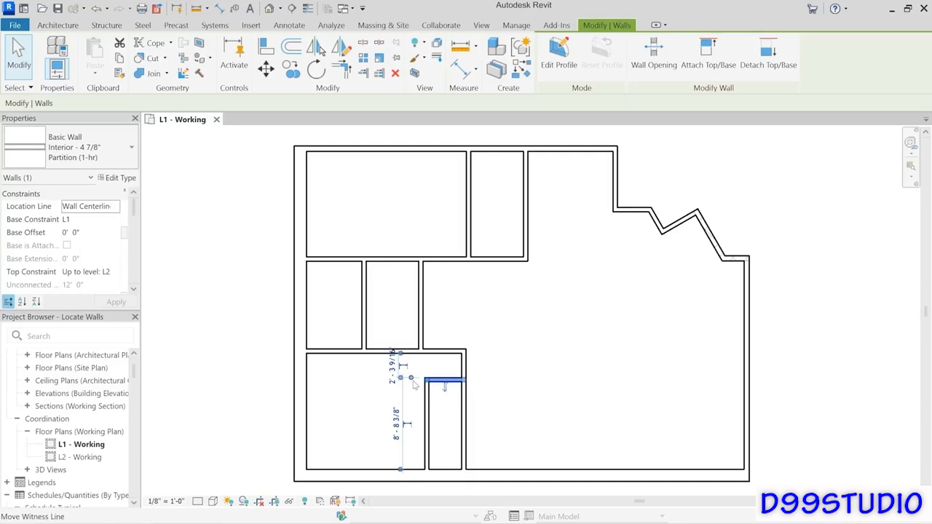
pyautogui.click(412, 378)
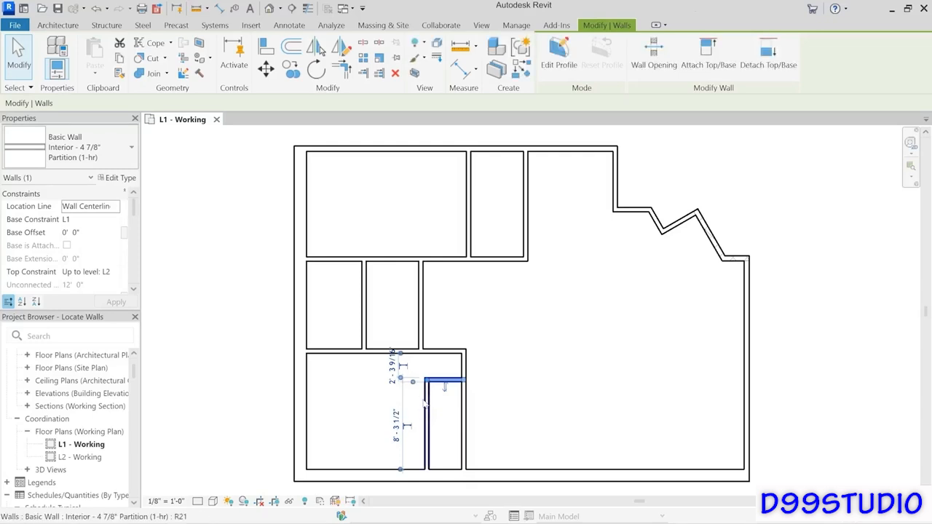
pyautogui.click(413, 385)
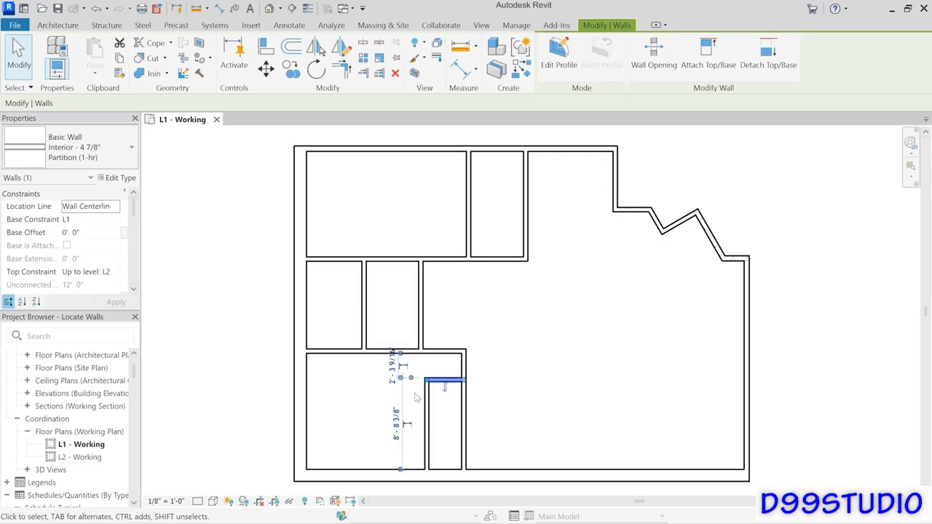
# Set the distance from the short horizontal partition's north face to the south exterior wall to 8'-2".
pyautogui.click(396, 428)
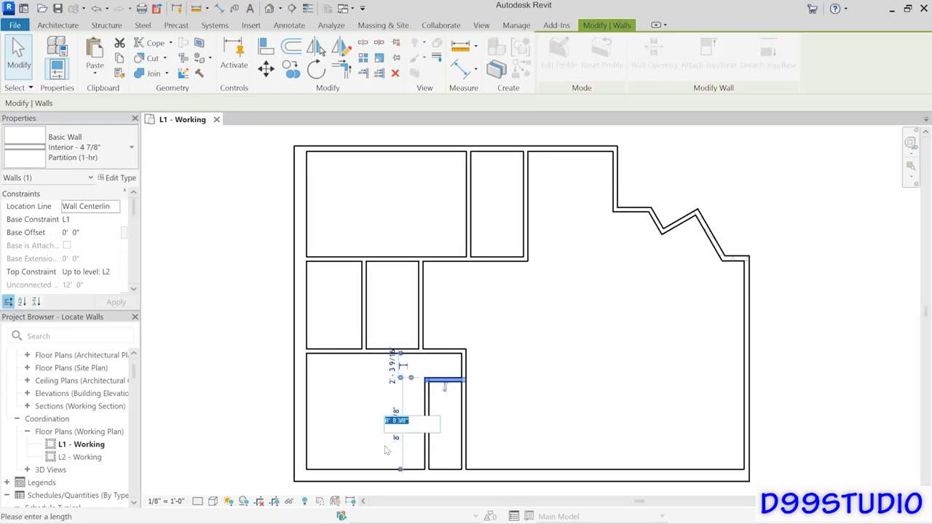
pyautogui.write('8 2')
pyautogui.press('Return')
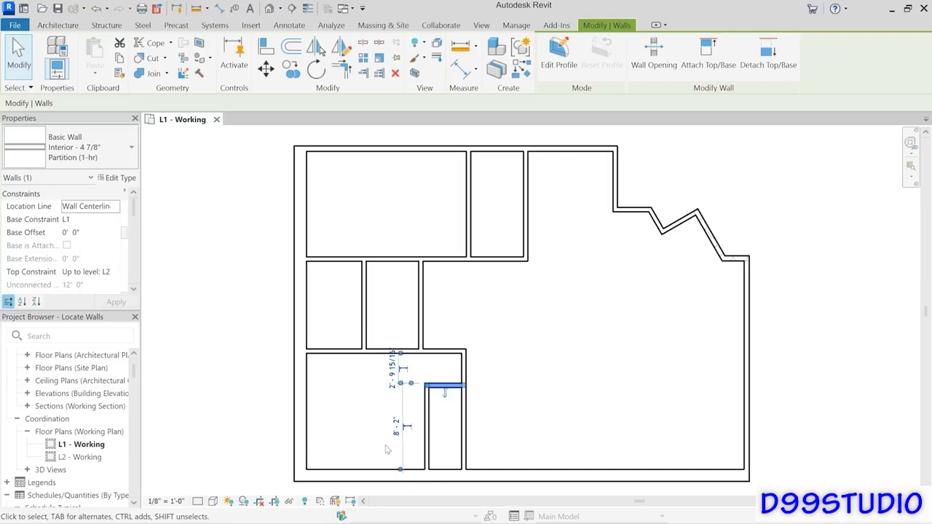
# Shift the dimension's witness line on the closet's west partition in the southwest room to that wall's west face.
pyautogui.click(432, 429)
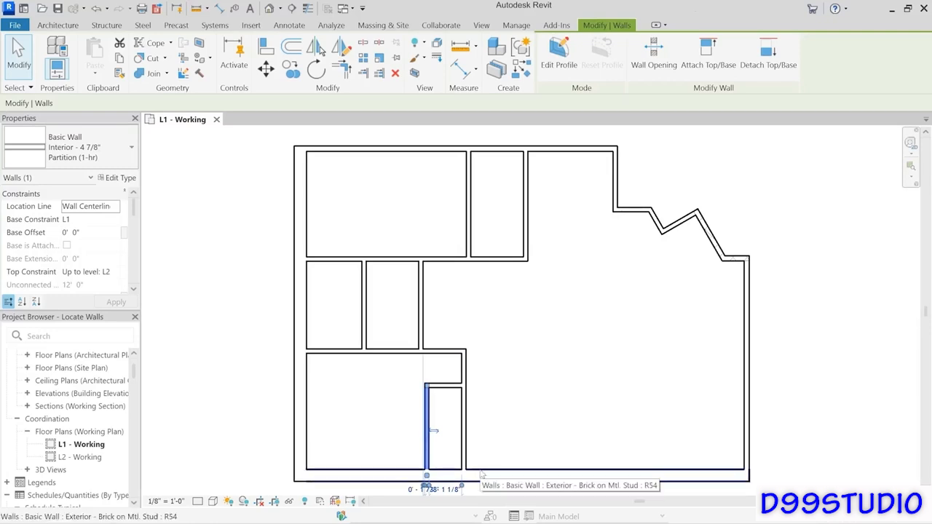
pyautogui.moveTo(480, 453); pyautogui.dragTo(498, 381, button='middle')
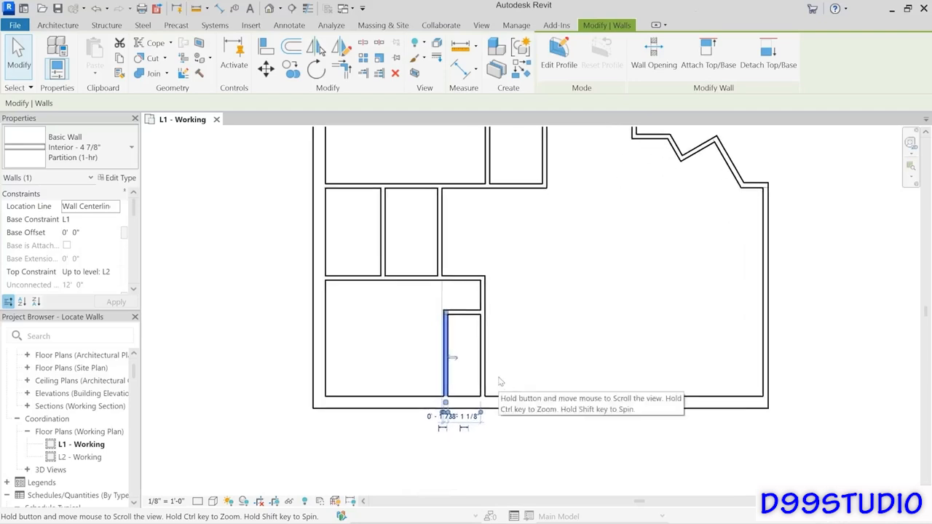
pyautogui.scroll(2, 465, 424)
pyautogui.scroll(5, 458, 421)
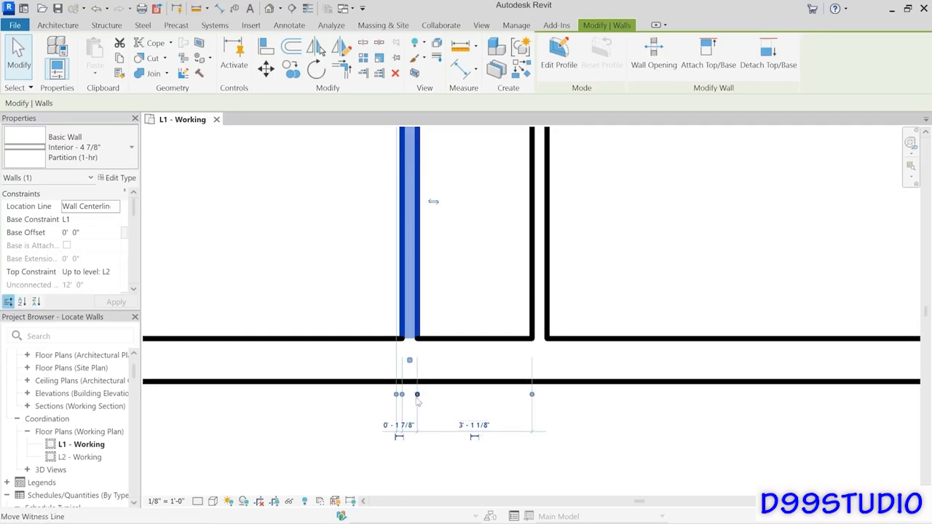
pyautogui.moveTo(418, 394); pyautogui.dragTo(410, 405)
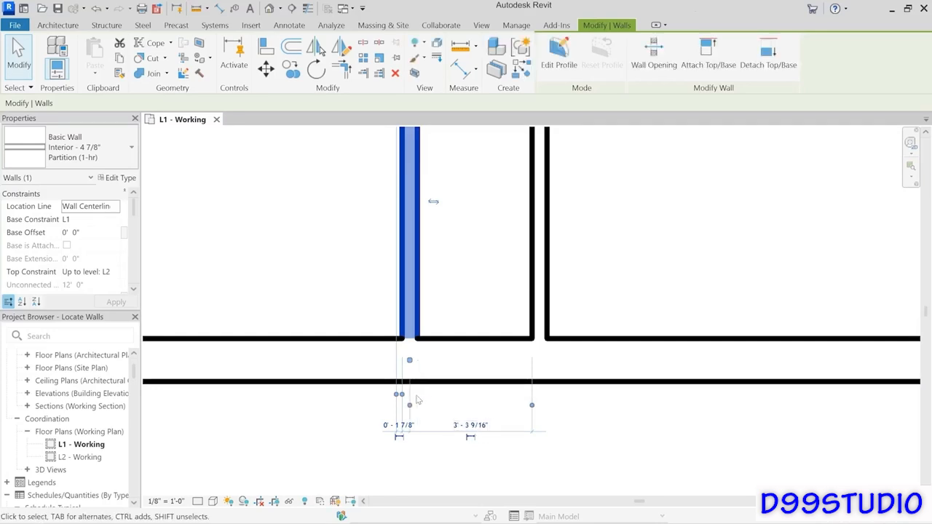
# Set the distance from the closet's west partition to its east partition to 2'-8" and clear the selection.
pyautogui.click(470, 424)
pyautogui.write("2'8")
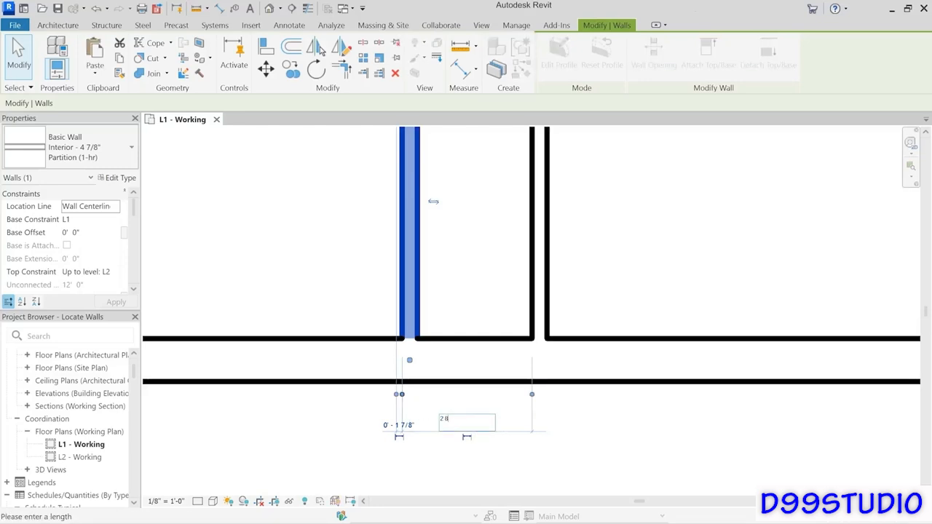
pyautogui.press('Return')
pyautogui.scroll(-5, 534, 293)
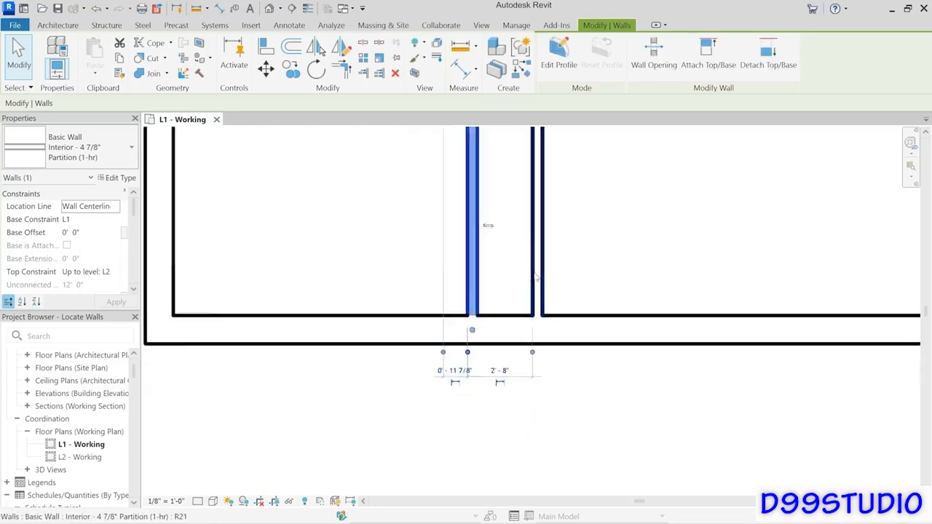
pyautogui.moveTo(544, 333); pyautogui.dragTo(477, 439, button='middle')
pyautogui.click(298, 348)
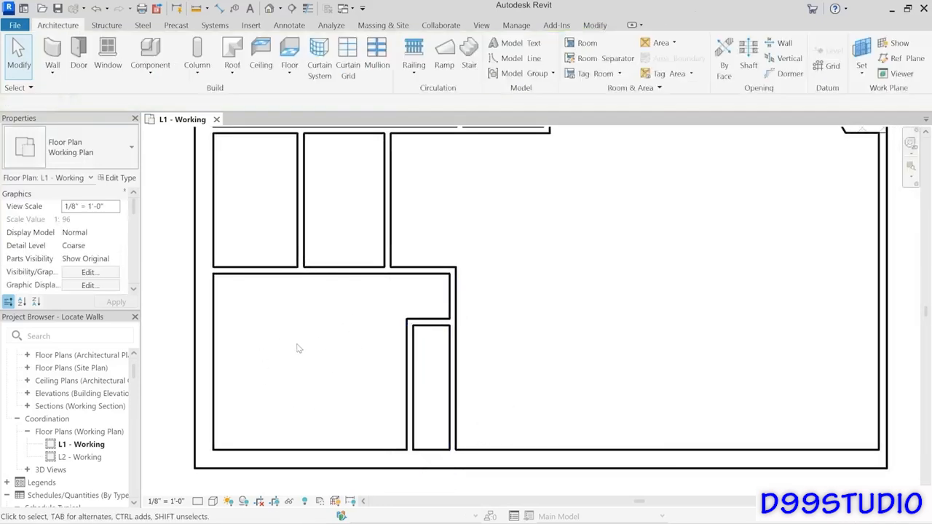
# Activate temporary dimensions for the three closet partitions together and extend the horizontal one to the west exterior wall's inner face.
pyautogui.moveTo(501, 394); pyautogui.dragTo(367, 315)
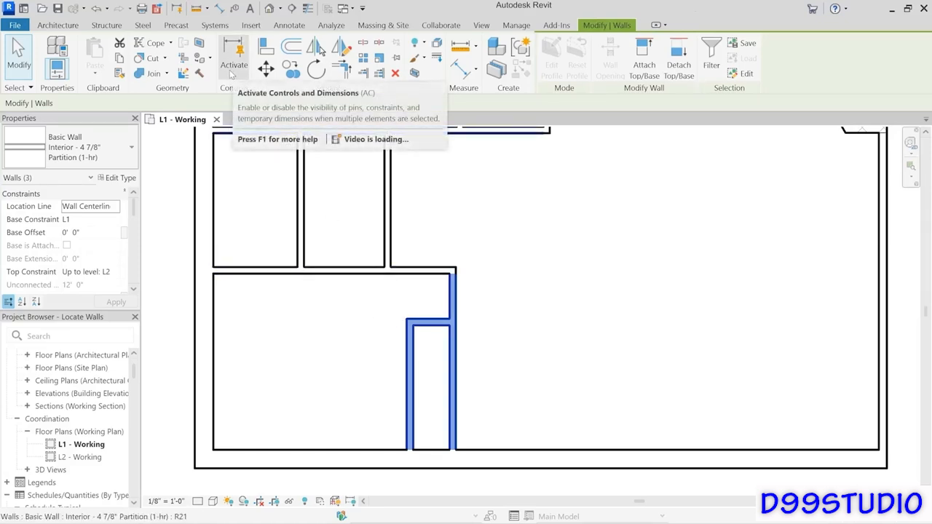
pyautogui.click(233, 67)
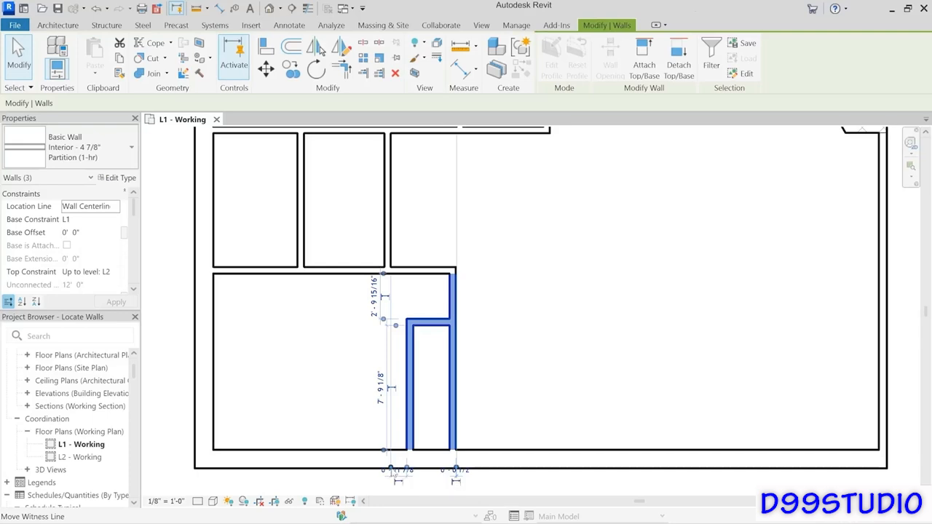
pyautogui.moveTo(391, 471); pyautogui.dragTo(215, 405)
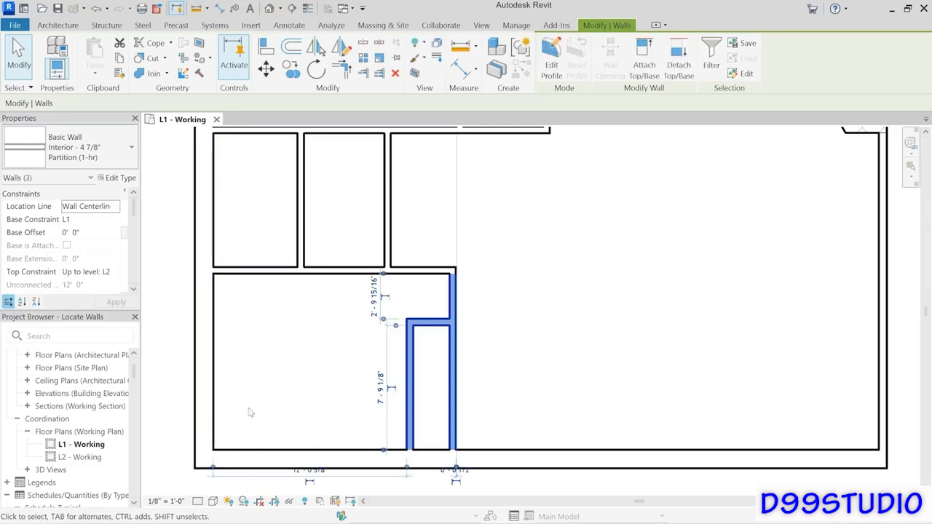
# Set the three closet partitions 12'-7" from the west exterior wall and clear the selection.
pyautogui.click(320, 474)
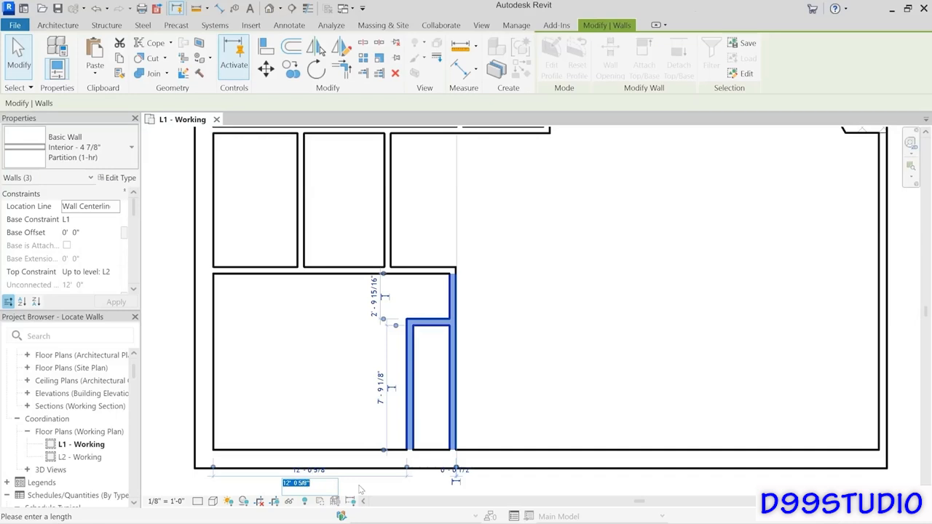
pyautogui.write('12 7')
pyautogui.press('Return')
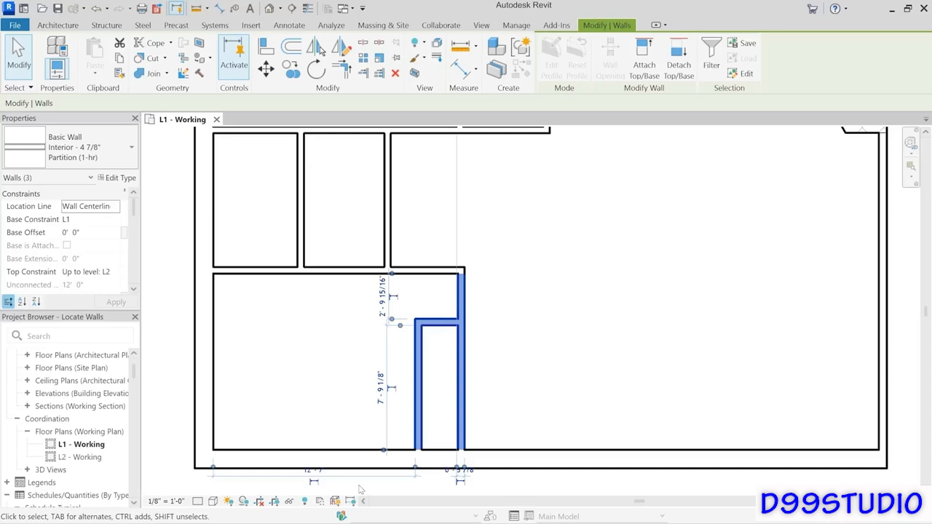
pyautogui.click(524, 376)
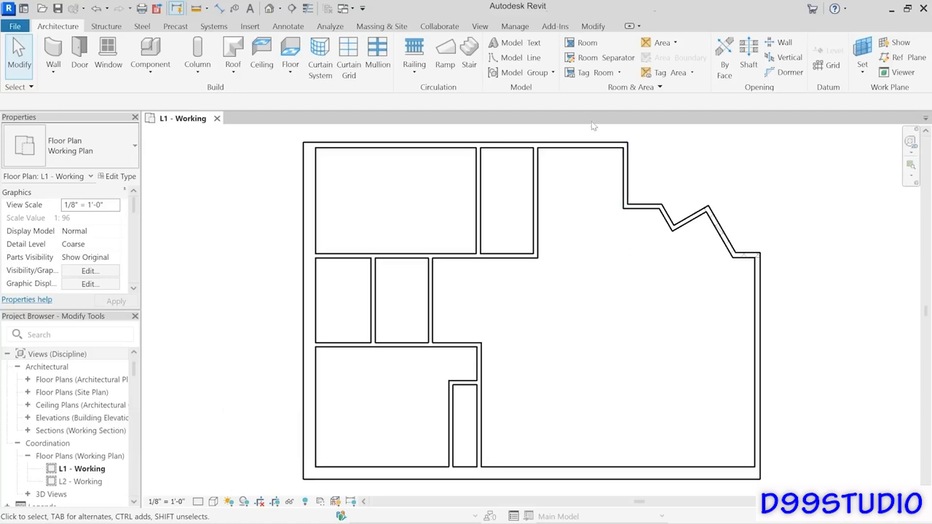
# Move the east partition of the narrow north room 2'-8" west, using the closet's north wall endpoints as reference points.
pyautogui.click(593, 26)
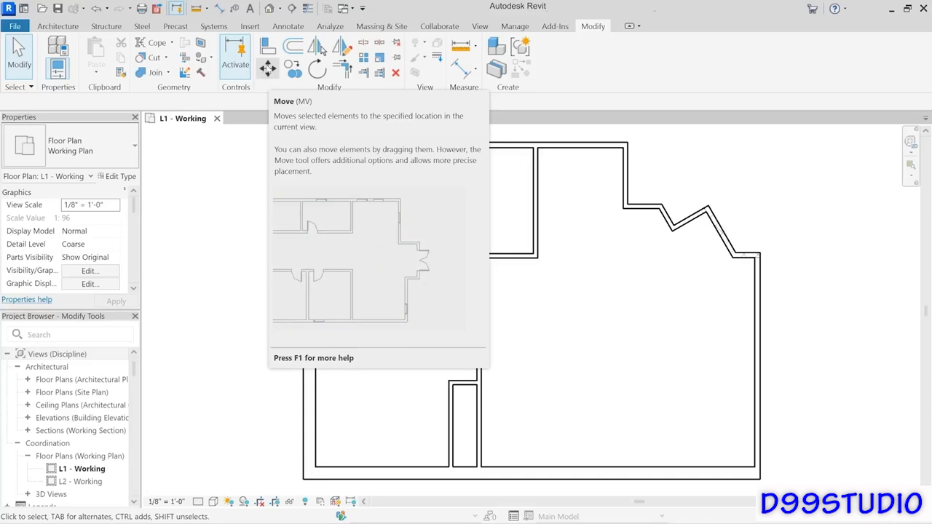
pyautogui.click(267, 68)
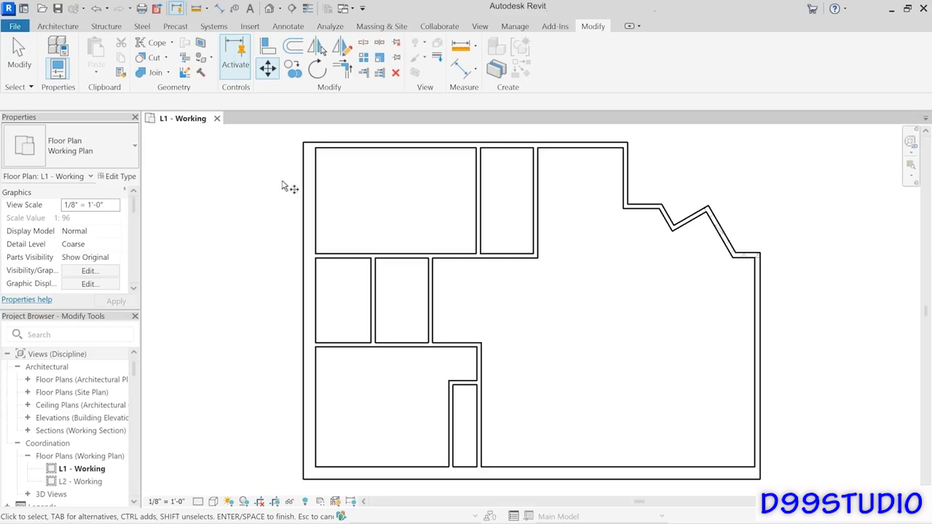
pyautogui.click(540, 224)
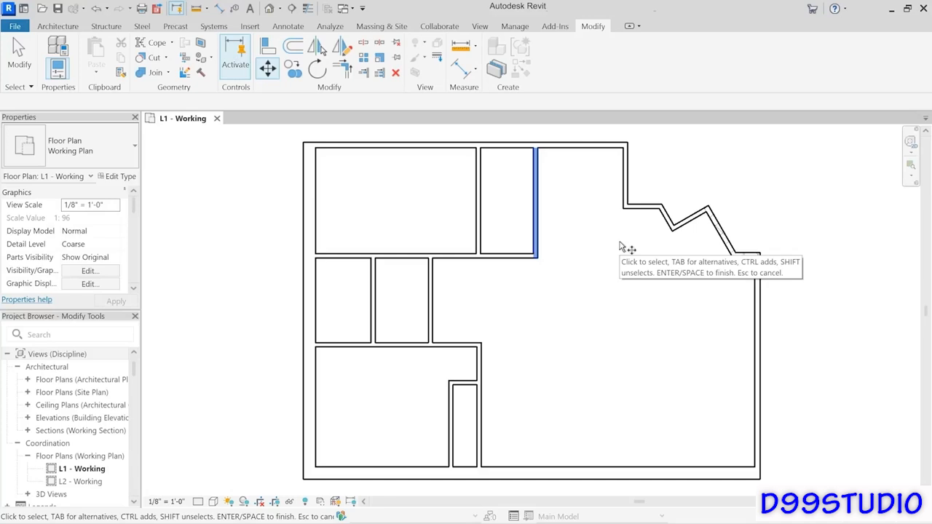
pyautogui.press('Return')
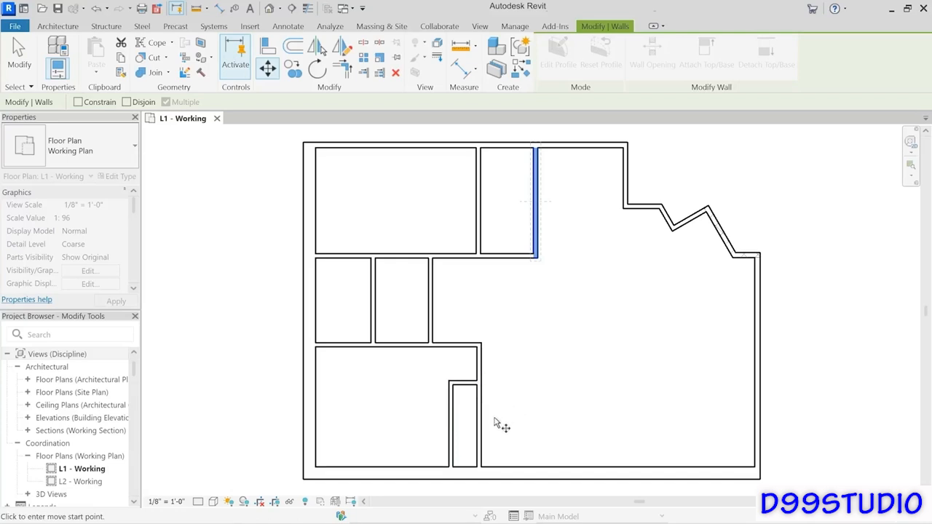
pyautogui.click(476, 381)
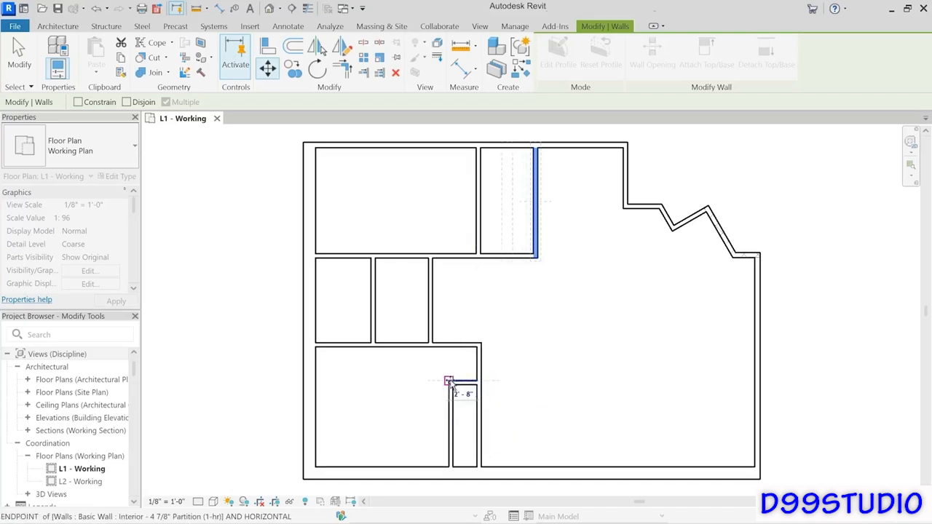
pyautogui.click(449, 381)
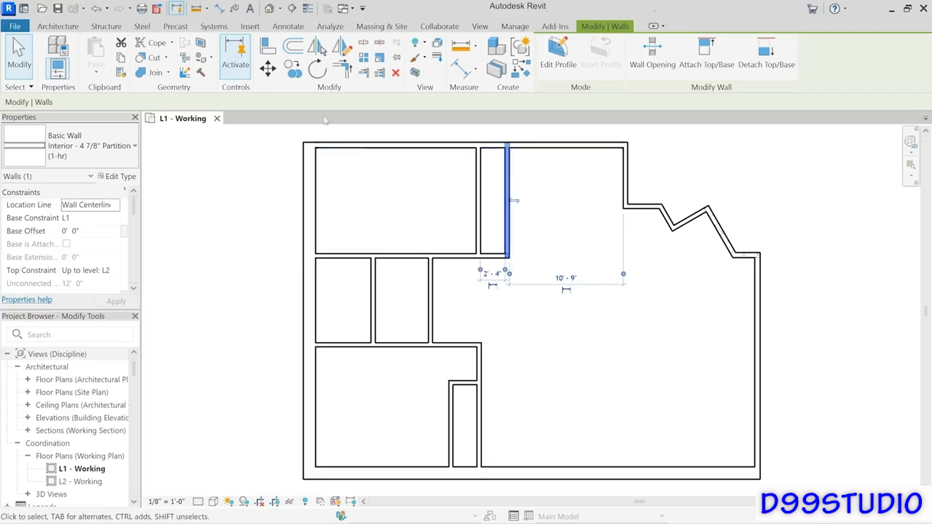
# Move the narrow north room's east partition 3'-0" east.
pyautogui.click(268, 68)
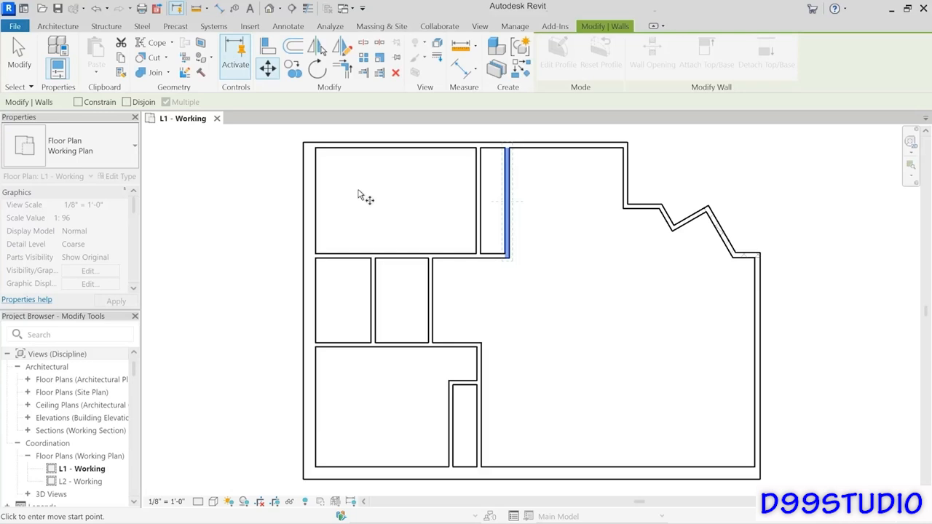
pyautogui.click(509, 219)
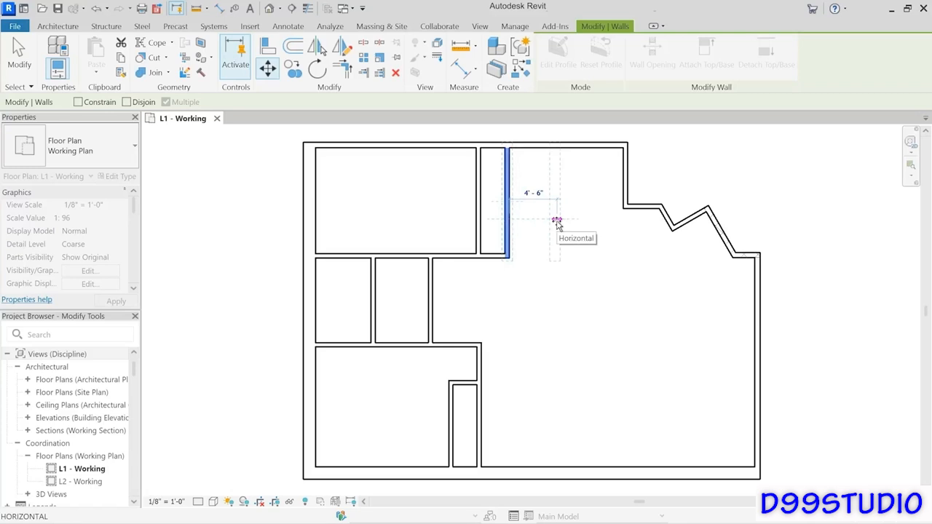
pyautogui.write('3')
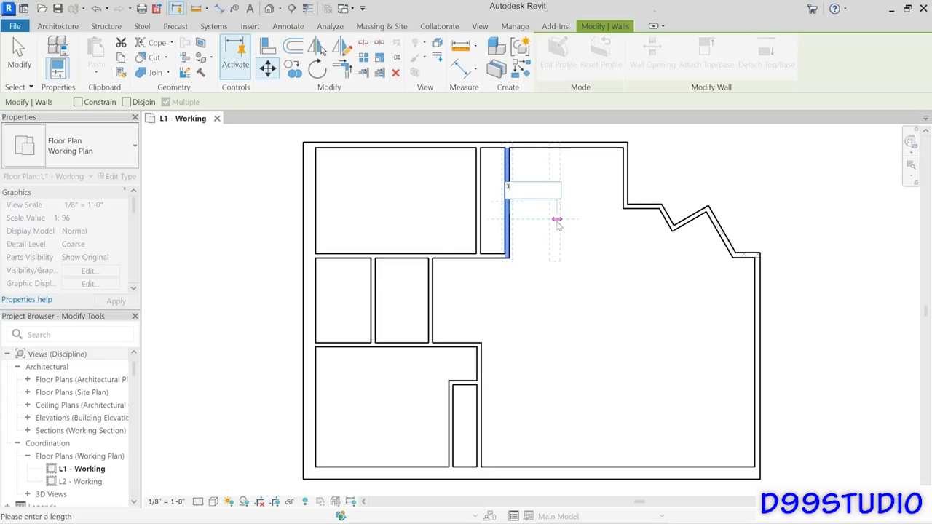
pyautogui.press('Return')
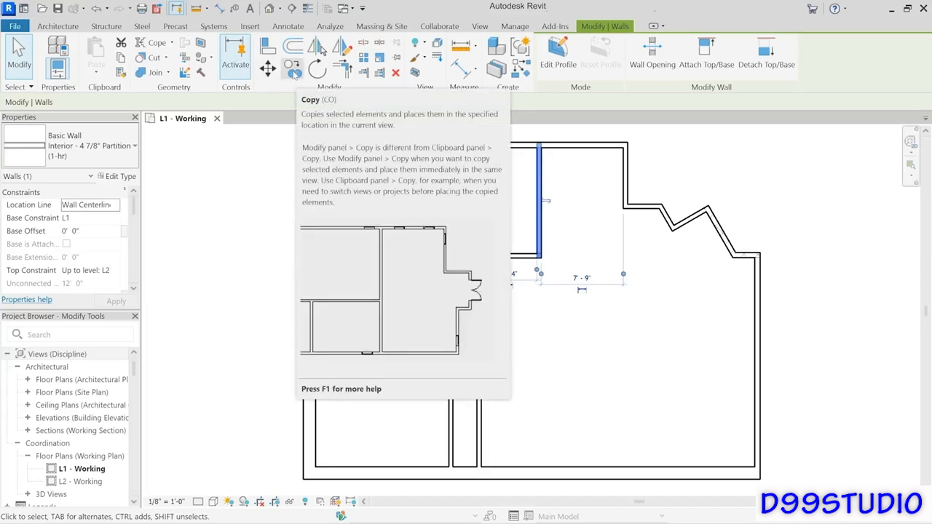
# Copy the narrow north room's east partition 3'-0" to the east with Multiple on.
pyautogui.click(293, 72)
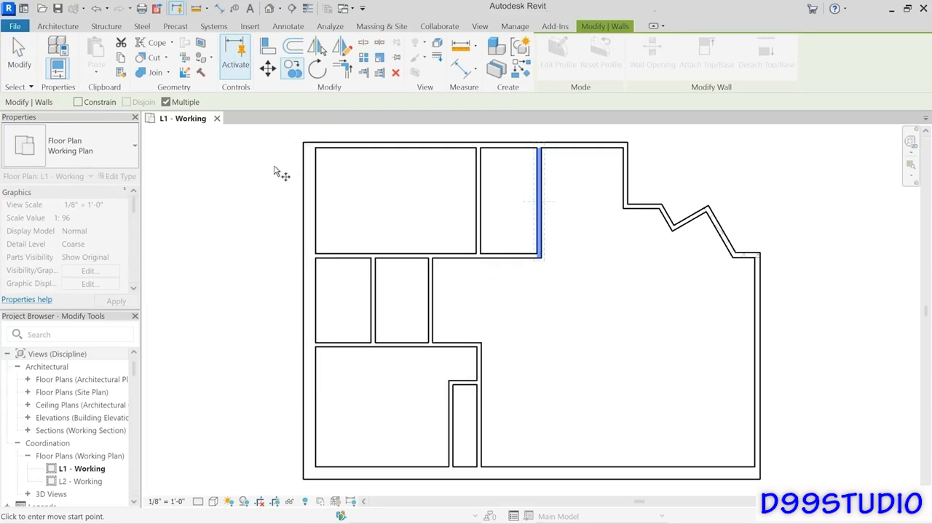
pyautogui.click(539, 224)
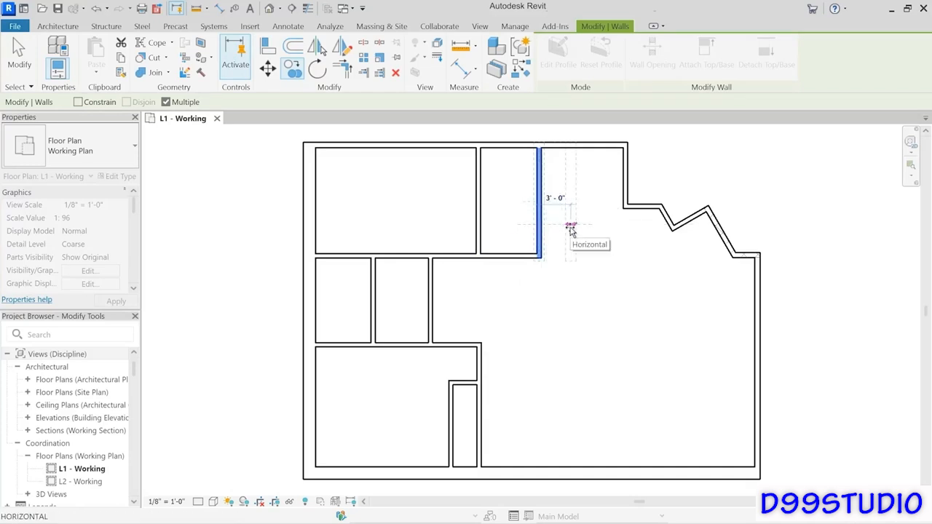
pyautogui.click(571, 228)
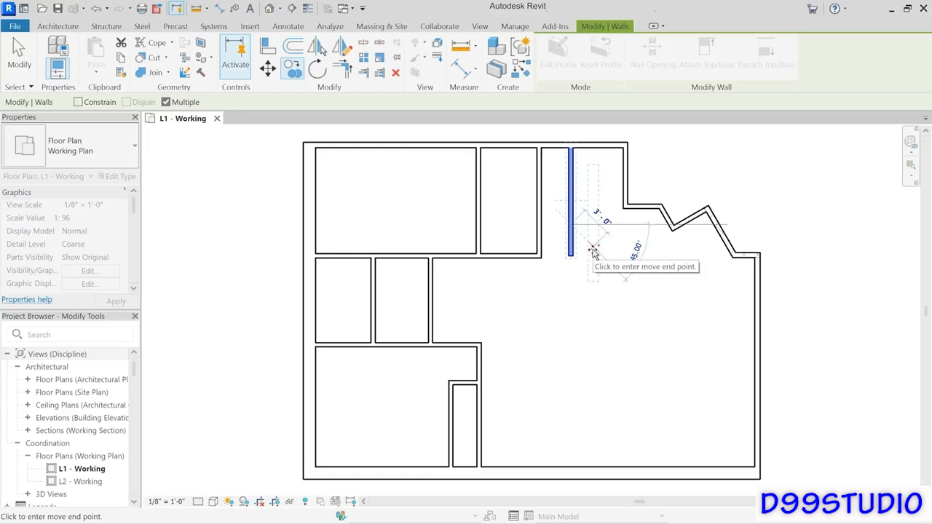
# Place three extra copies of the partition outside the east exterior wall and delete them.
pyautogui.click(801, 235)
pyautogui.click(859, 310)
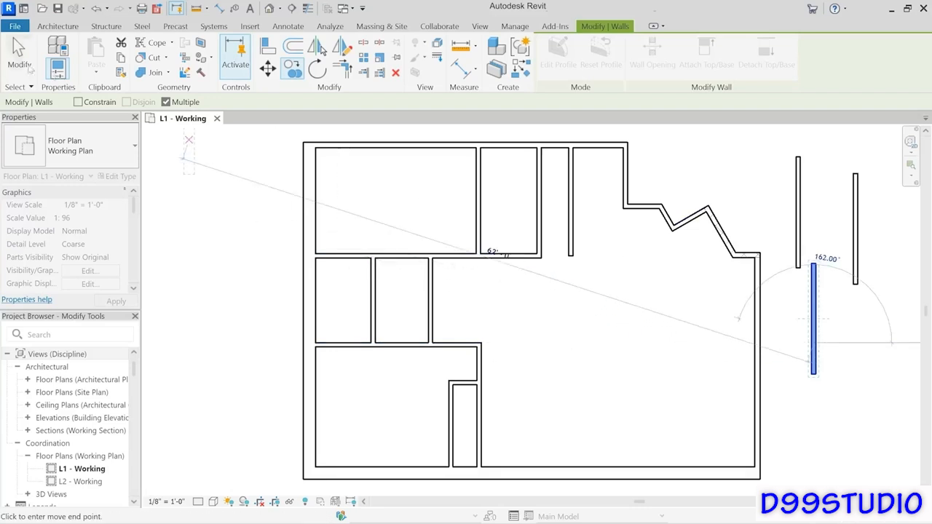
pyautogui.click(19, 55)
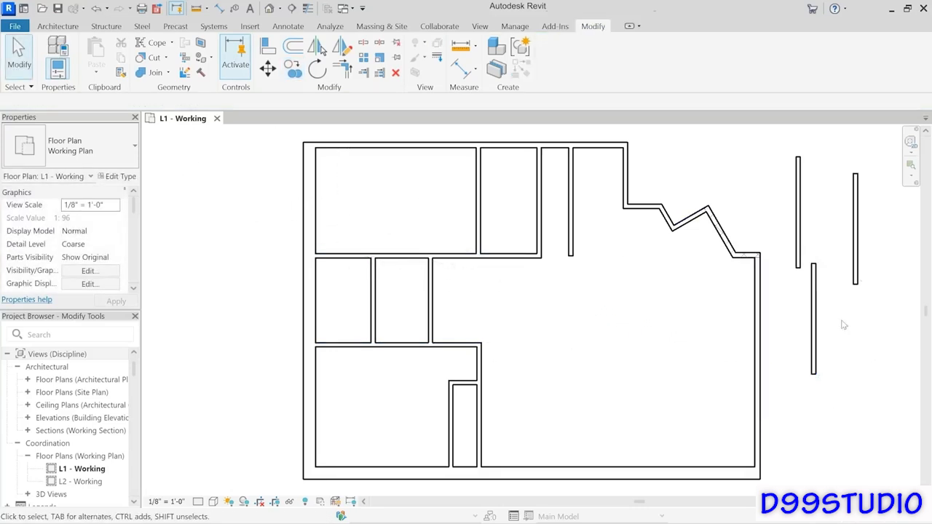
pyautogui.moveTo(857, 413); pyautogui.dragTo(778, 249)
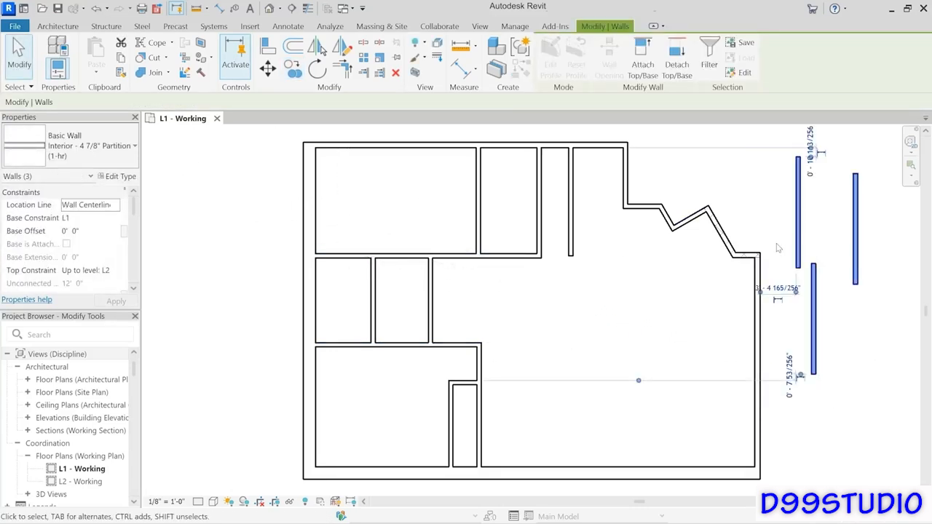
pyautogui.press('Delete')
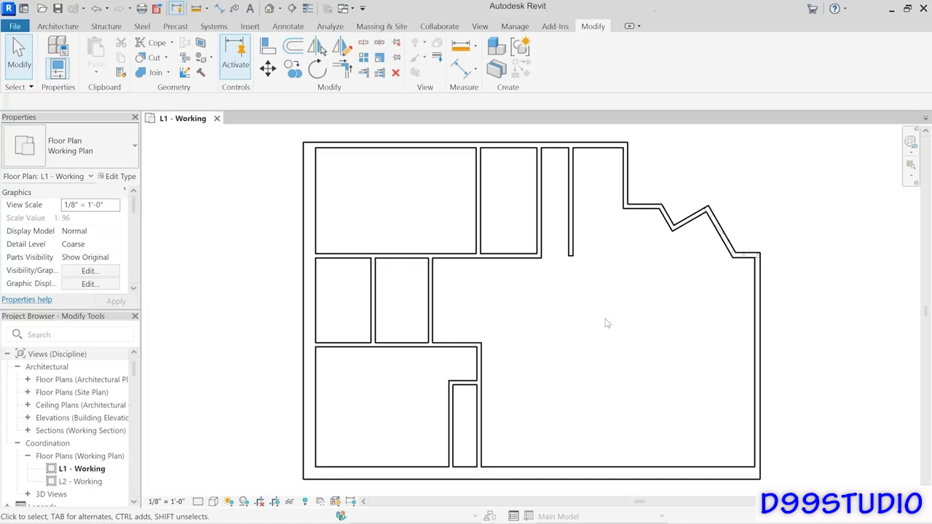
# Move the copied partition freely about 10' south and 1' east with Disjoin off.
pyautogui.click(571, 225)
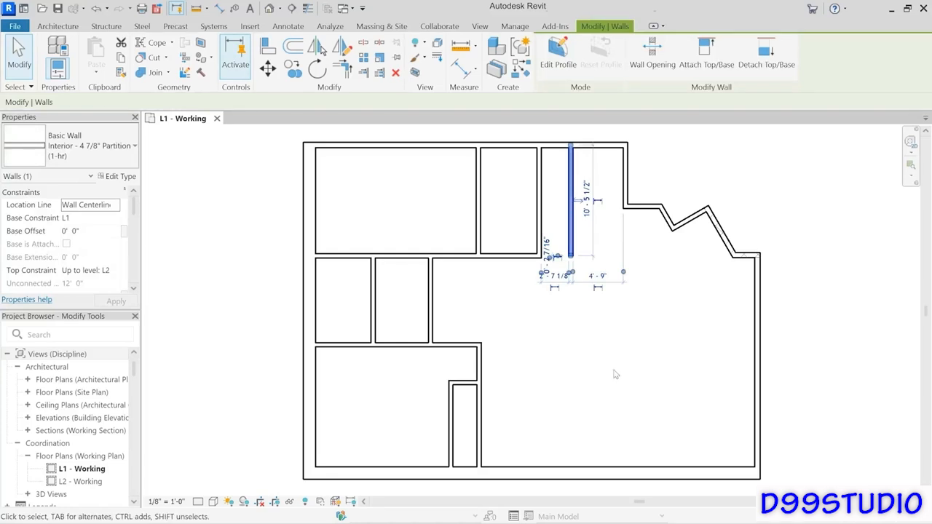
pyautogui.press('m')
pyautogui.press('v')
pyautogui.click(596, 271)
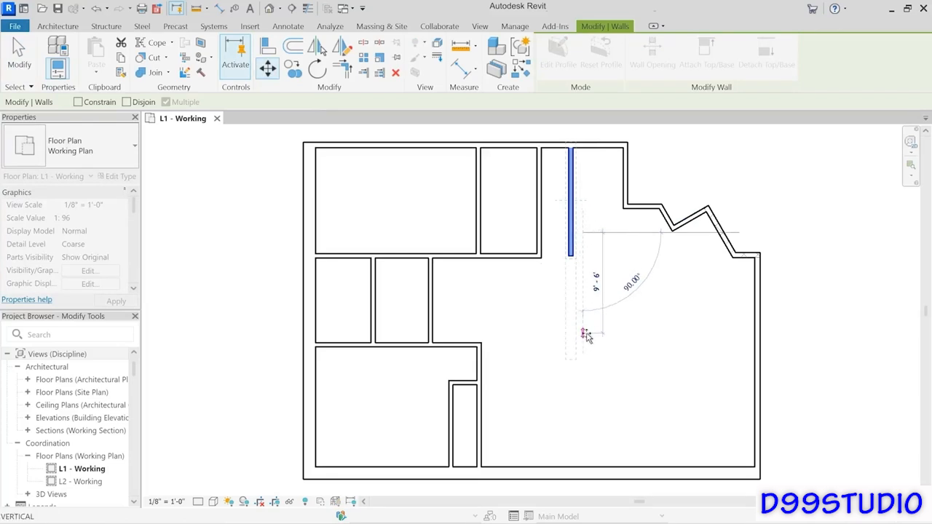
pyautogui.click(587, 336)
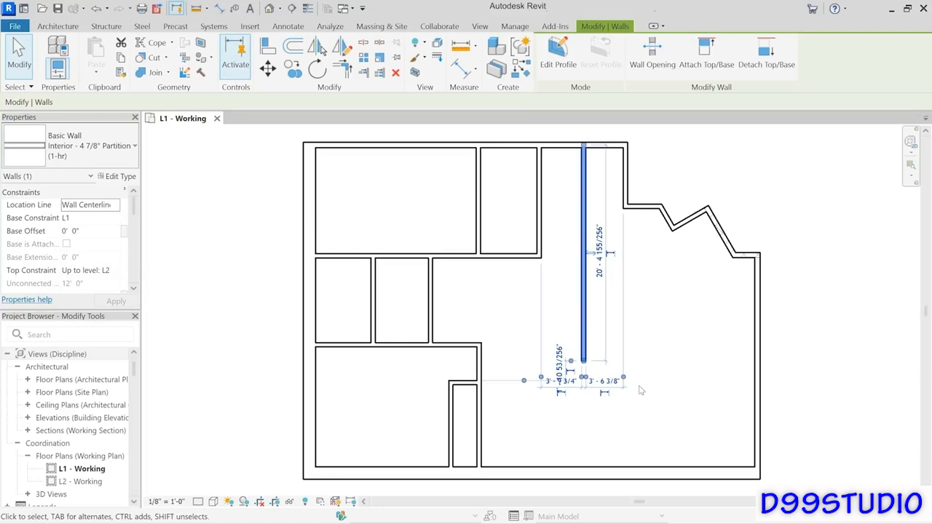
# Move the copied partition with Disjoin on, about 8'-6" south and 1' east, detaching it from the north exterior wall.
pyautogui.click(268, 67)
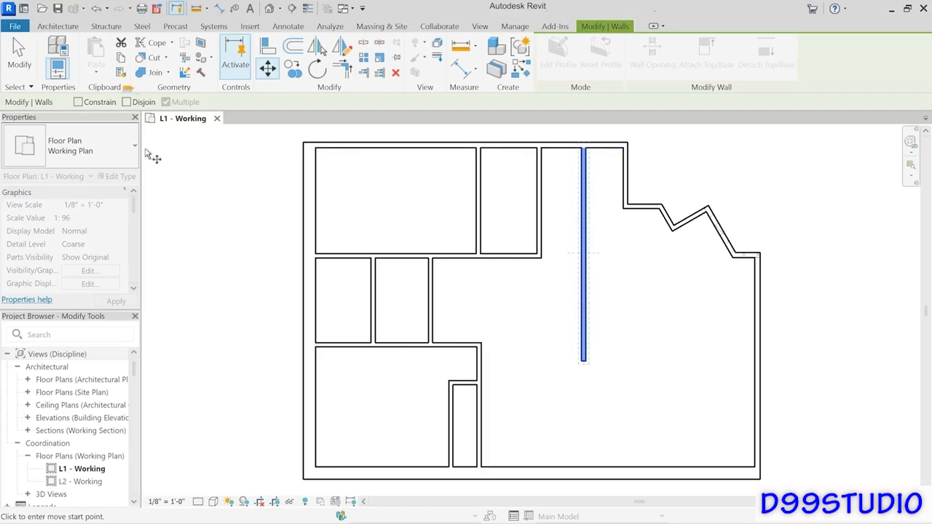
pyautogui.click(127, 103)
pyautogui.click(595, 240)
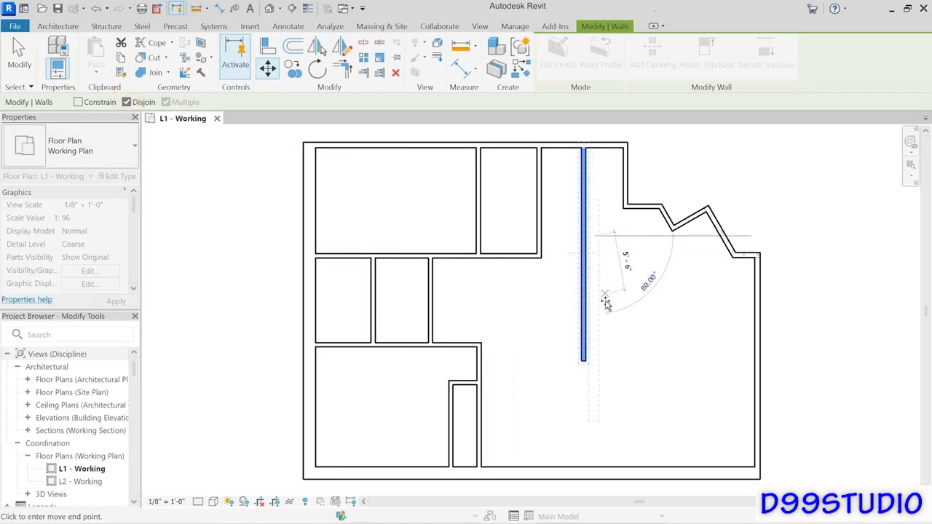
pyautogui.click(606, 324)
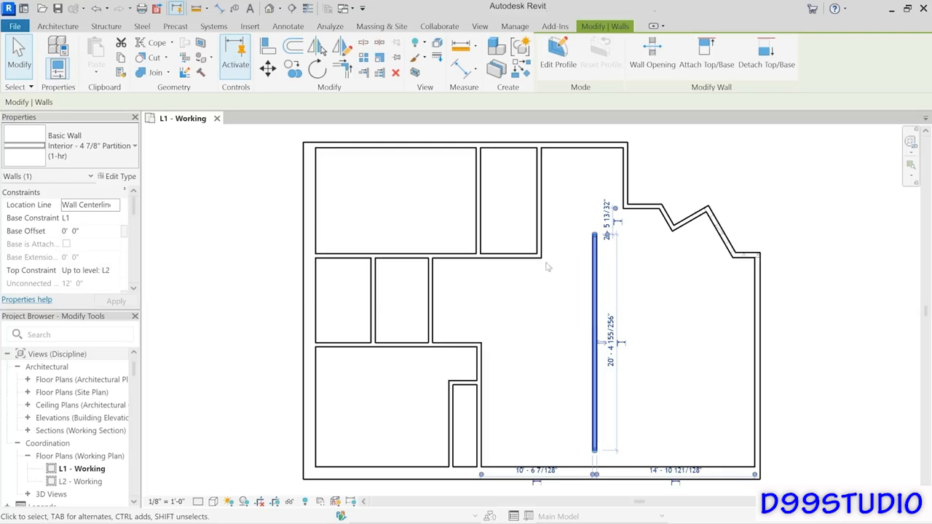
# Start another move of the detached partition.
pyautogui.click(267, 73)
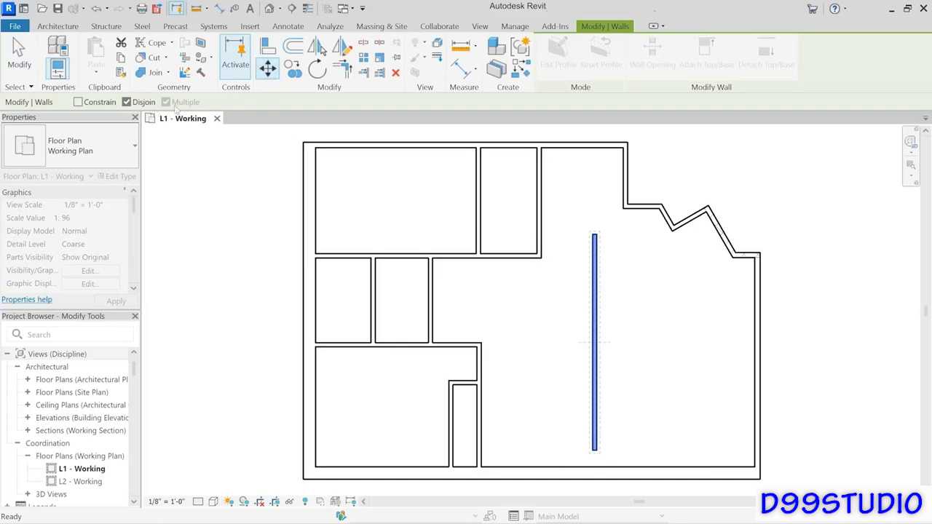
pyautogui.click(127, 102)
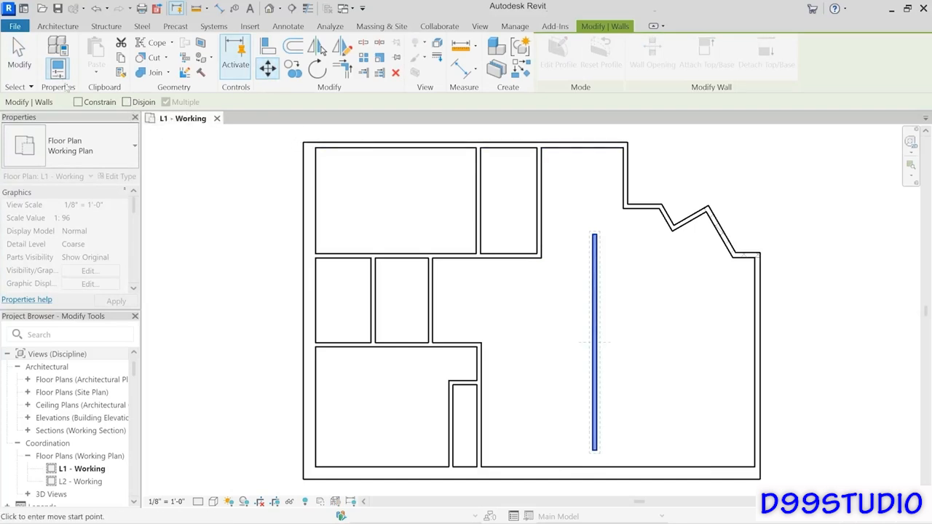
pyautogui.press('Escape')
pyautogui.press('Escape')
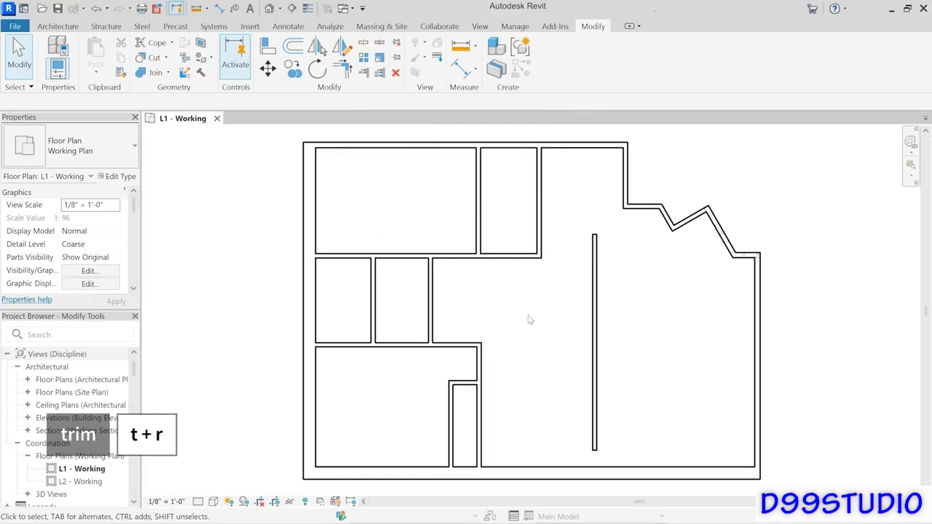
# Trim the upper rooms' shared horizontal partition back to the first vertical partition, and extend it again to form a corner with the second one.
pyautogui.press('t')
pyautogui.press('r')
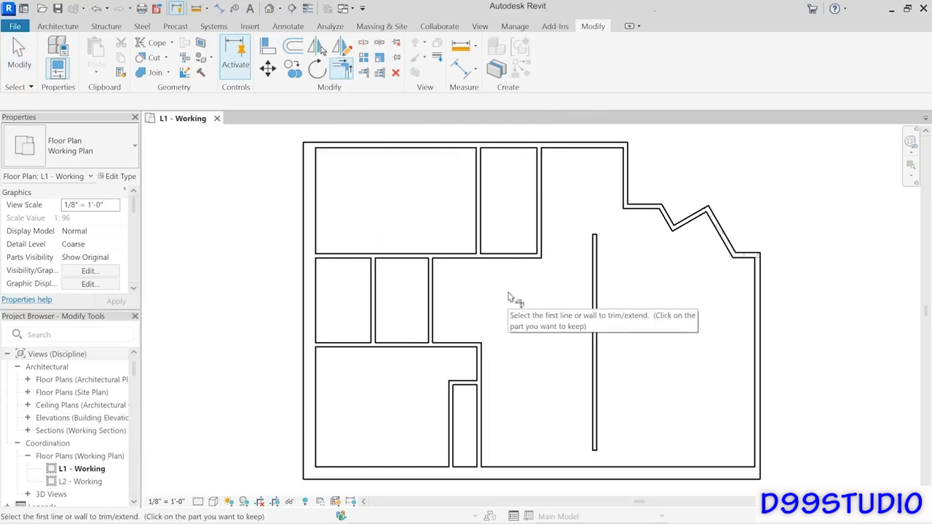
pyautogui.click(450, 265)
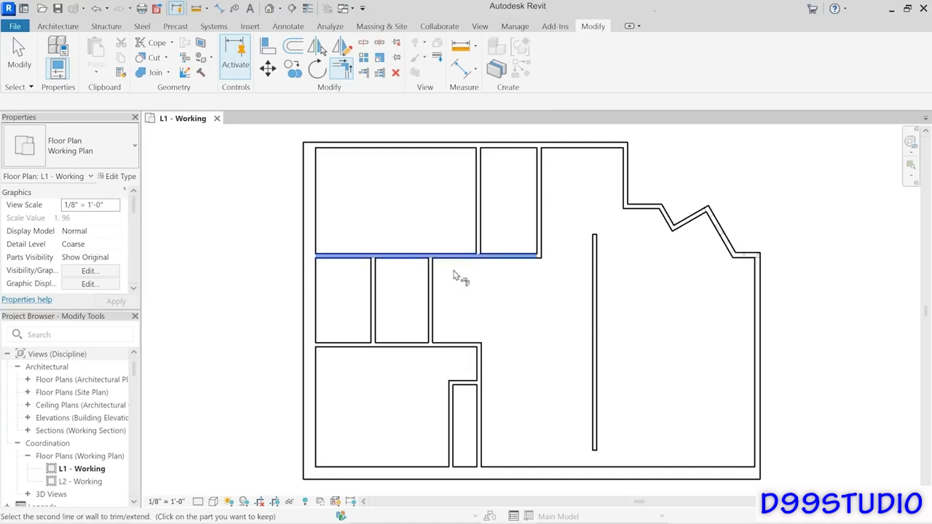
pyautogui.click(483, 213)
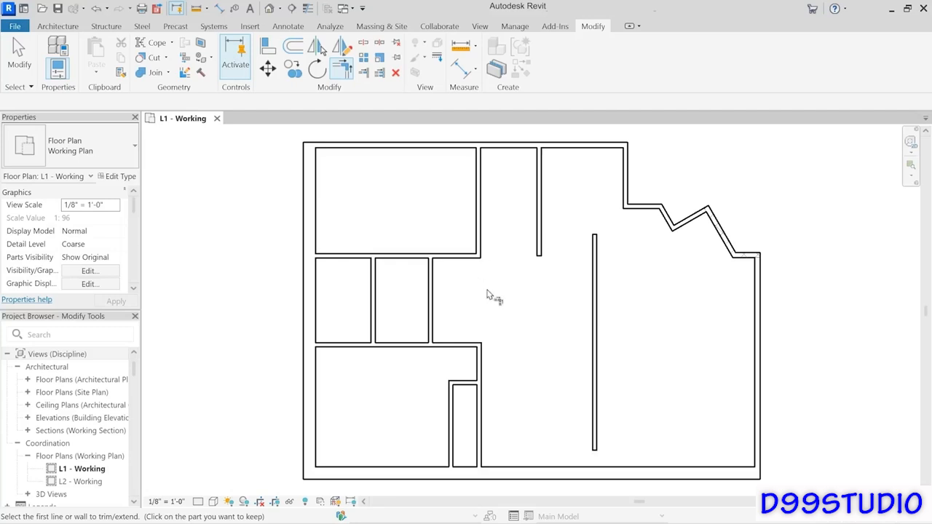
pyautogui.click(458, 257)
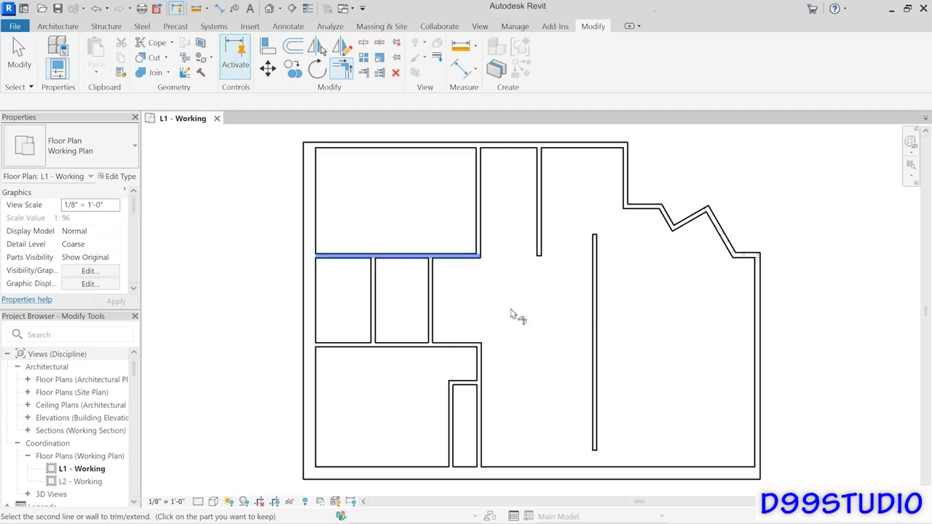
pyautogui.click(543, 200)
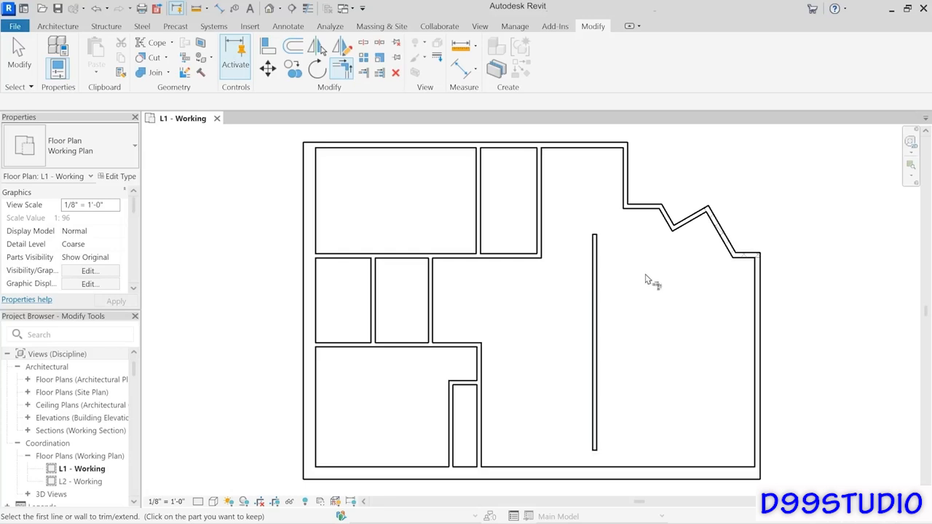
# Trim/extend the upper vertical exterior wall and the adjacent diagonal wall to a common corner.
pyautogui.click(628, 175)
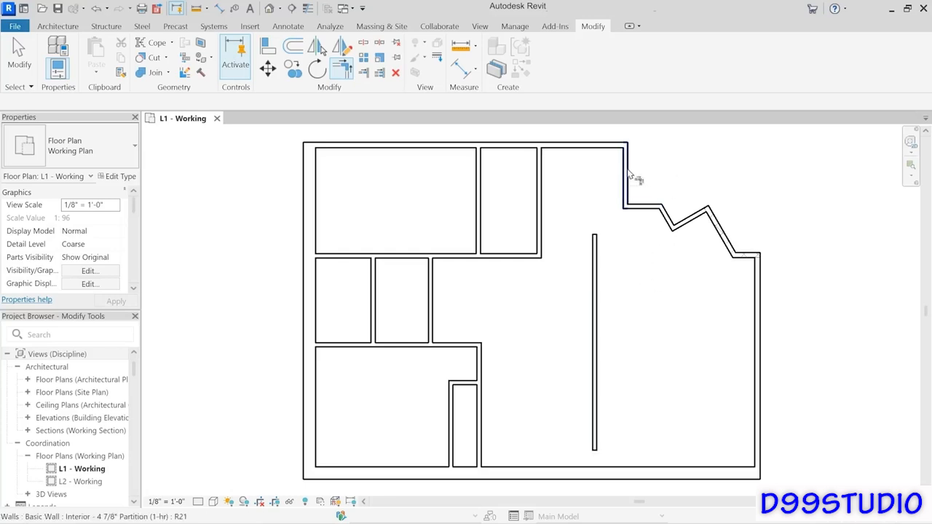
pyautogui.click(694, 231)
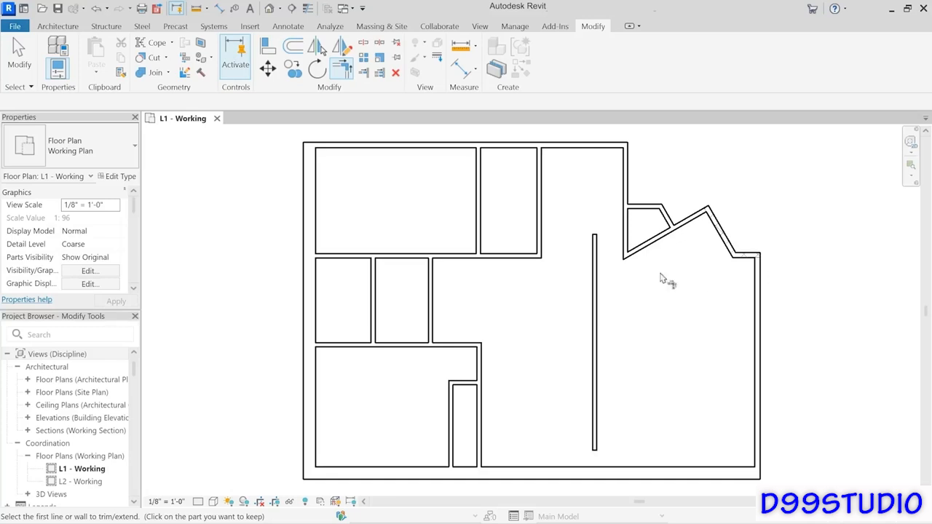
# Try trimming the short horizontal wall to a corner with the extended vertical wall, keeping its lower and its upper part in turn.
pyautogui.click(643, 217)
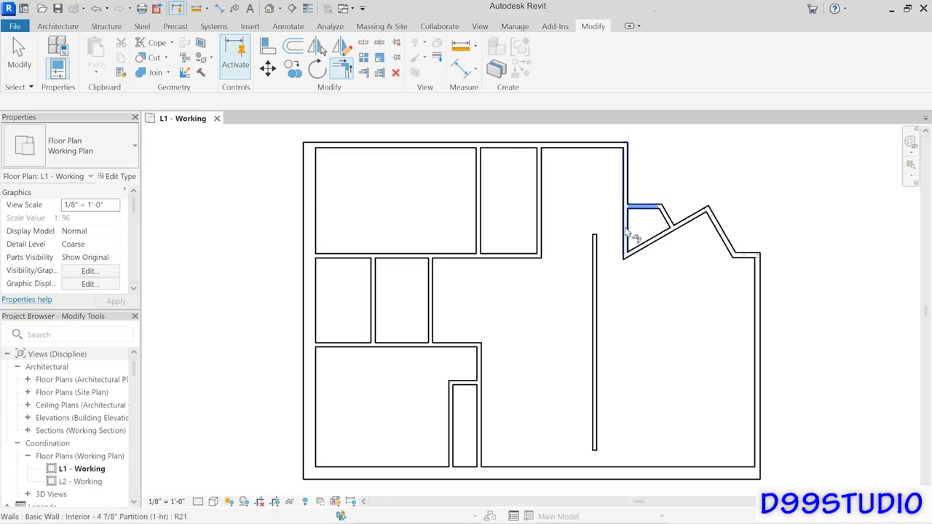
pyautogui.click(626, 233)
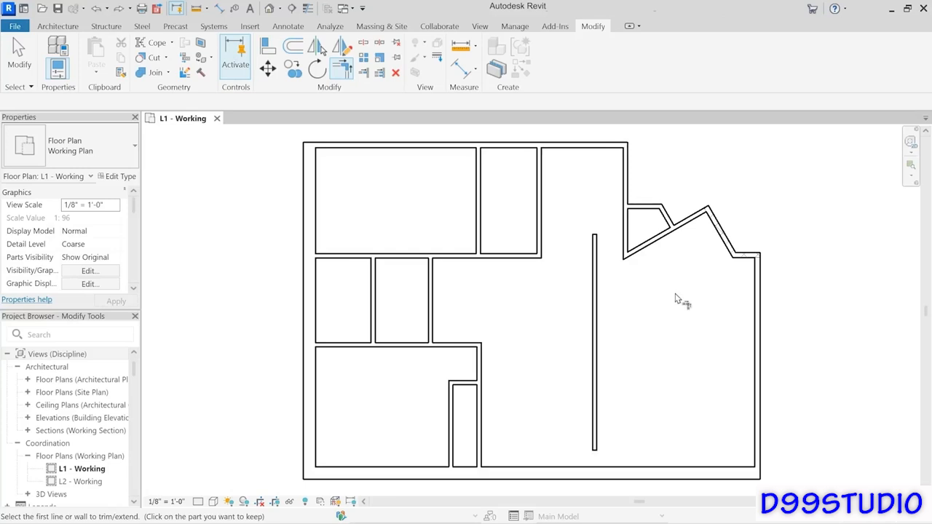
pyautogui.click(641, 204)
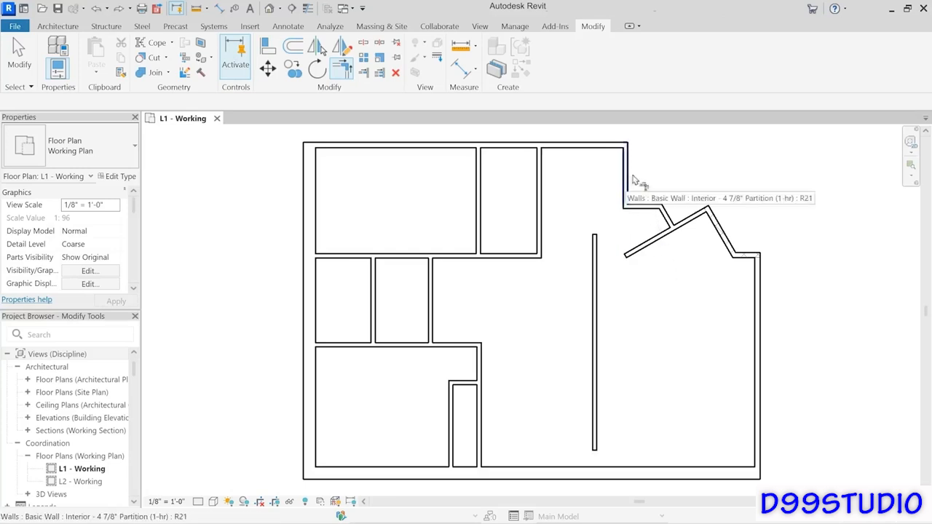
pyautogui.click(628, 182)
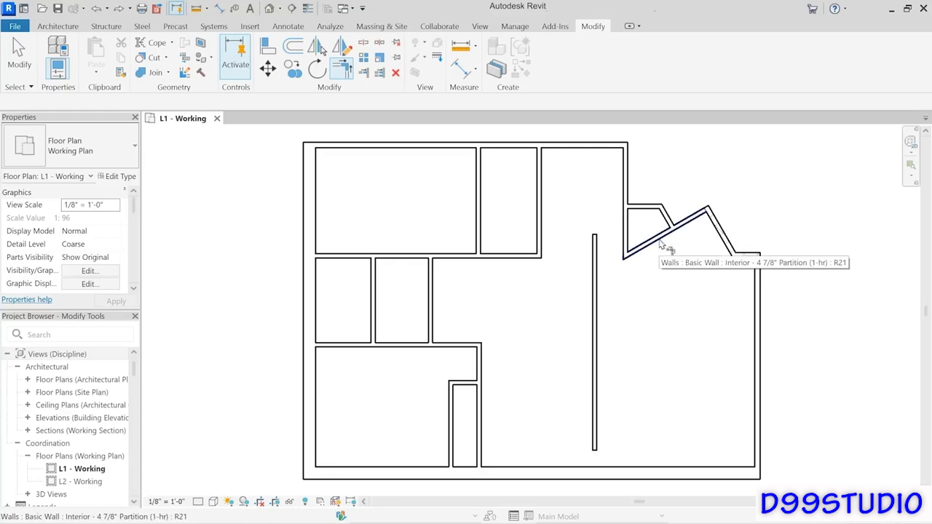
pyautogui.press('Escape')
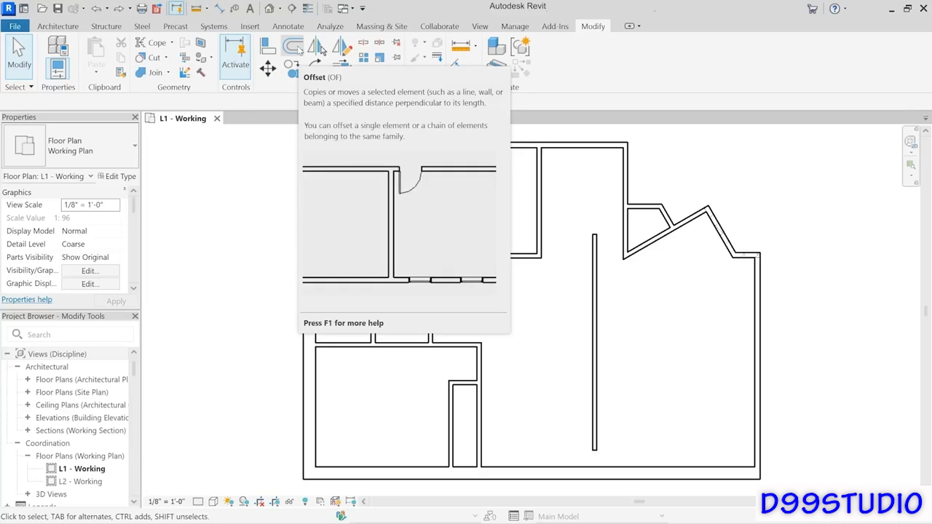
# Offset a copy of the extended diagonal wall by 5' toward the large open room below it.
pyautogui.press('o')
pyautogui.press('f')
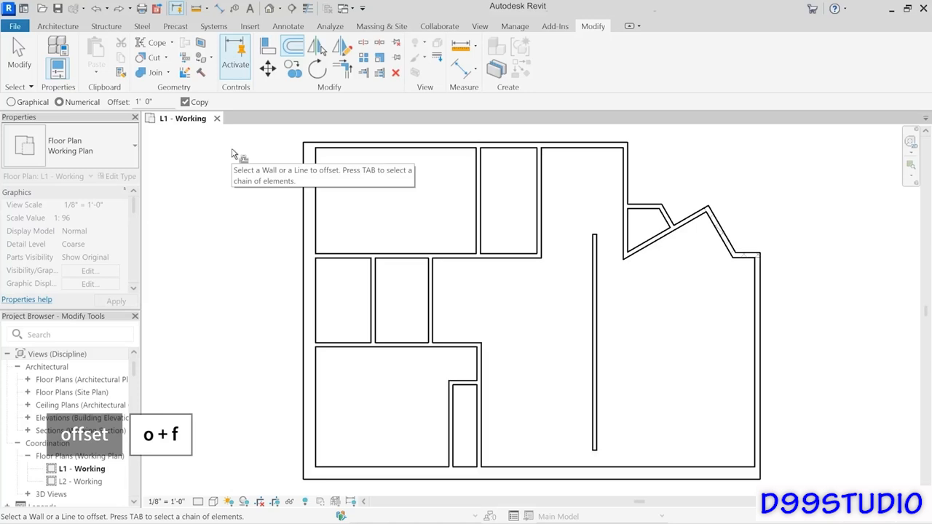
pyautogui.doubleClick(146, 102)
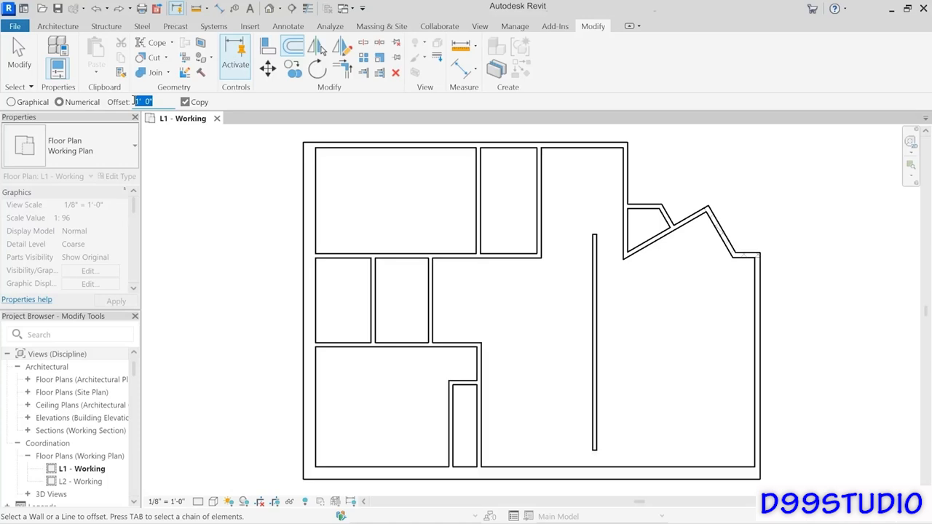
pyautogui.write('5')
pyautogui.press('Return')
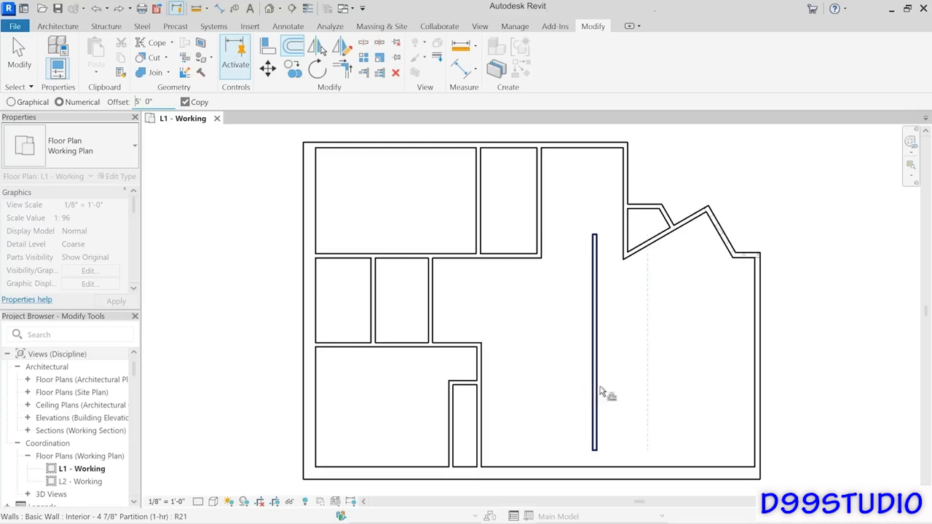
pyautogui.click(656, 247)
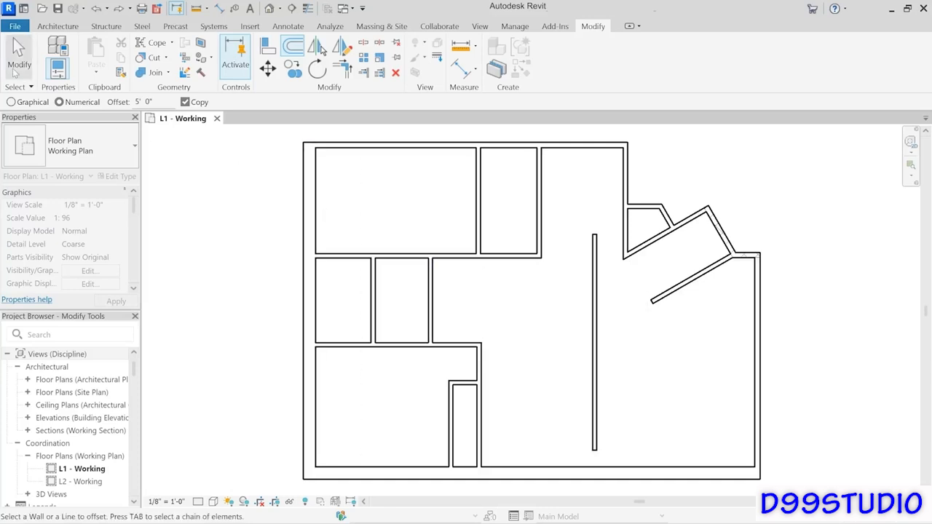
pyautogui.click(14, 67)
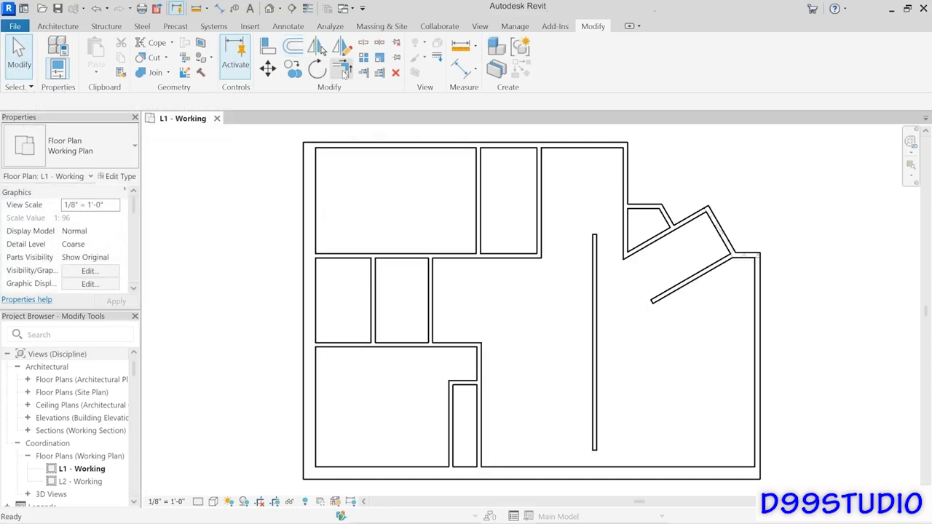
# Trim/extend the offset diagonal wall and the freestanding vertical wall to a corner, keeping the vertical wall's lower part.
pyautogui.press('t')
pyautogui.press('r')
pyautogui.click(688, 281)
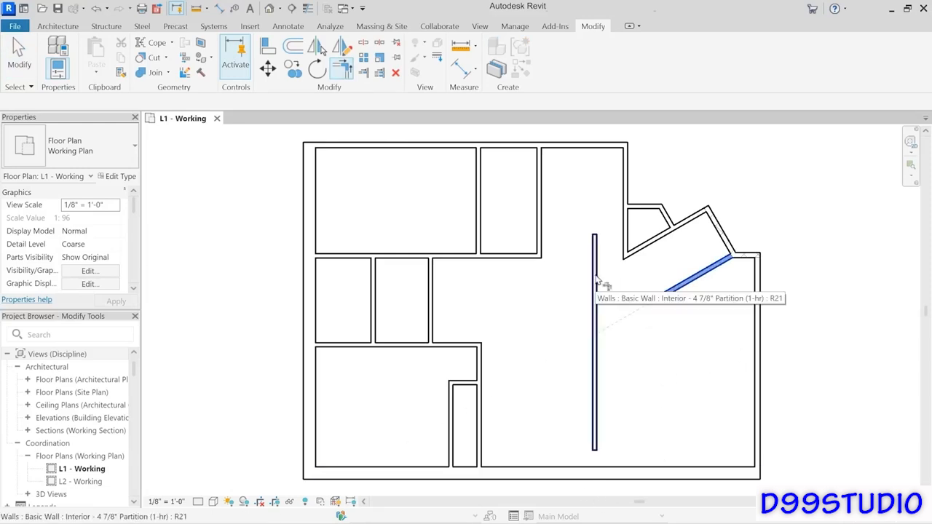
pyautogui.click(596, 377)
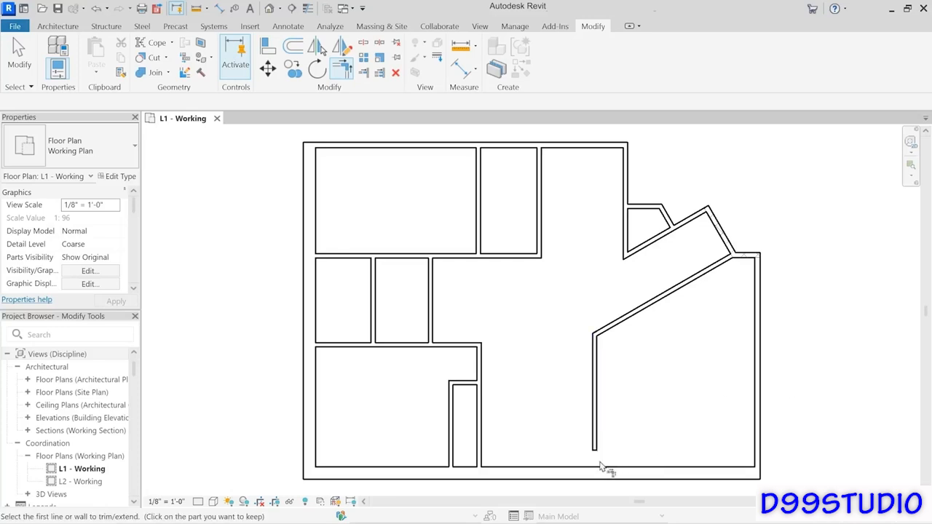
# Try to trim the vertical wall and the bottom exterior wall to a corner, and undo that trim.
pyautogui.click(595, 422)
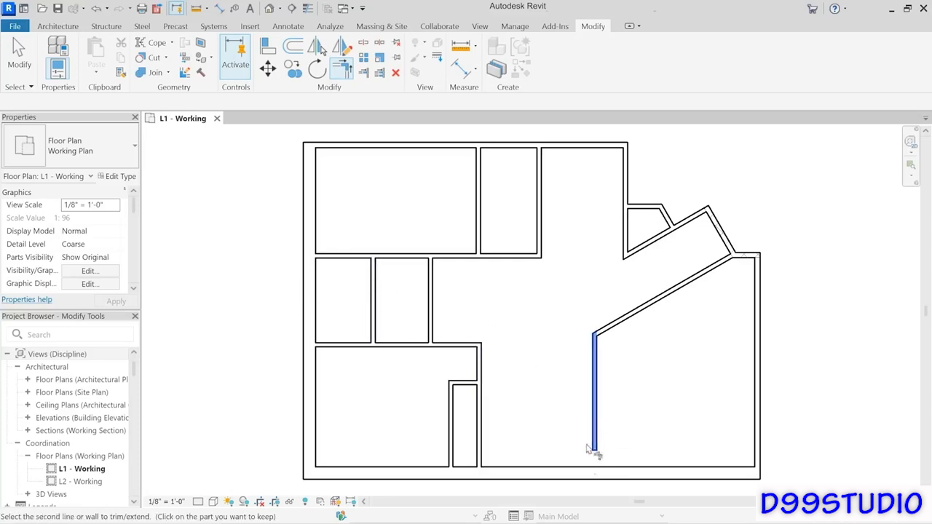
pyautogui.click(579, 477)
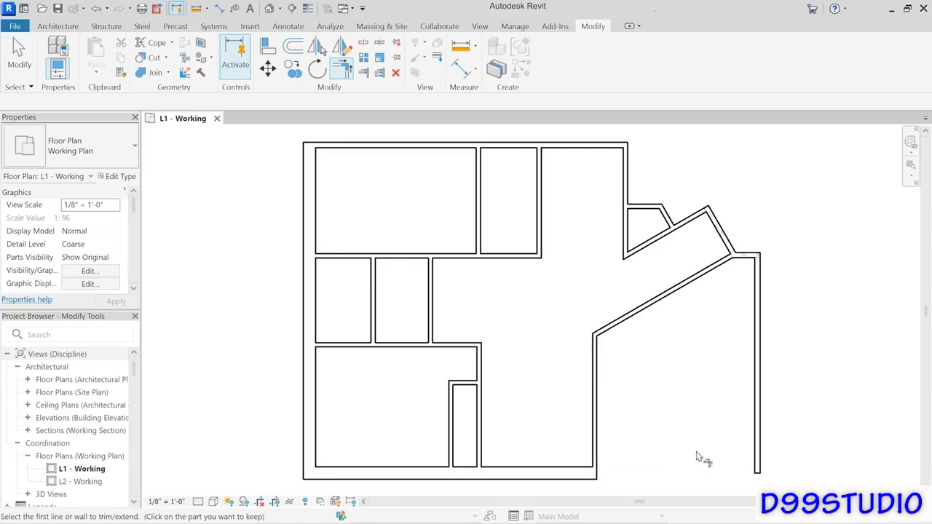
pyautogui.hotkey('ctrl', 'z')
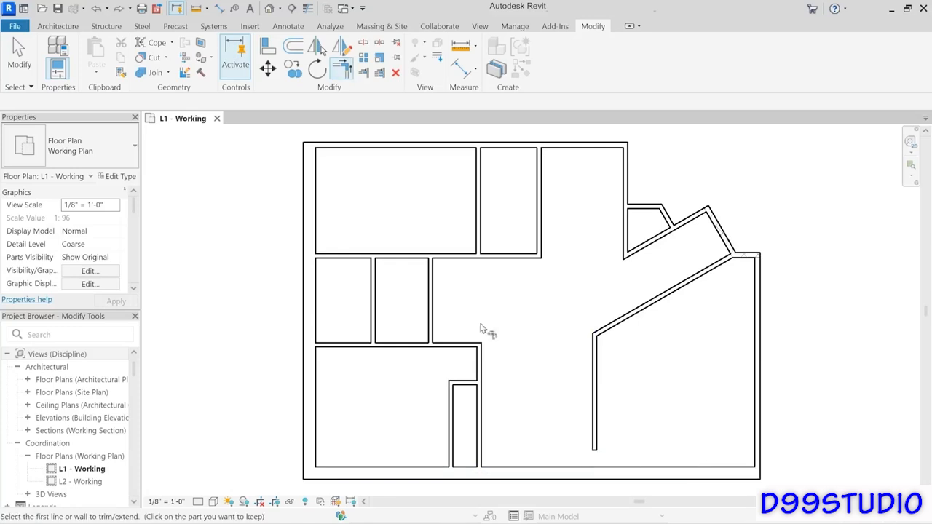
# Extend only the vertical wall to the bottom exterior wall with Trim/Extend Single Element.
pyautogui.click(364, 74)
pyautogui.click(598, 473)
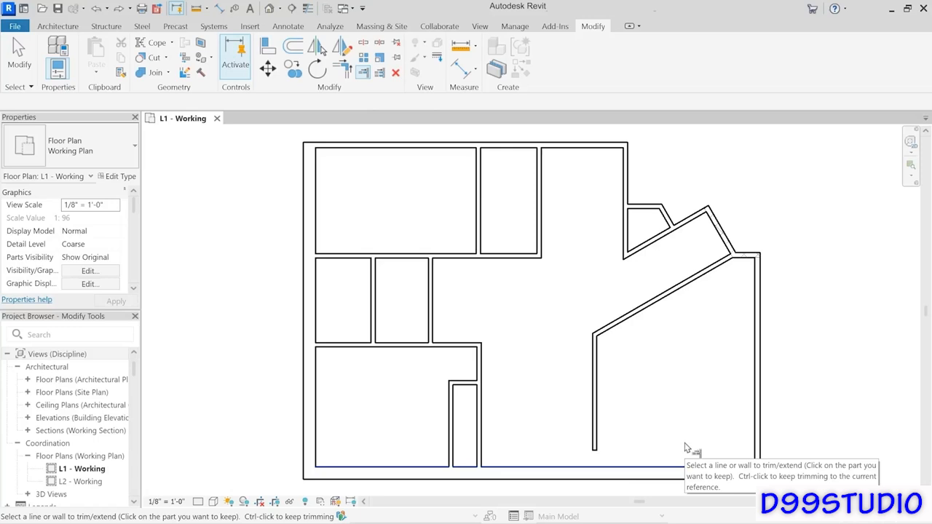
pyautogui.click(599, 404)
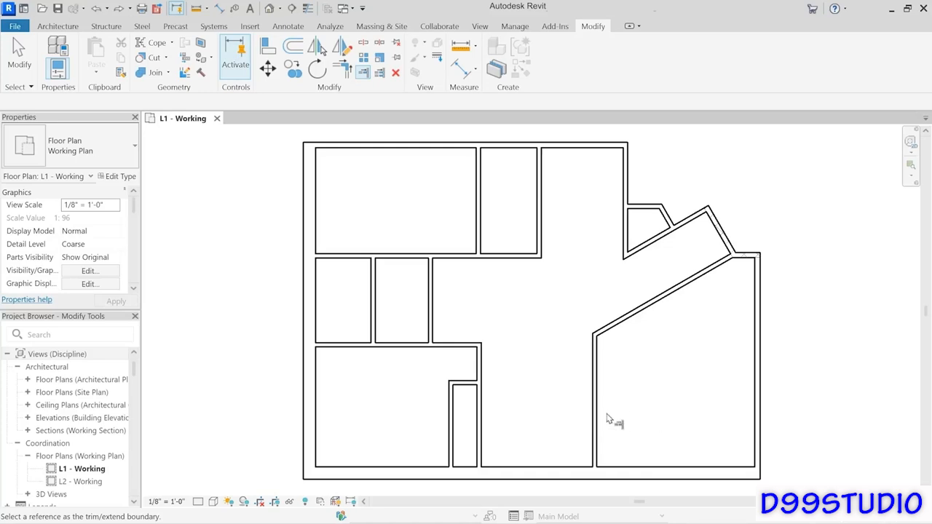
pyautogui.press('Escape')
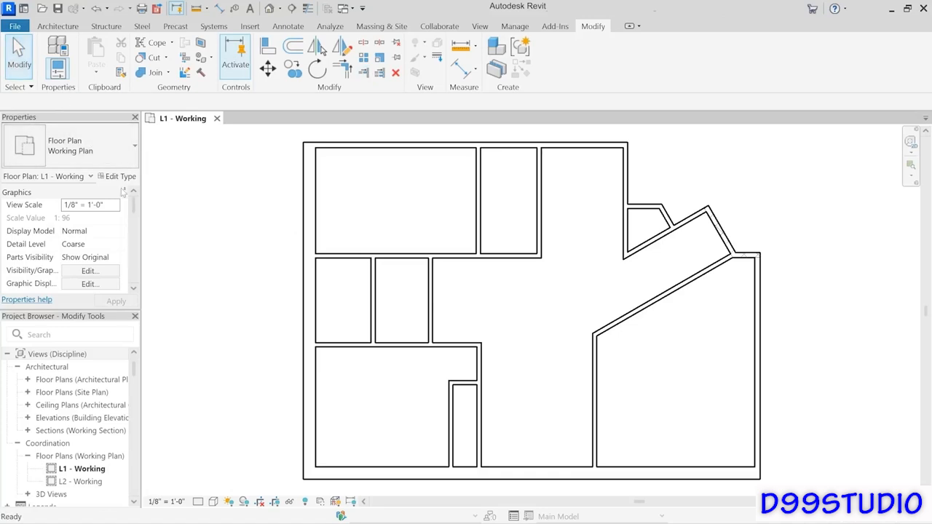
# Draw two chained walls enclosing a closet below the offset diagonal wall: 5'-0" down, and about 5'-5" across to the vertical wall.
pyautogui.click(66, 26)
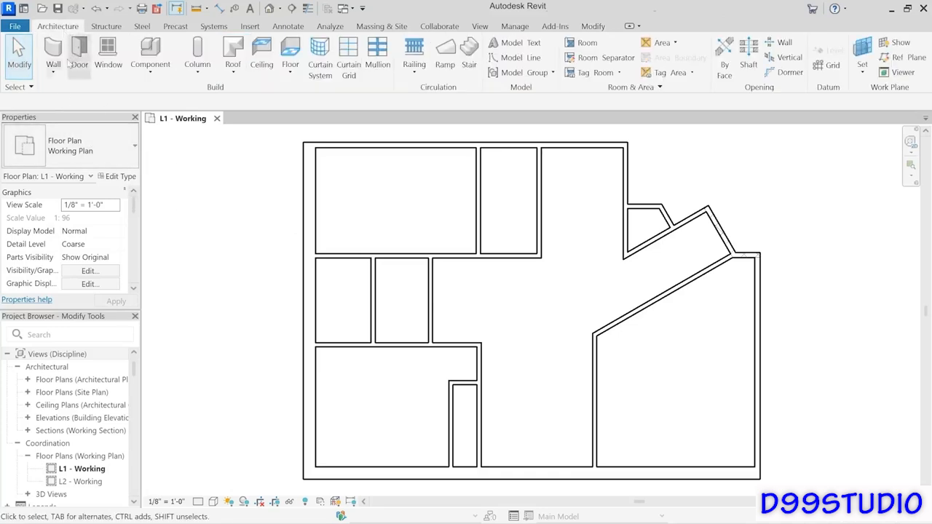
pyautogui.click(54, 53)
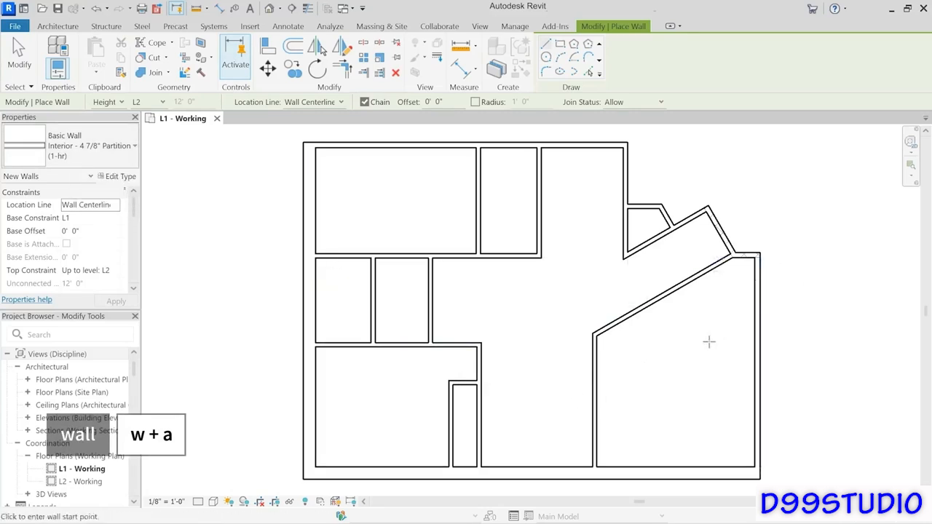
pyautogui.click(654, 302)
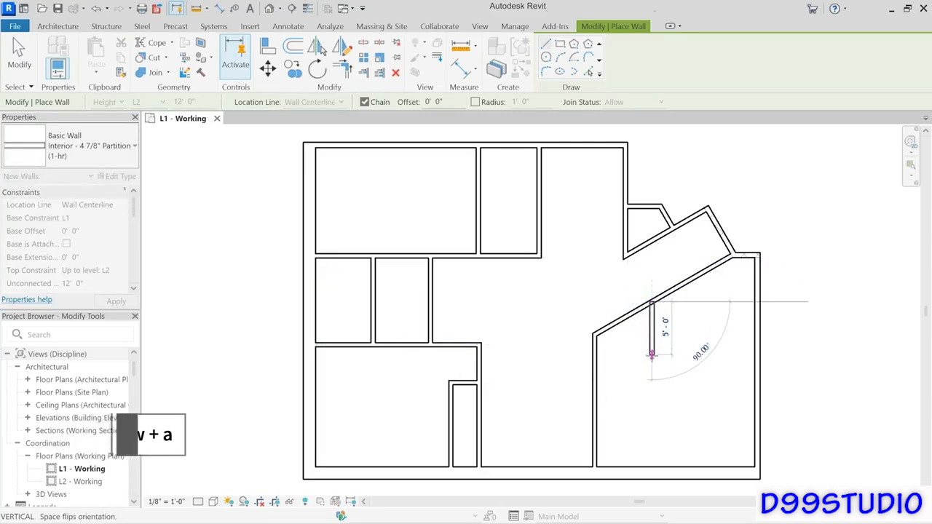
pyautogui.click(652, 355)
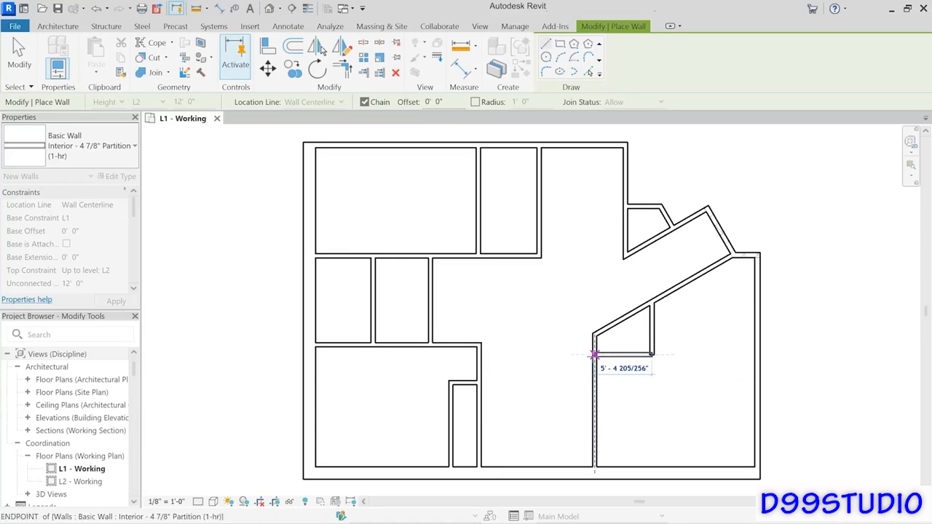
pyautogui.click(596, 354)
# Draw a second pair of chained walls from the diagonal wall down level with the closet wall and across to the right exterior wall.
pyautogui.click(689, 284)
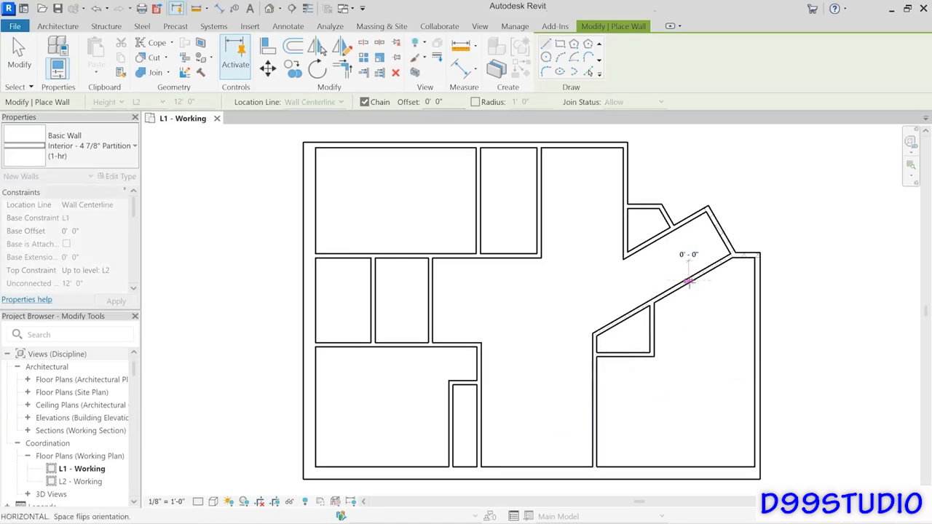
pyautogui.click(688, 355)
pyautogui.click(757, 355)
pyautogui.press('Escape')
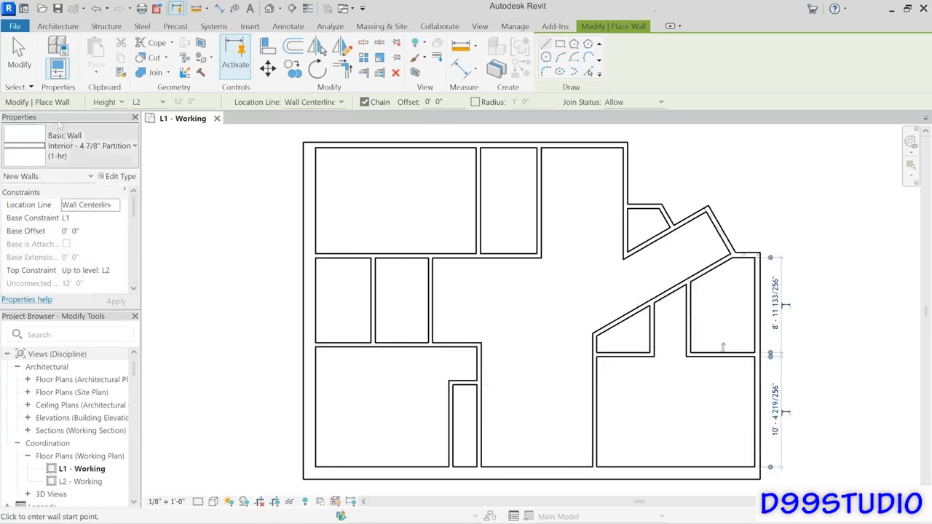
pyautogui.press('Escape')
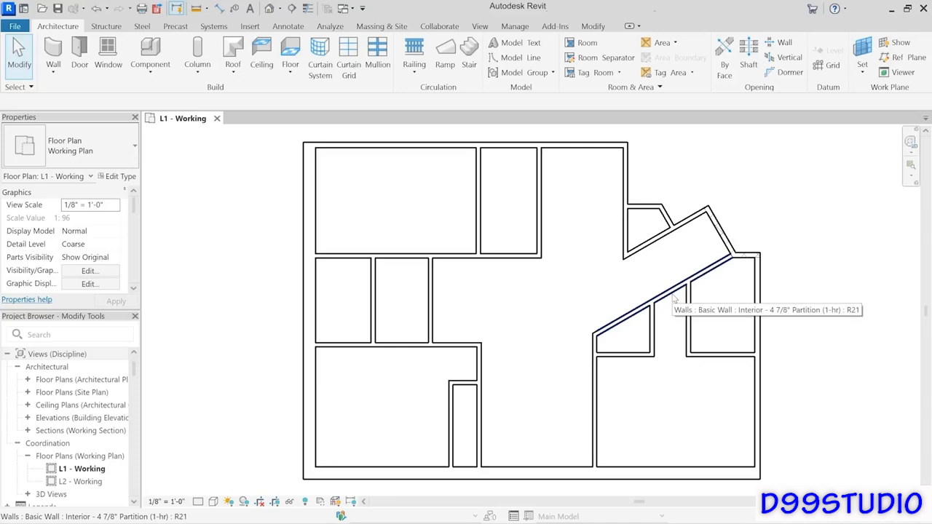
pyautogui.click(593, 30)
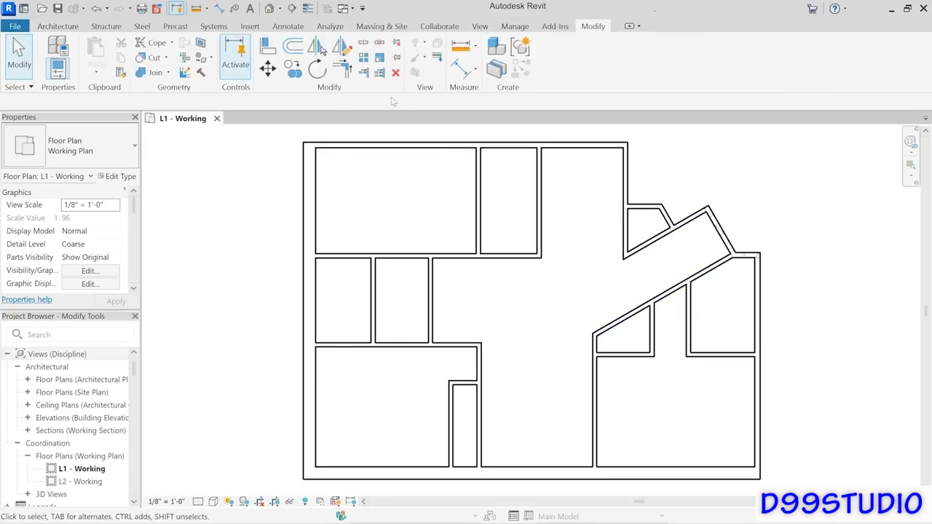
# Try to trim the offset diagonal wall and the left closet's vertical wall to a corner, and cancel the trim.
pyautogui.click(342, 67)
pyautogui.click(639, 315)
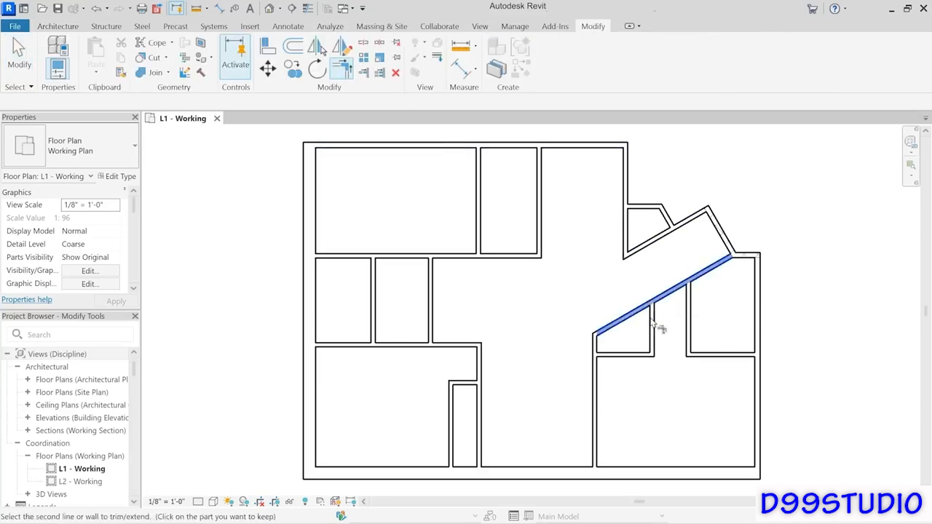
pyautogui.click(652, 324)
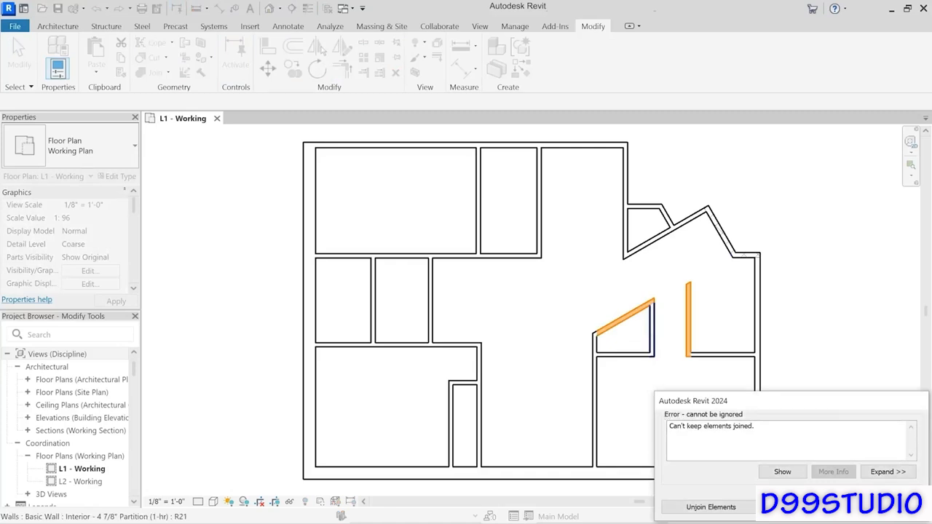
pyautogui.click(888, 507)
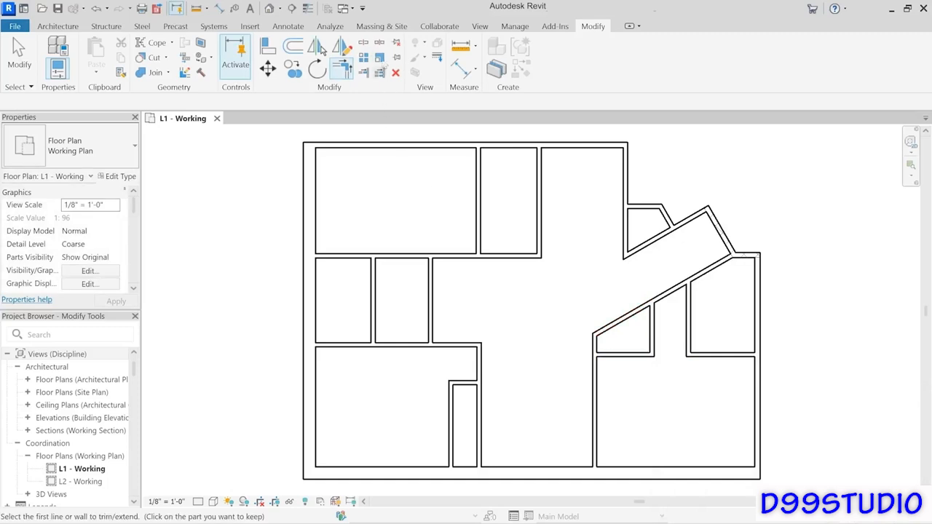
# Split the diagonal wall between the two closets and try to trim its lower part to a corner with the left closet's vertical wall.
pyautogui.click(364, 44)
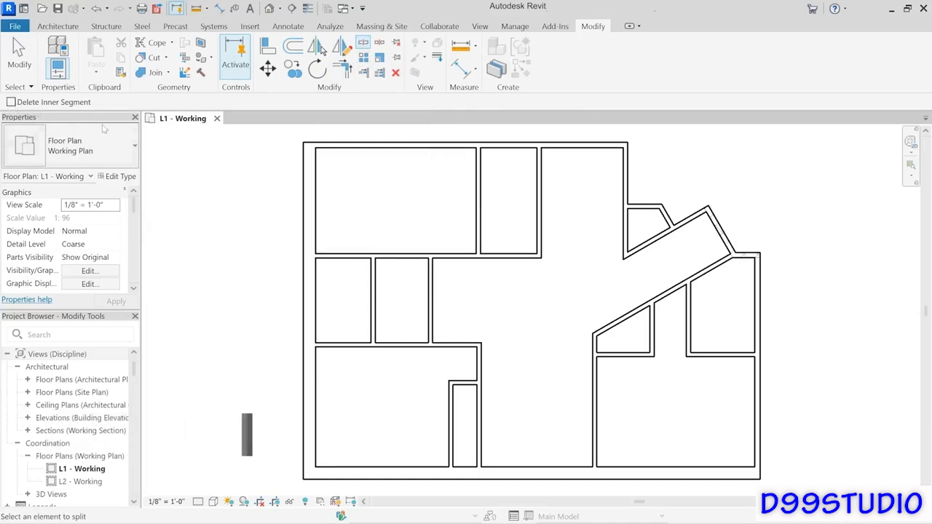
pyautogui.click(670, 286)
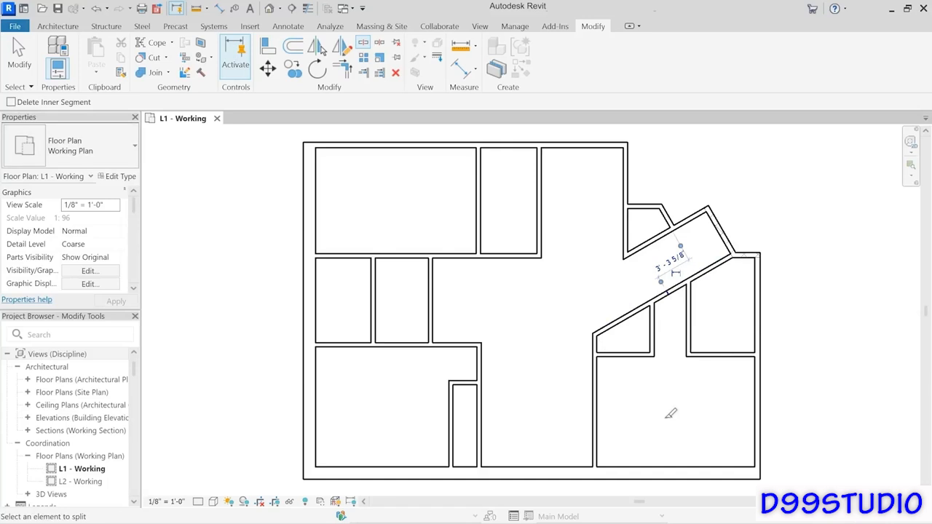
pyautogui.click(343, 67)
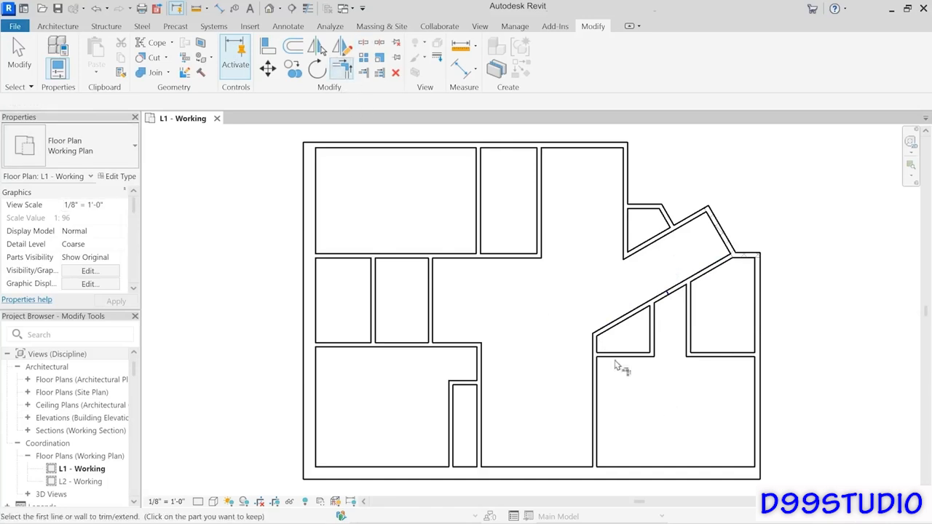
pyautogui.click(645, 313)
pyautogui.click(652, 327)
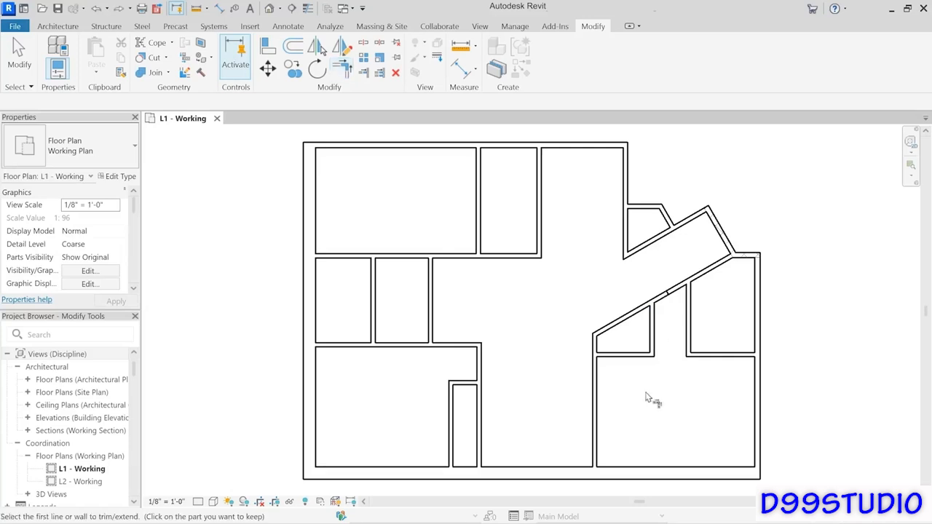
pyautogui.press('Escape')
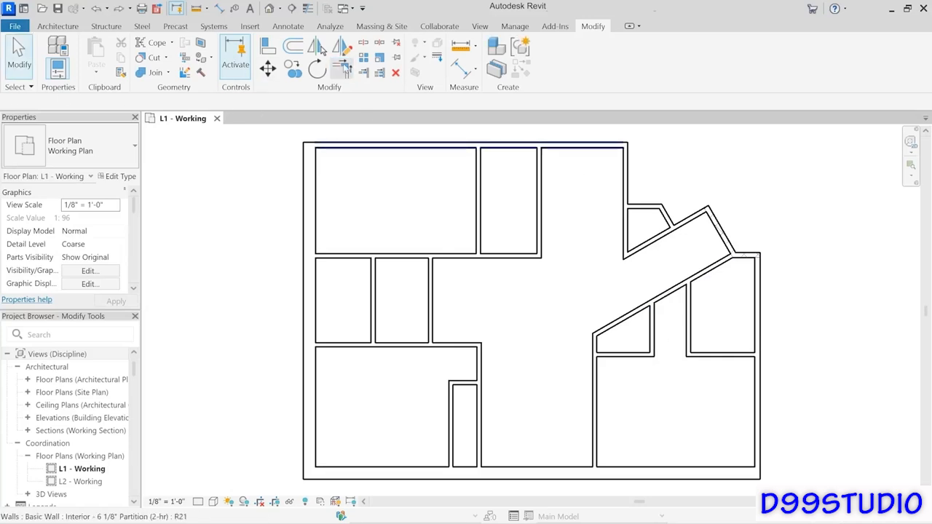
# Split the diagonal wall at both closet walls with Delete Inner Segment on, removing the piece between the closets.
pyautogui.click(363, 42)
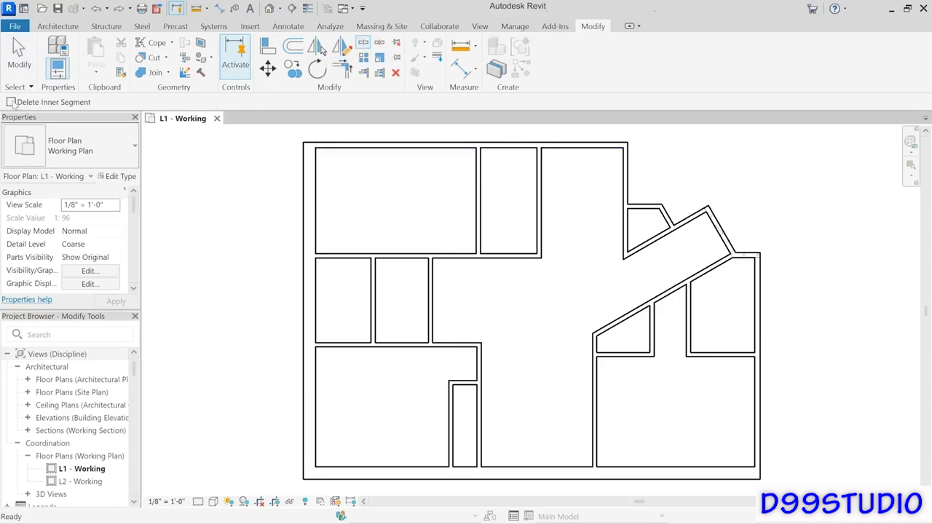
pyautogui.click(11, 102)
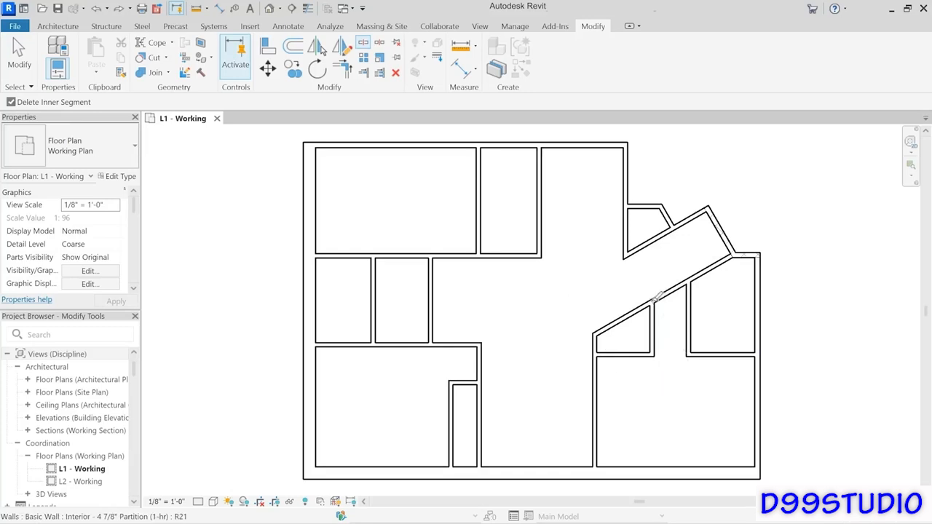
pyautogui.click(693, 278)
pyautogui.click(674, 288)
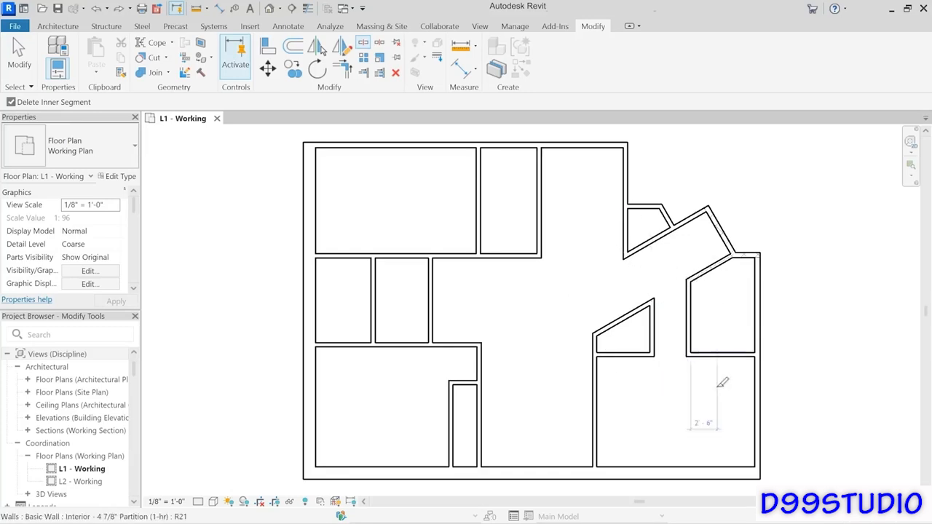
pyautogui.click(19, 55)
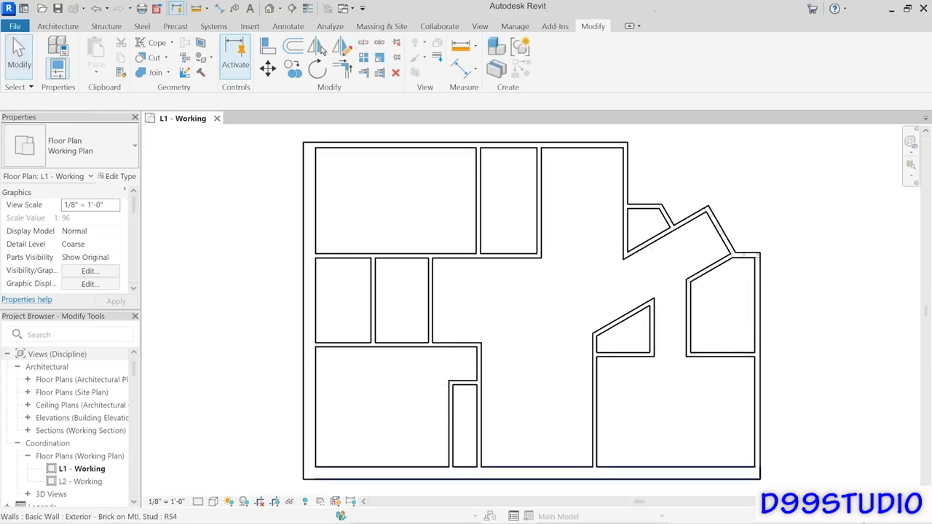
# Move the long vertical wall between the central space and the lower-right room a short distance to the right.
pyautogui.moveTo(595, 423); pyautogui.dragTo(616, 423)
pyautogui.click(690, 440)
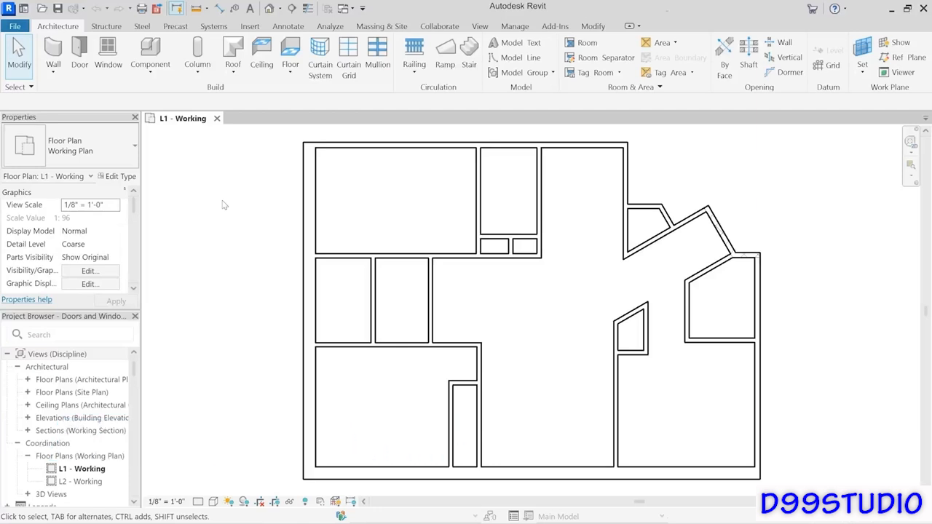
# Place a 36" x 84" Door-Passage-Single-Flush in the angled entry's end wall, 4" from its upper corner.
pyautogui.click(80, 54)
pyautogui.press('d')
pyautogui.press('r')
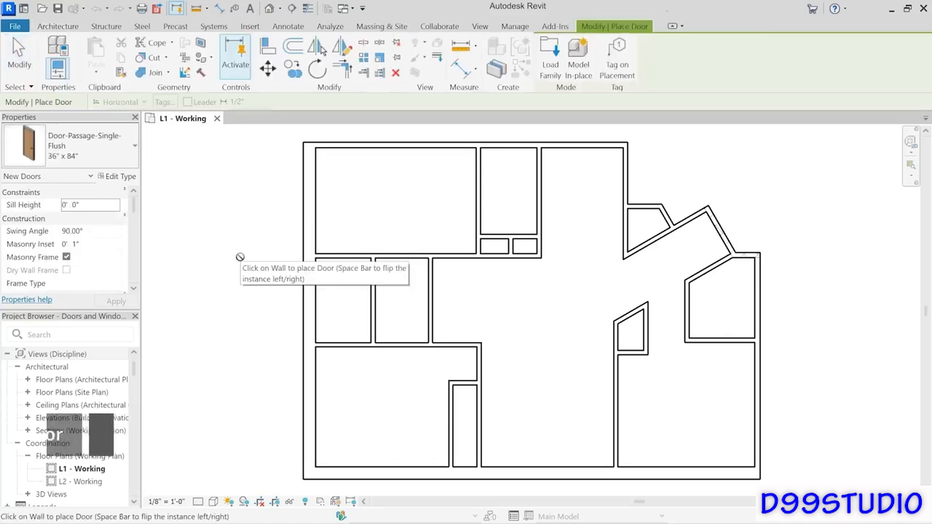
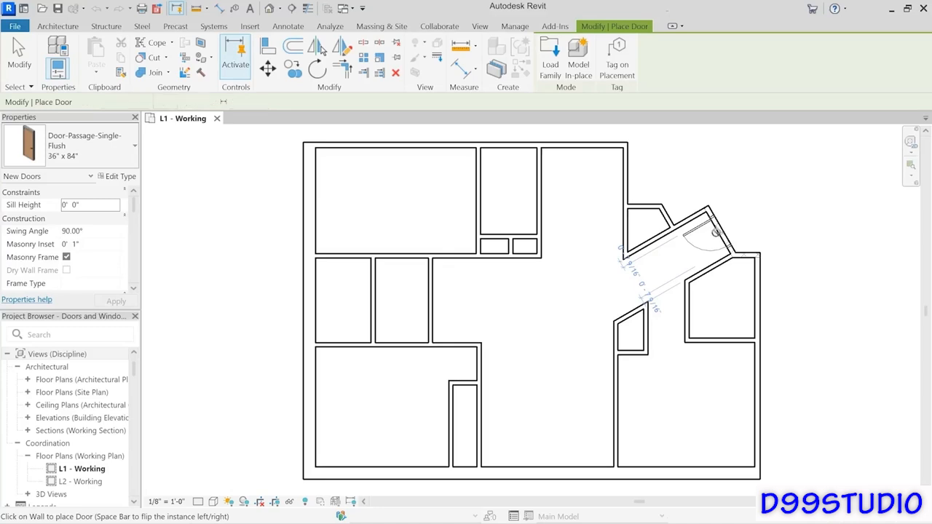
pyautogui.click(717, 231)
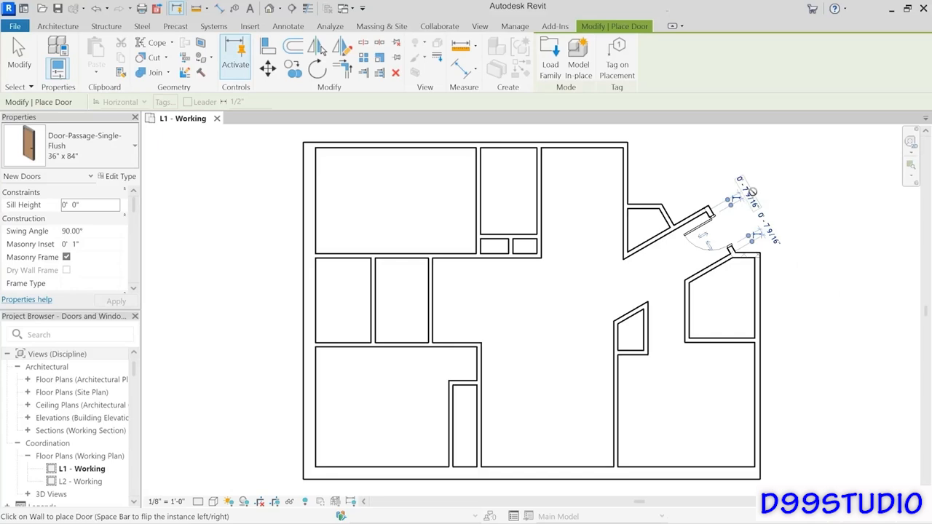
pyautogui.click(748, 193)
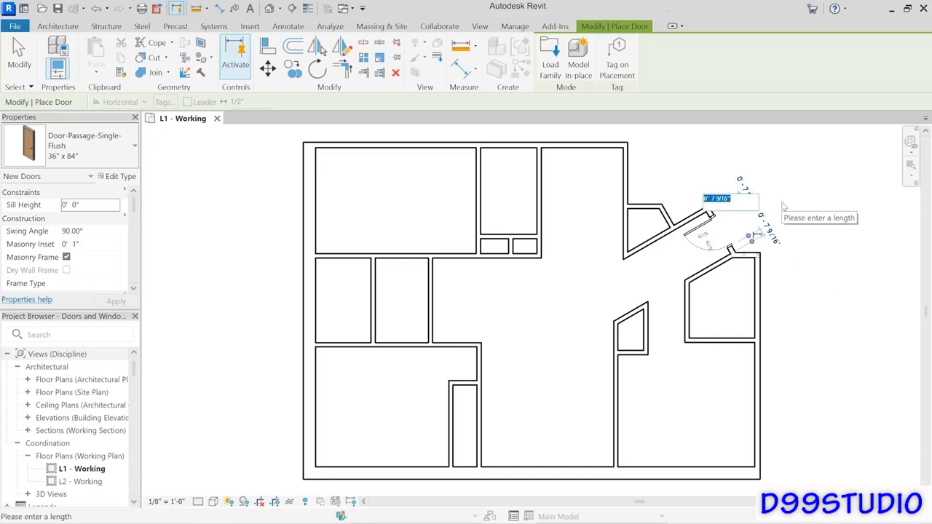
pyautogui.write('0 4')
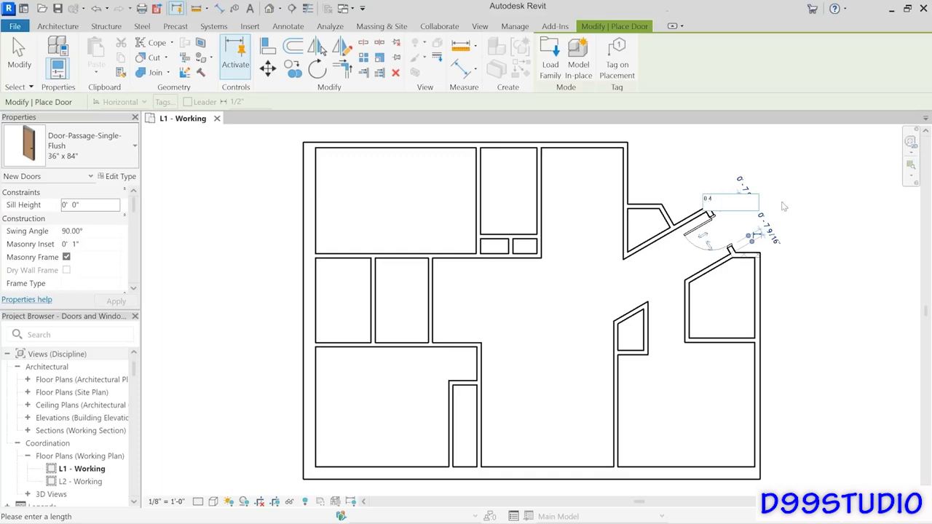
pyautogui.press('Return')
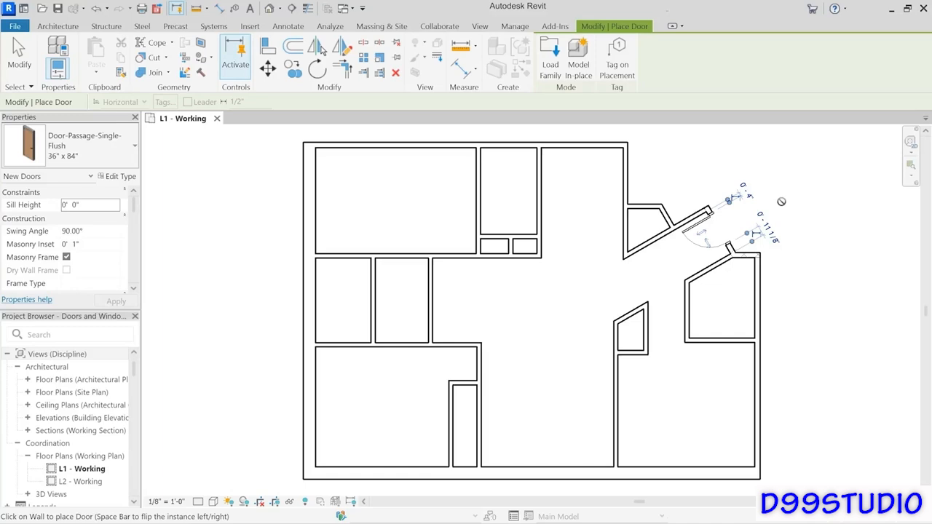
# Choose the 30" x 84" Door-Passage-Single-Flush type and place a door in the diagonal wall of the closet beside the entry.
pyautogui.click(86, 158)
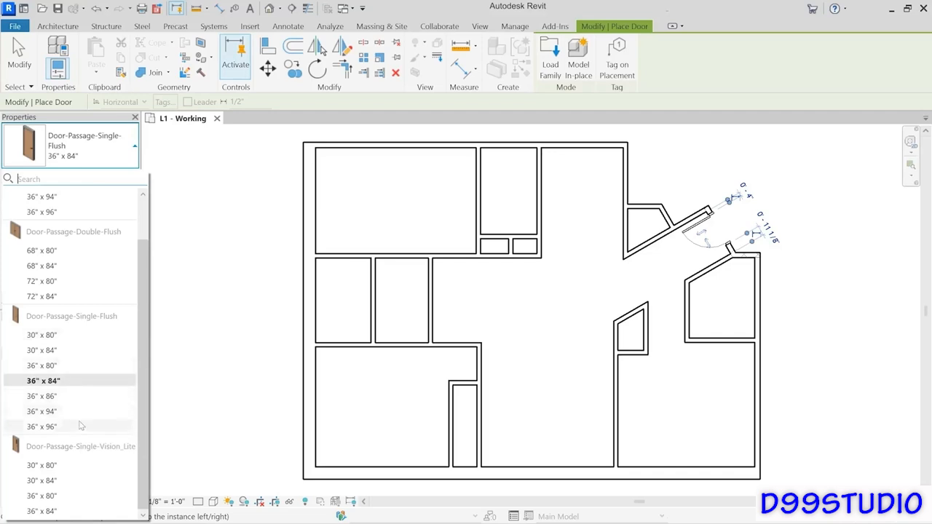
pyautogui.moveTo(64, 352)
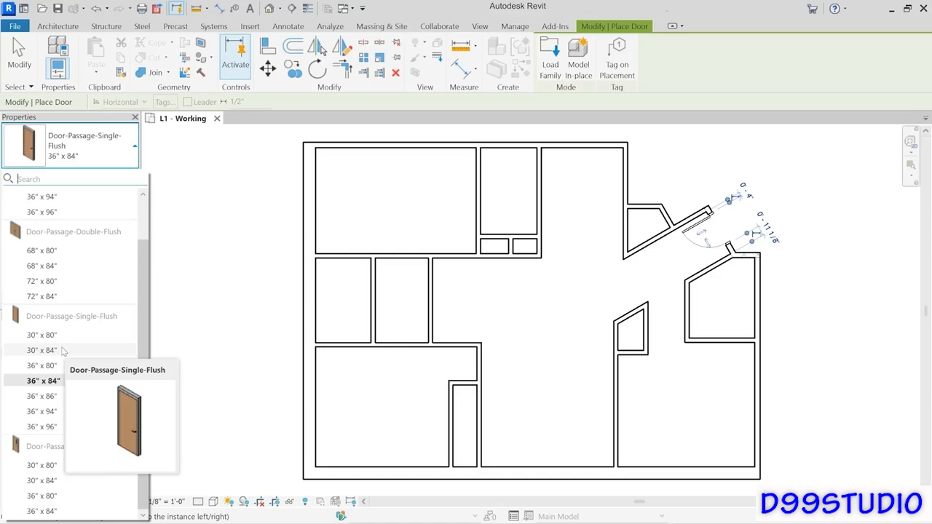
pyautogui.click(44, 351)
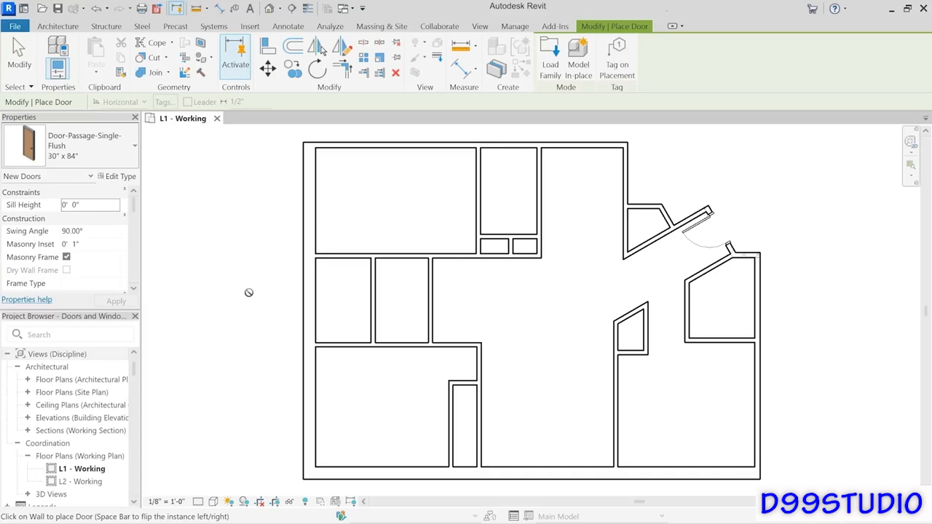
pyautogui.click(705, 277)
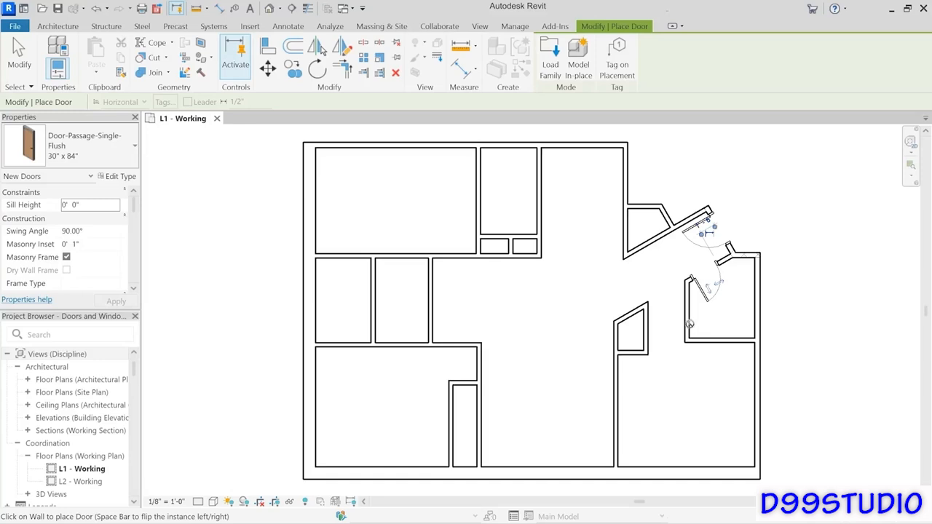
# Place a 30" x 84" door in the vertical wall between the two upper-left rooms, 4" from the wall below it.
pyautogui.click(481, 213)
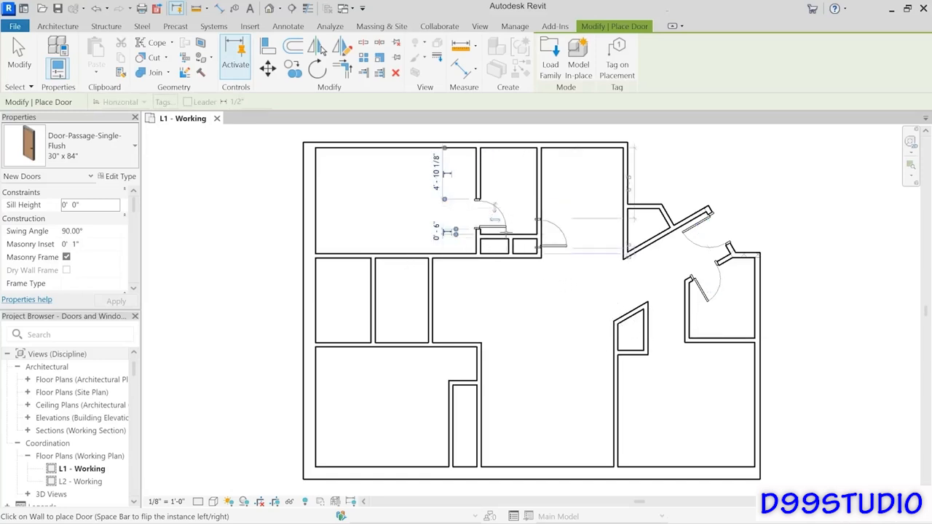
pyautogui.click(435, 230)
pyautogui.write('0 4')
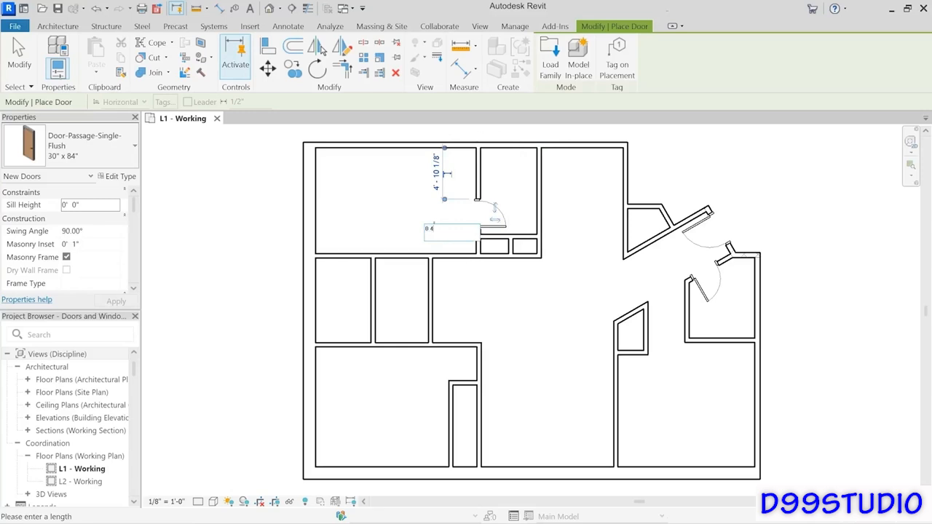
pyautogui.press('Return')
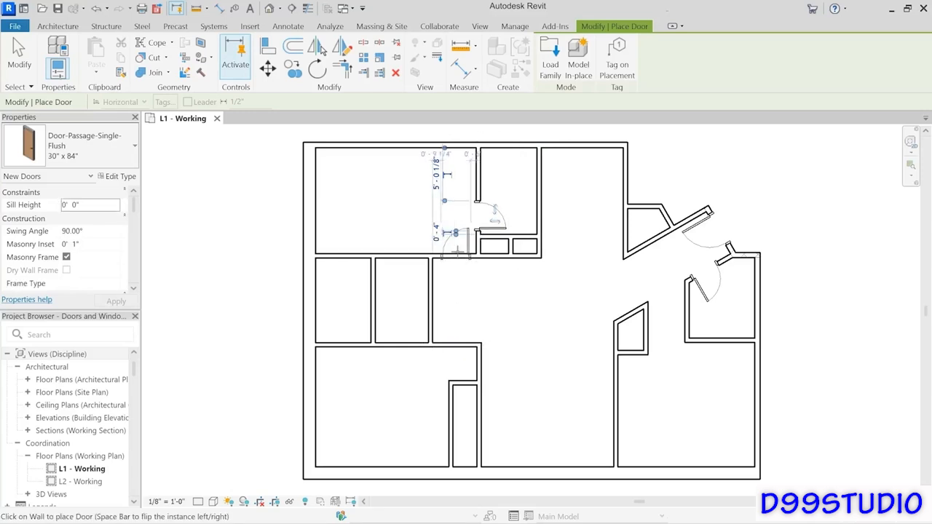
# Place a 30" x 84" door in the upper-left room's bottom wall, 4" from the vertical wall to its right.
pyautogui.click(469, 247)
pyautogui.click(467, 284)
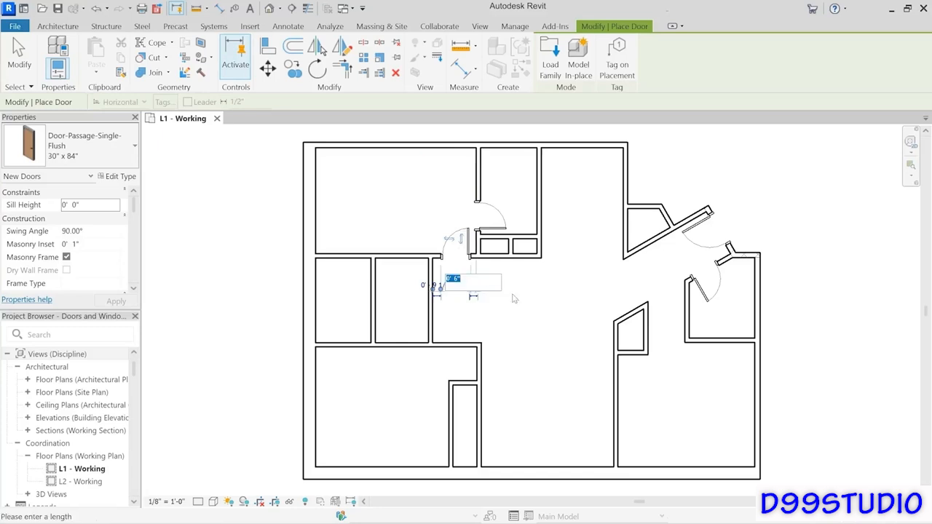
pyautogui.write('4')
pyautogui.press('Return')
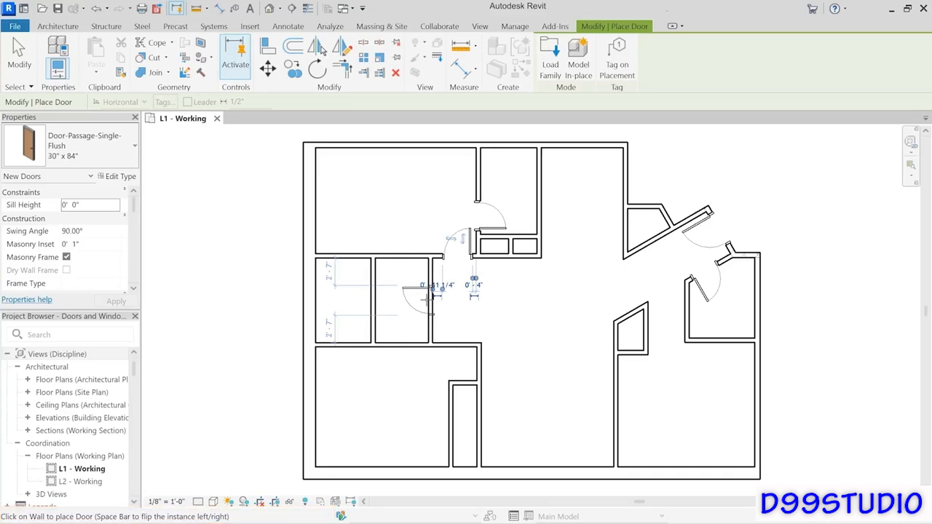
# Place 30" x 84" doors with flipped swings in the second middle-left room's right wall and the leftmost small room's top wall.
pyautogui.press('space')
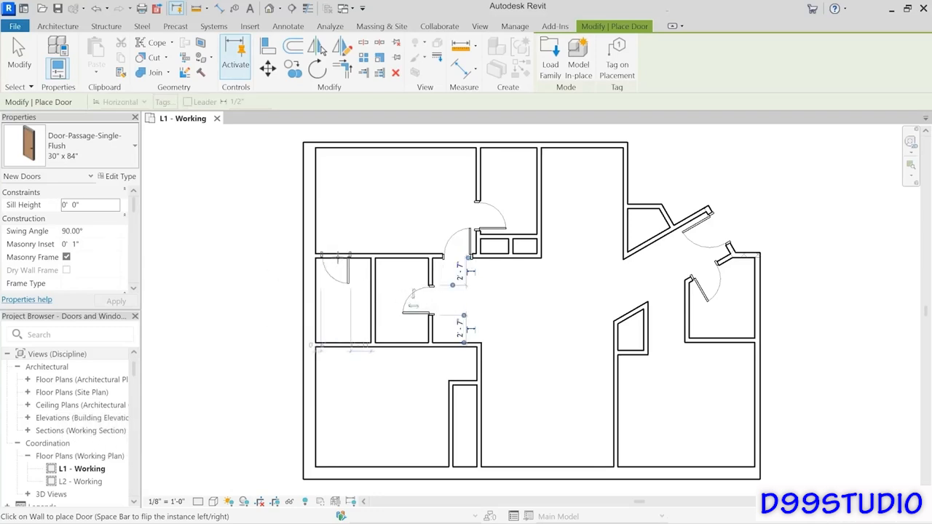
pyautogui.press('space')
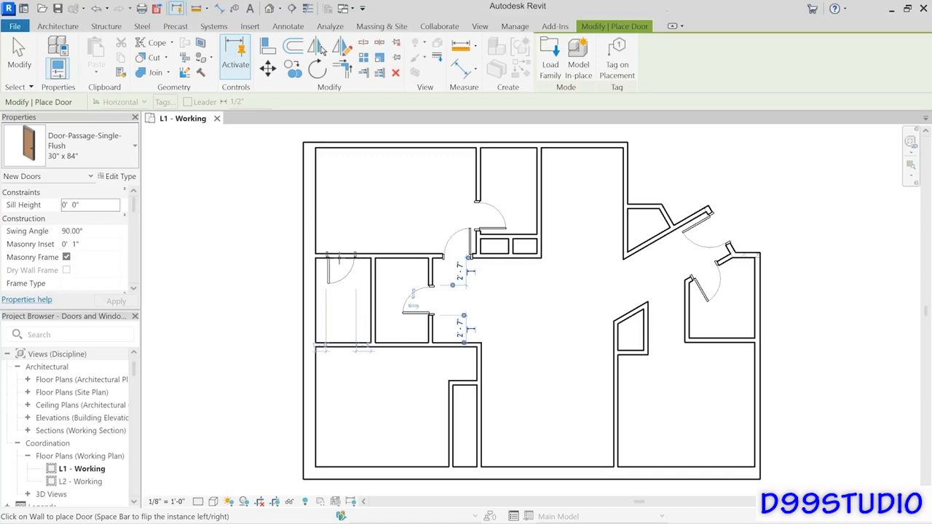
pyautogui.click(340, 256)
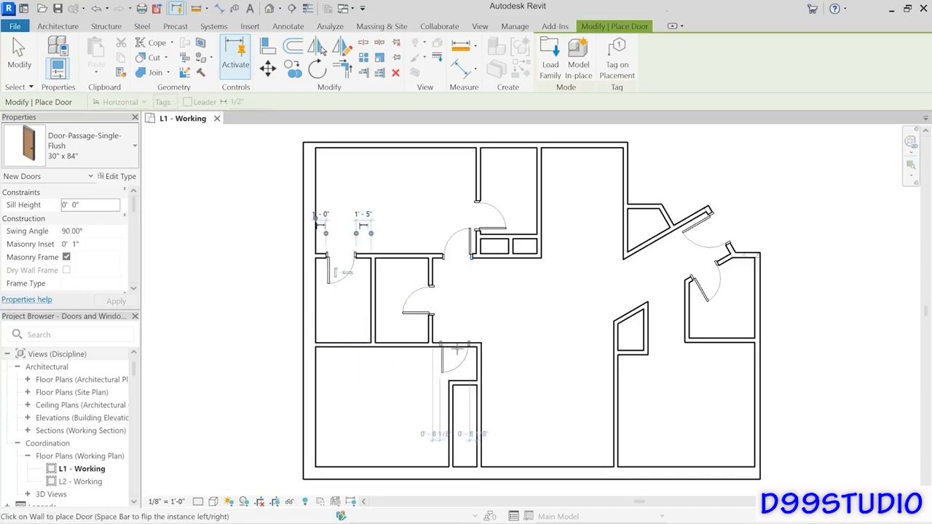
# Place a 30" x 84" door with flipped swing in the lower-left room's top wall, 4" from the vertical wall to its right.
pyautogui.press('space')
pyautogui.click(458, 350)
pyautogui.click(460, 299)
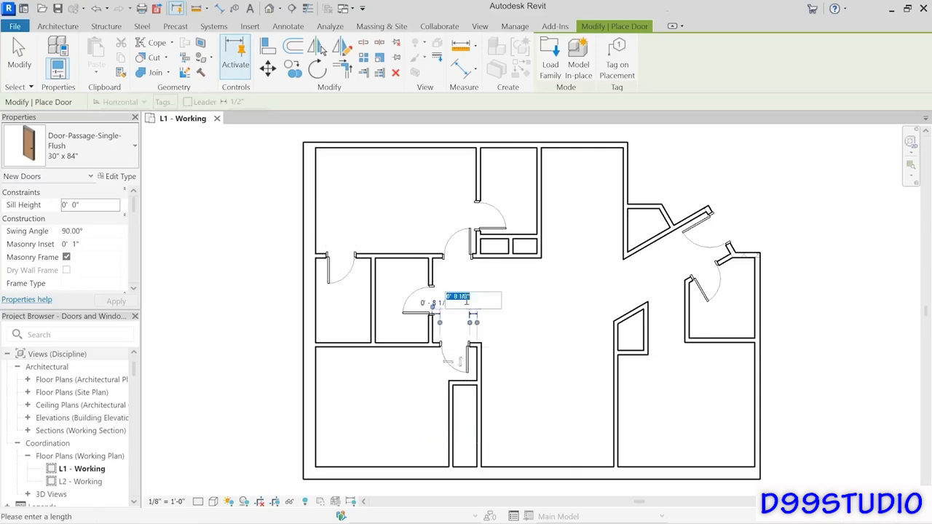
pyautogui.write('4"')
pyautogui.press('Return')
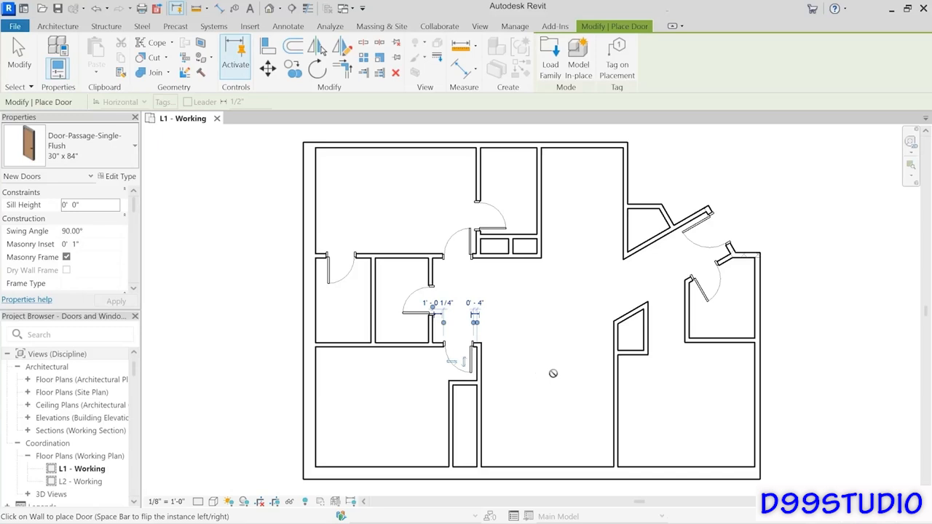
# Place a 72" x 84" Door-Passage-Double-Flush door centred in the middle room's bottom exterior wall, 3' 0 5/8" from each side wall.
pyautogui.moveTo(548, 409); pyautogui.dragTo(550, 347, button='middle')
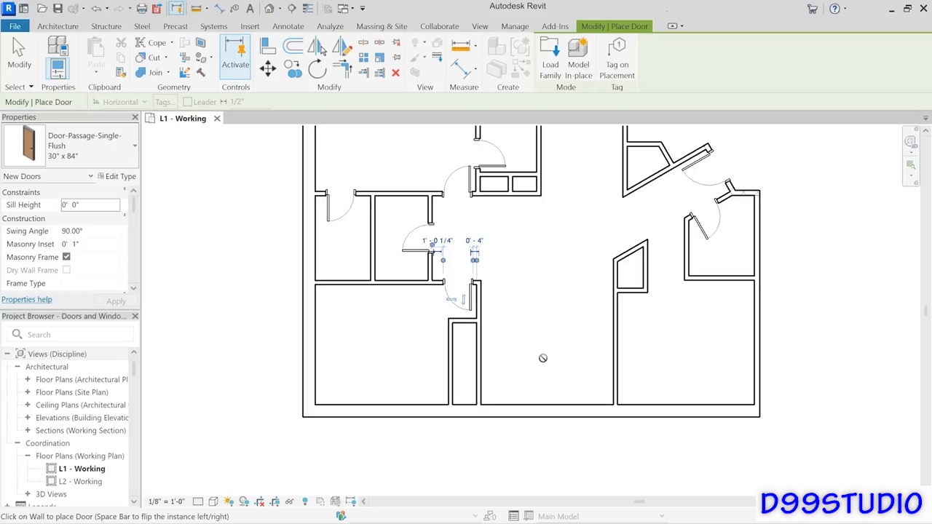
pyautogui.click(113, 160)
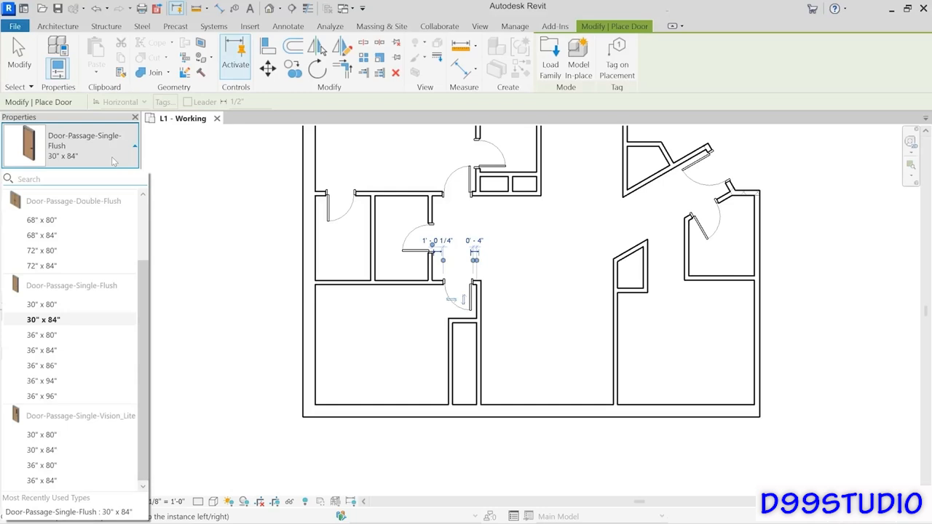
pyautogui.moveTo(91, 210)
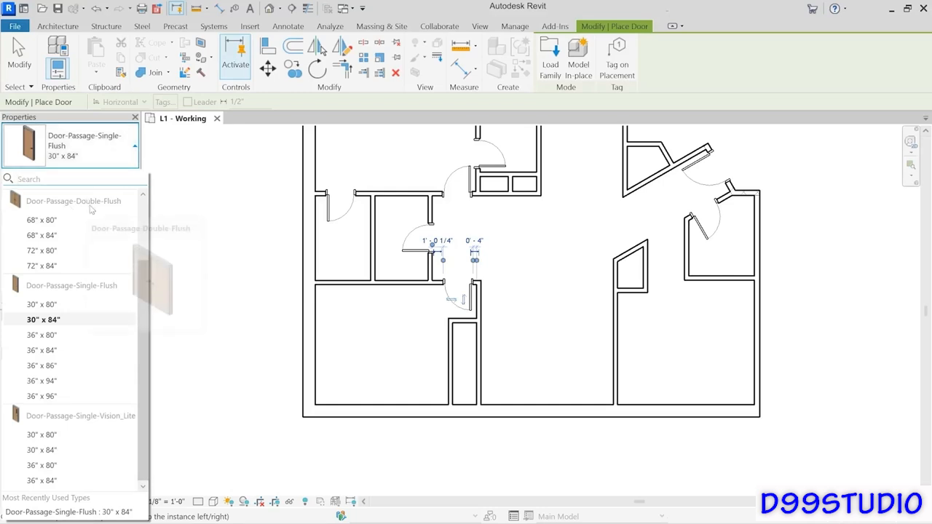
pyautogui.click(55, 267)
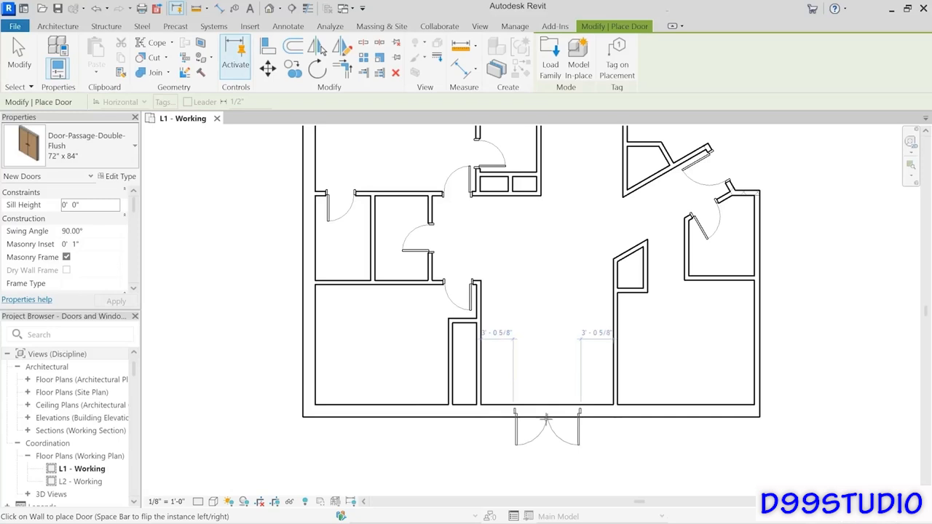
pyautogui.click(546, 418)
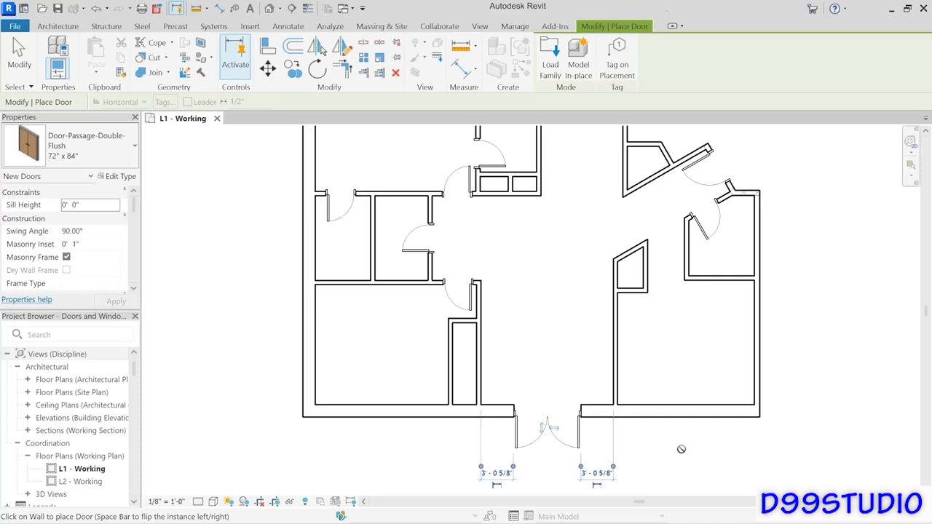
pyautogui.moveTo(699, 354); pyautogui.dragTo(692, 416, button='middle')
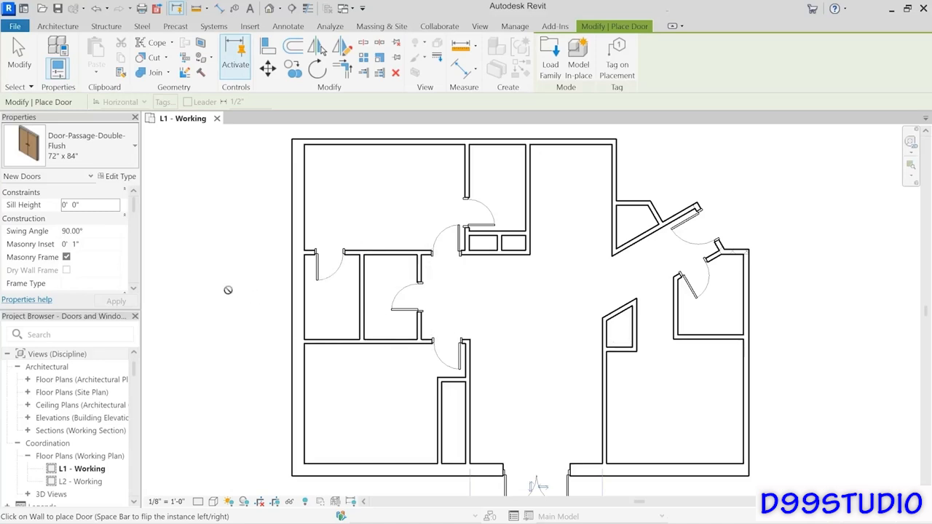
pyautogui.click(19, 69)
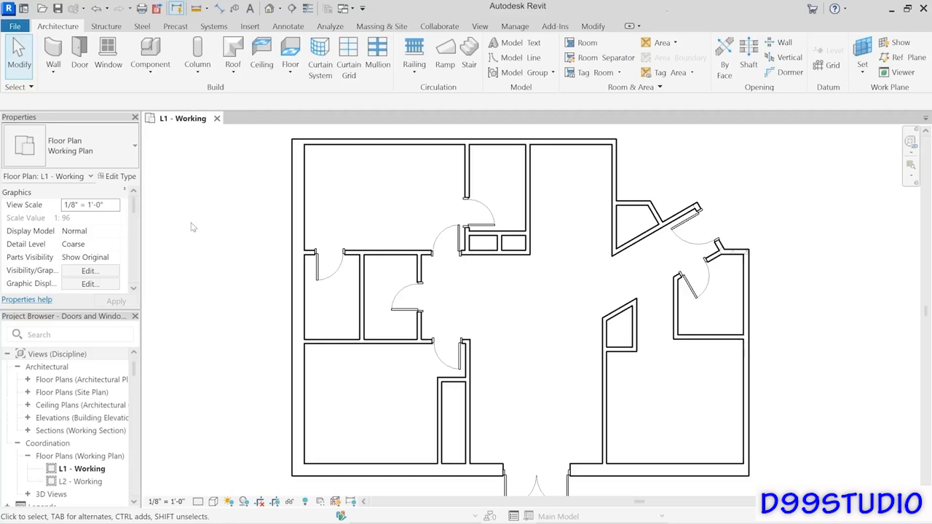
# Select all 30" x 84" single flush doors visible in the view and turn off their Masonry Frame option.
pyautogui.scroll(5, 427, 318)
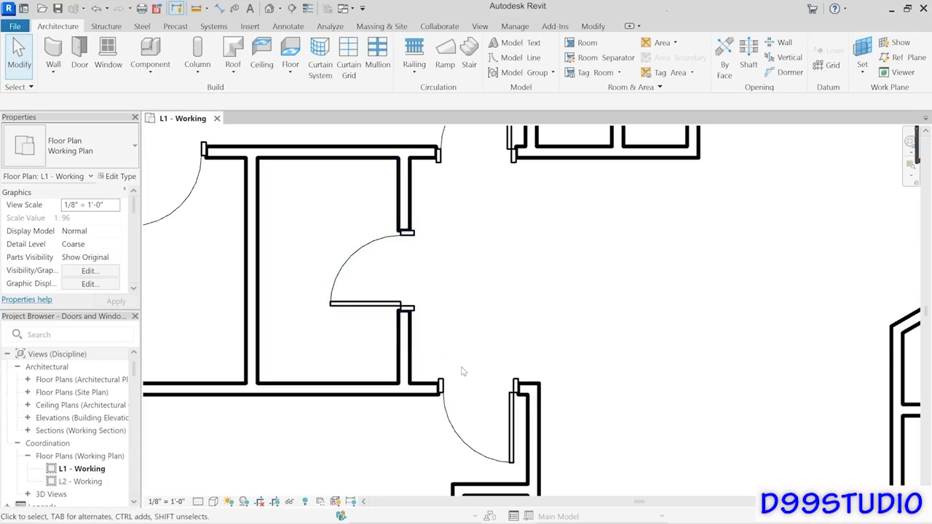
pyautogui.rightClick(457, 440)
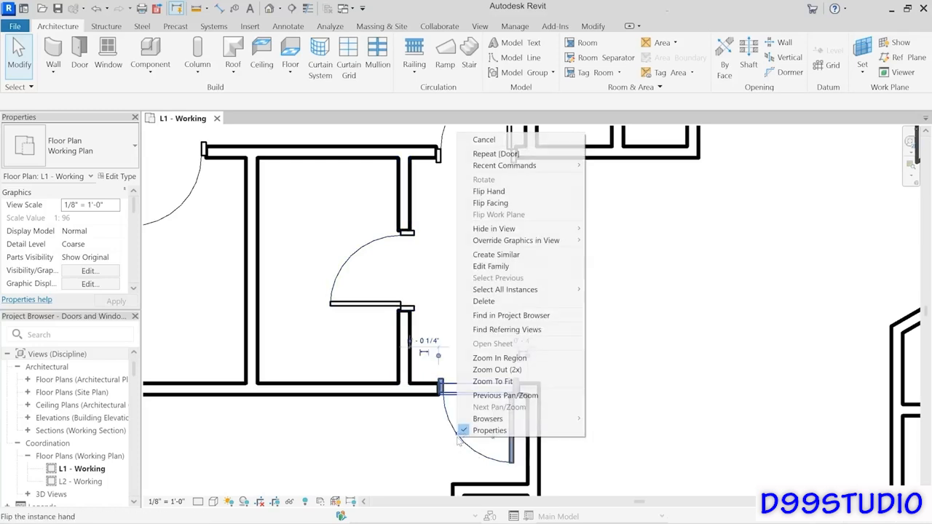
pyautogui.moveTo(537, 291)
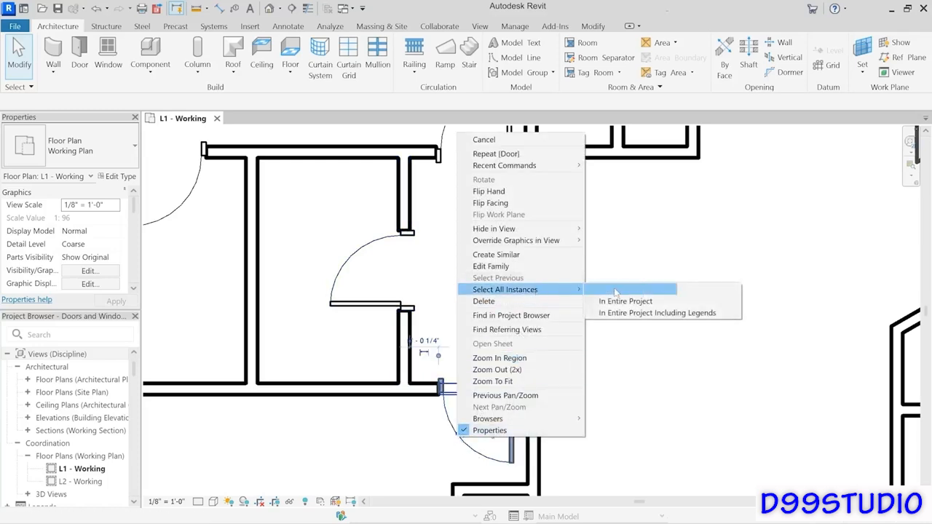
pyautogui.click(615, 289)
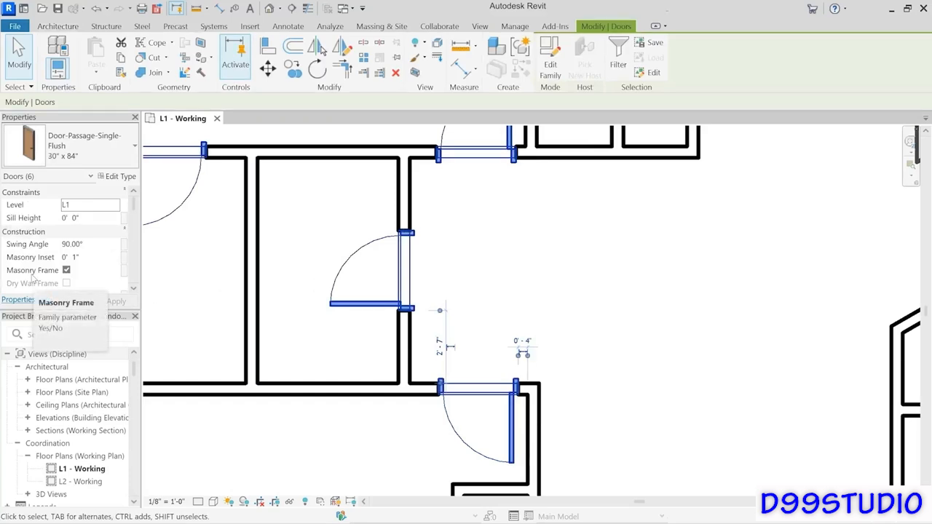
pyautogui.click(66, 270)
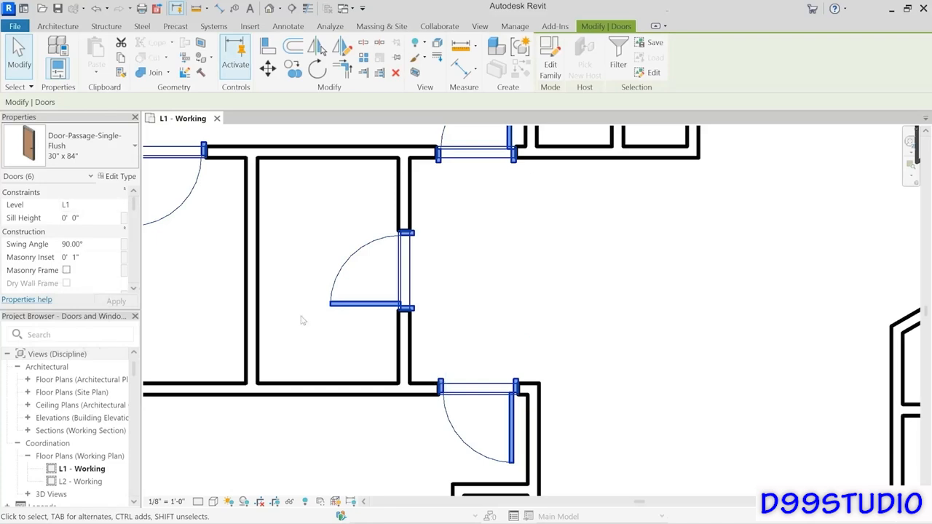
pyautogui.click(588, 300)
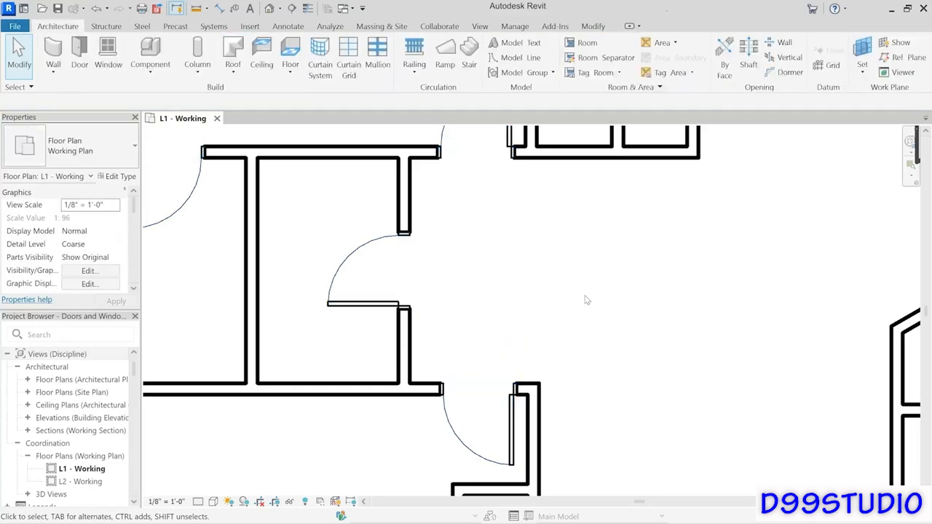
pyautogui.scroll(-5, 597, 300)
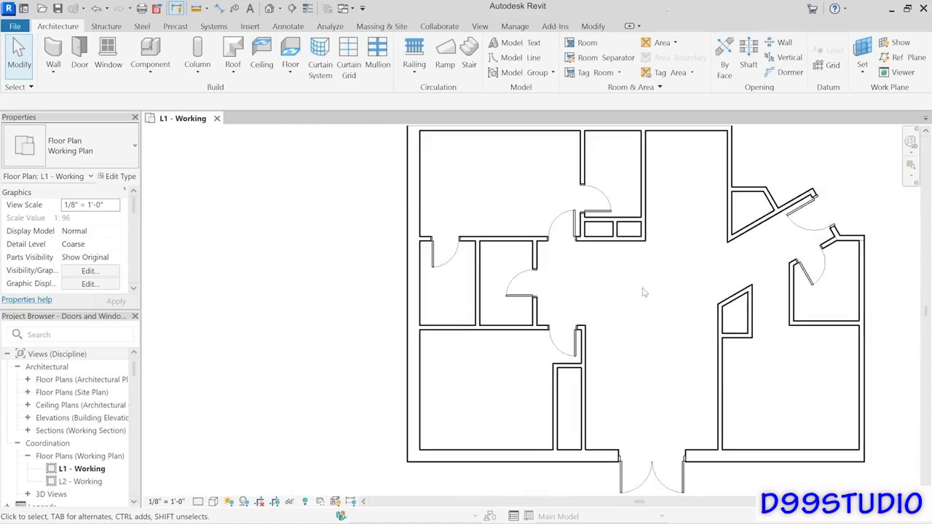
pyautogui.moveTo(581, 306); pyautogui.dragTo(541, 306, button='middle')
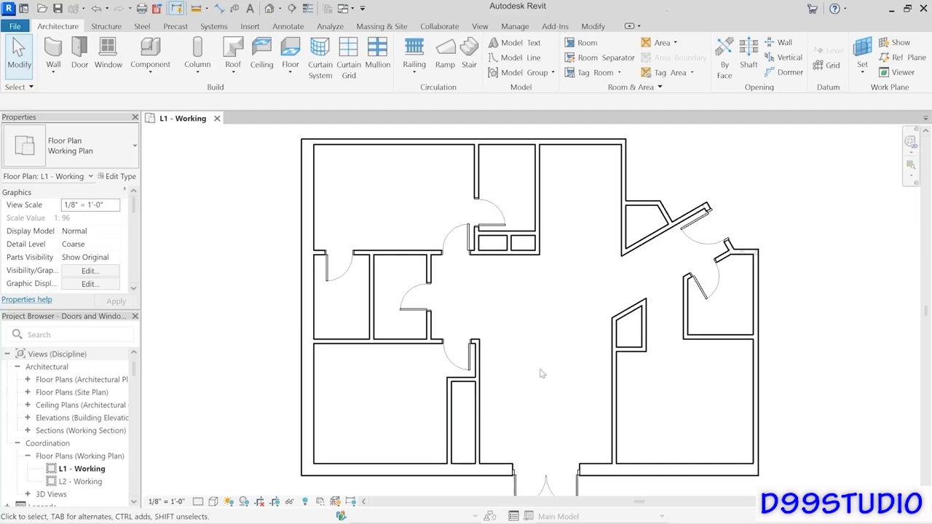
# Open the Autodesk family library and review its language and region settings, keeping United States - Imperial.
pyautogui.click(249, 26)
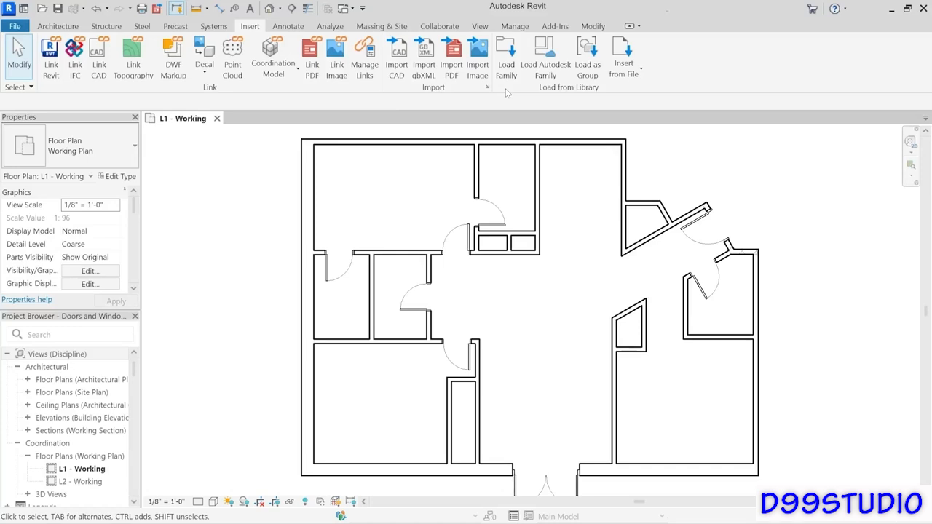
pyautogui.click(550, 69)
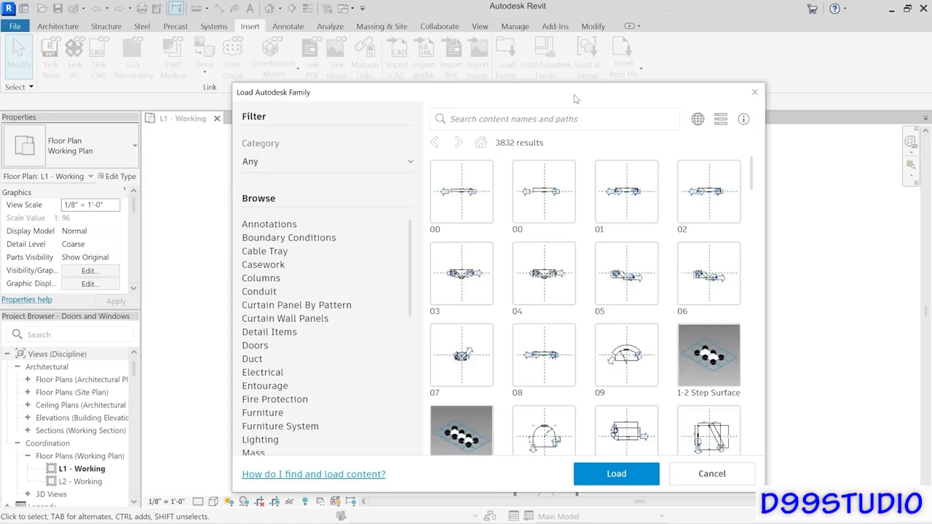
pyautogui.click(698, 120)
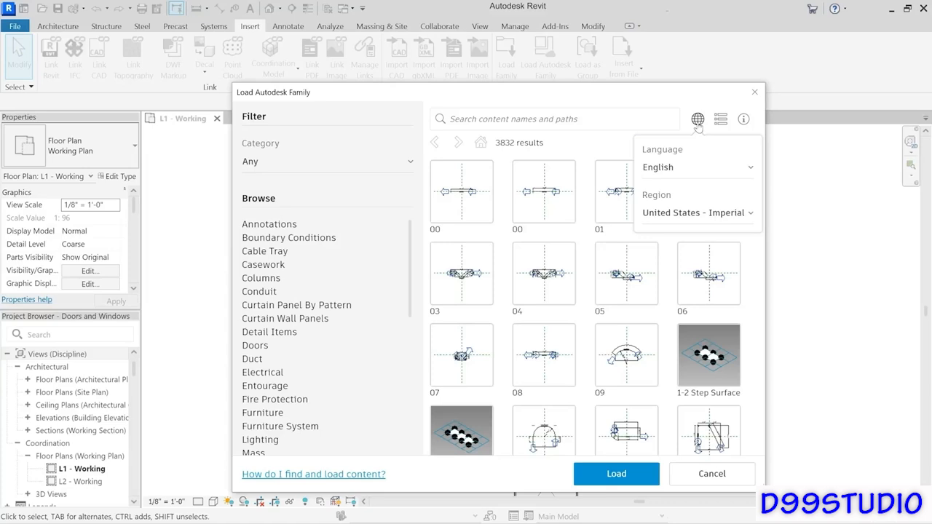
pyautogui.click(714, 216)
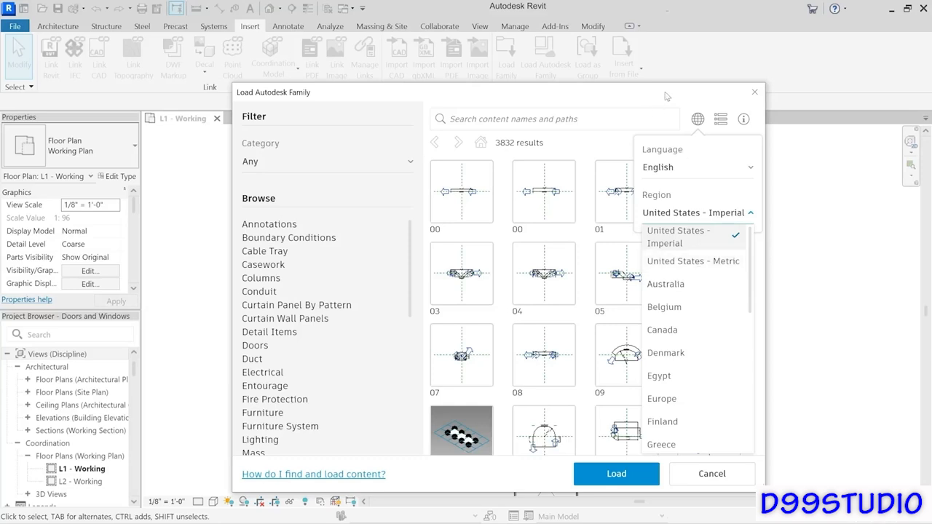
pyautogui.click(668, 219)
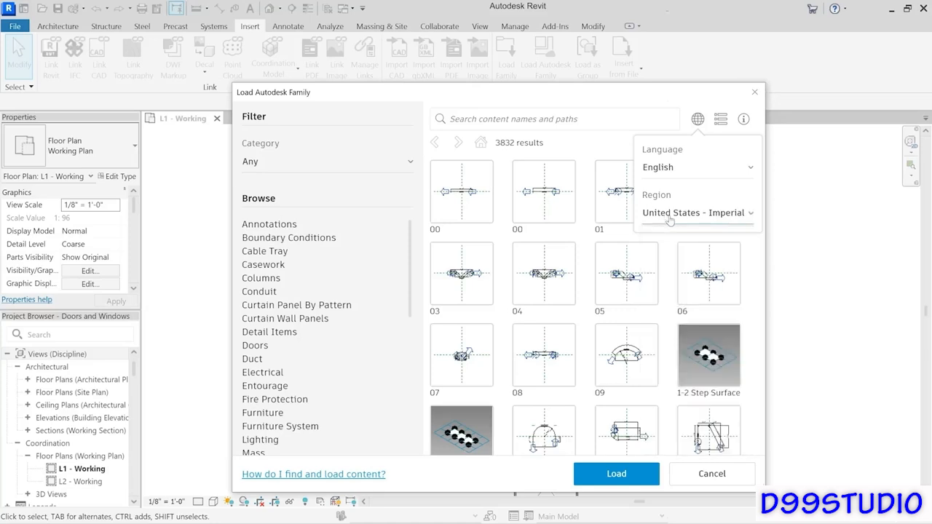
pyautogui.click(697, 119)
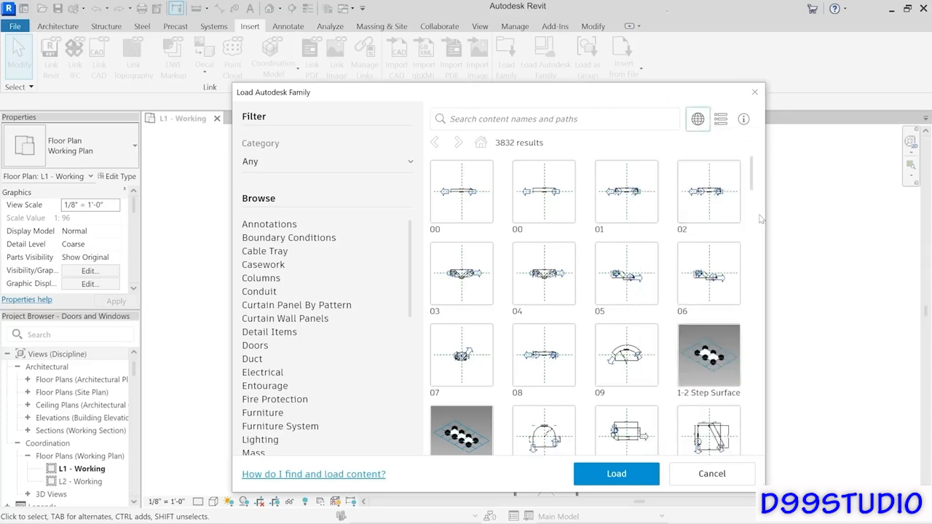
# Load the residential Door-Interior-Double-Sliding-2_Panel-Wood family with its 72" x 84" type from the Autodesk library.
pyautogui.click(258, 348)
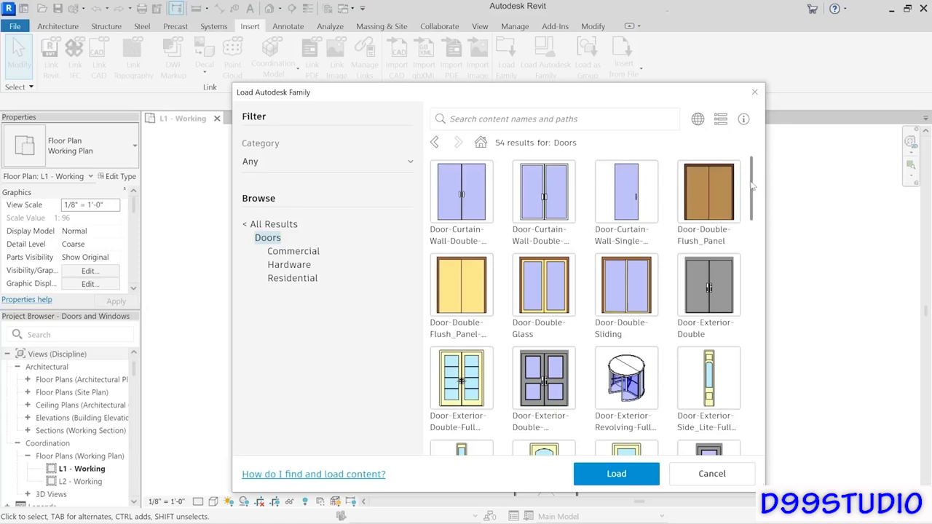
pyautogui.scroll(-2, 756, 185)
pyautogui.scroll(2, 755, 185)
pyautogui.click(292, 280)
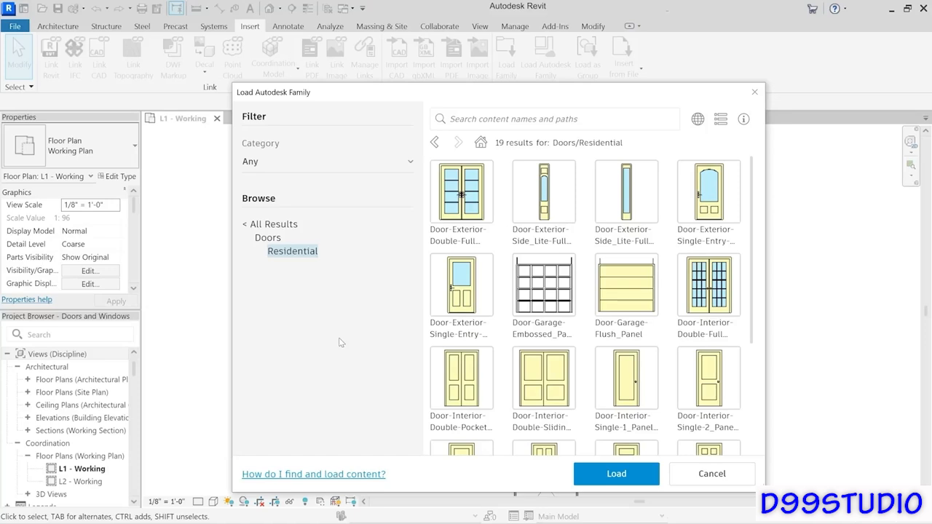
pyautogui.click(558, 398)
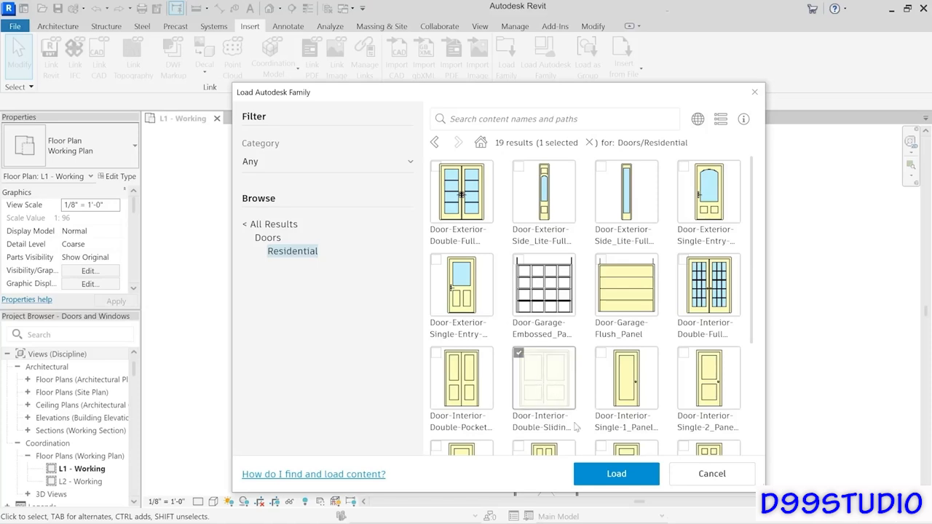
pyautogui.click(614, 480)
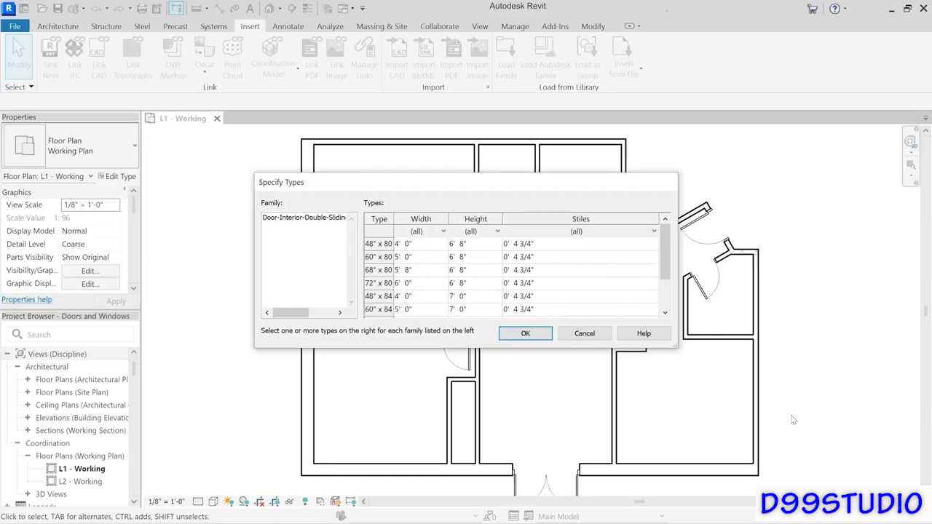
pyautogui.moveTo(664, 263)
pyautogui.mouseDown()
pyautogui.moveTo(672, 305)
pyautogui.moveTo(667, 252)
pyautogui.mouseUp()
pyautogui.moveTo(666, 249); pyautogui.dragTo(664, 306)
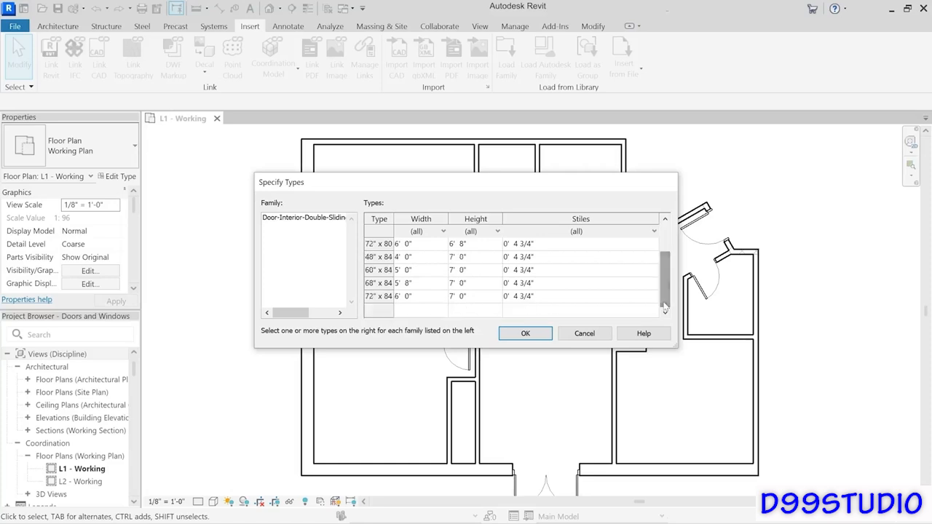
pyautogui.click(369, 296)
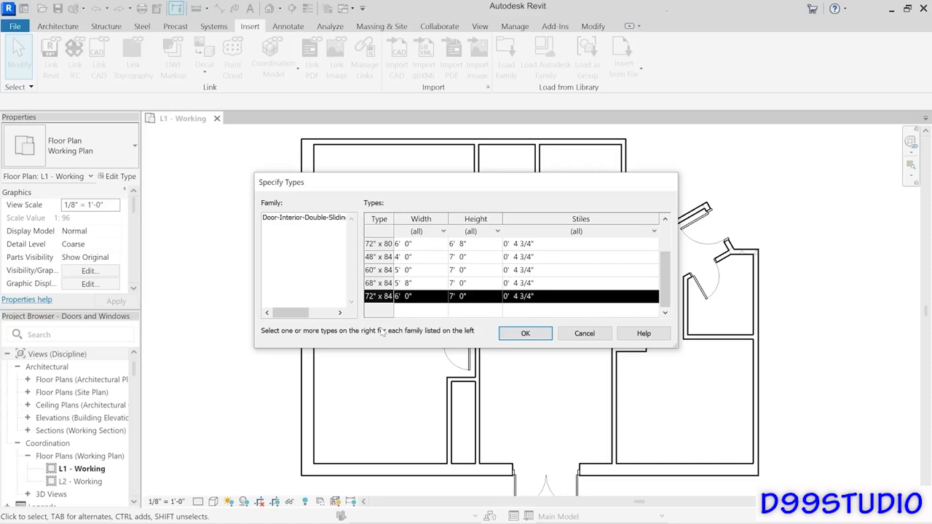
pyautogui.click(524, 335)
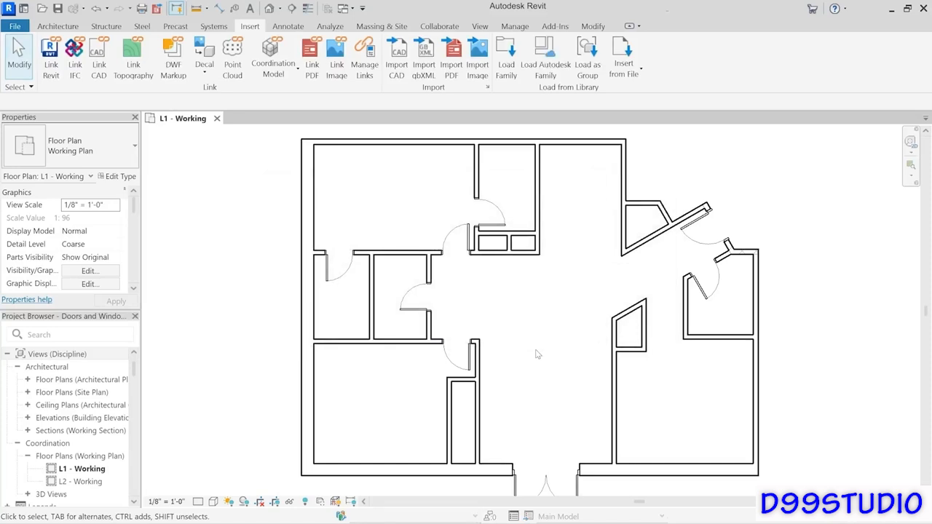
# Place the 72" x 84" double sliding wood door in the left wall of the narrow closet beside the lower-left room.
pyautogui.click(58, 25)
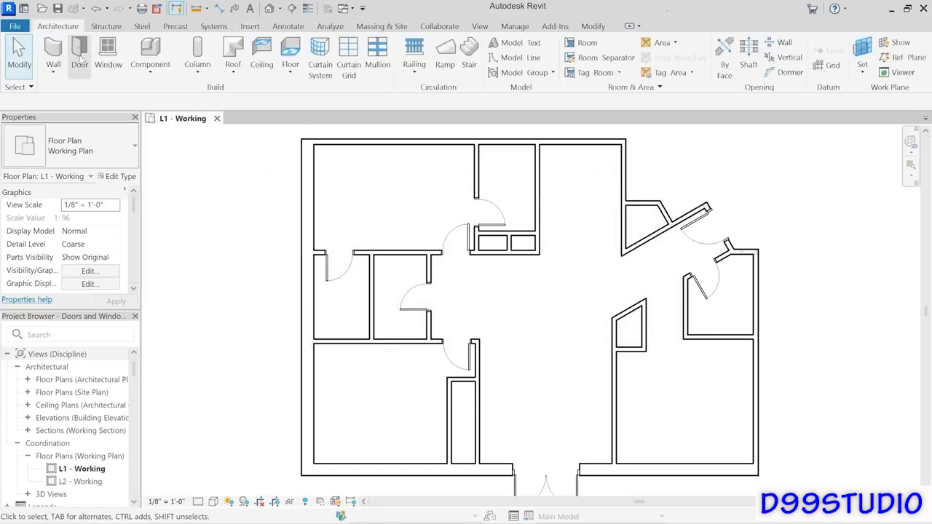
pyautogui.click(80, 57)
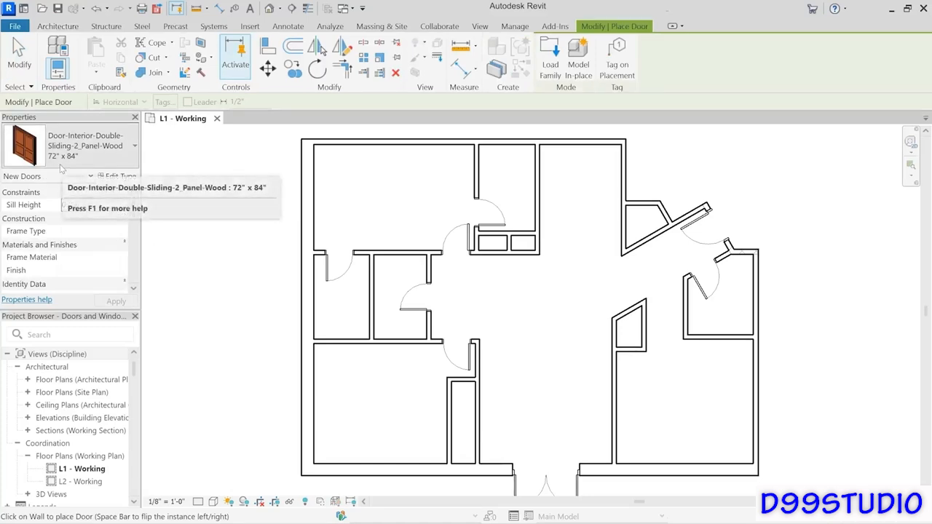
pyautogui.click(449, 420)
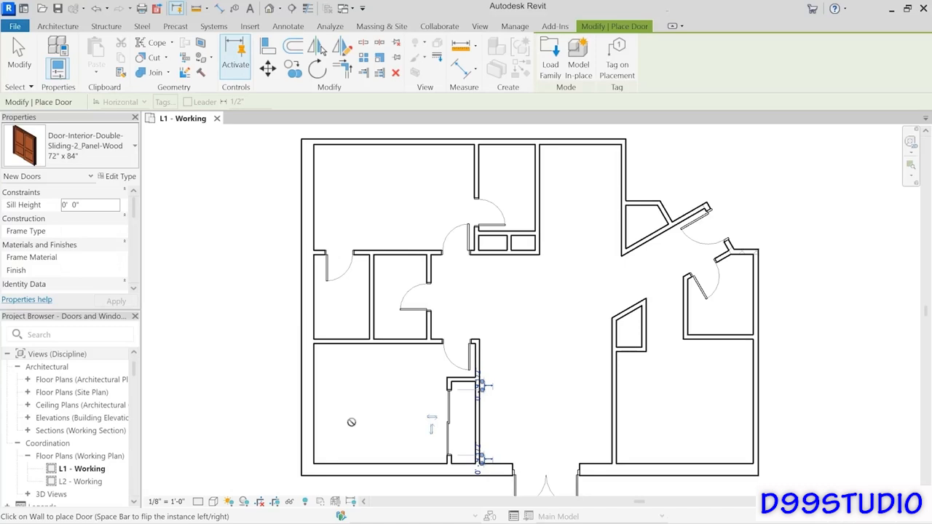
pyautogui.click(19, 59)
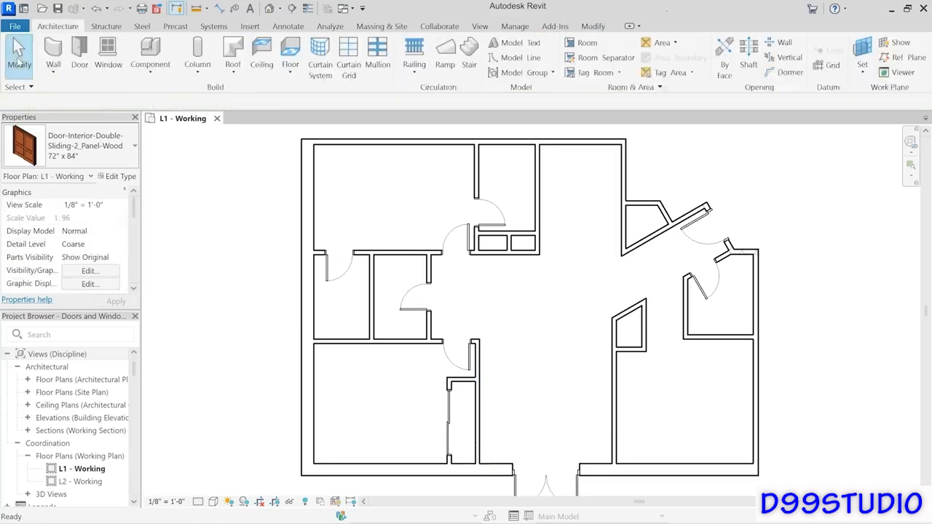
# Switch the Autodesk family library's region to Australia and load the Bifold-2 Panel door family from its Doors category.
pyautogui.click(248, 27)
pyautogui.click(544, 57)
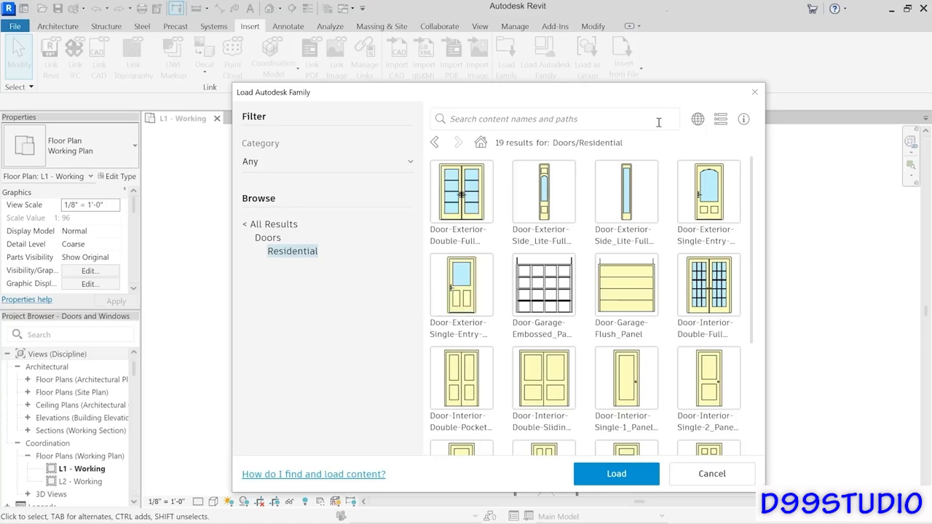
pyautogui.click(697, 119)
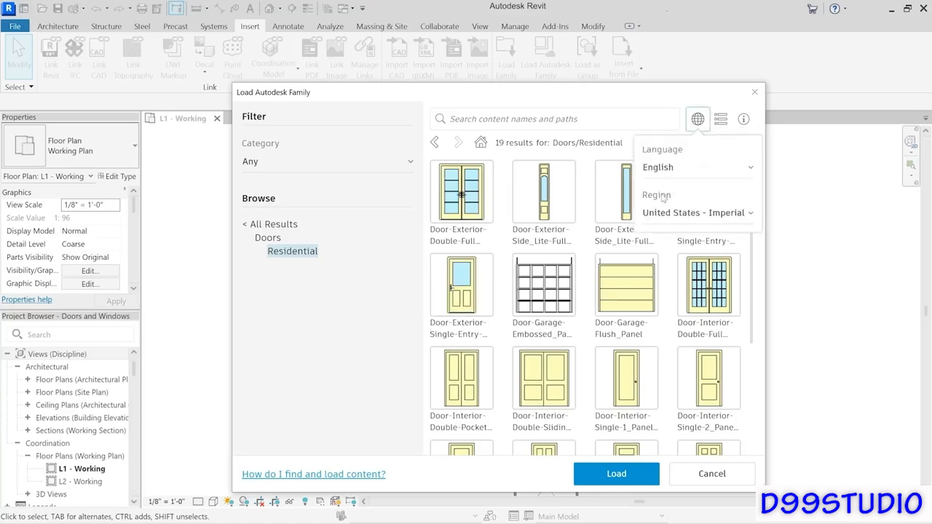
pyautogui.click(677, 212)
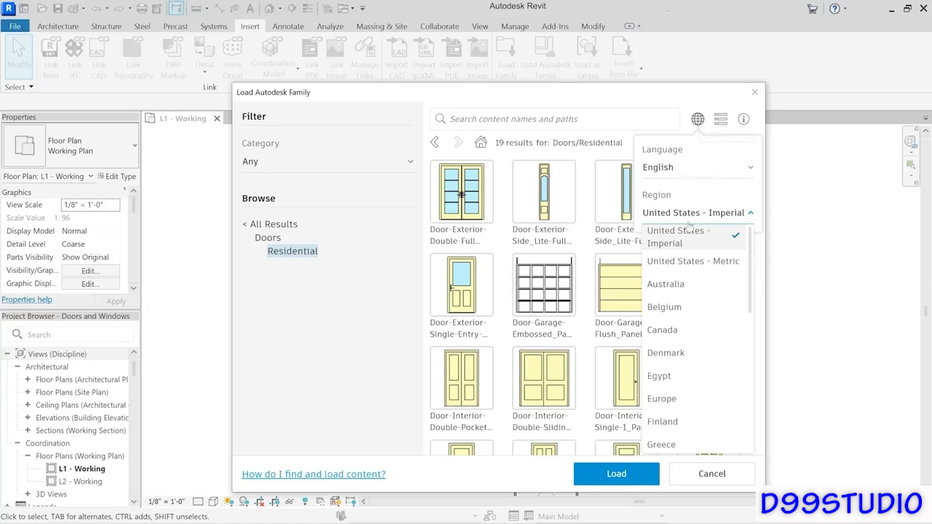
pyautogui.click(665, 285)
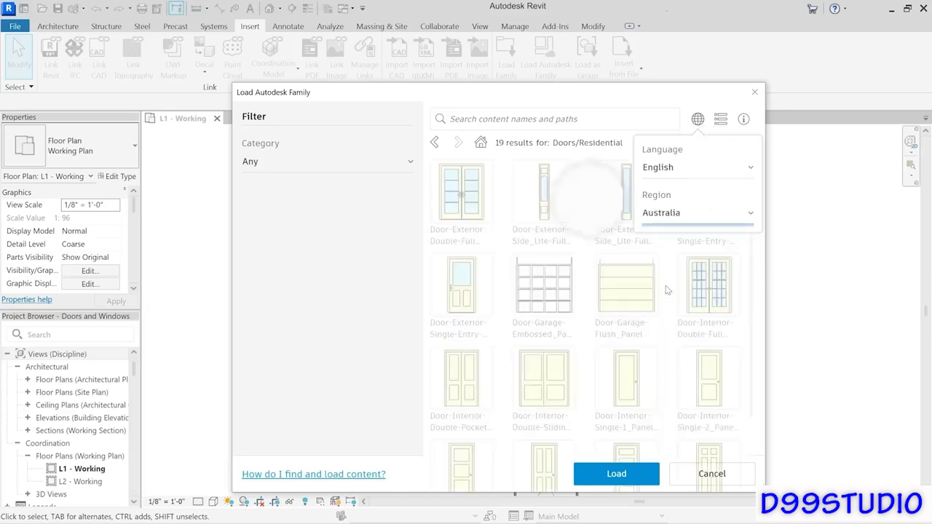
pyautogui.click(258, 346)
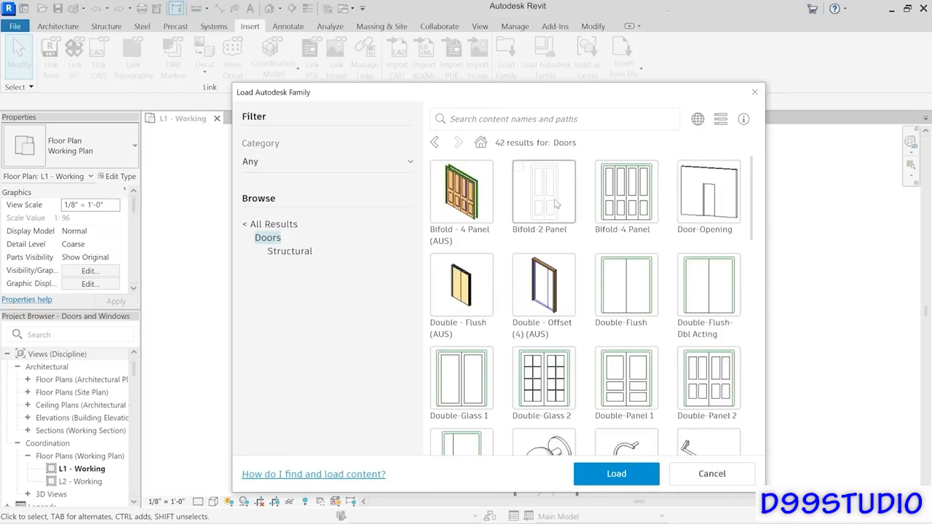
pyautogui.click(558, 204)
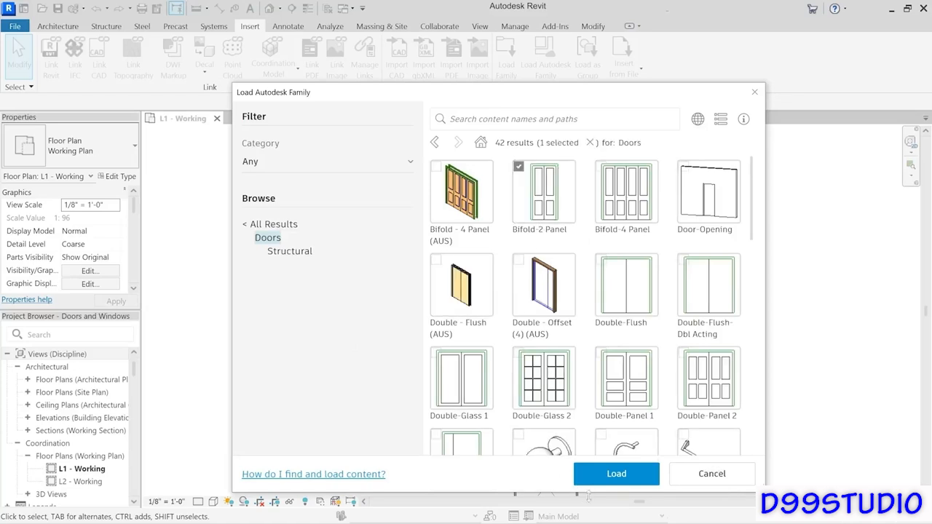
pyautogui.click(602, 477)
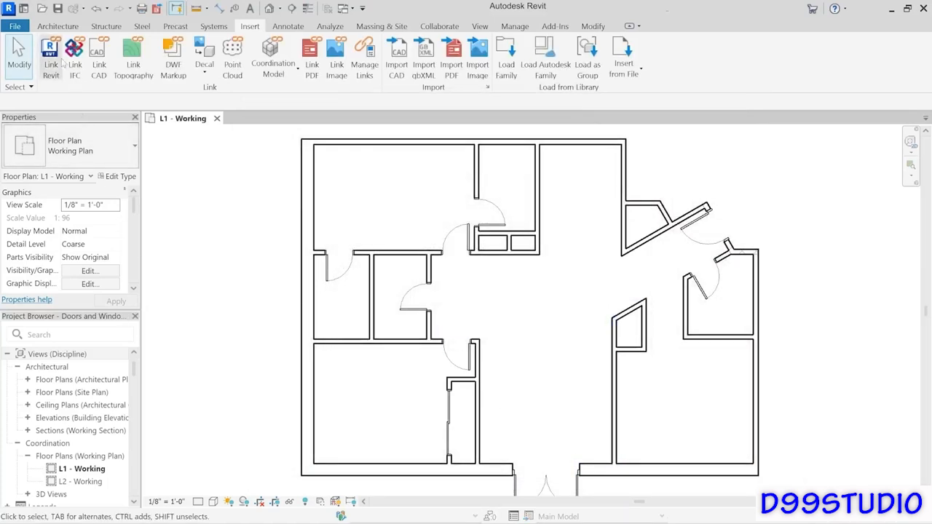
# Place 0915 x 2134mm Bifold-2 Panel doors in the angled wall of the upper-right closet and the right wall of the five-sided closet below it.
pyautogui.click(58, 26)
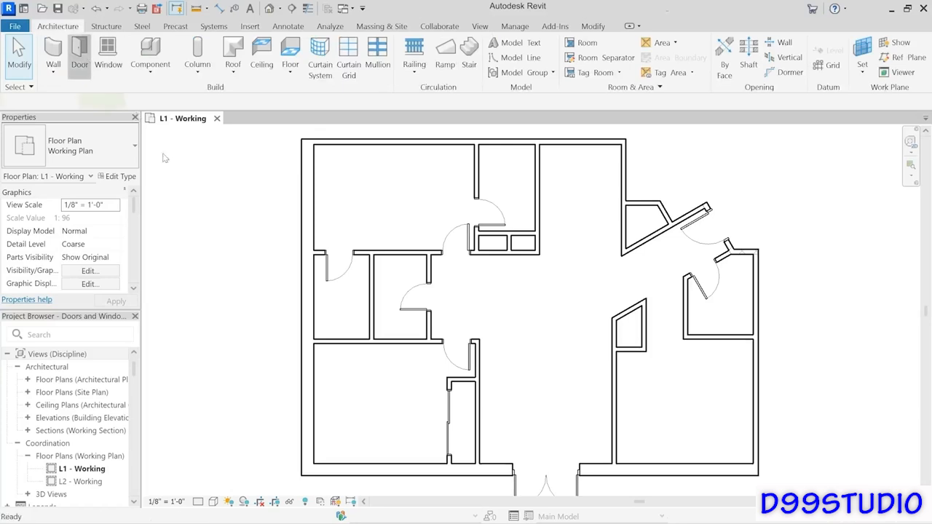
pyautogui.click(78, 50)
pyautogui.click(105, 157)
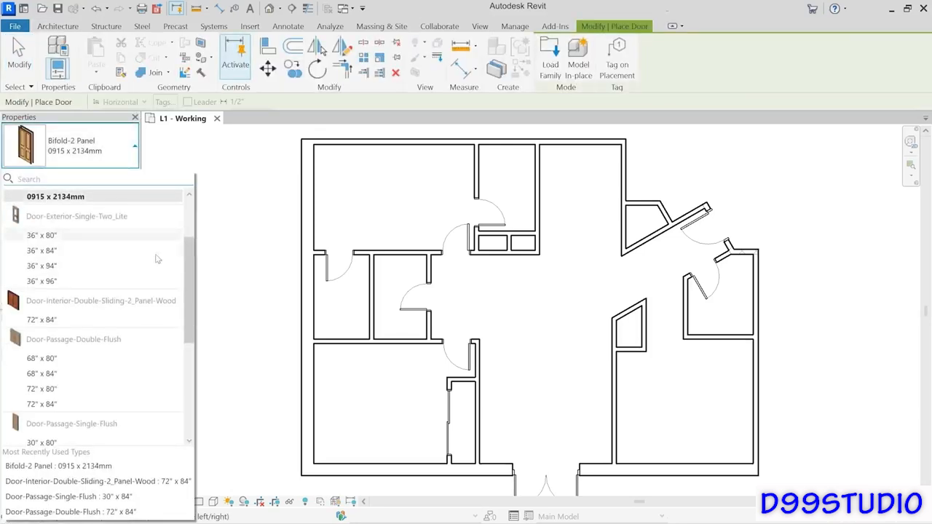
pyautogui.moveTo(190, 292); pyautogui.dragTo(190, 250)
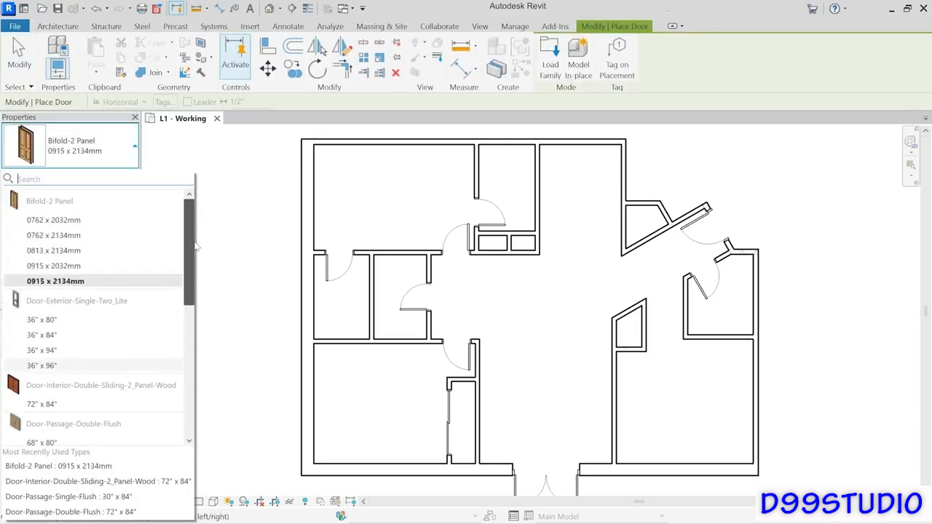
pyautogui.moveTo(93, 281)
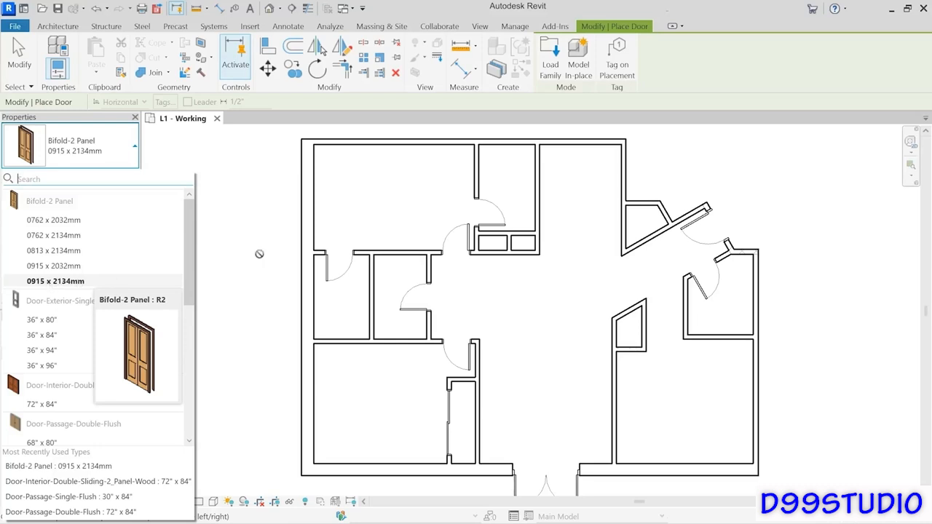
pyautogui.click(722, 81)
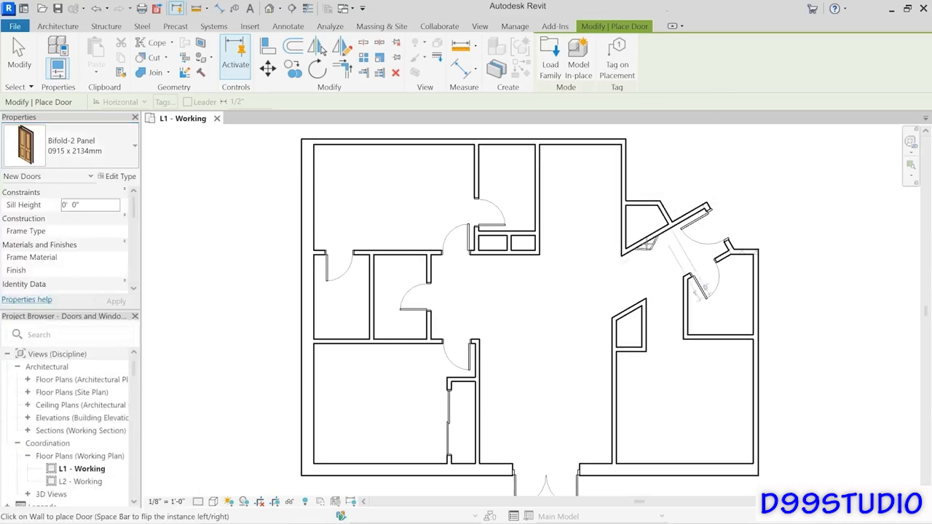
pyautogui.click(705, 287)
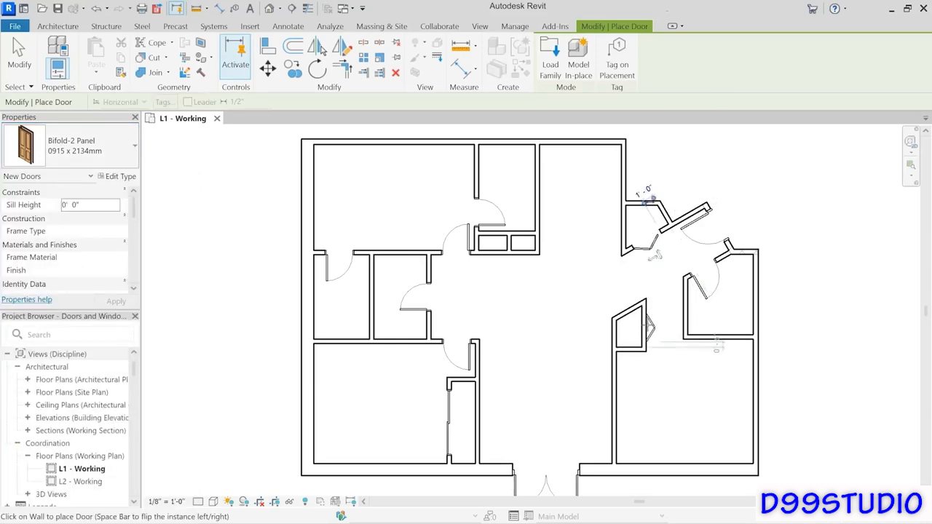
# Place a 0762 x 2032mm Bifold-2 Panel door in the upper wall of the left one of the two small adjoining closets.
pyautogui.scroll(2, 501, 234)
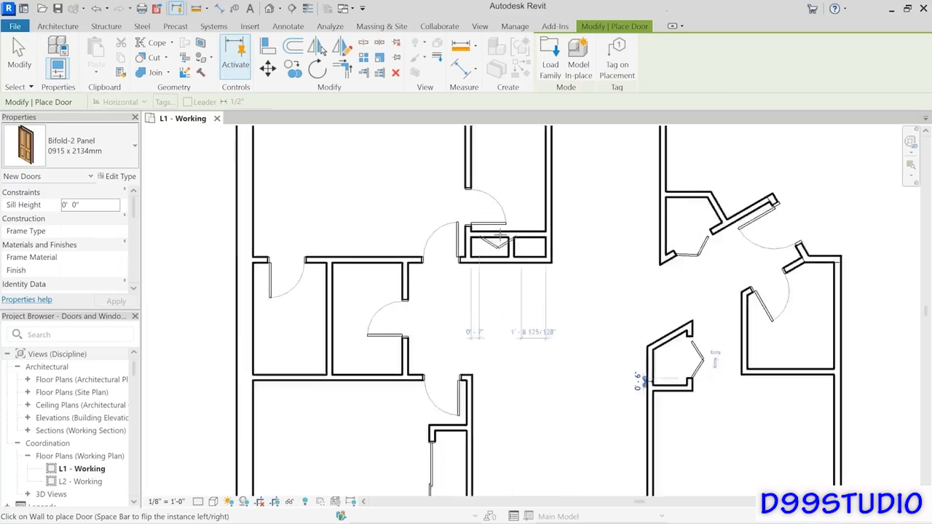
pyautogui.scroll(3, 501, 241)
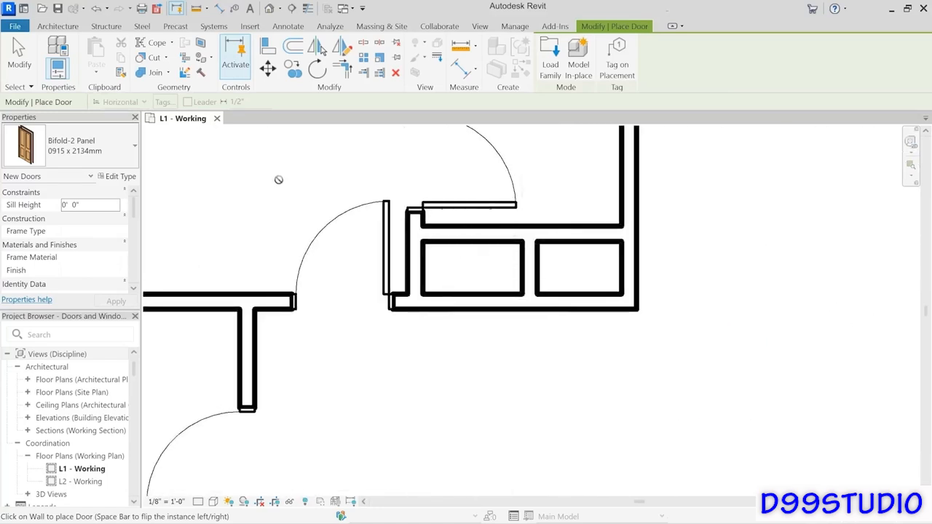
pyautogui.click(80, 151)
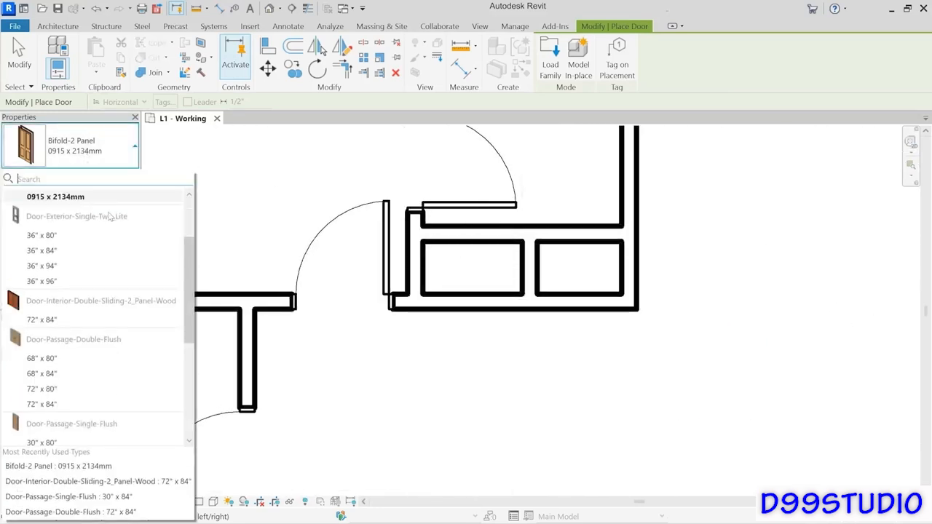
pyautogui.scroll(2, 40, 226)
pyautogui.click(41, 221)
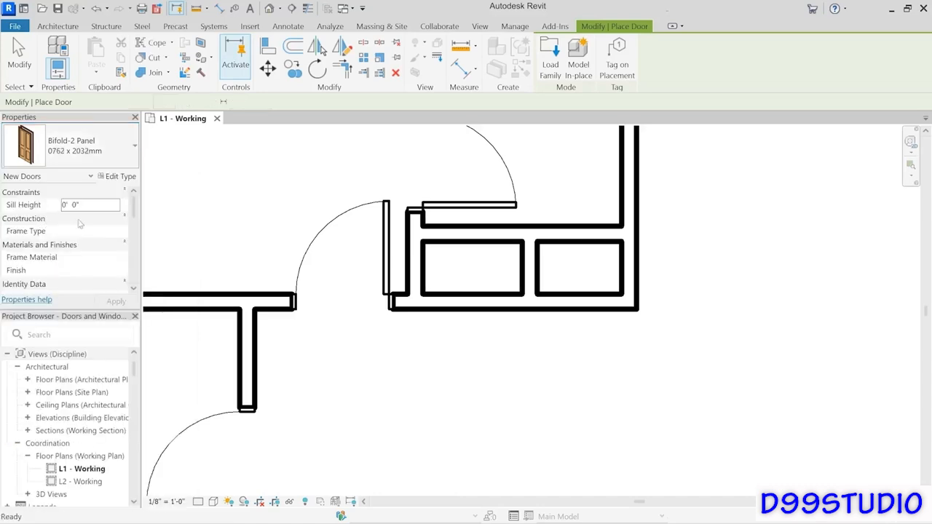
pyautogui.click(471, 232)
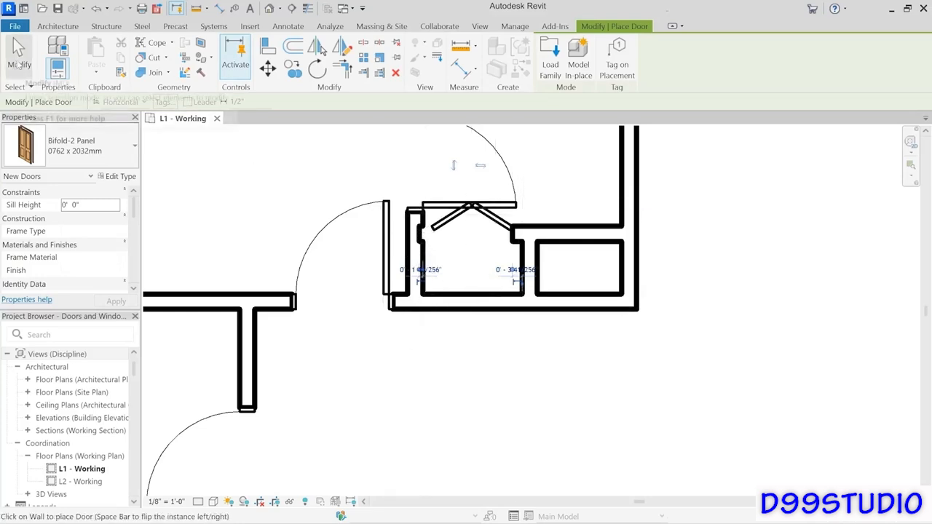
# Set the distance from the small closet's bifold door to the closet's right wall to 1".
pyautogui.click(503, 270)
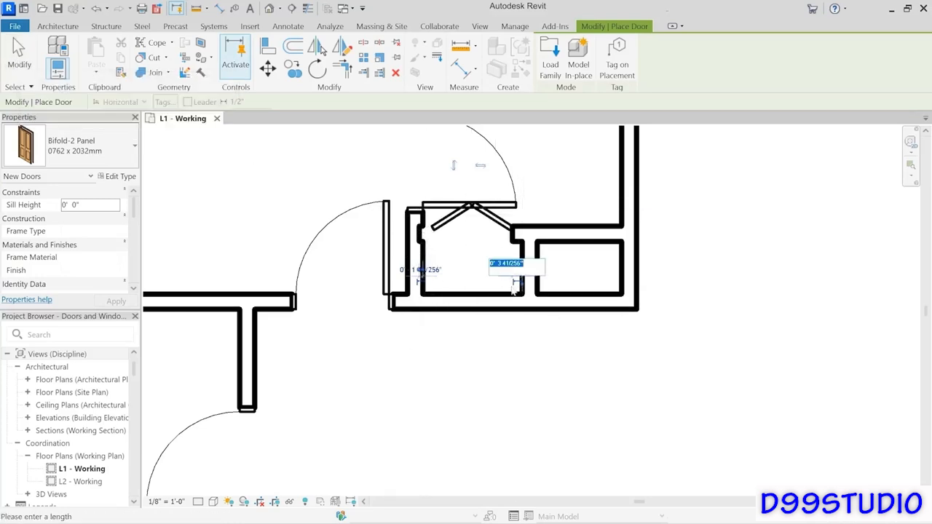
pyautogui.write('1"')
pyautogui.press('Return')
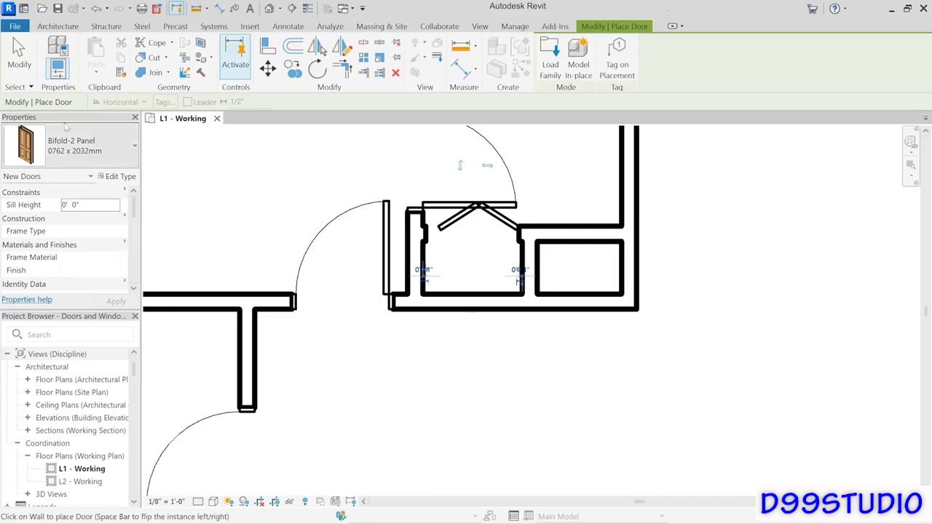
pyautogui.click(19, 57)
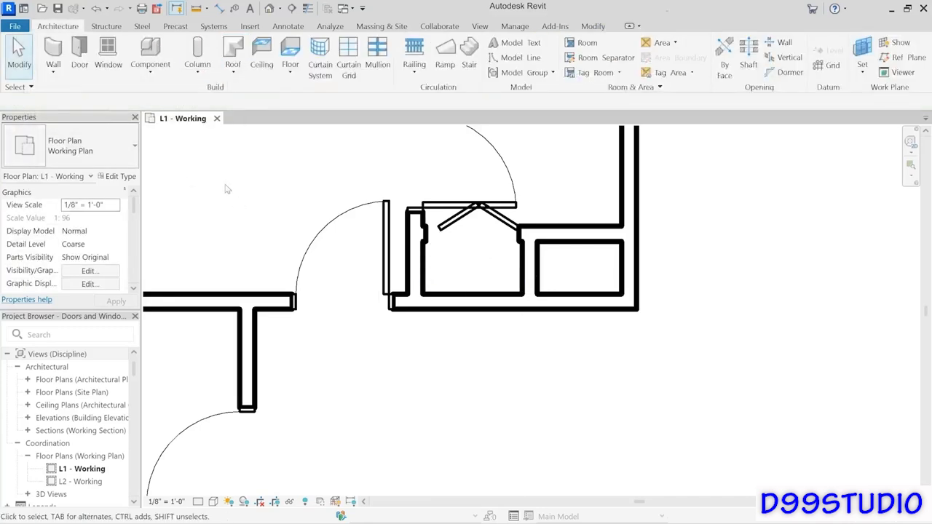
# Flip the small closet's bifold door through its hand and facing orientations, leaving it folding outward into the room above.
pyautogui.click(459, 220)
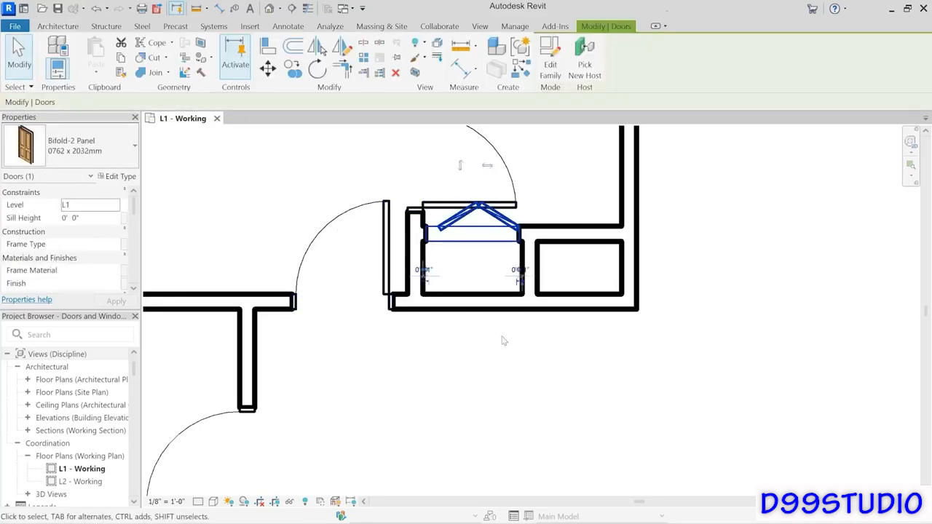
pyautogui.click(460, 167)
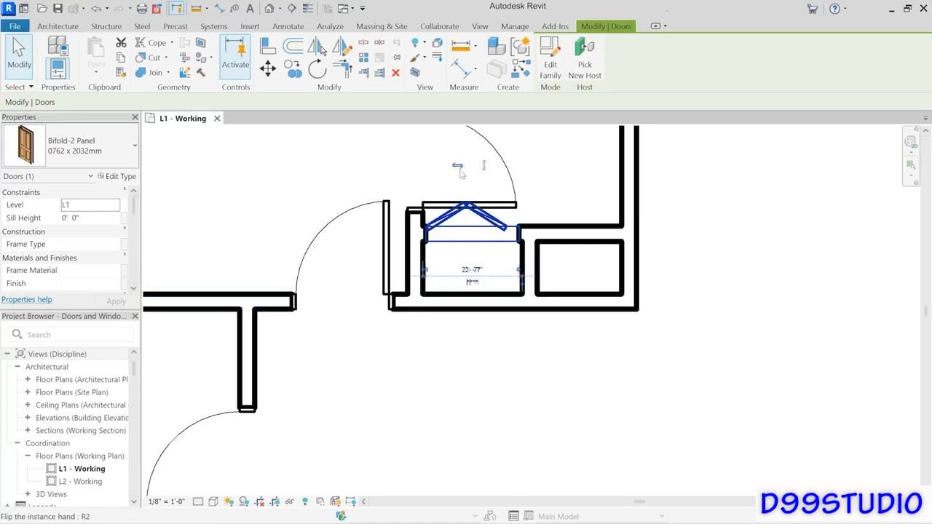
pyautogui.click(461, 169)
pyautogui.click(460, 167)
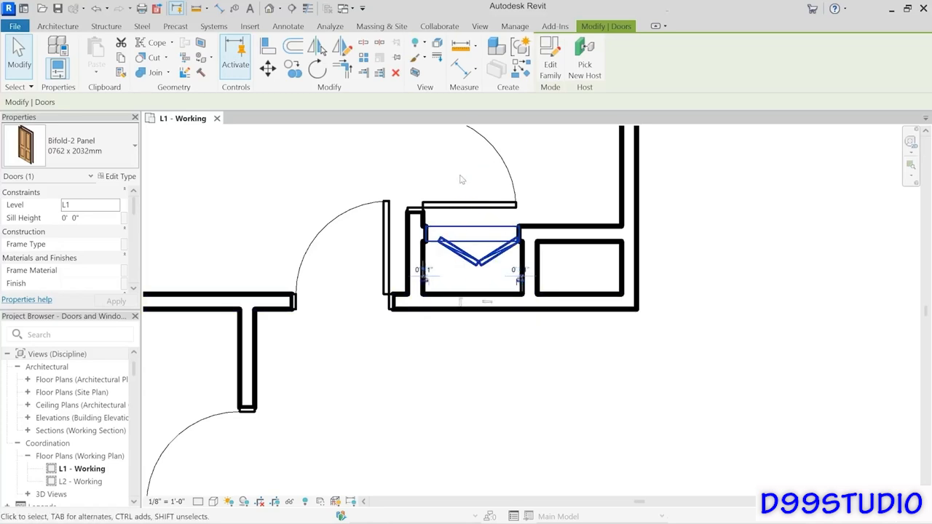
pyautogui.click(460, 303)
pyautogui.press('space')
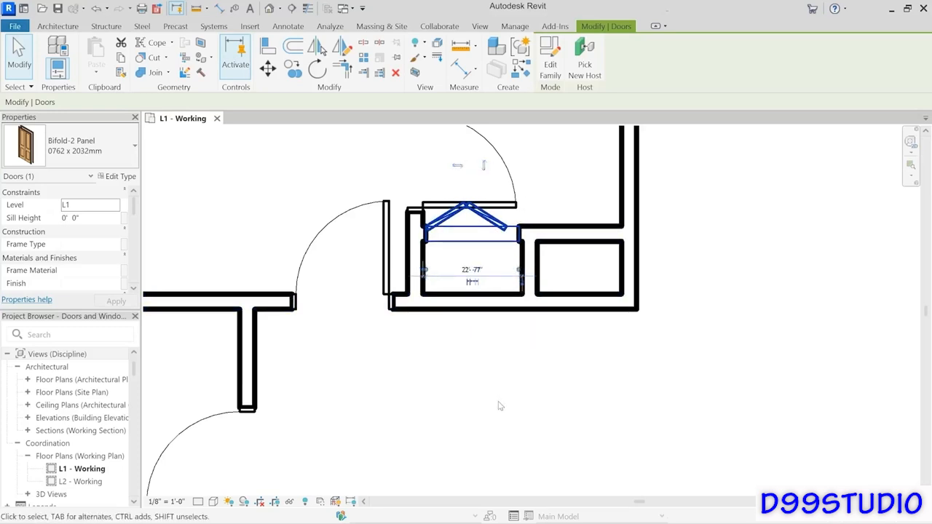
pyautogui.press('space')
pyautogui.press('space')
pyautogui.press('space')
pyautogui.press('space')
pyautogui.scroll(-5, 584, 282)
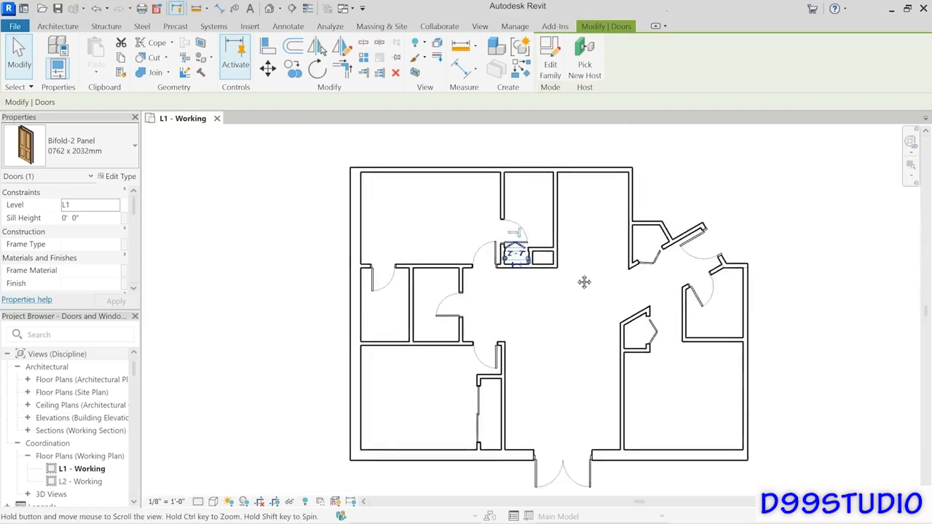
pyautogui.moveTo(585, 281); pyautogui.dragTo(562, 273, button='middle')
pyautogui.click(790, 333)
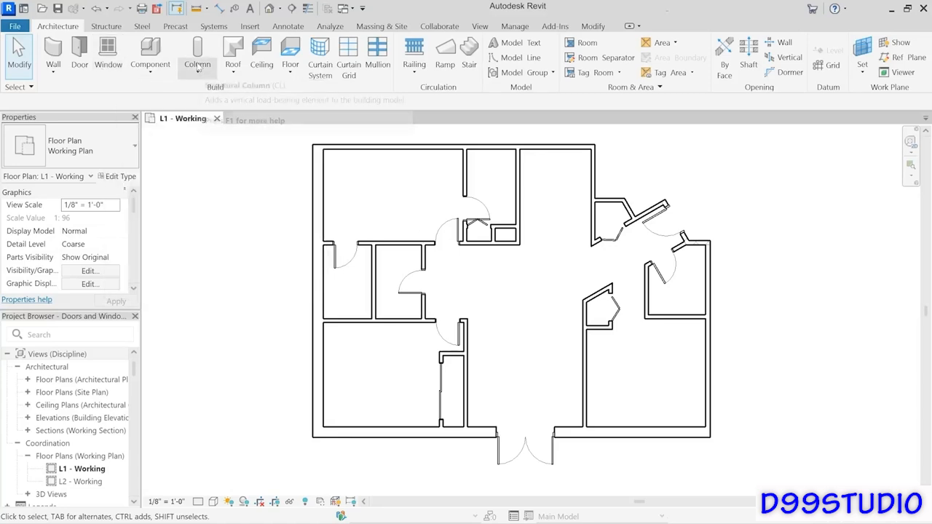
# Place 57" x 72" Window-Casement-Double windows centred in the bottom exterior walls of the lower-left and lower-right rooms.
pyautogui.click(109, 60)
pyautogui.click(87, 150)
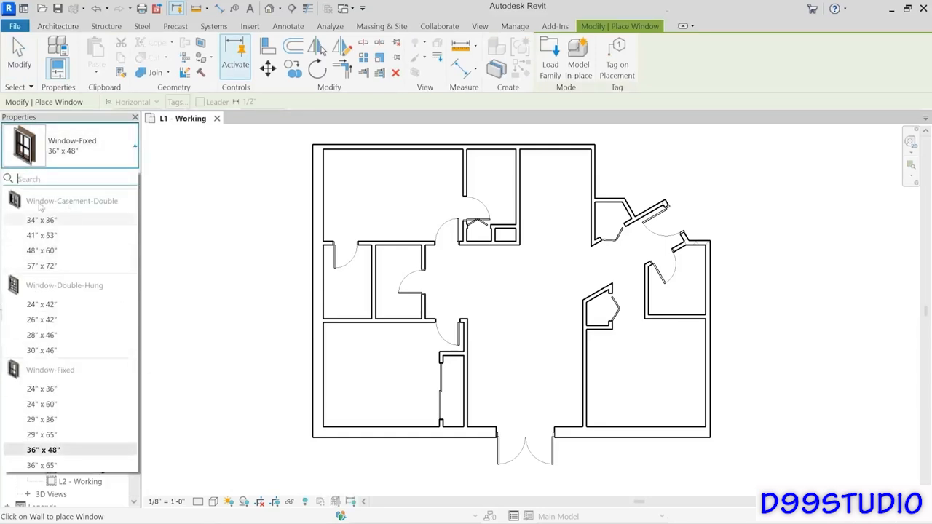
pyautogui.click(41, 266)
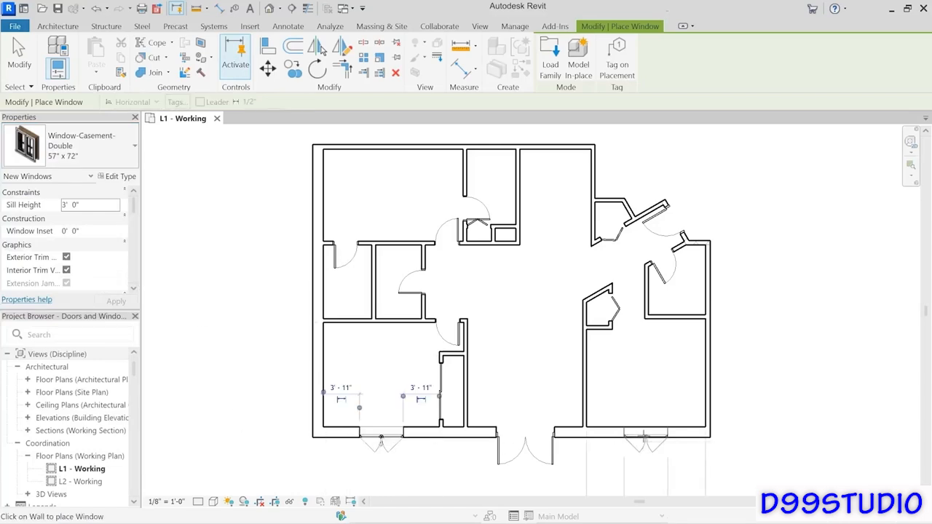
pyautogui.click(645, 436)
# Place a 48" x 60" Window-Casement-Double window in the left exterior wall of the upper-left room, about 3'-0" from each adjoining wall.
pyautogui.click(80, 146)
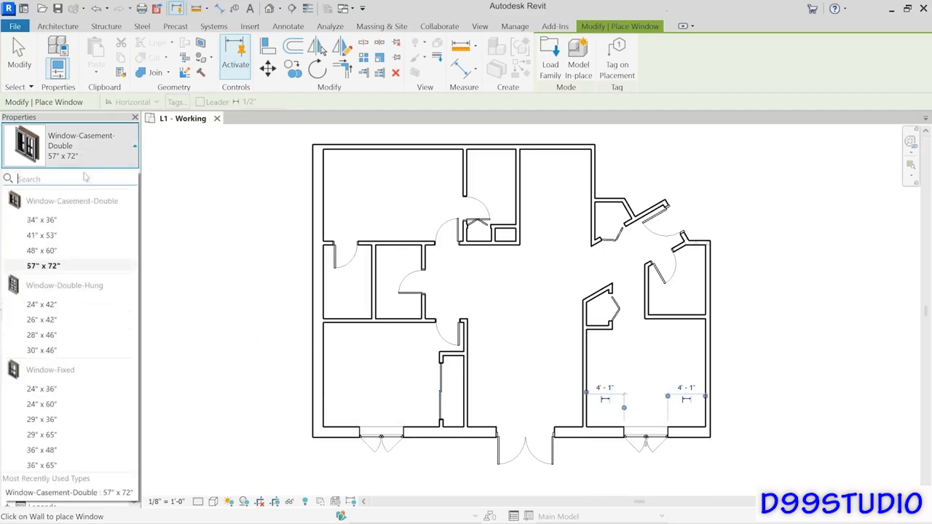
pyautogui.click(59, 251)
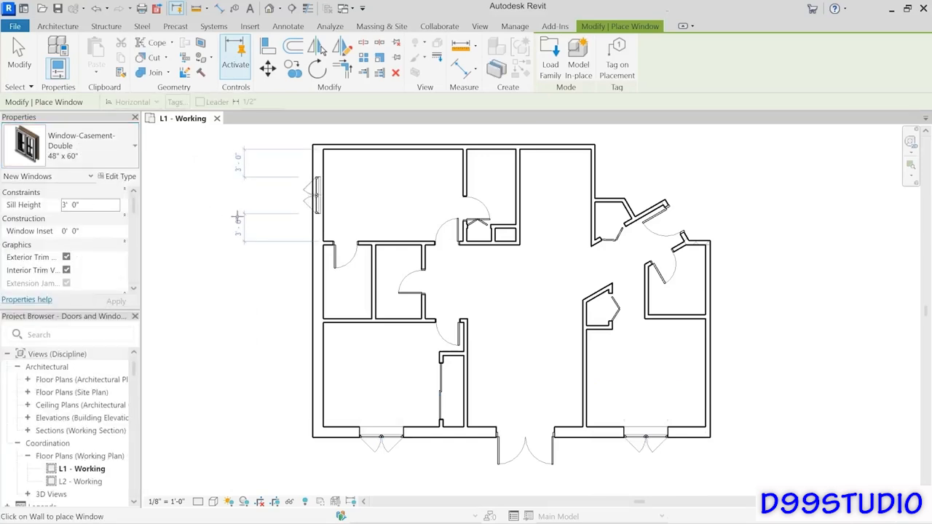
pyautogui.click(313, 195)
pyautogui.click(15, 59)
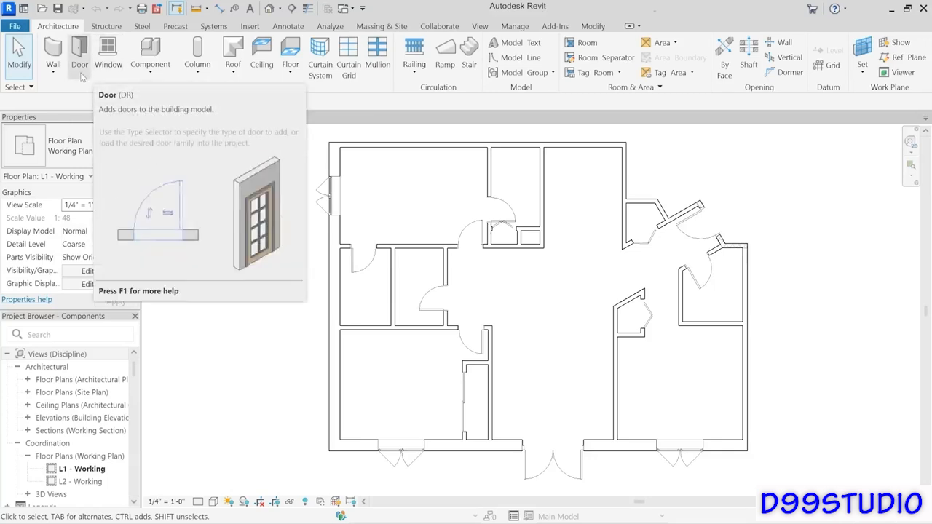
# Place a 24" Dishwasher component against the lower-right room's bottom exterior wall, just right of the window, rotated with its back to the wall.
pyautogui.click(150, 53)
pyautogui.click(102, 151)
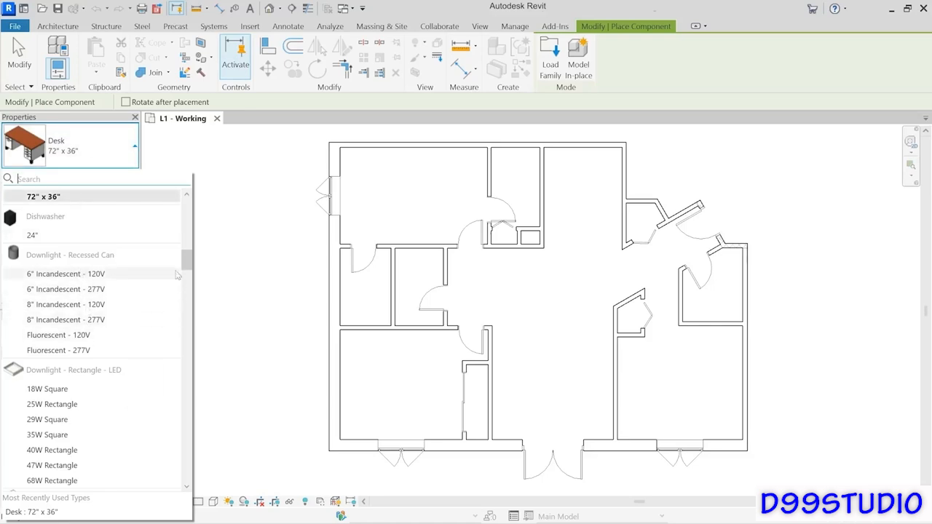
pyautogui.moveTo(188, 265); pyautogui.dragTo(187, 251)
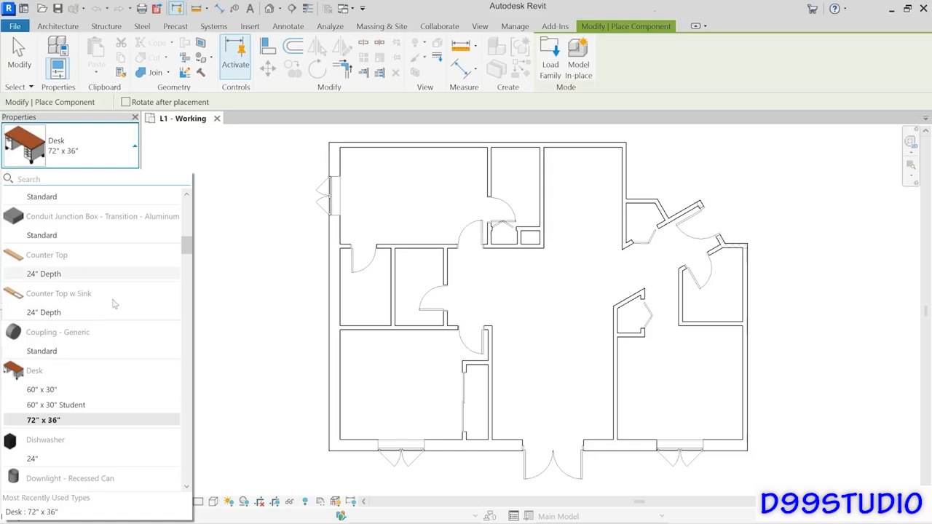
pyautogui.moveTo(112, 300)
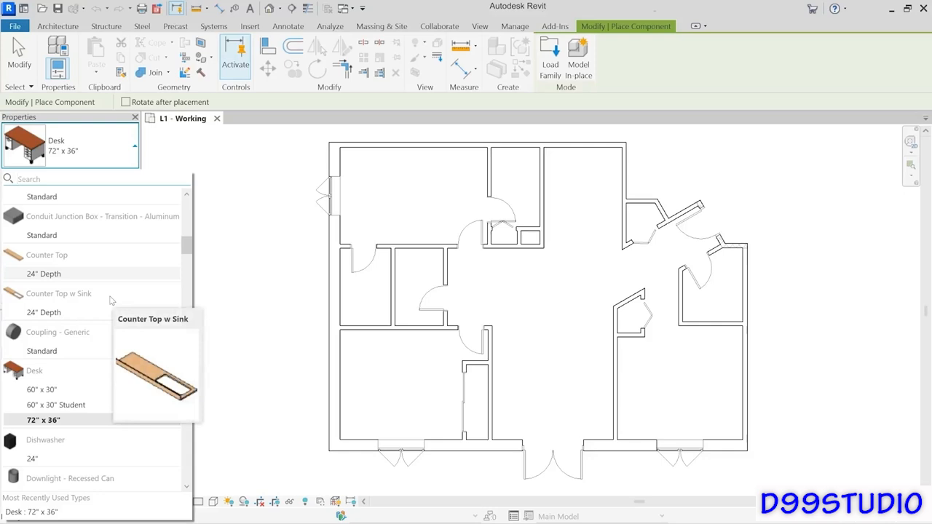
pyautogui.moveTo(67, 466)
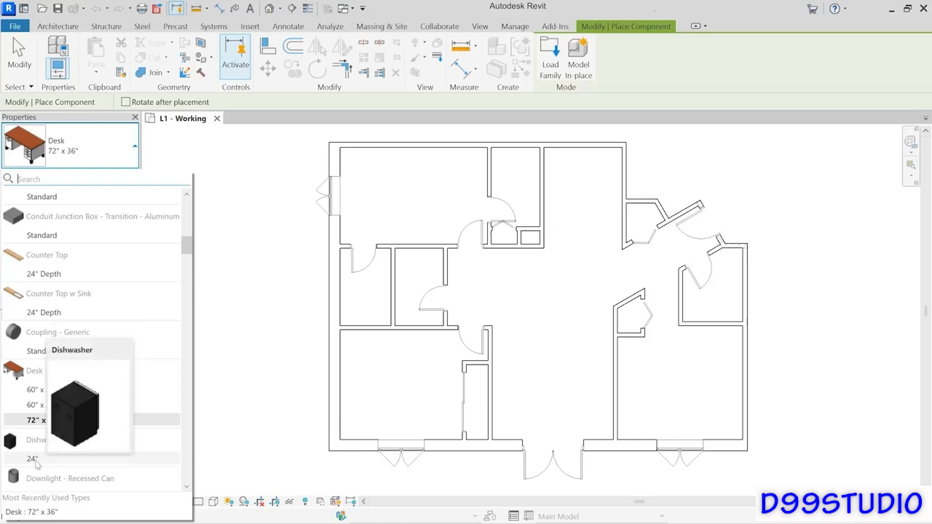
pyautogui.click(36, 461)
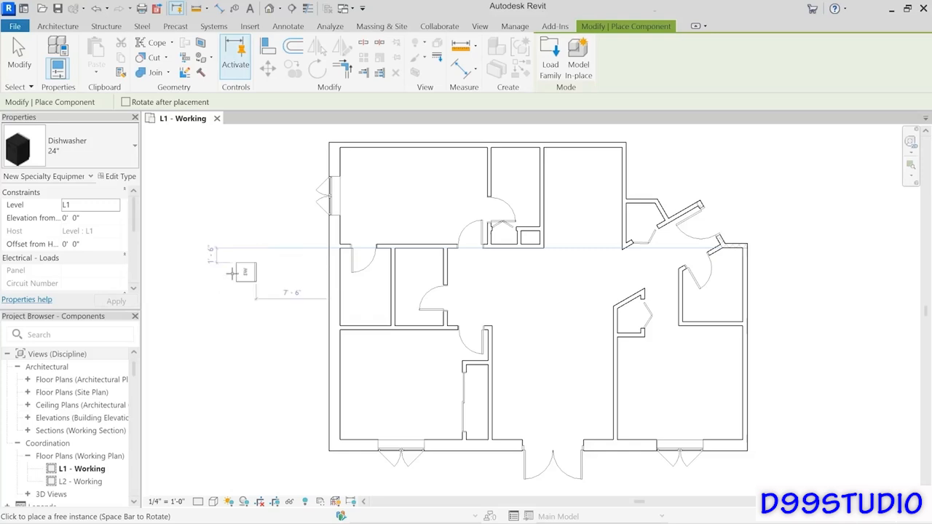
pyautogui.press('space')
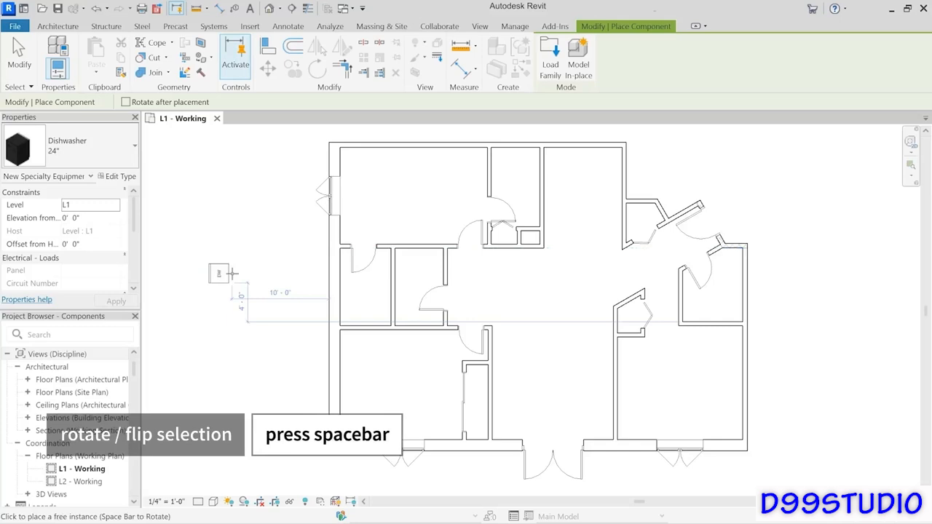
pyautogui.press('space')
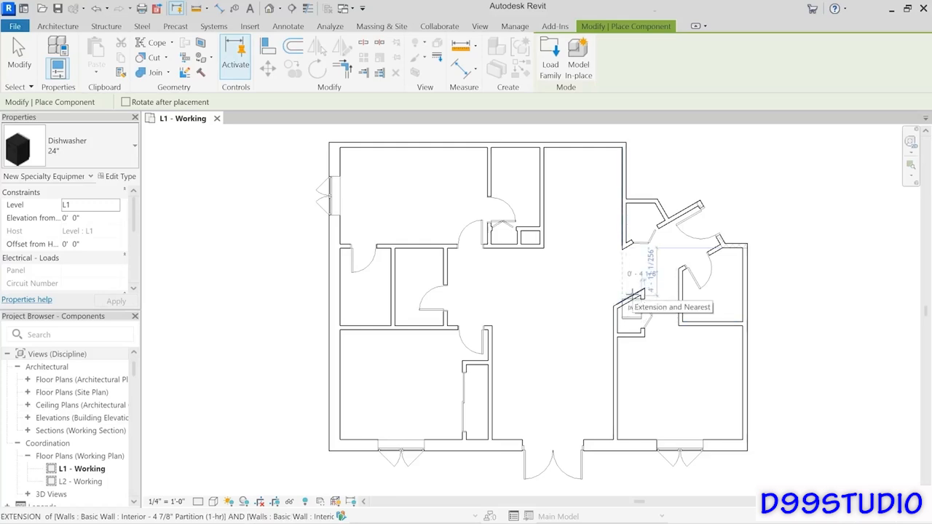
pyautogui.press('space')
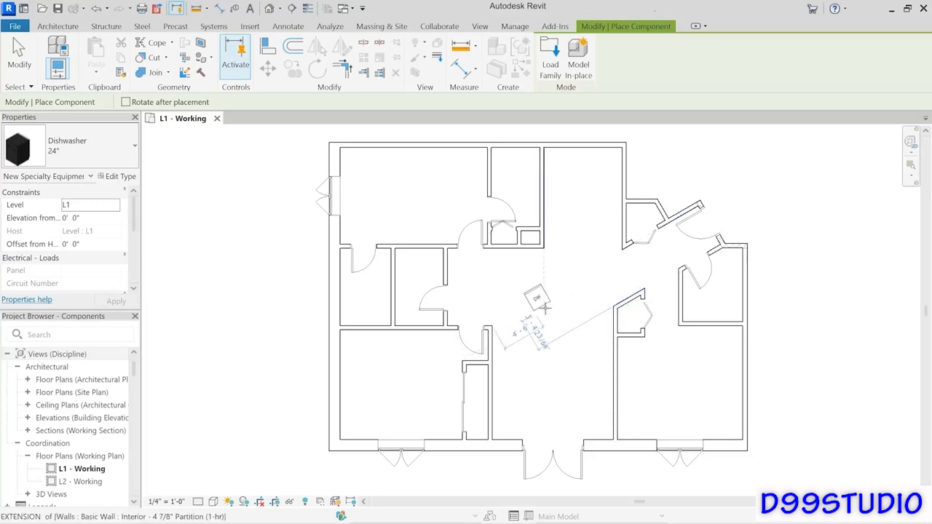
pyautogui.press('space')
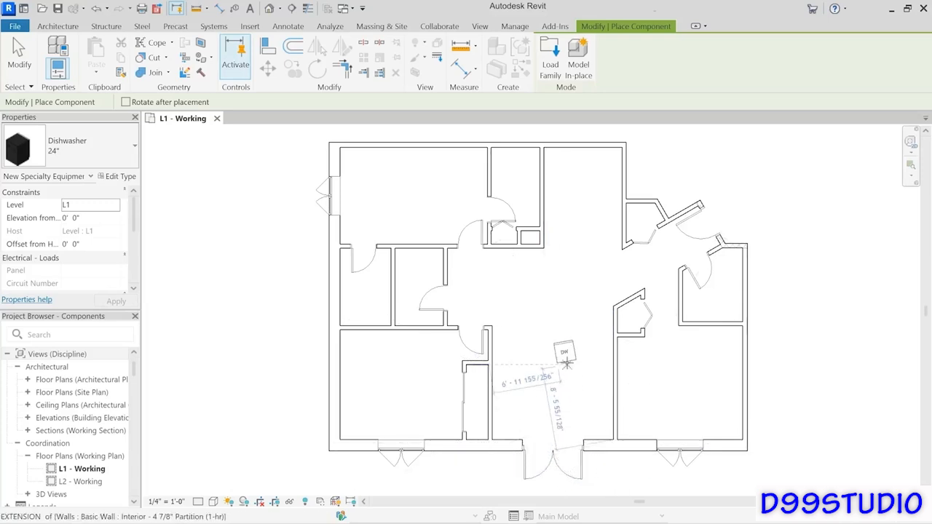
pyautogui.press('space')
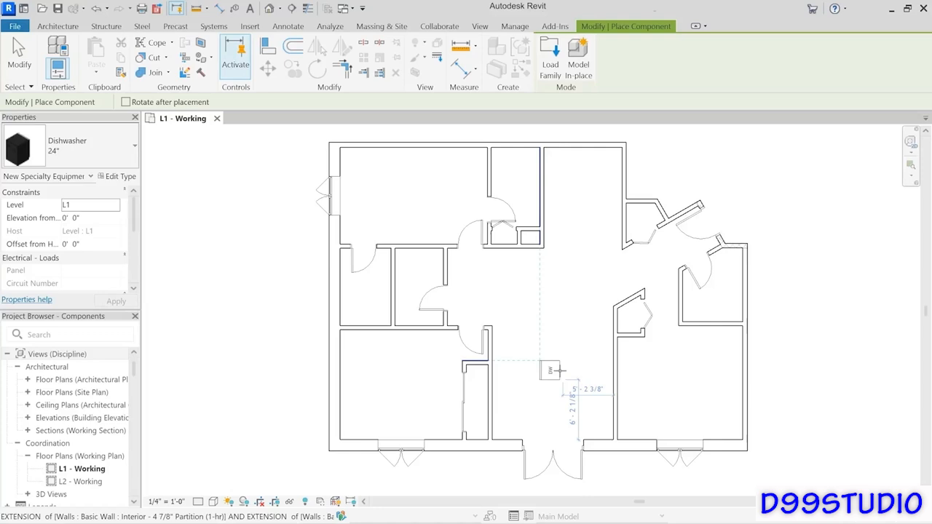
pyautogui.press('space')
pyautogui.press('space')
pyautogui.press('space')
pyautogui.press('space')
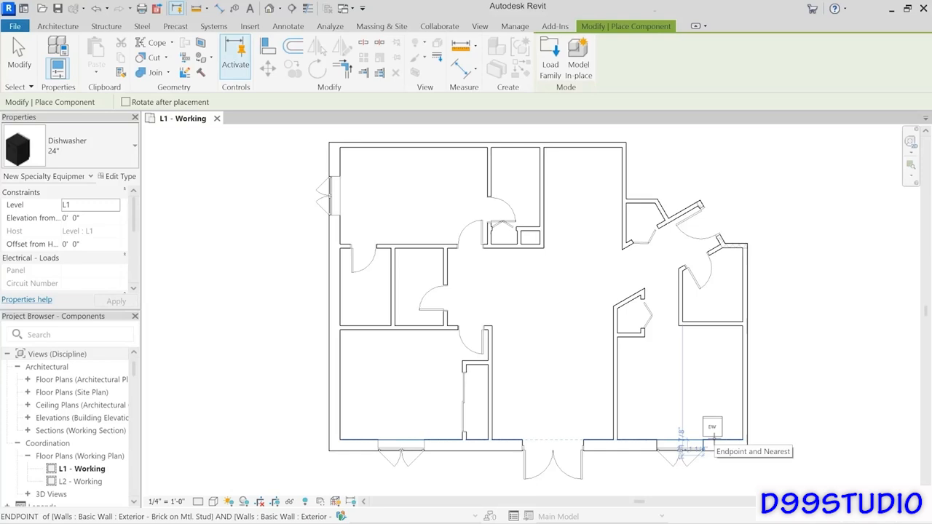
pyautogui.click(713, 437)
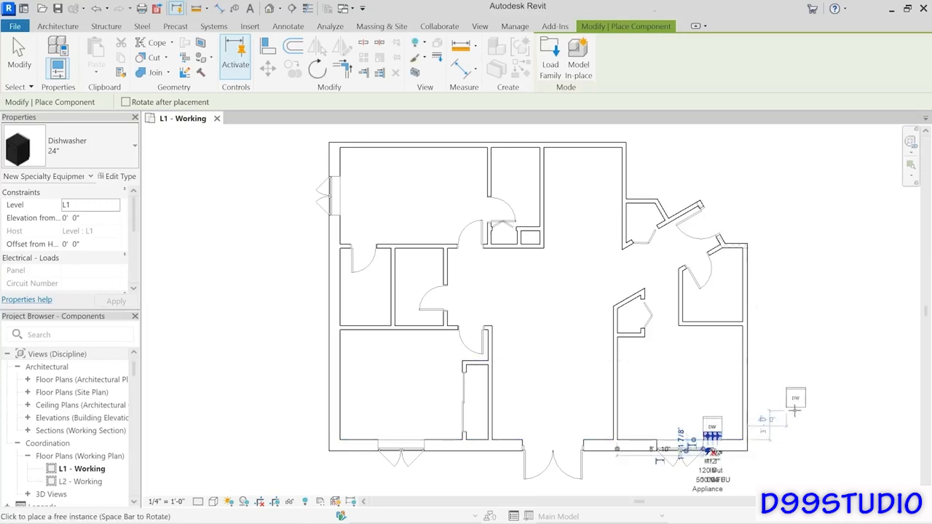
pyautogui.press('Escape')
pyautogui.press('Escape')
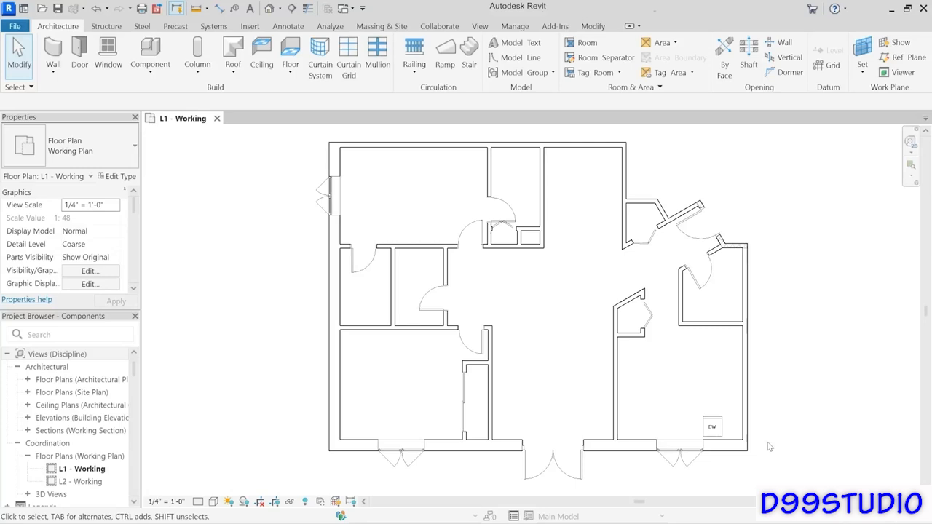
# Place a Counter Top w Sink with 24" Depth in the lower-left corner of the dishwasher room, along the bottom exterior wall.
pyautogui.click(150, 55)
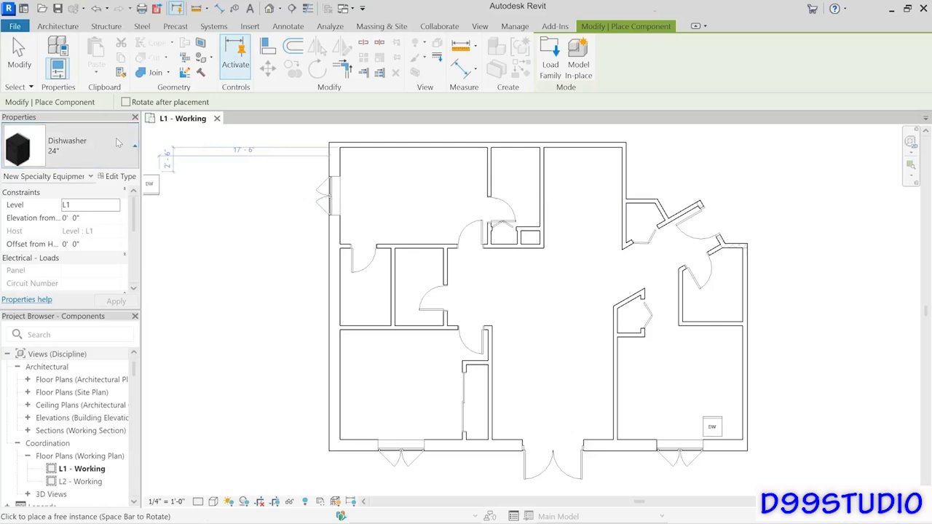
pyautogui.click(117, 142)
pyautogui.scroll(4, 113, 240)
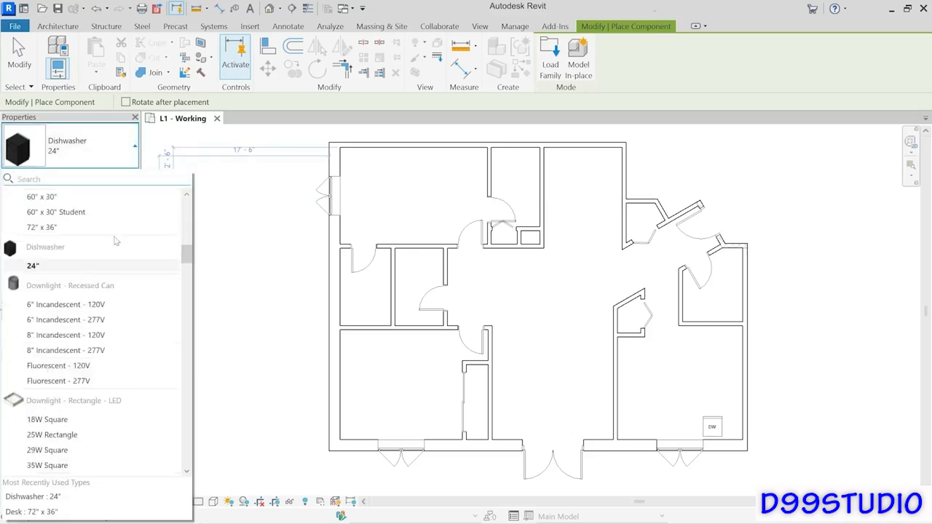
pyautogui.scroll(1, 113, 241)
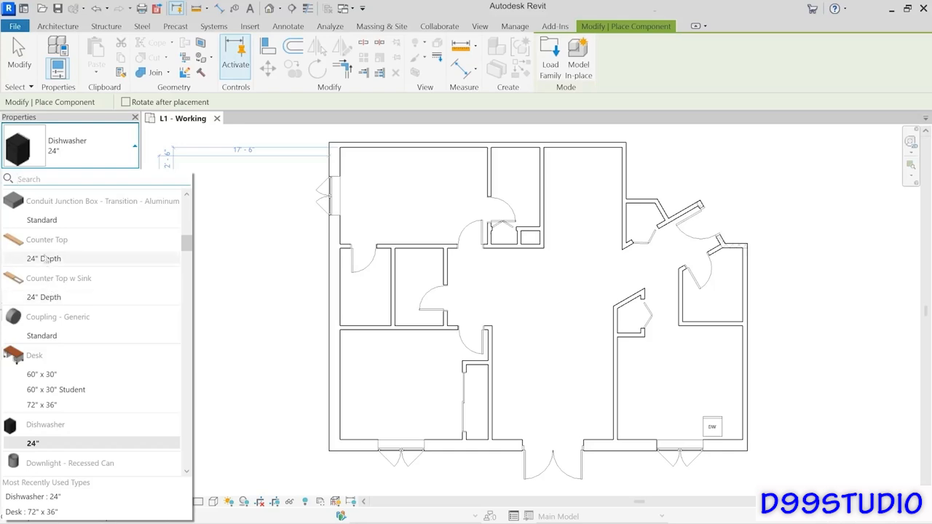
pyautogui.click(50, 298)
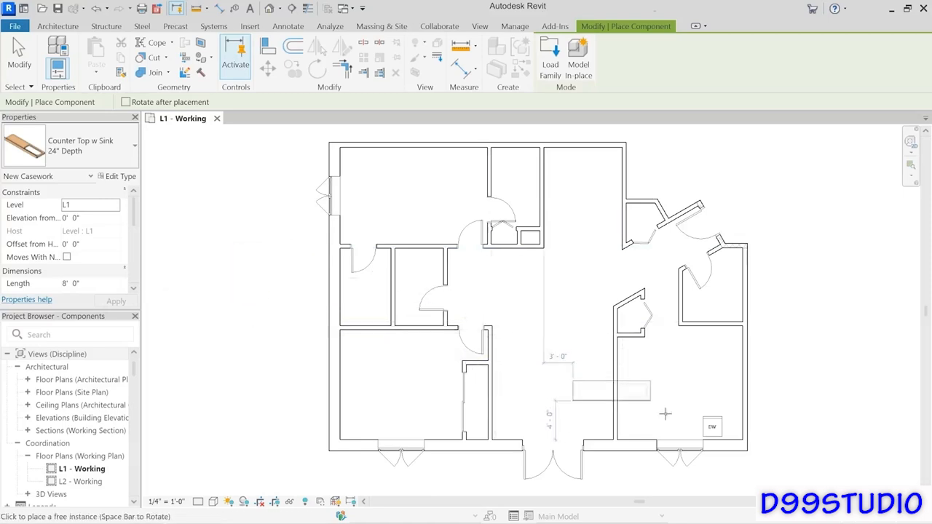
pyautogui.click(694, 439)
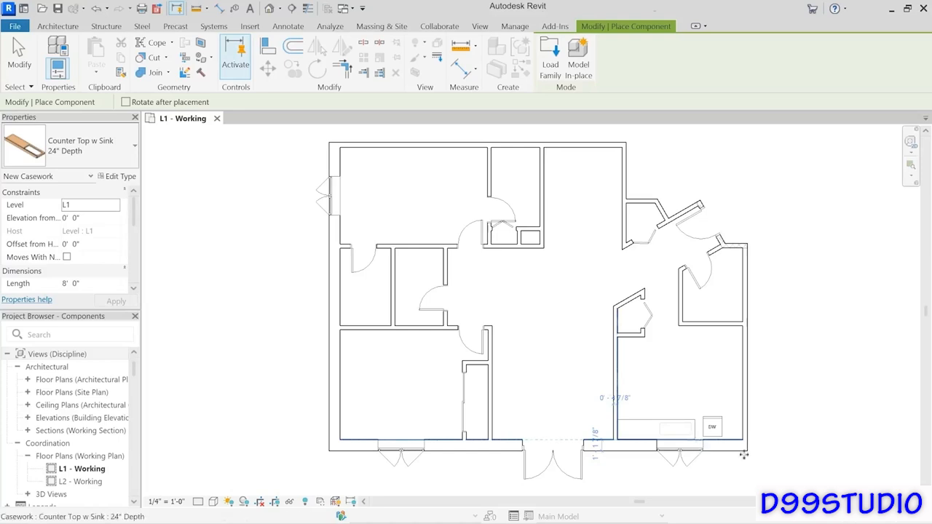
pyautogui.press('Escape')
pyautogui.press('Escape')
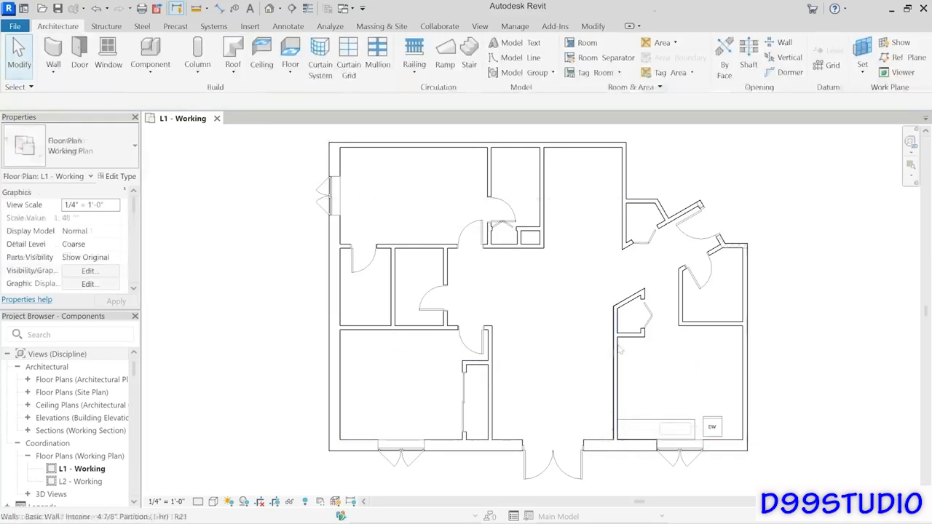
# Stretch the counter top with sink over the dishwasher to the room's right wall, giving it a length of 12' 11".
pyautogui.click(647, 429)
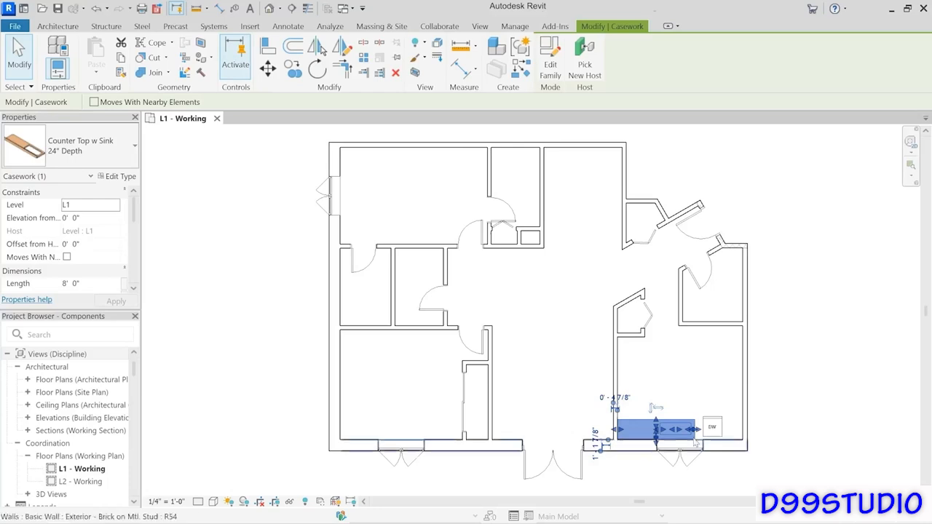
pyautogui.scroll(5, 787, 458)
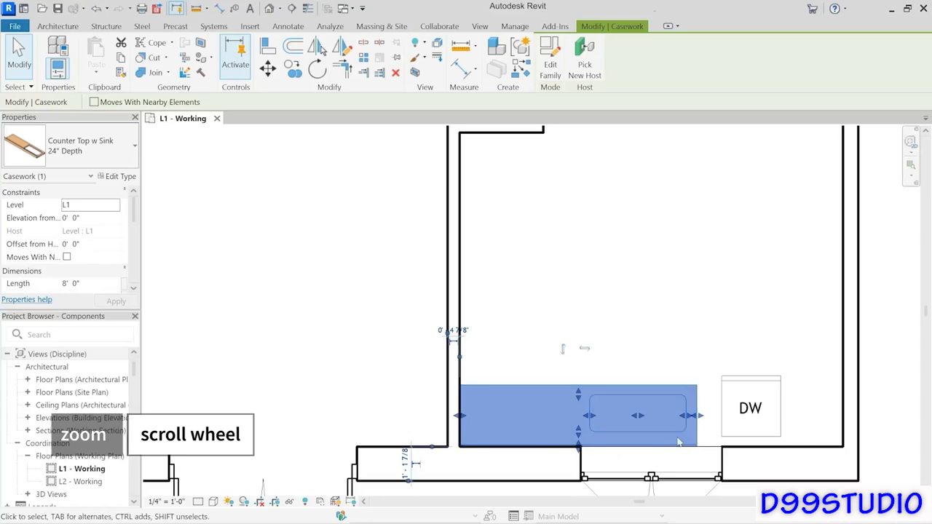
pyautogui.moveTo(700, 416); pyautogui.dragTo(845, 419)
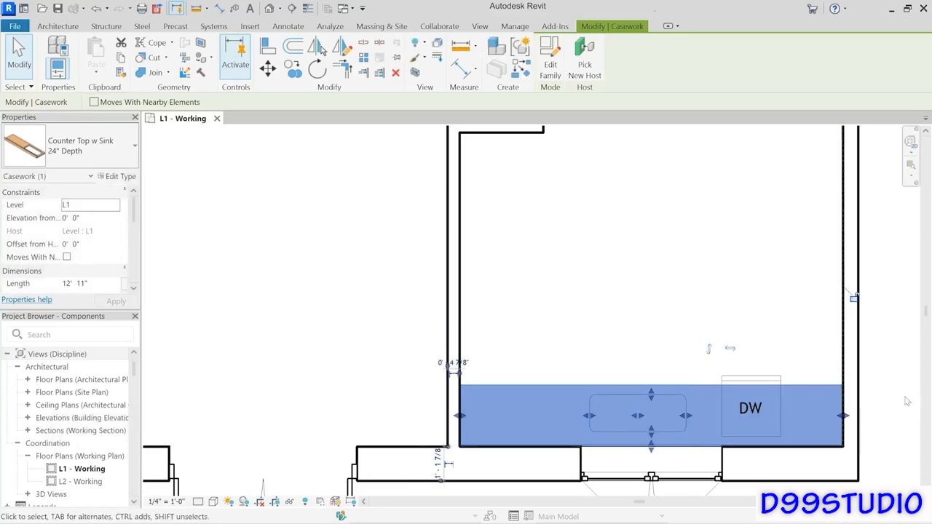
pyautogui.click(907, 401)
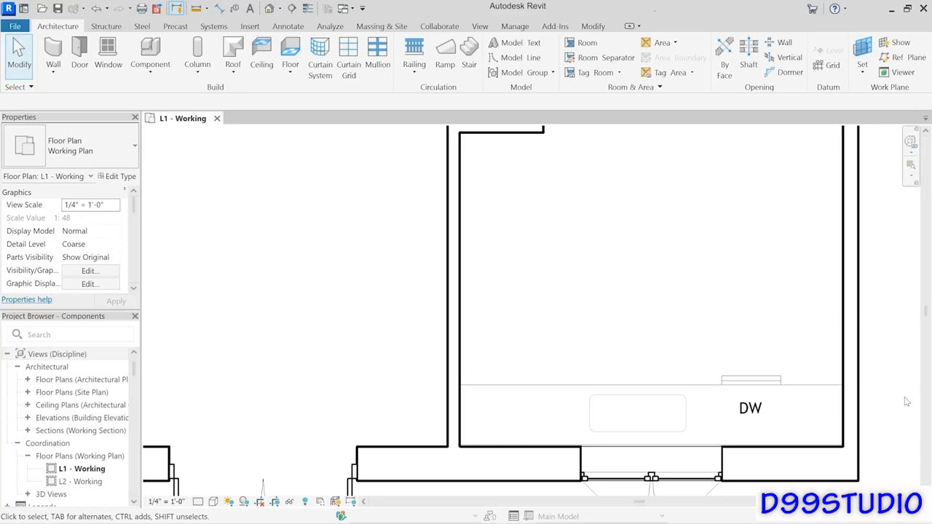
# Place Water Closet - Flush Tank, Private - 1.6 gpf fixtures on the left wall of the lower bathroom and the right wall of the upper bathroom.
pyautogui.scroll(-5, 583, 301)
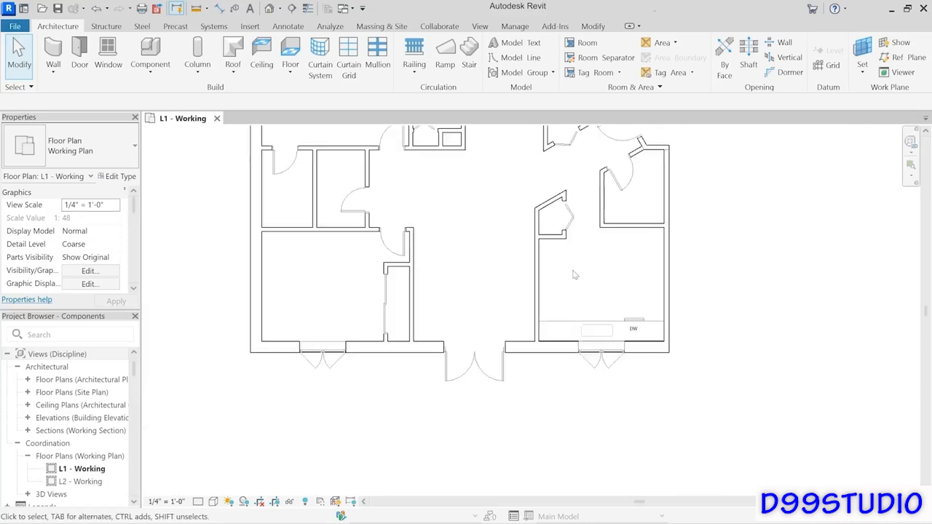
pyautogui.moveTo(575, 270); pyautogui.dragTo(603, 394, button='middle')
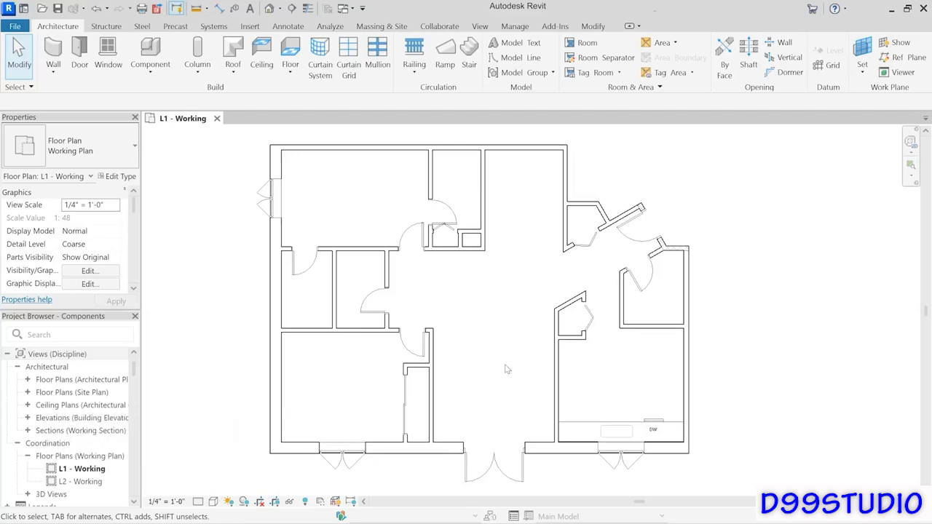
pyautogui.click(172, 66)
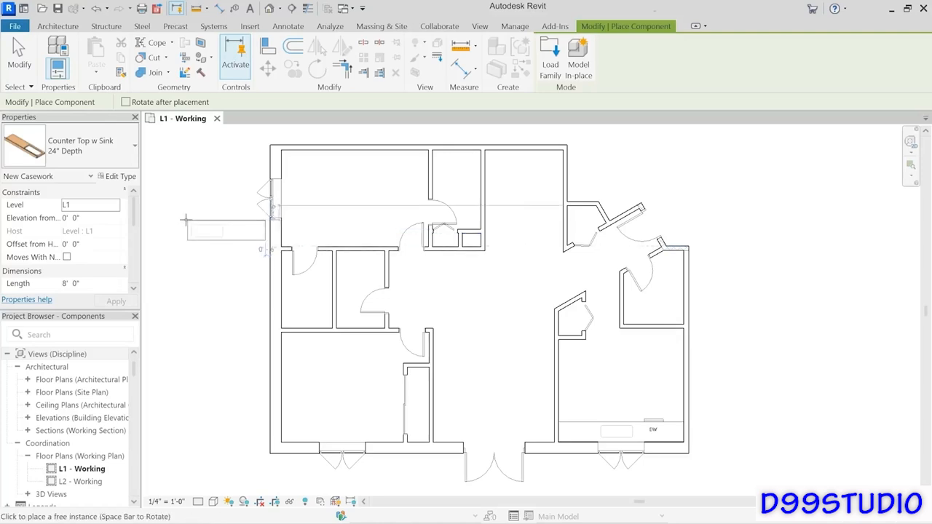
pyautogui.click(108, 154)
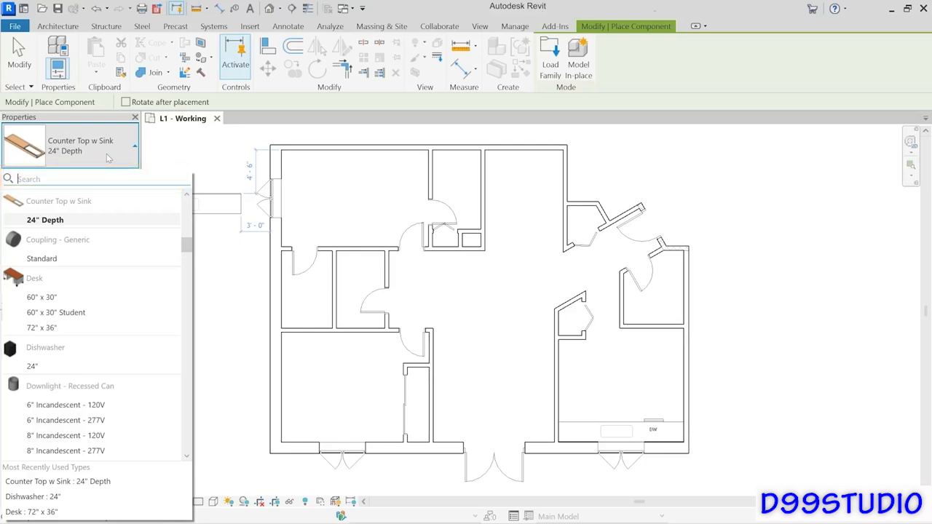
pyautogui.write('toilet')
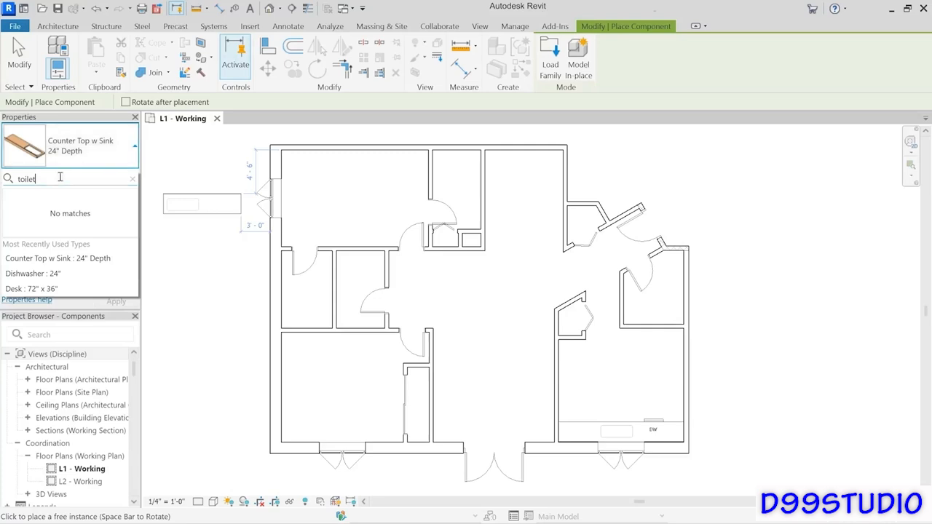
pyautogui.doubleClick(27, 180)
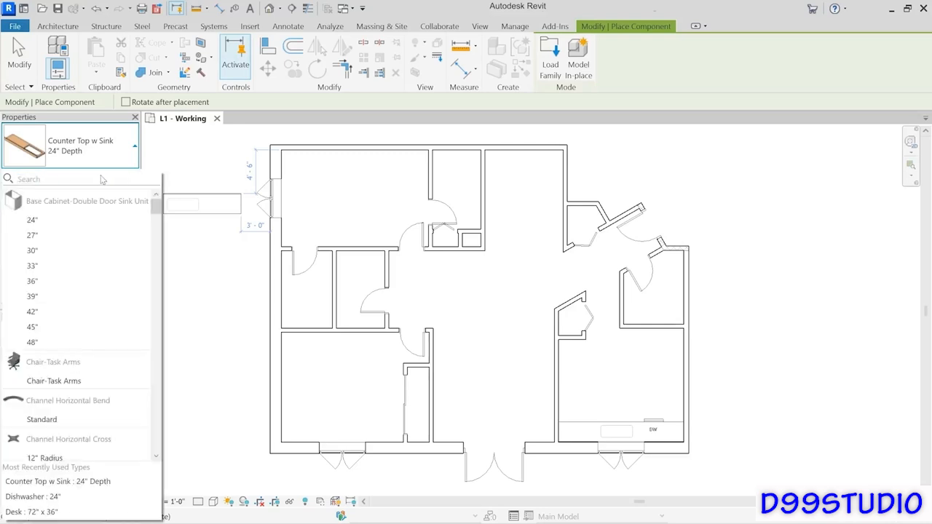
pyautogui.write('water')
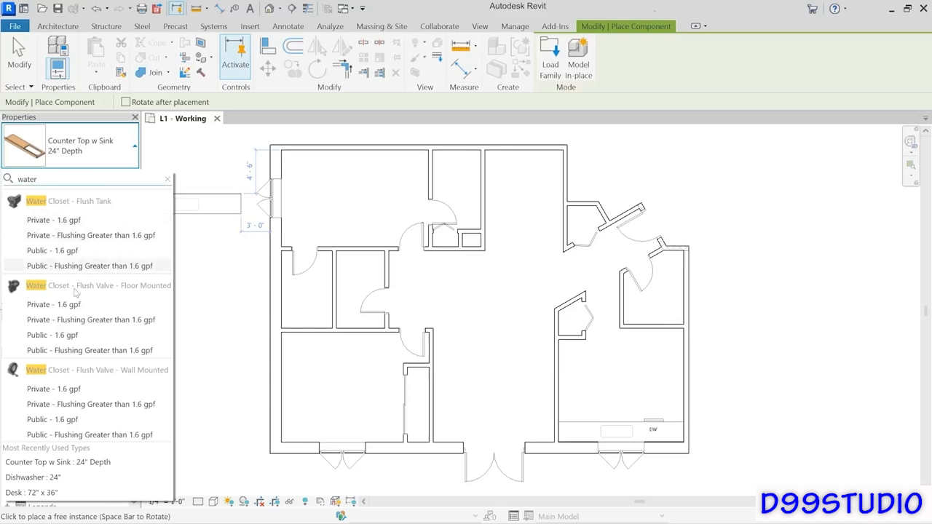
pyautogui.click(67, 225)
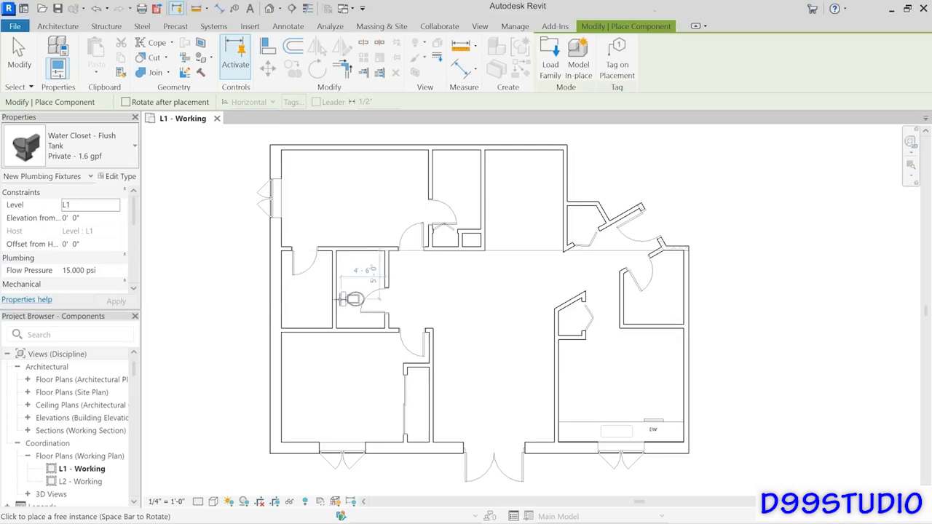
pyautogui.click(349, 298)
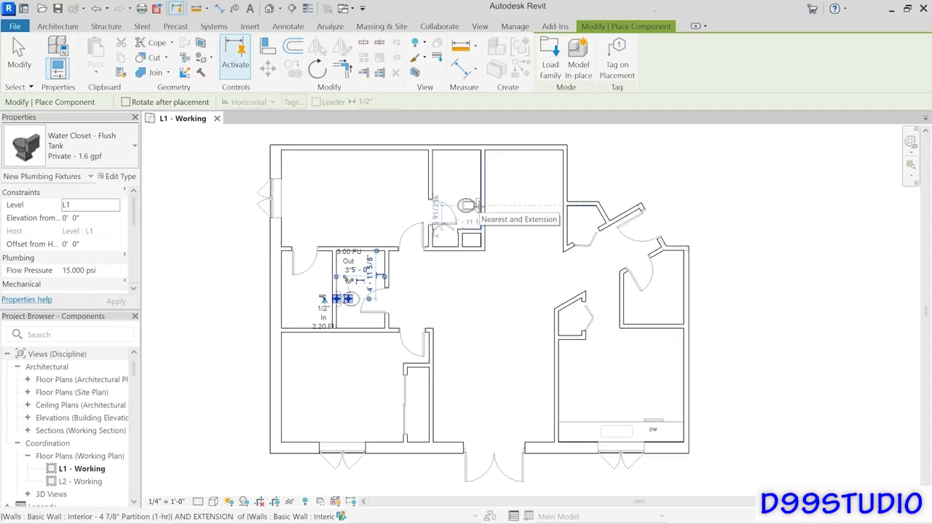
pyautogui.click(466, 207)
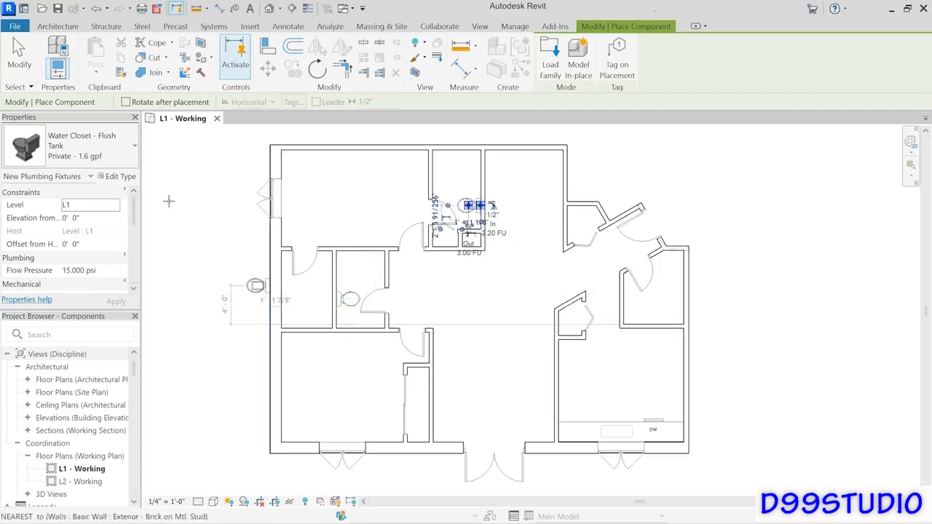
pyautogui.click(29, 78)
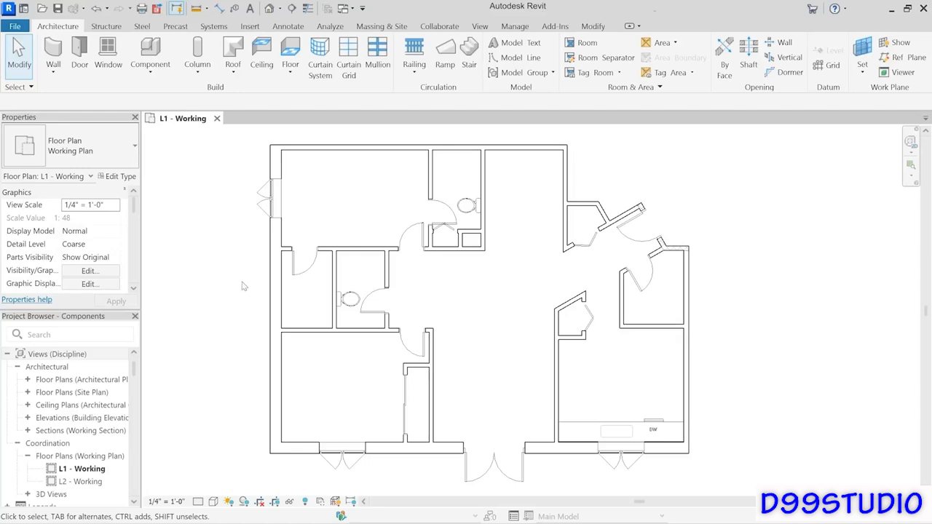
# Load the Furnace family from the English-Imperial library's Mechanical, Architectural, Air-Side Components, Furnaces folder.
pyautogui.click(249, 26)
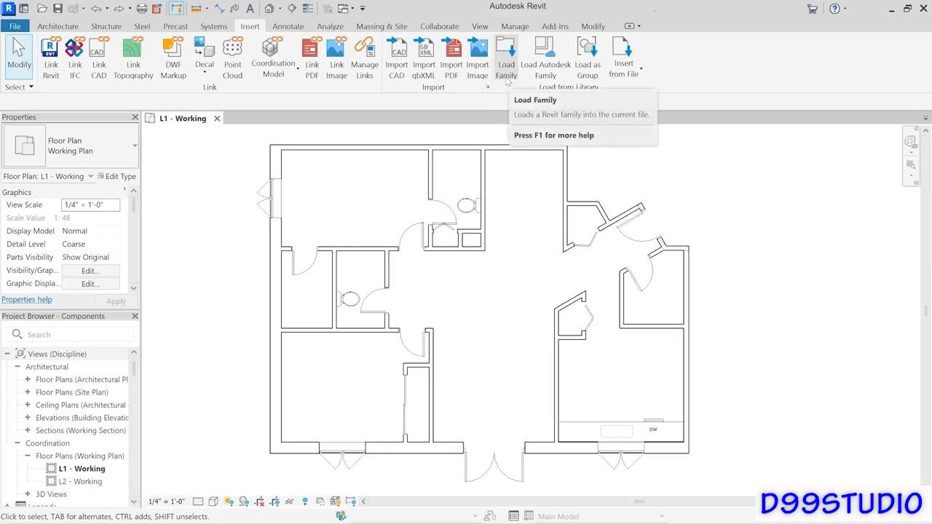
pyautogui.click(508, 80)
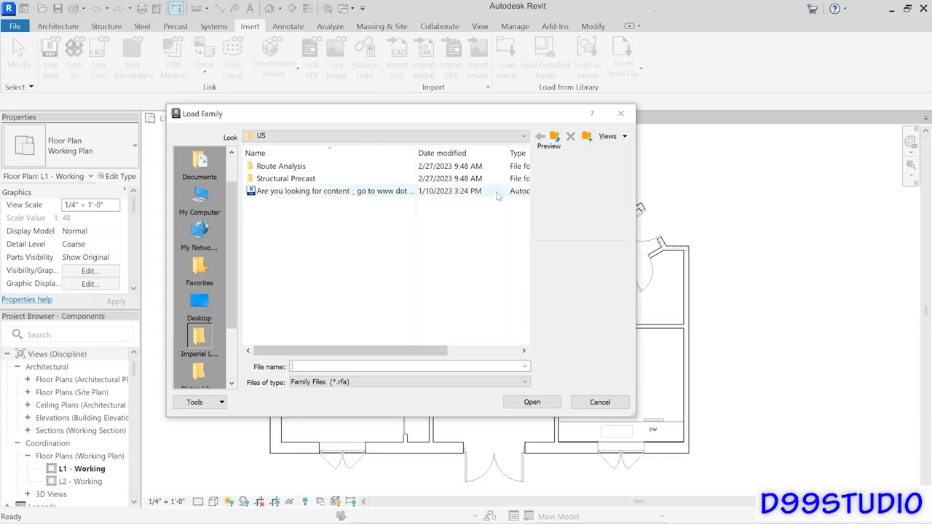
pyautogui.click(555, 137)
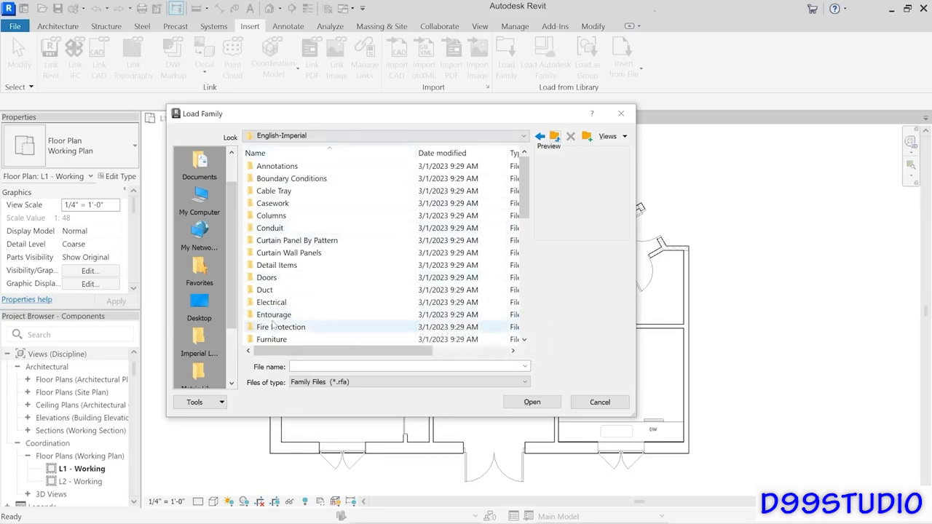
pyautogui.scroll(-3, 298, 299)
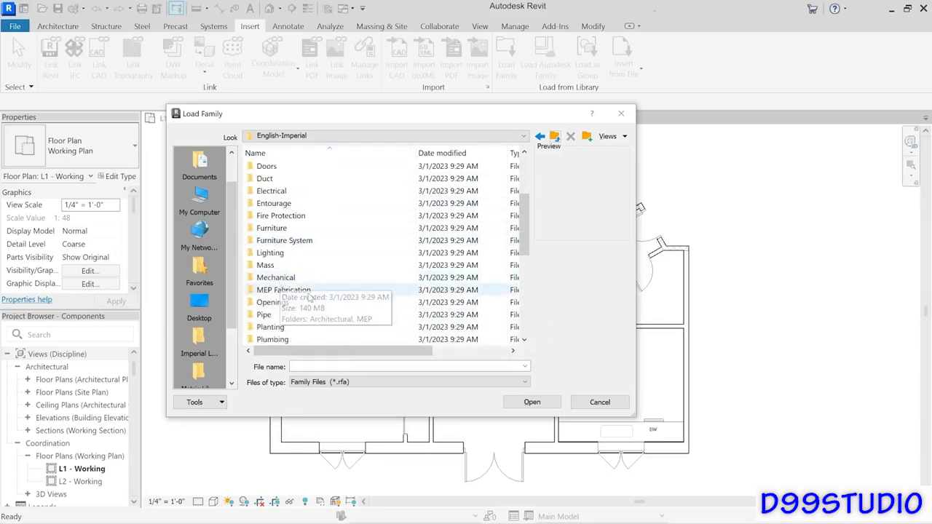
pyautogui.click(284, 278)
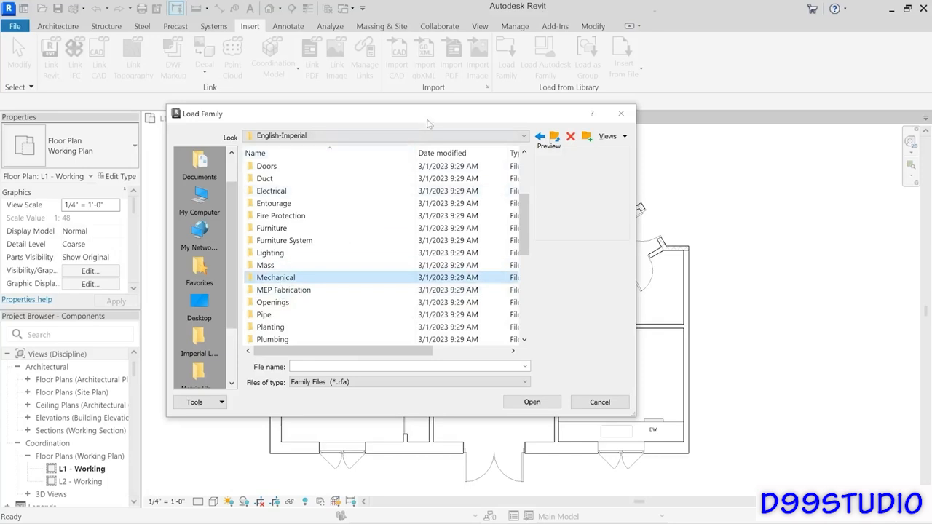
pyautogui.moveTo(416, 116); pyautogui.dragTo(297, 132)
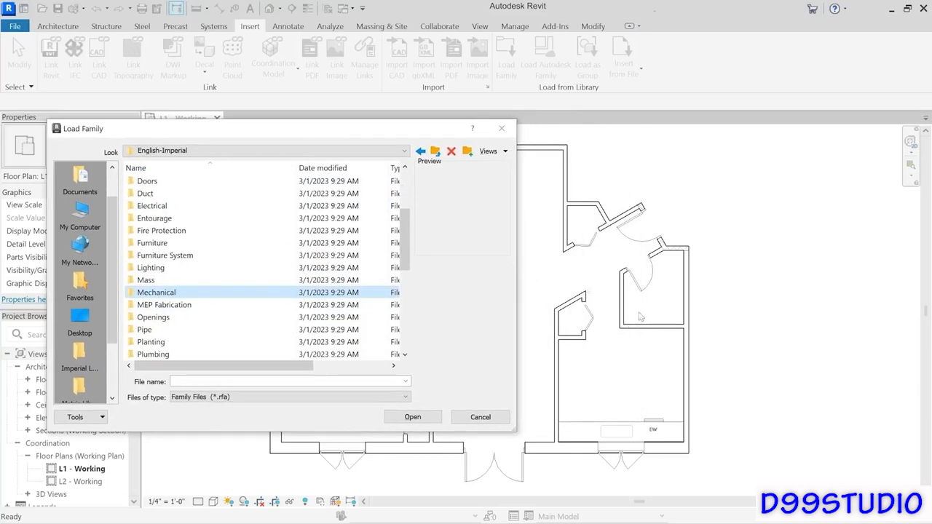
pyautogui.moveTo(369, 127); pyautogui.dragTo(458, 117)
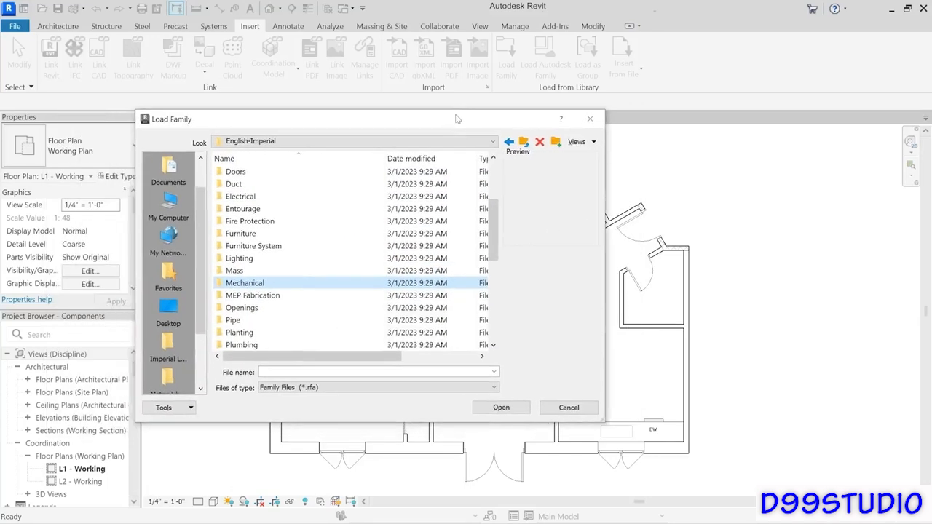
pyautogui.doubleClick(229, 284)
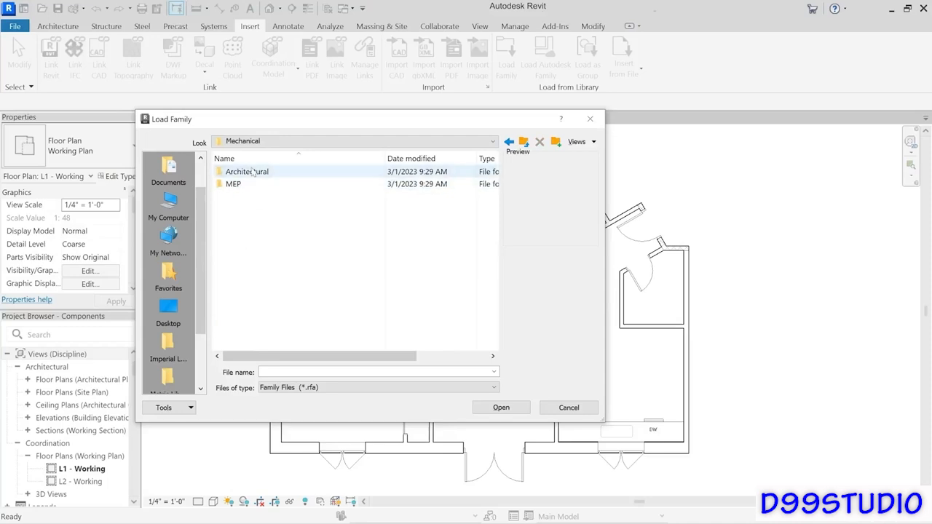
pyautogui.doubleClick(255, 173)
pyautogui.doubleClick(256, 172)
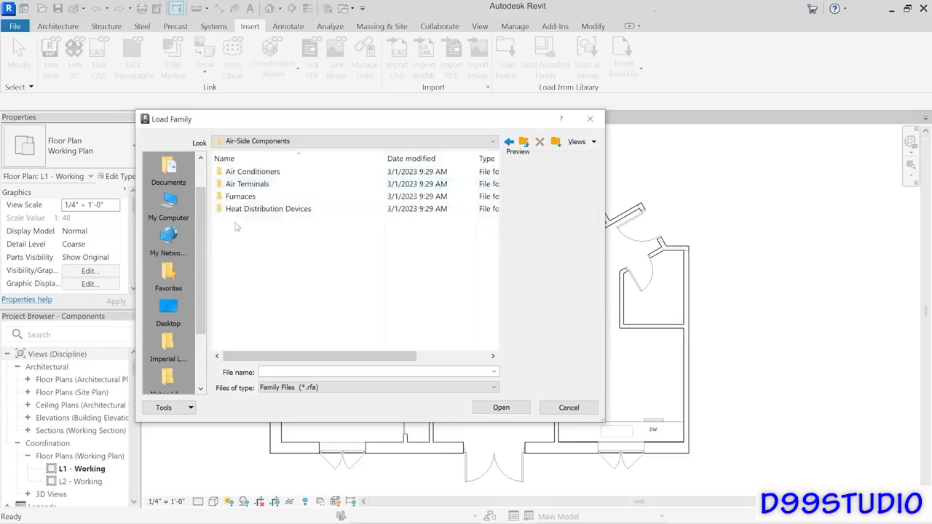
pyautogui.doubleClick(240, 197)
pyautogui.click(238, 175)
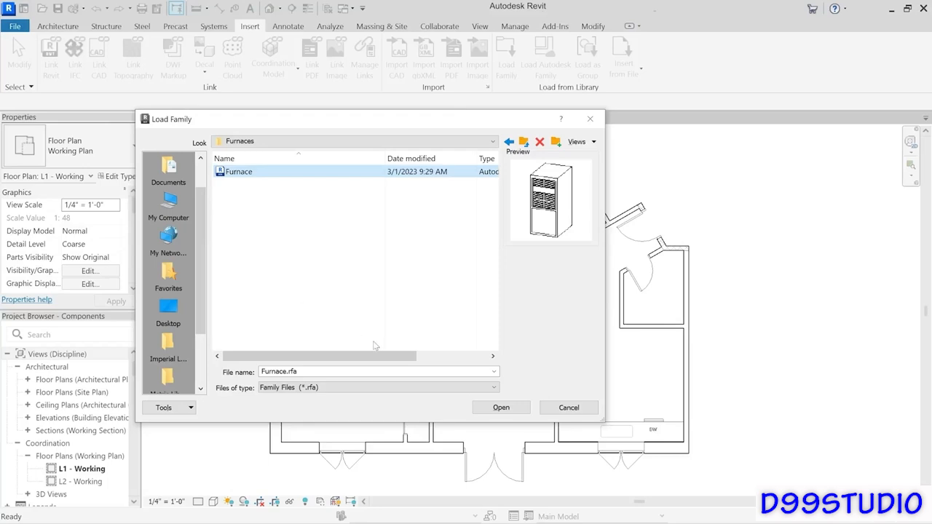
pyautogui.click(501, 408)
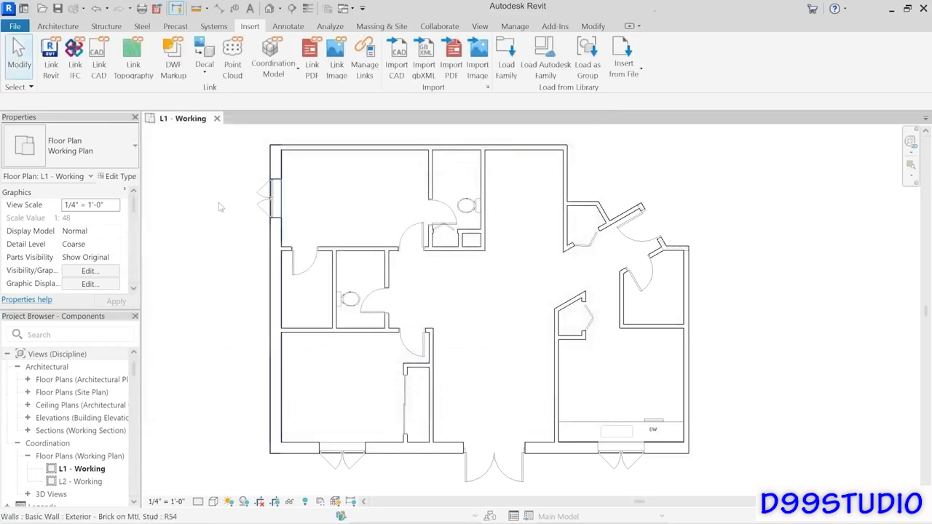
# Place a 40" x 21" x 28" Furnace component in the lower-left corner of the small room beside the angled entry.
pyautogui.click(58, 27)
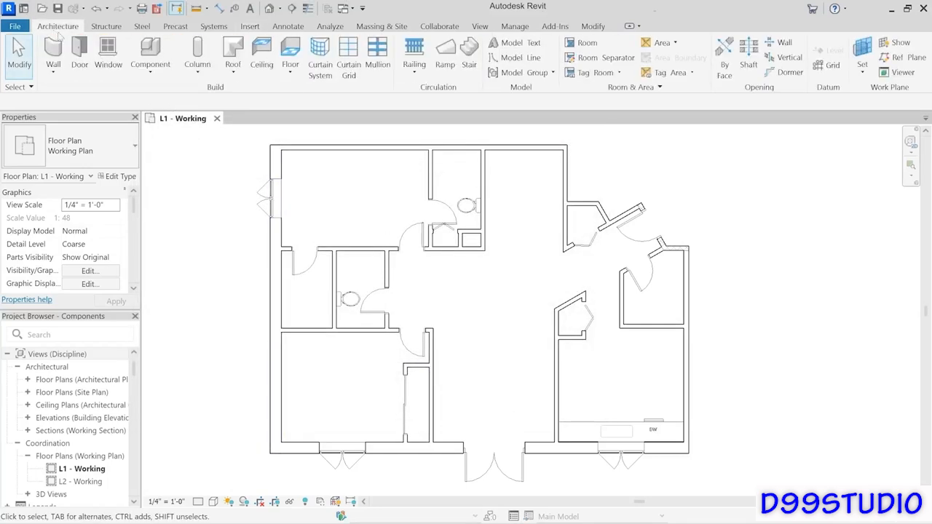
pyautogui.click(150, 55)
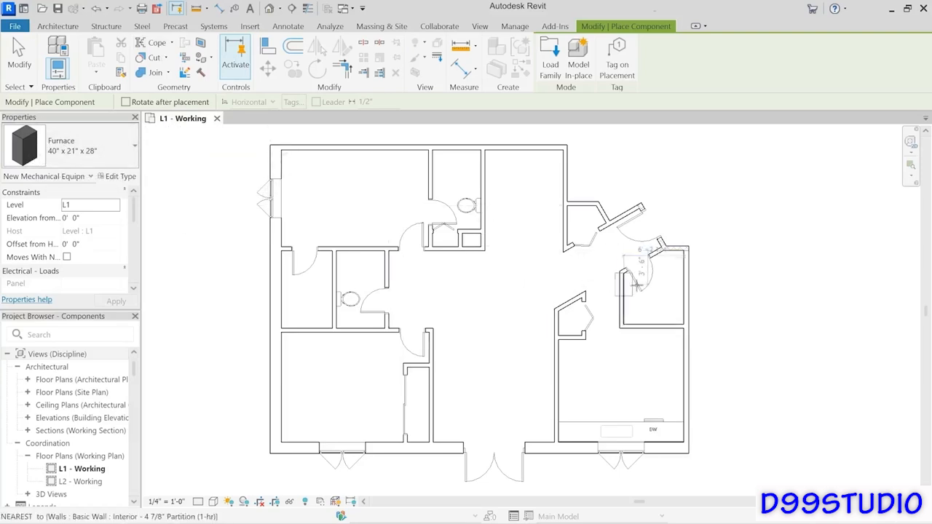
pyautogui.click(636, 310)
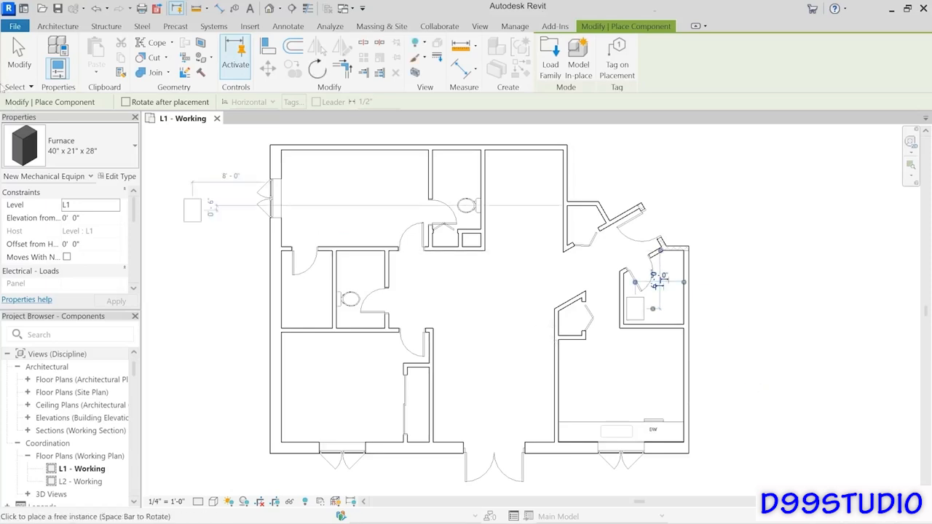
pyautogui.press('Escape')
pyautogui.press('Escape')
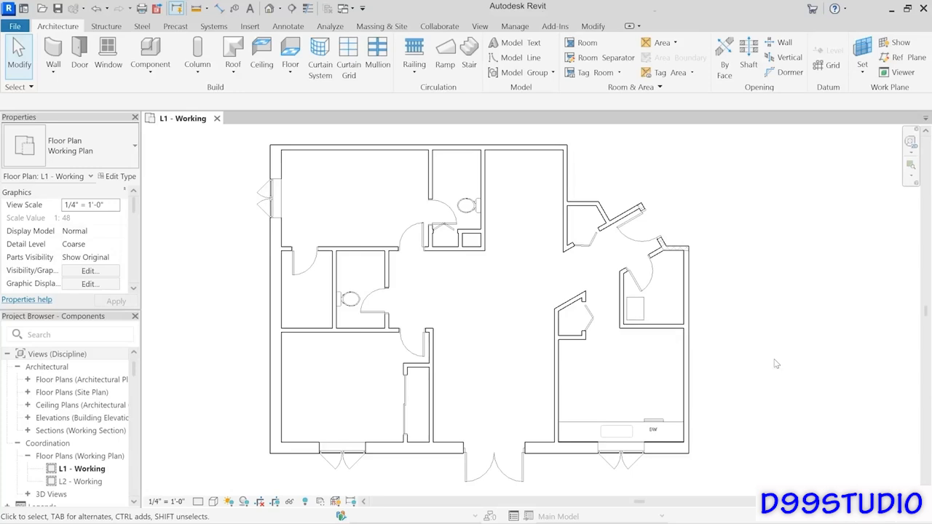
# Open the Load Autodesk Family library and examine its language and region settings and the list of all available families.
pyautogui.click(250, 26)
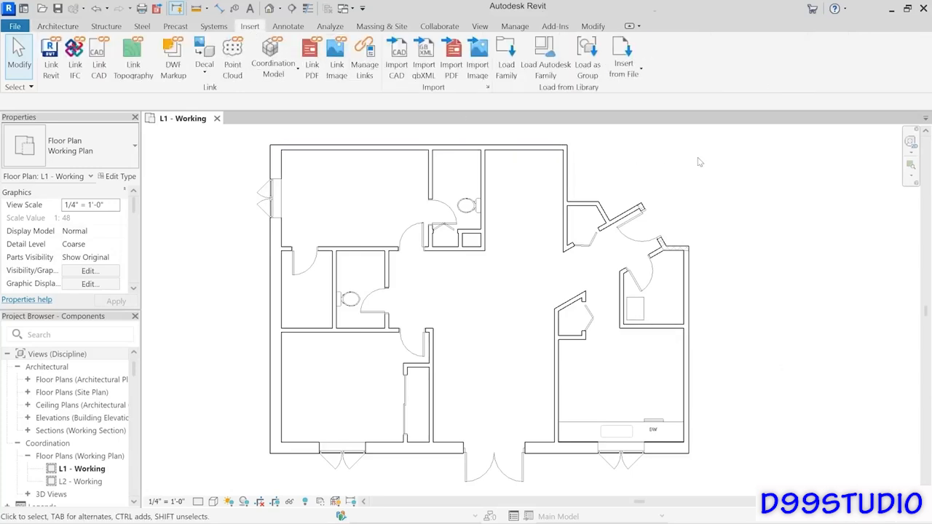
pyautogui.click(552, 73)
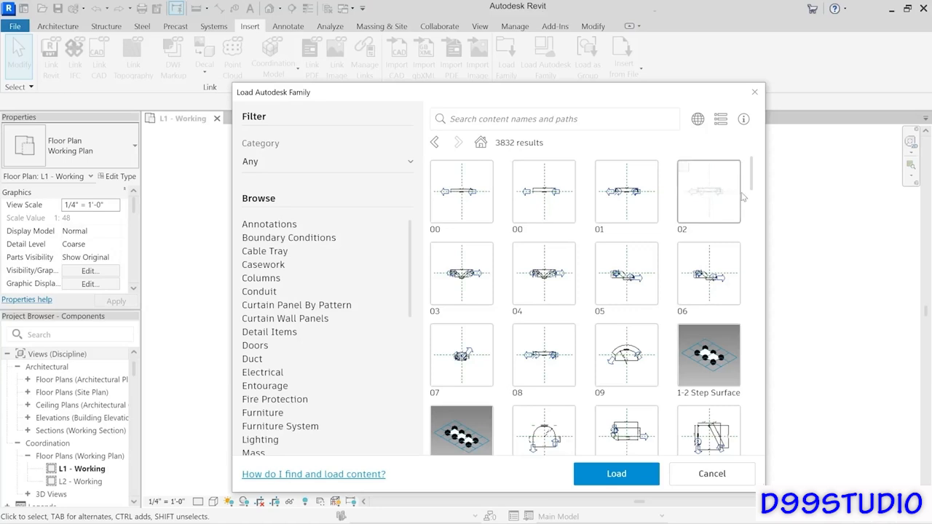
pyautogui.click(698, 120)
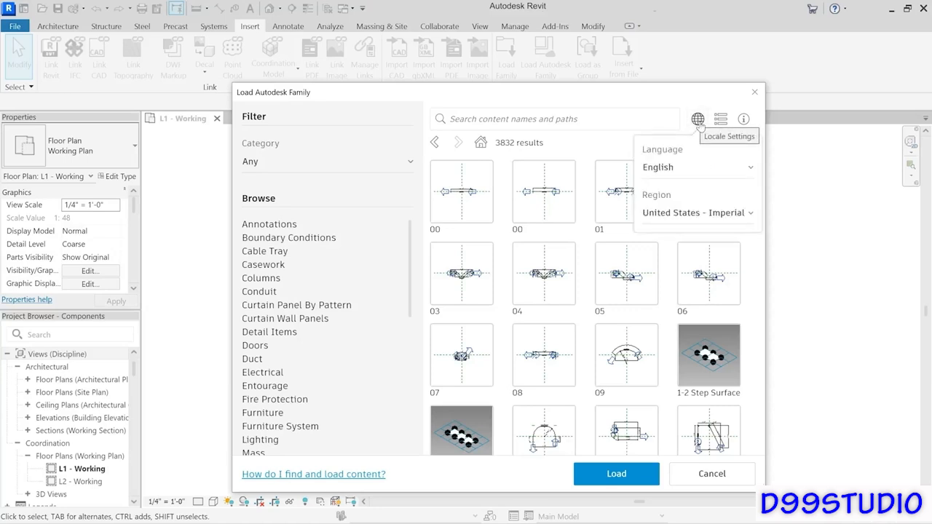
pyautogui.click(685, 218)
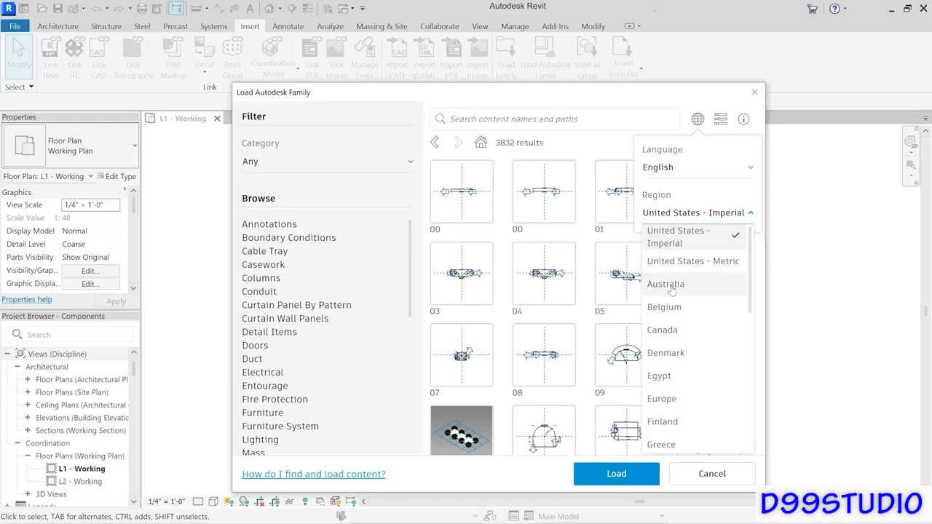
pyautogui.click(694, 214)
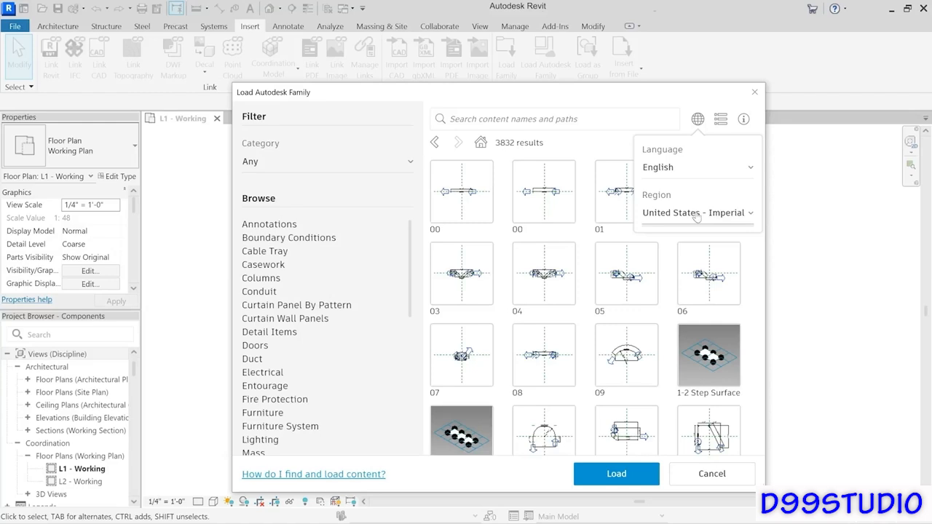
pyautogui.click(698, 120)
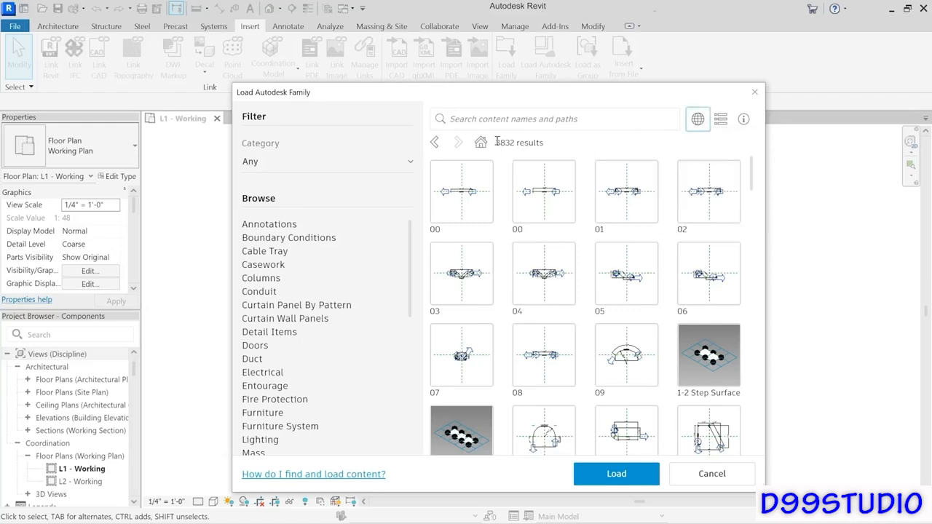
pyautogui.moveTo(495, 143); pyautogui.dragTo(516, 143)
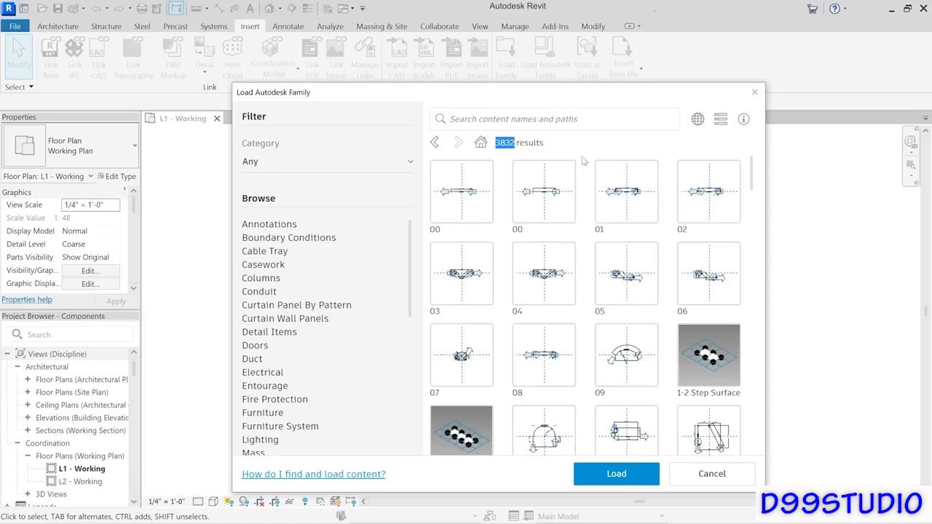
pyautogui.scroll(-1, 761, 216)
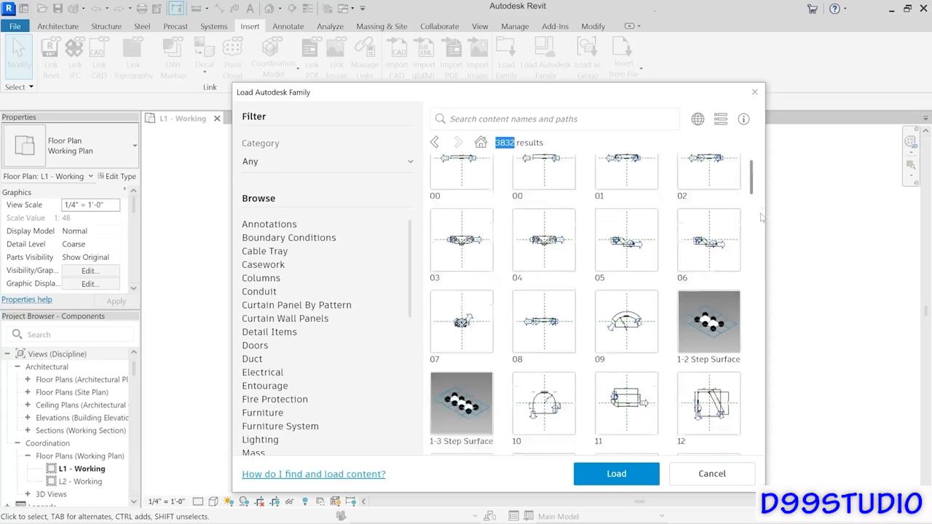
pyautogui.moveTo(761, 214); pyautogui.dragTo(758, 156)
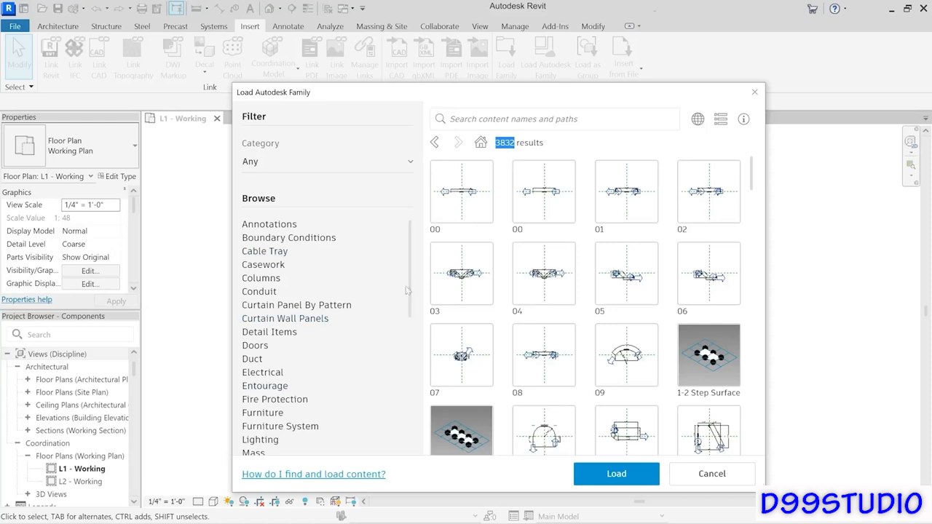
# Browse the Autodesk library's Mechanical category to the architectural Furnaces families and return to all results.
pyautogui.scroll(-3, 276, 389)
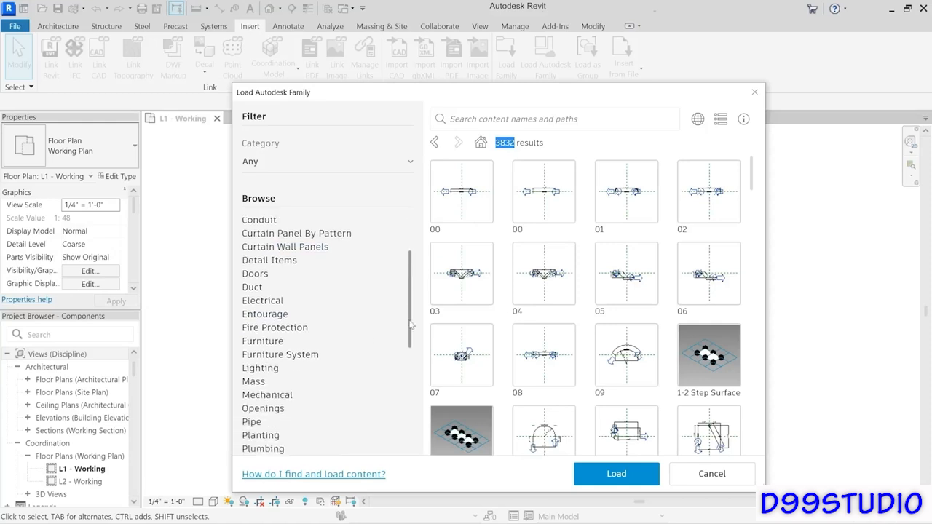
pyautogui.click(274, 371)
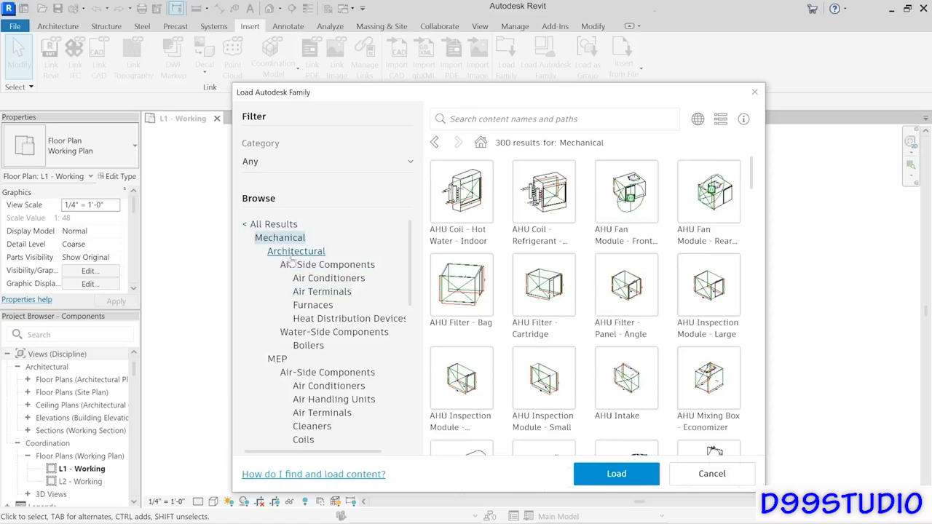
pyautogui.click(313, 305)
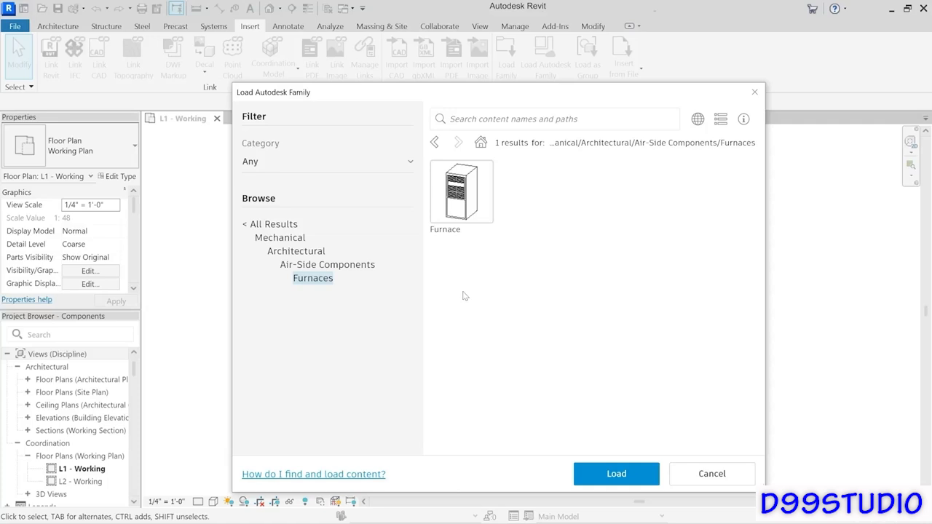
pyautogui.click(269, 228)
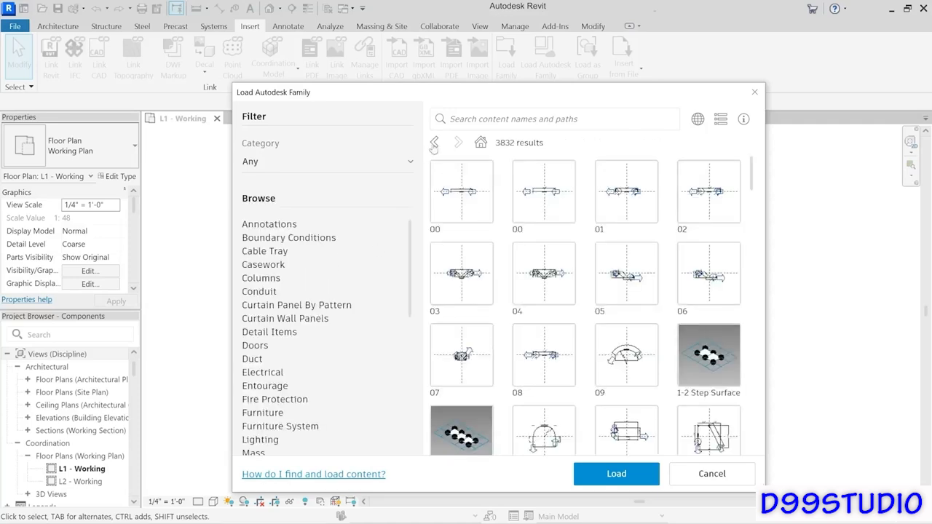
# Search the Autodesk library for "water heater" and load the plain cylindrical Water Heater family.
pyautogui.click(478, 119)
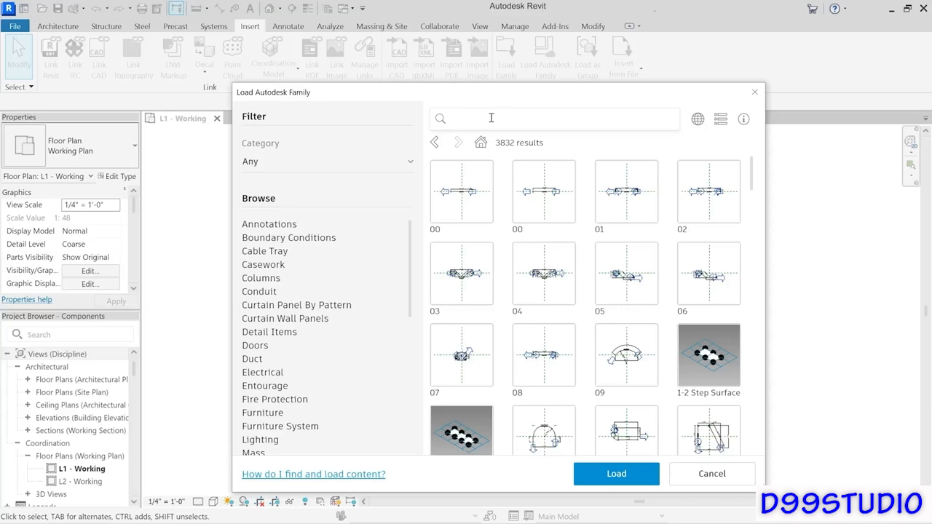
pyautogui.write('water heater')
pyautogui.press('Return')
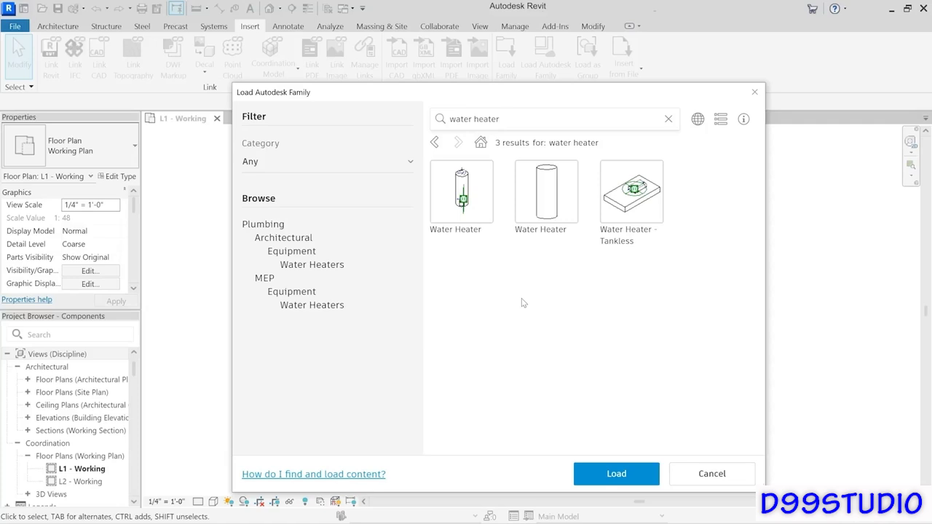
pyautogui.click(546, 191)
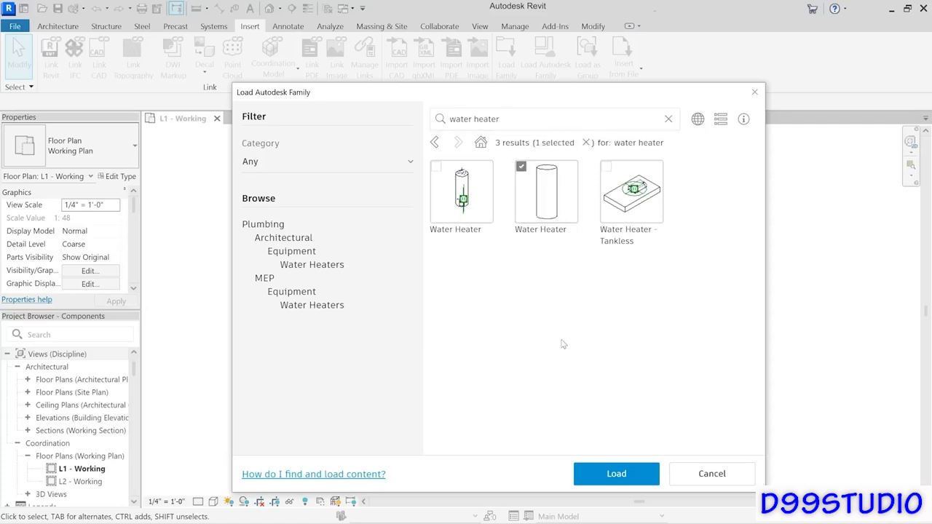
pyautogui.click(614, 474)
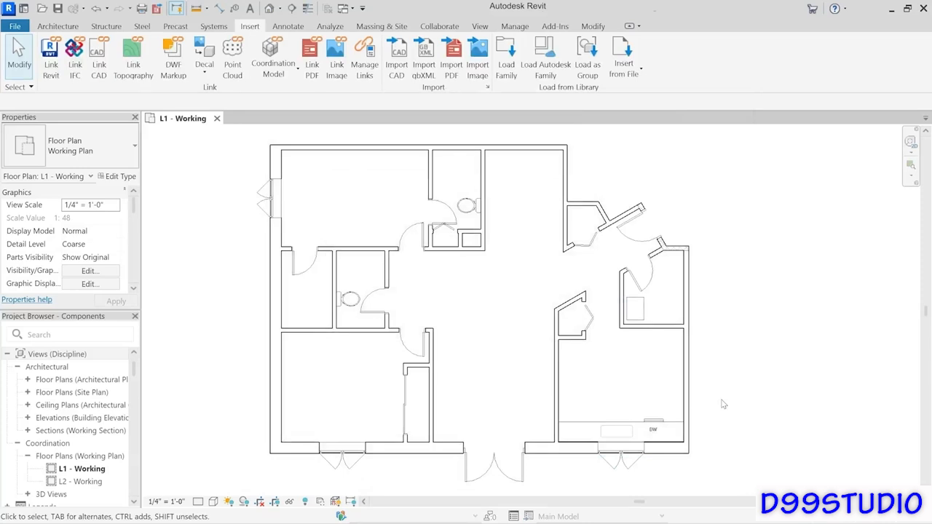
# Place a Water Heater component in the upper-right corner of the furnace room.
pyautogui.click(58, 27)
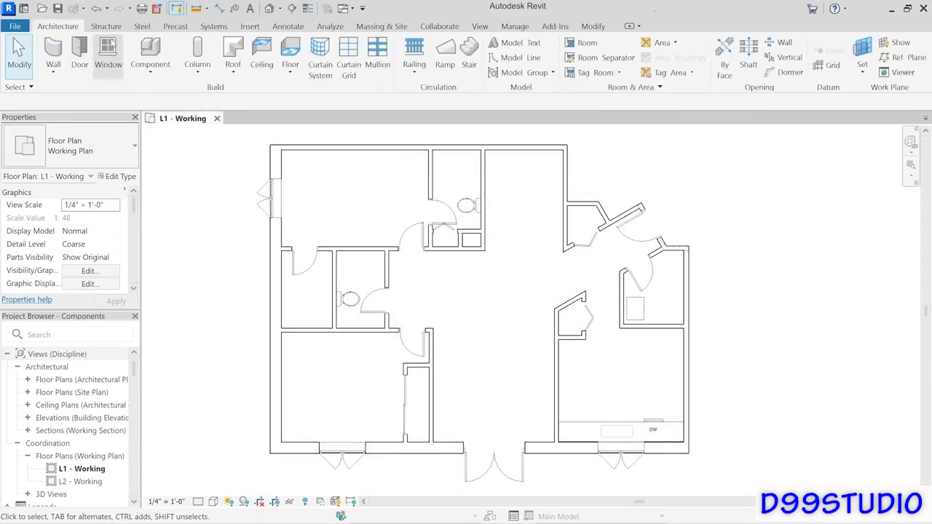
pyautogui.click(152, 51)
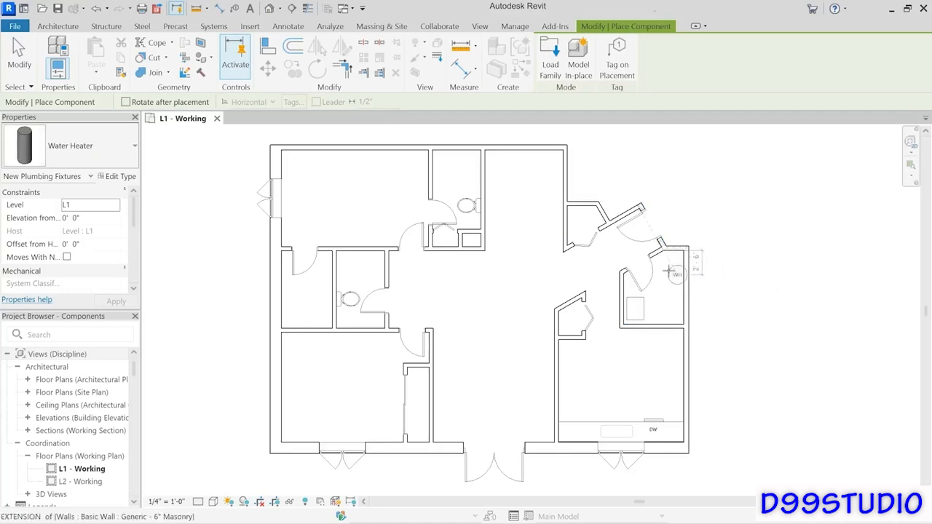
pyautogui.click(671, 264)
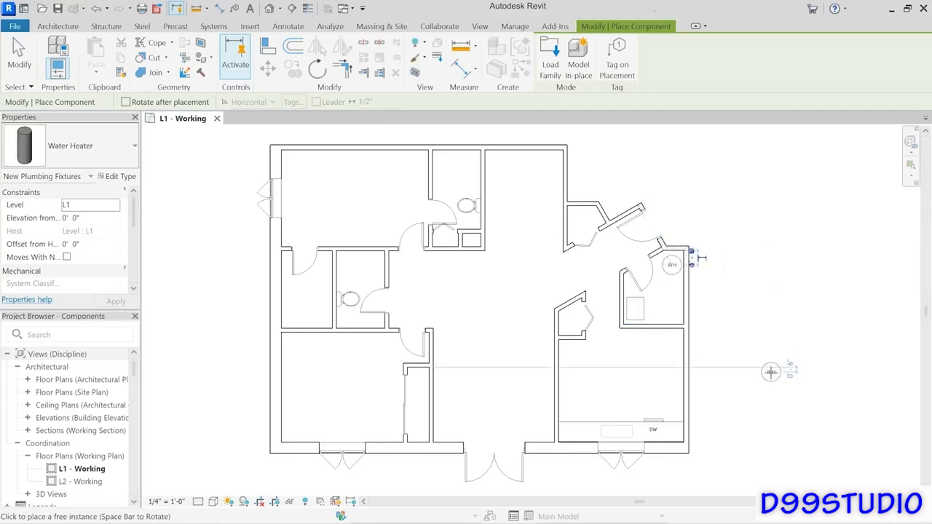
# Clear the water heater search in the Autodesk family library and filter the content to the Specialty Equipment category.
pyautogui.click(19, 53)
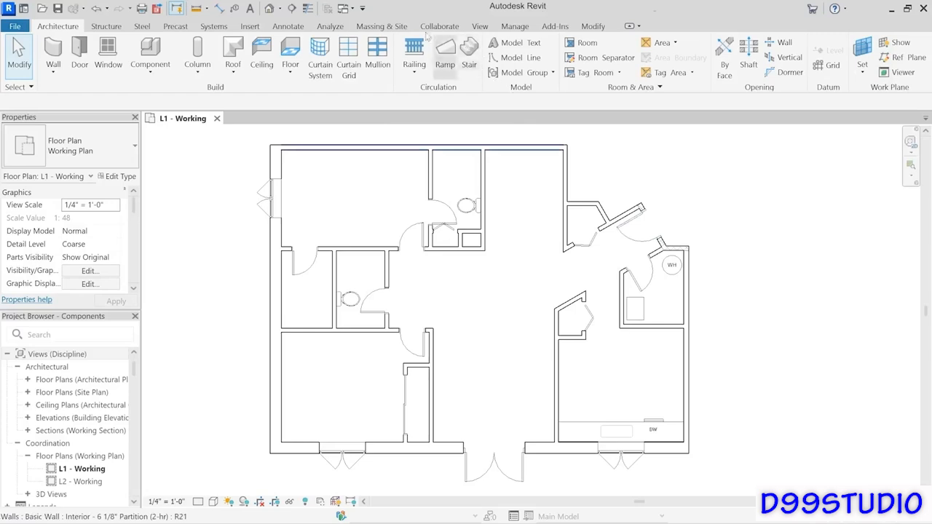
pyautogui.click(253, 29)
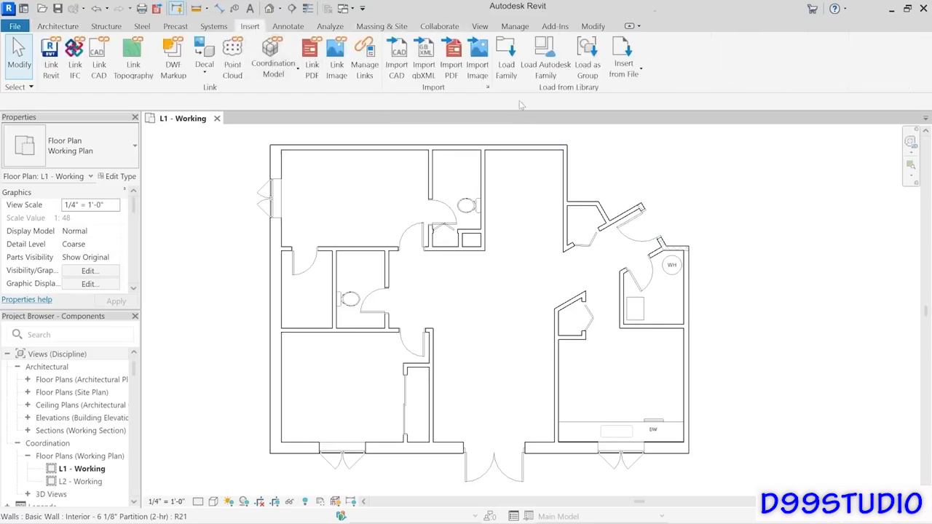
pyautogui.click(545, 69)
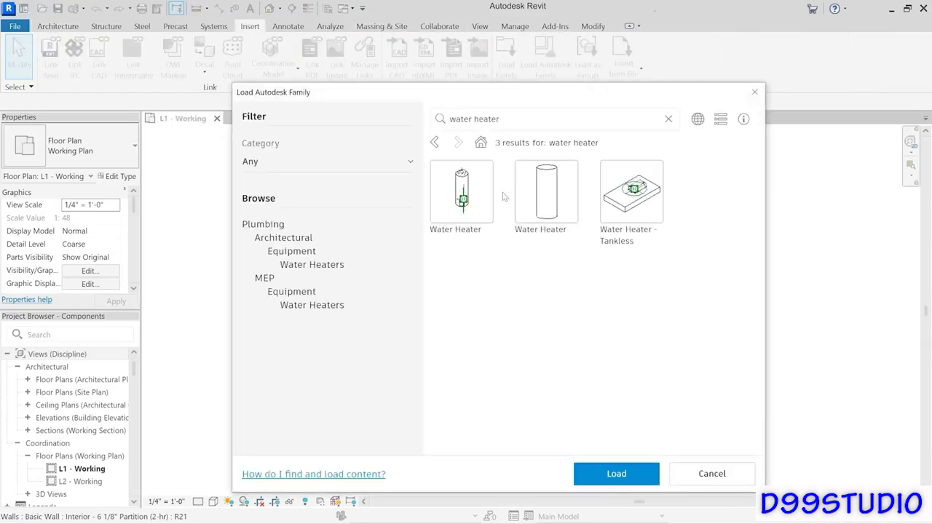
pyautogui.click(668, 121)
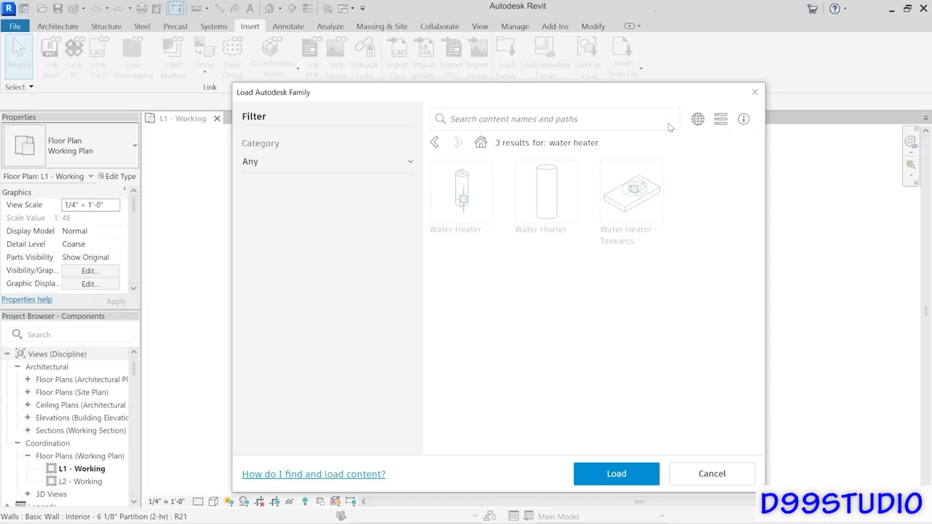
pyautogui.click(528, 121)
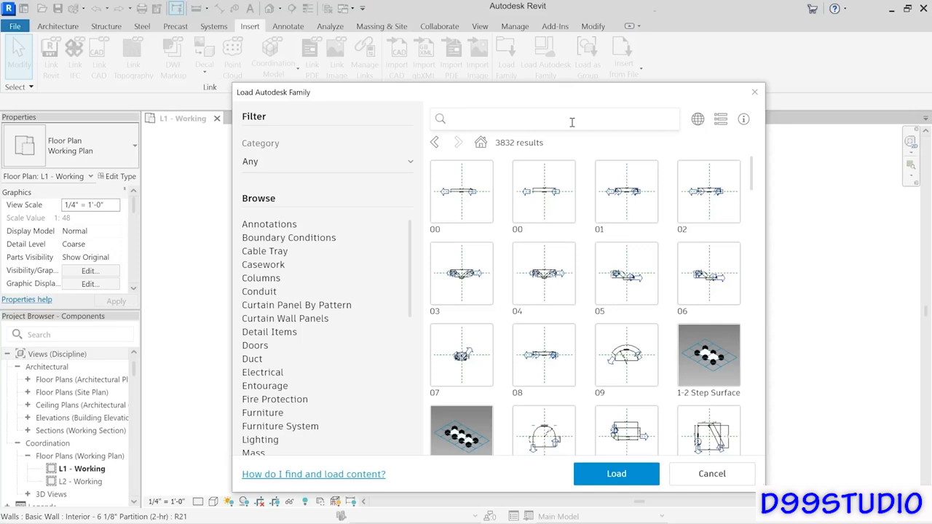
pyautogui.click(264, 162)
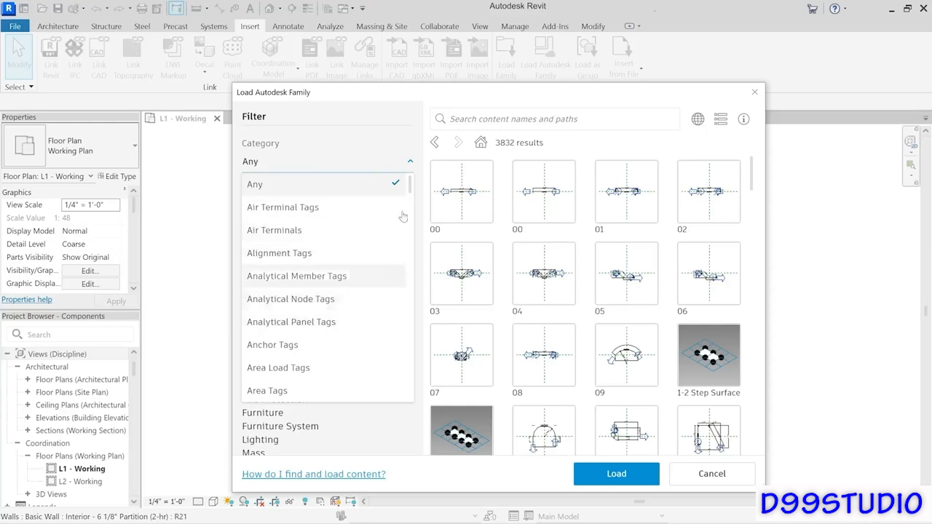
pyautogui.moveTo(410, 188); pyautogui.dragTo(410, 336)
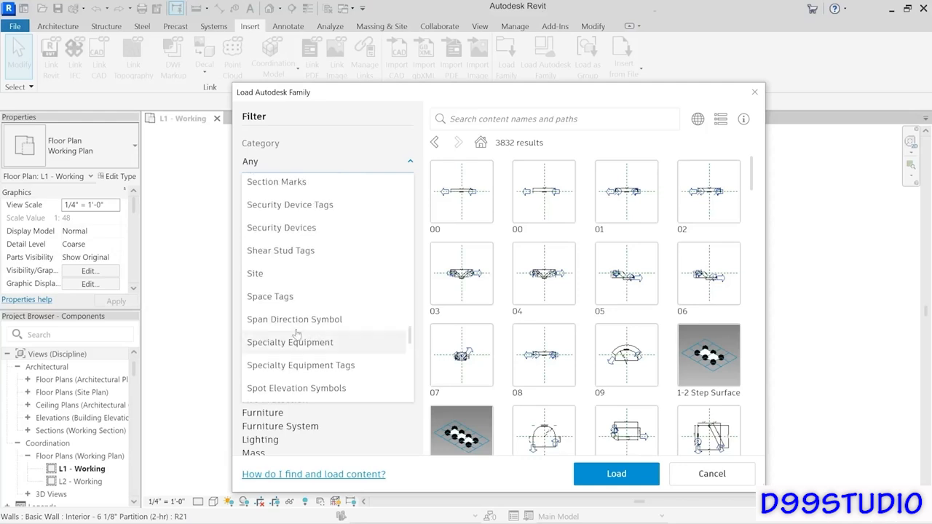
pyautogui.click(276, 348)
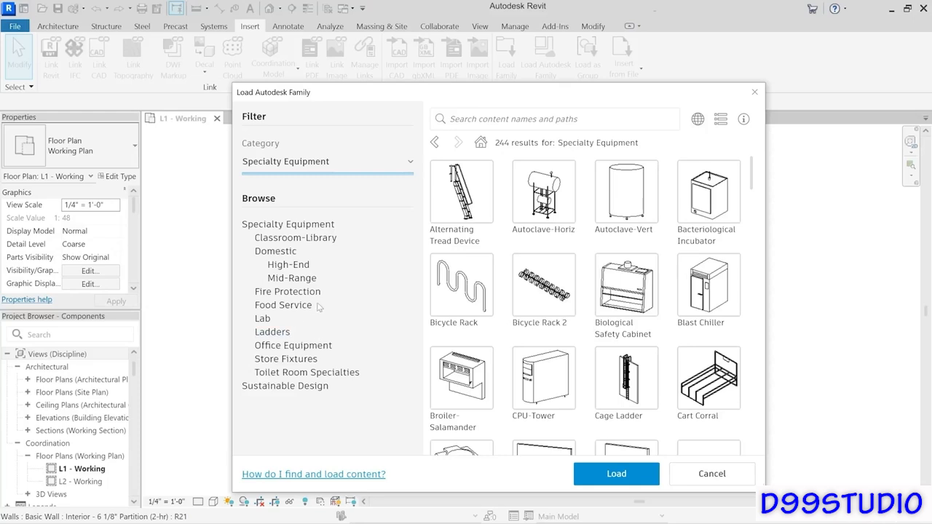
# Load the Range-Gas, French-door Refrigerator and Oven-Microwave families from the library's Domestic Mid-Range specialty equipment.
pyautogui.click(274, 253)
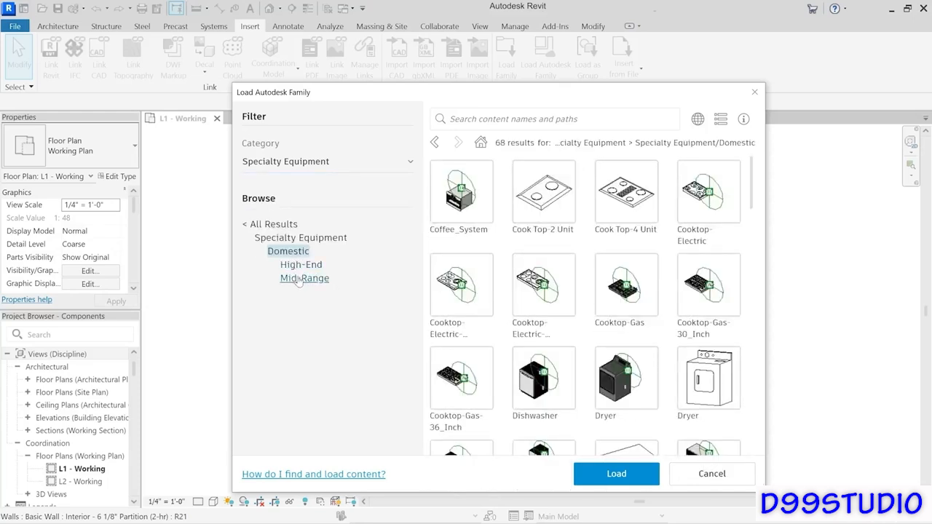
pyautogui.click(304, 278)
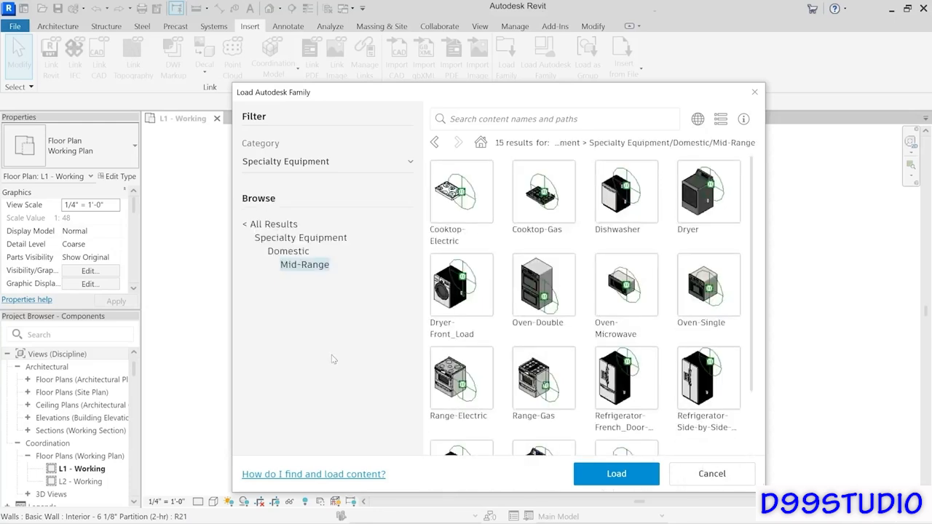
pyautogui.click(551, 375)
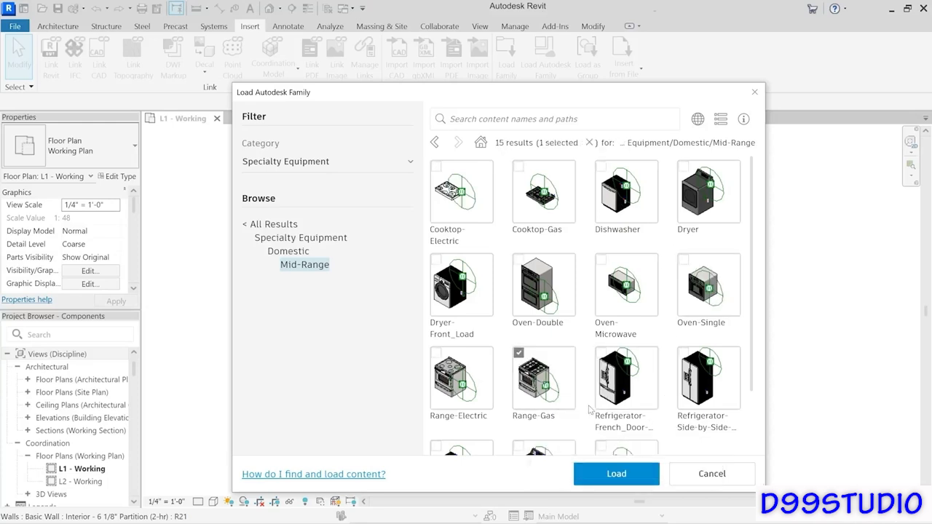
pyautogui.click(641, 389)
pyautogui.click(642, 296)
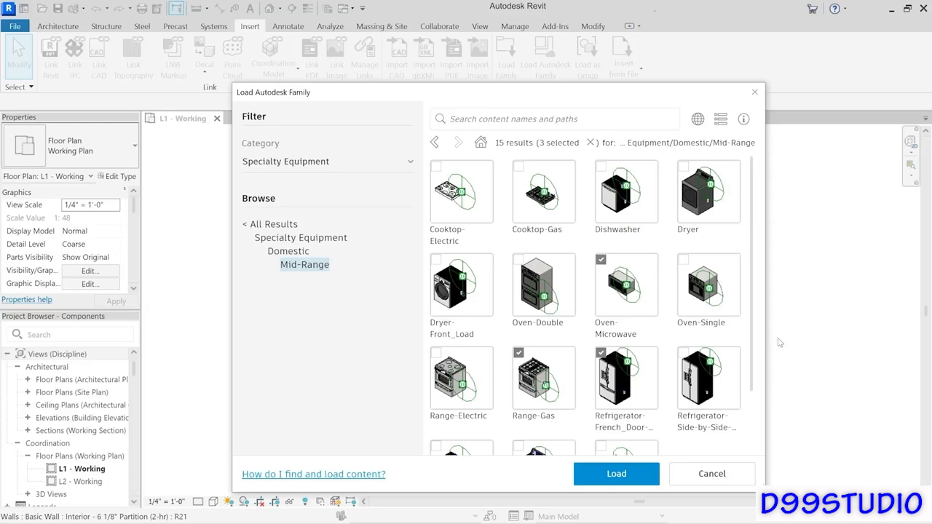
pyautogui.click(616, 474)
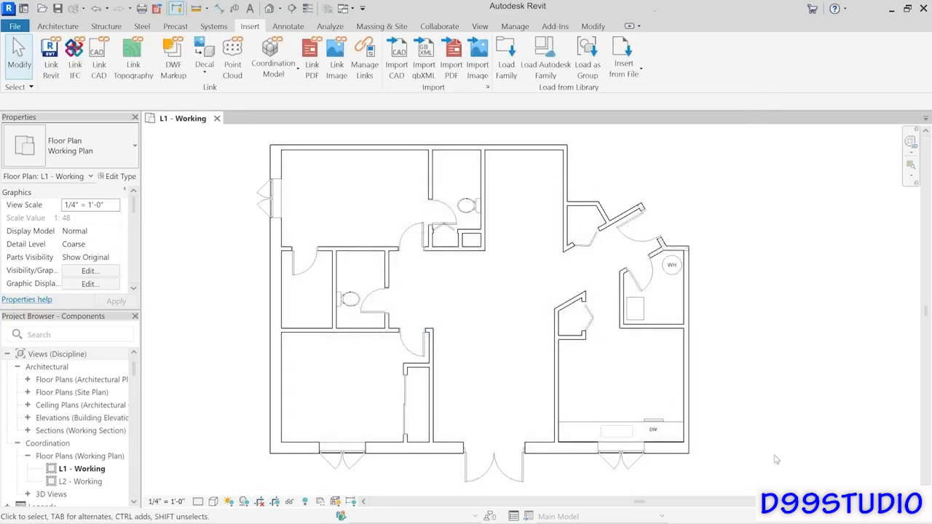
# Place the 36" French-door refrigerator against the kitchen's upper wall, just below the furnace room.
pyautogui.click(73, 27)
pyautogui.click(150, 54)
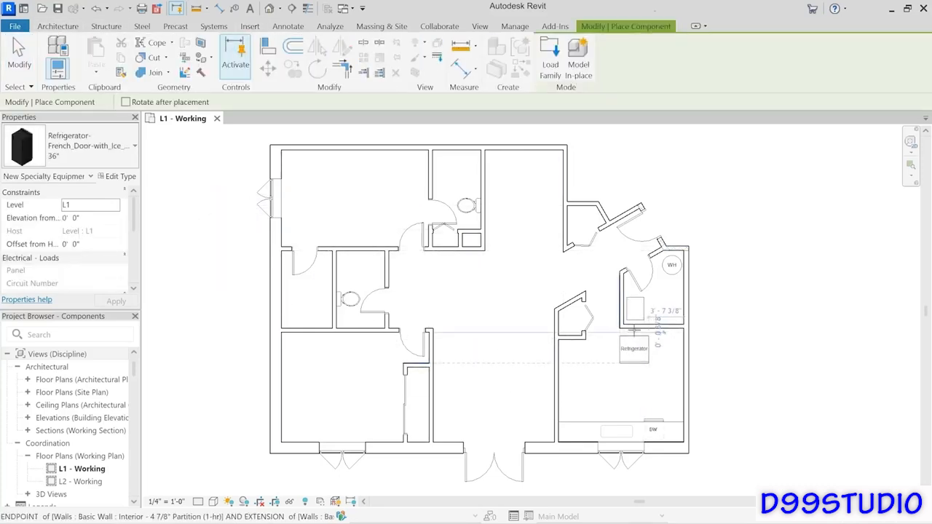
pyautogui.click(634, 328)
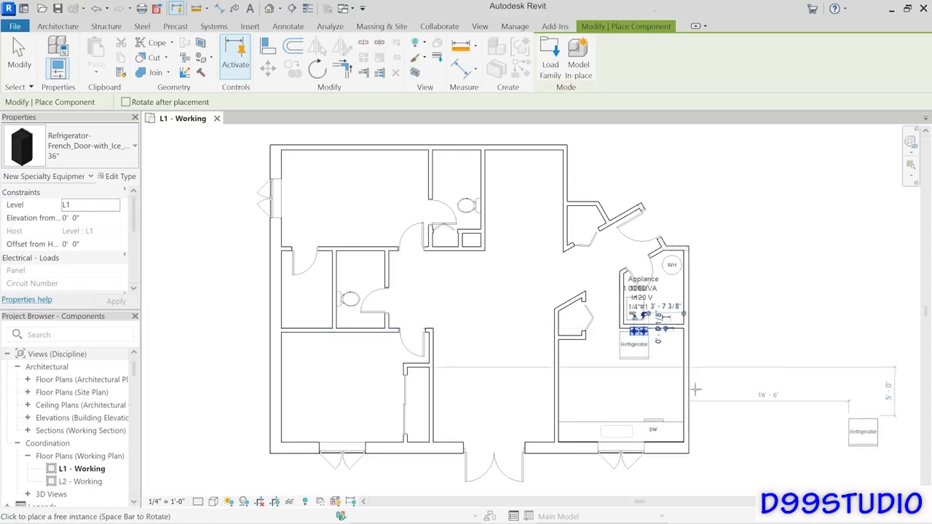
pyautogui.click(19, 55)
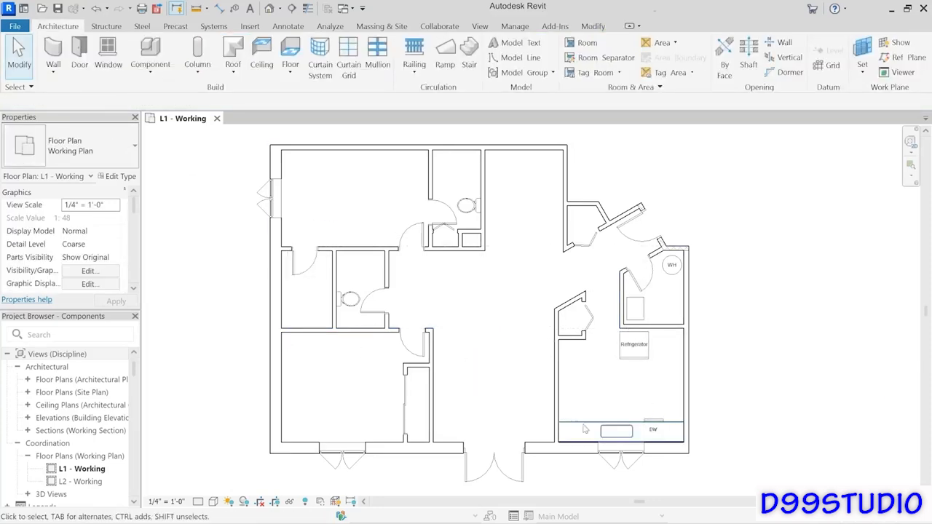
# Reopen the Autodesk family library, reset its category filter to Any and search for "counter".
pyautogui.click(641, 424)
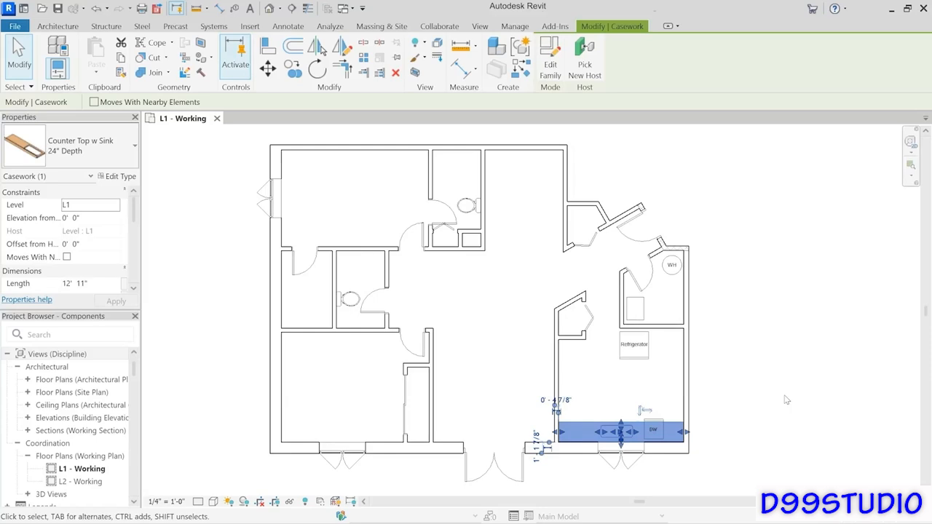
pyautogui.click(700, 333)
pyautogui.click(250, 26)
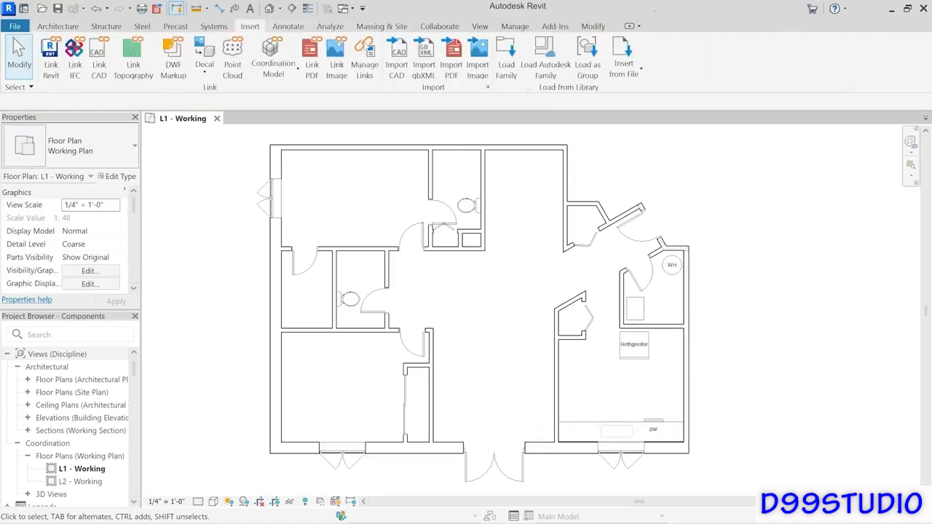
pyautogui.click(550, 67)
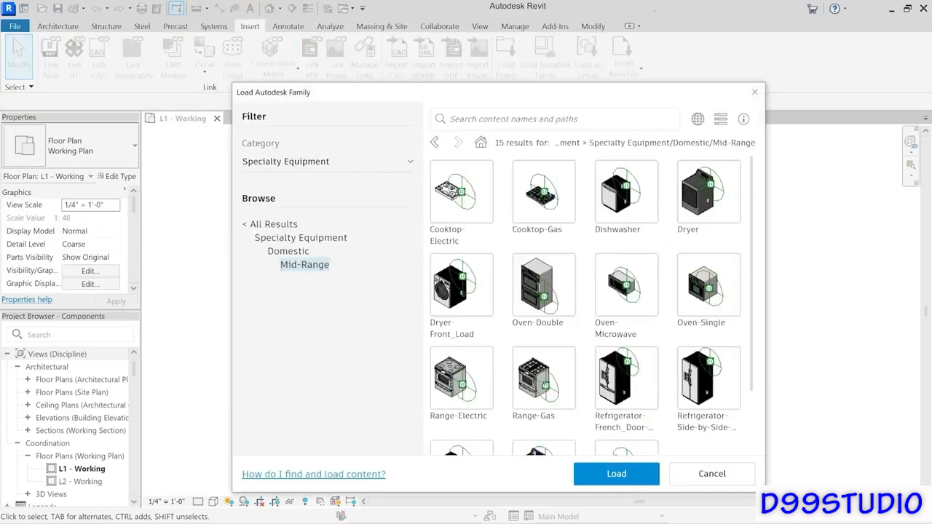
pyautogui.click(252, 224)
pyautogui.click(341, 160)
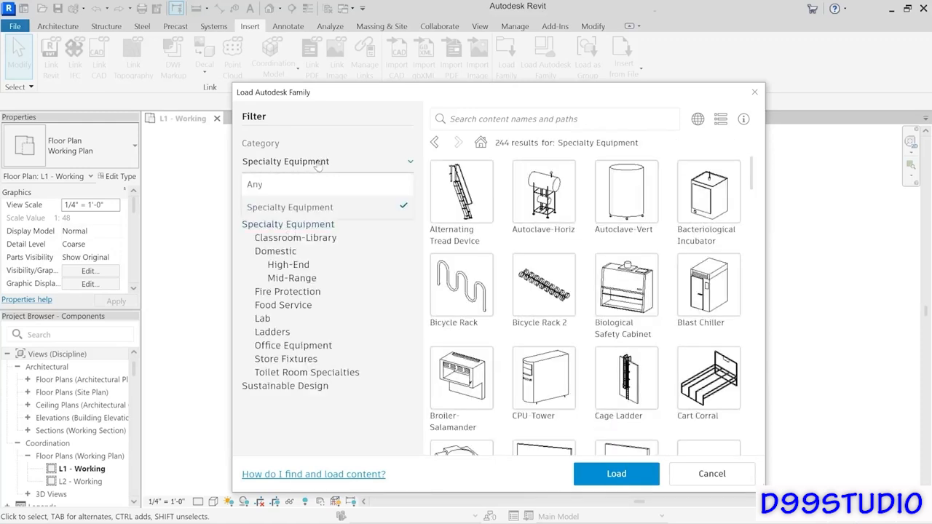
pyautogui.click(307, 185)
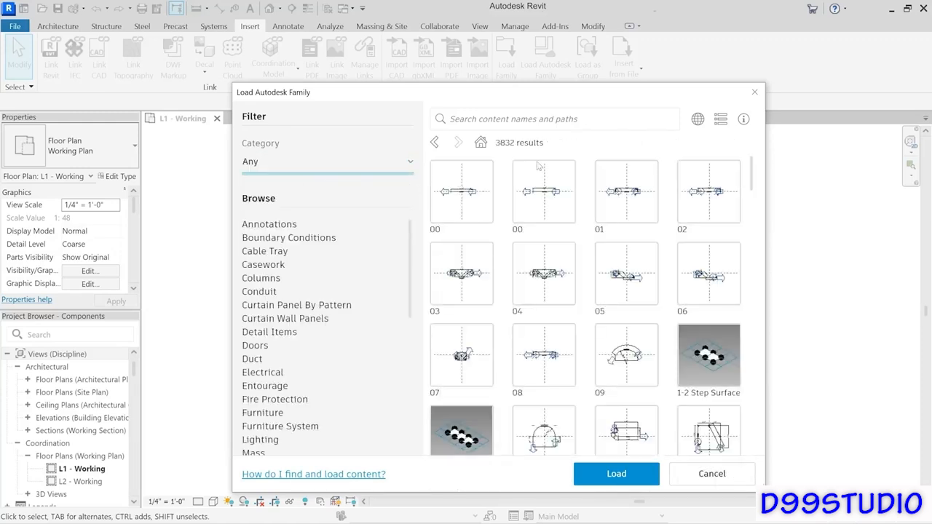
pyautogui.click(496, 122)
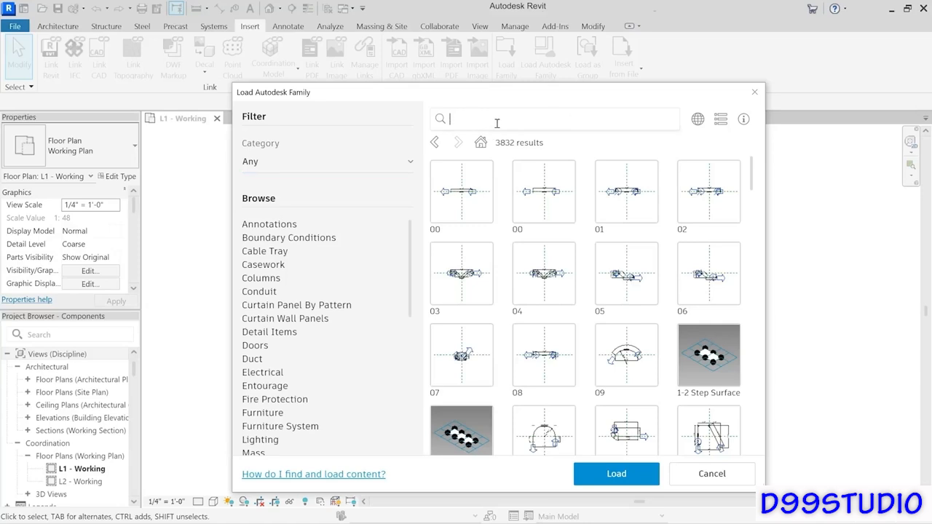
pyautogui.write('counter')
pyautogui.press('Return')
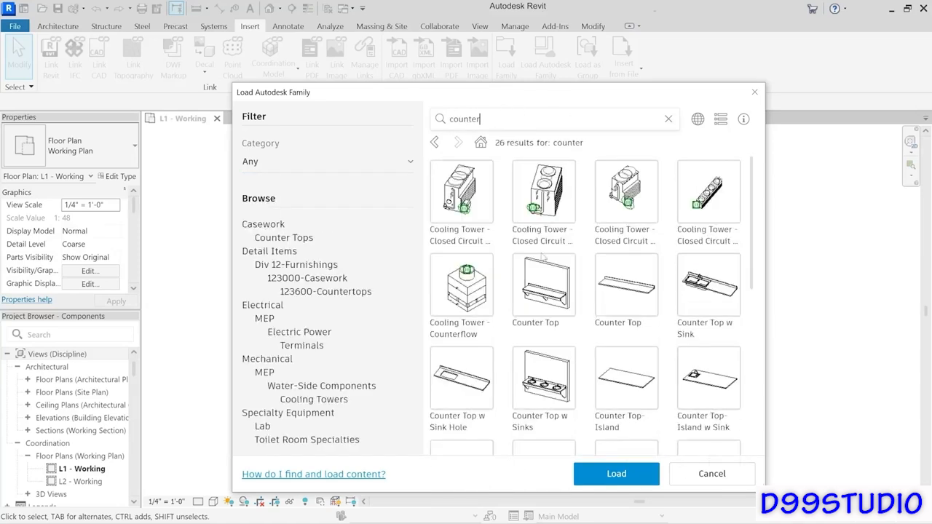
# Load the Counter Top-L Shaped w Sink family from the counter search results.
pyautogui.scroll(-1, 640, 291)
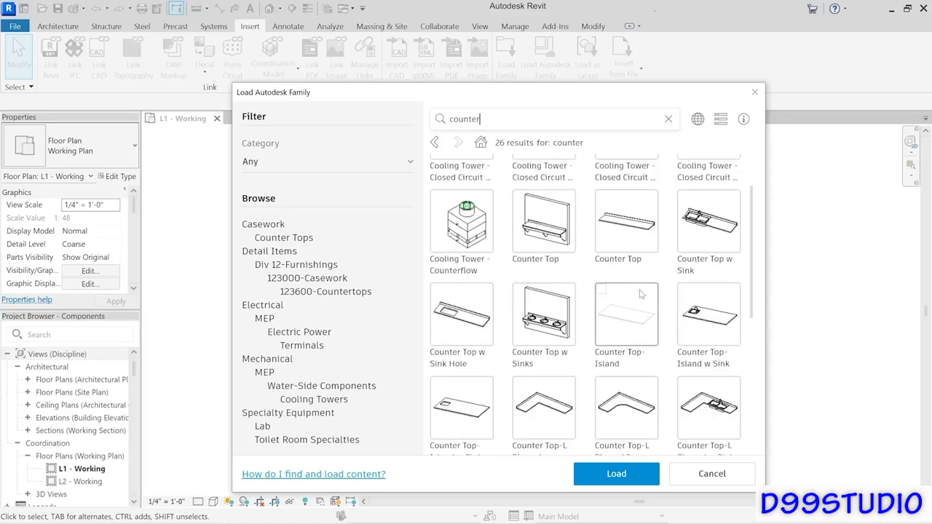
pyautogui.scroll(-1, 640, 293)
pyautogui.click(688, 321)
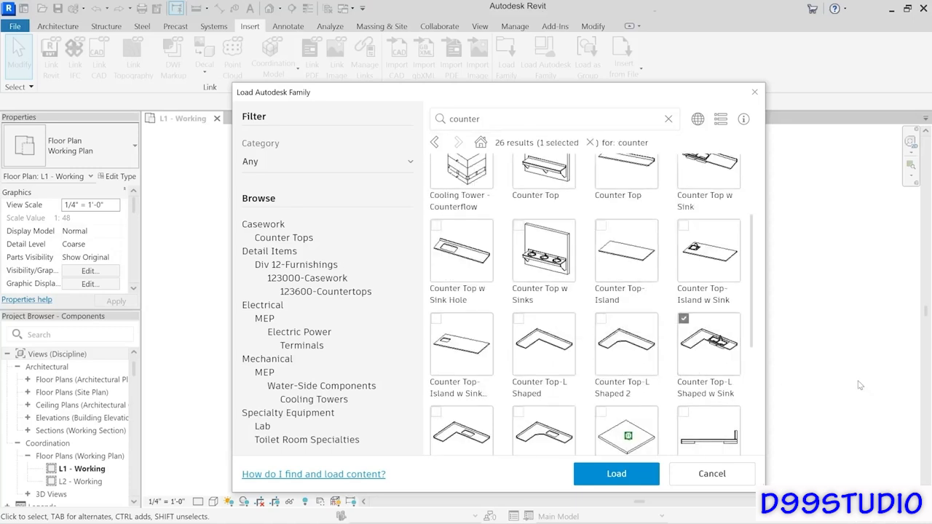
pyautogui.click(646, 476)
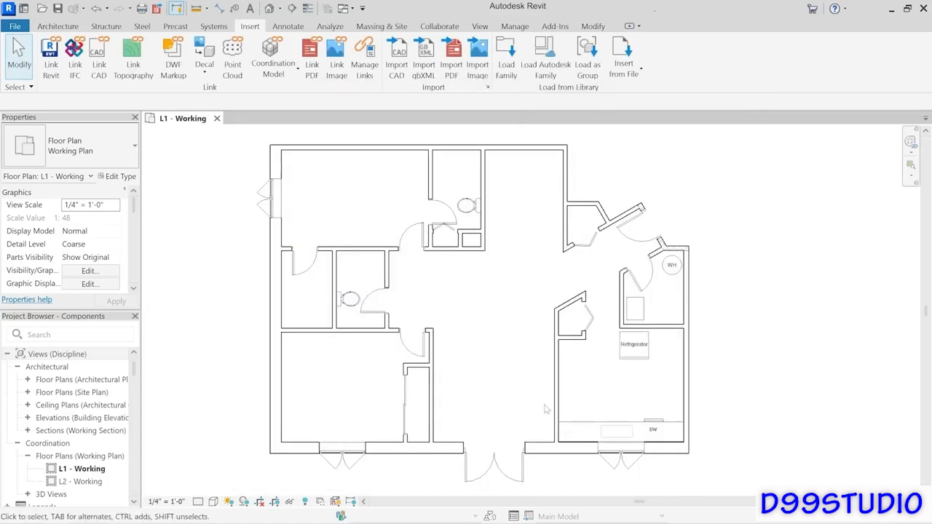
# Change the kitchen's straight counter top to the Counter Top-L Shaped w Sink 24" Depth type.
pyautogui.click(572, 431)
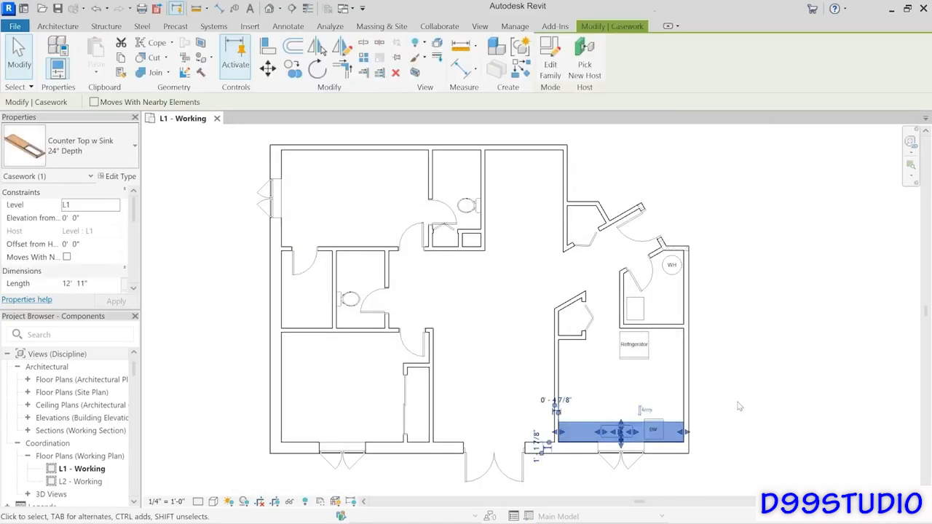
pyautogui.click(95, 149)
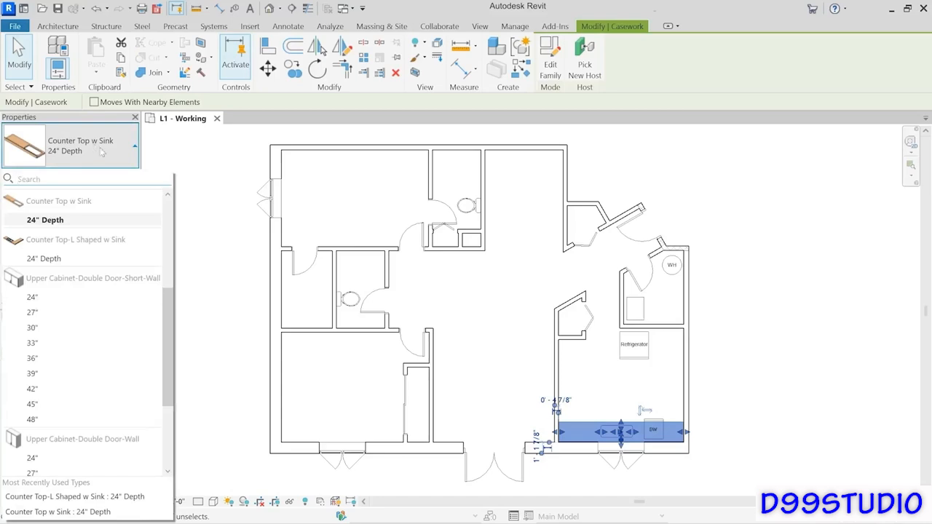
pyautogui.click(44, 258)
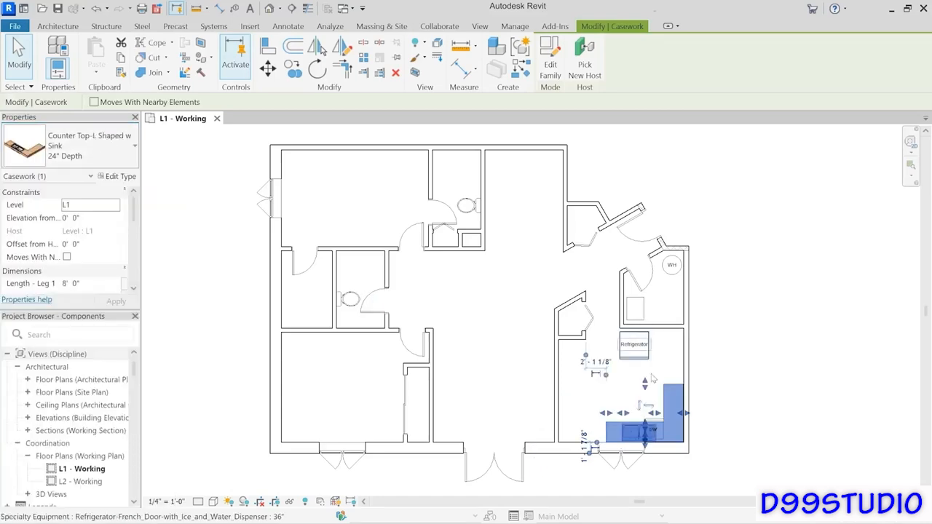
pyautogui.click(753, 409)
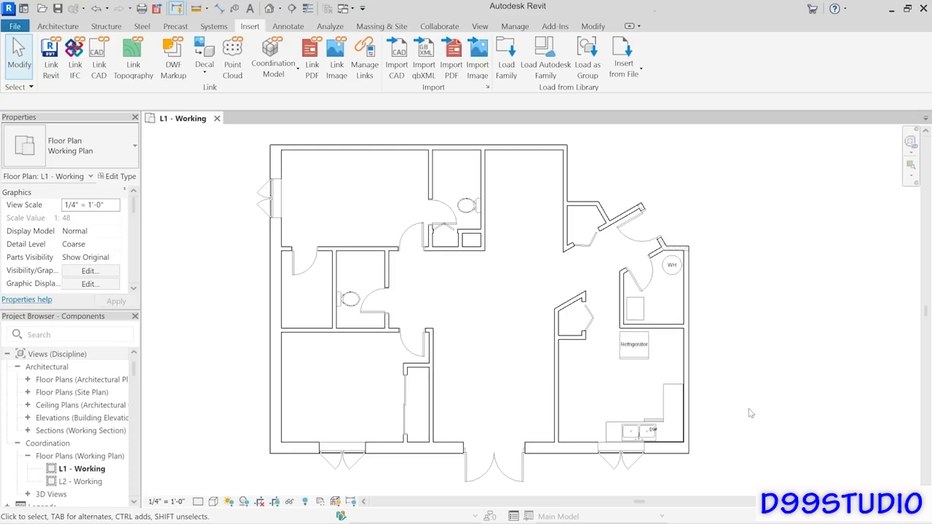
# Stretch the L-shaped counter's sink leg to the kitchen's left wall, making it 12' 11" long.
pyautogui.click(607, 433)
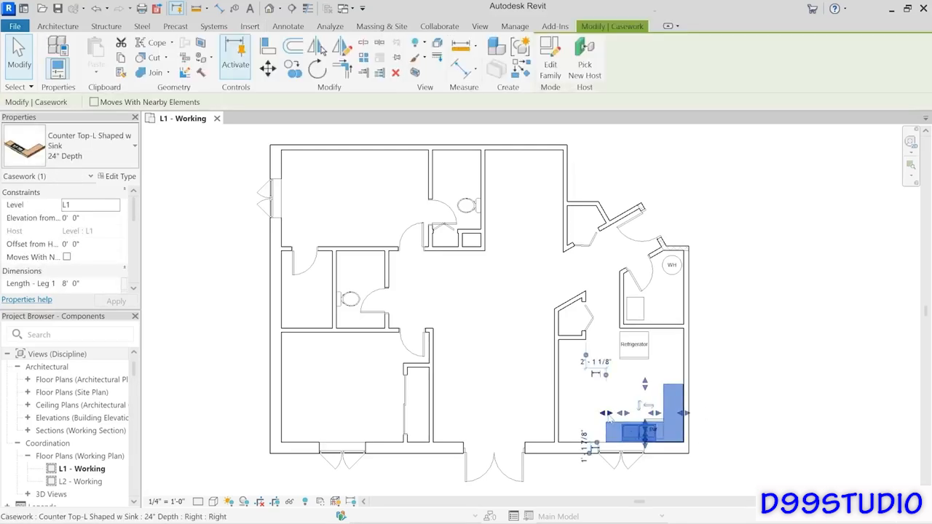
pyautogui.moveTo(608, 415); pyautogui.dragTo(559, 423)
pyautogui.click(745, 431)
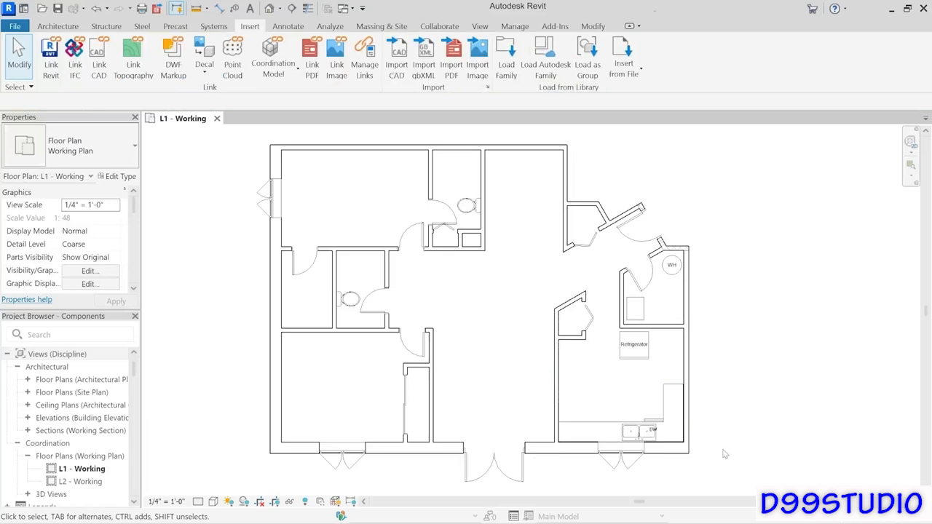
# Set the Sink Location of the kitchen's L-shaped counter top to 6' 0".
pyautogui.click(640, 434)
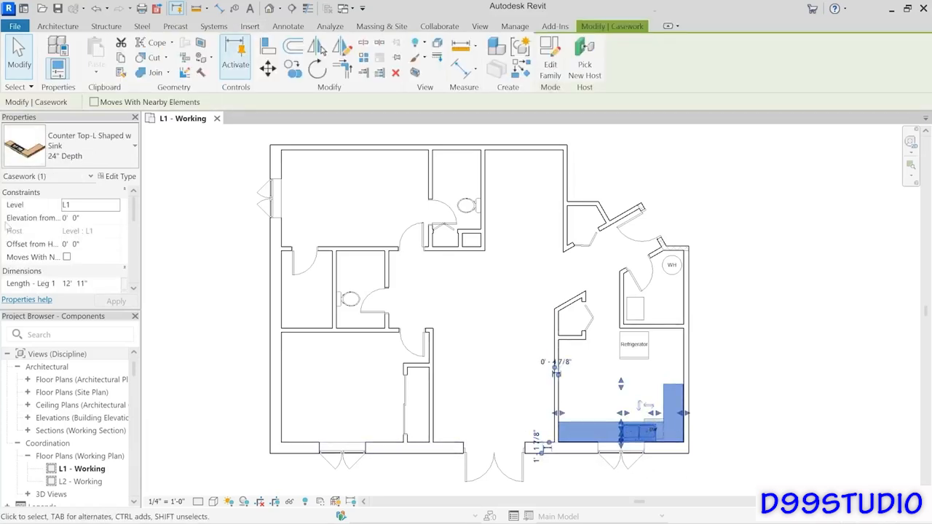
pyautogui.scroll(-1, 99, 247)
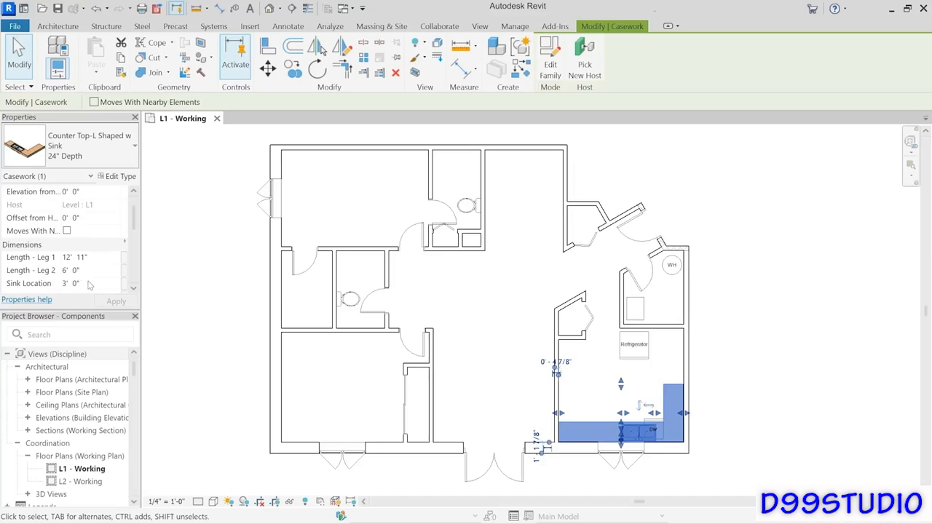
pyautogui.scroll(-2, 88, 284)
pyautogui.click(102, 244)
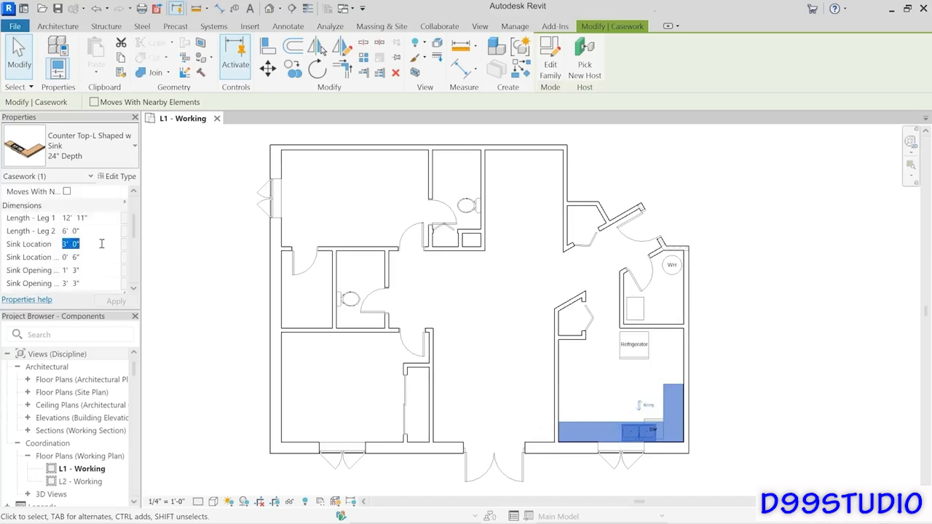
pyautogui.write('6')
pyautogui.press('Return')
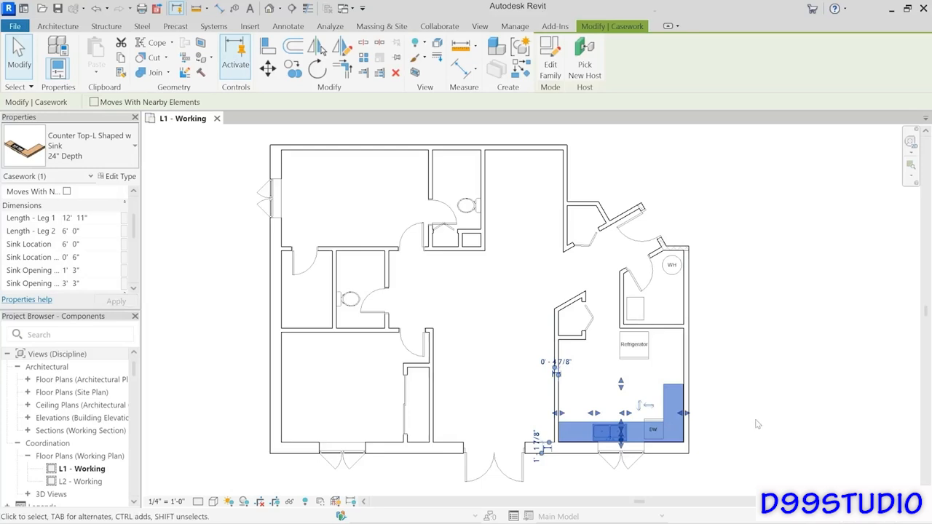
pyautogui.click(755, 424)
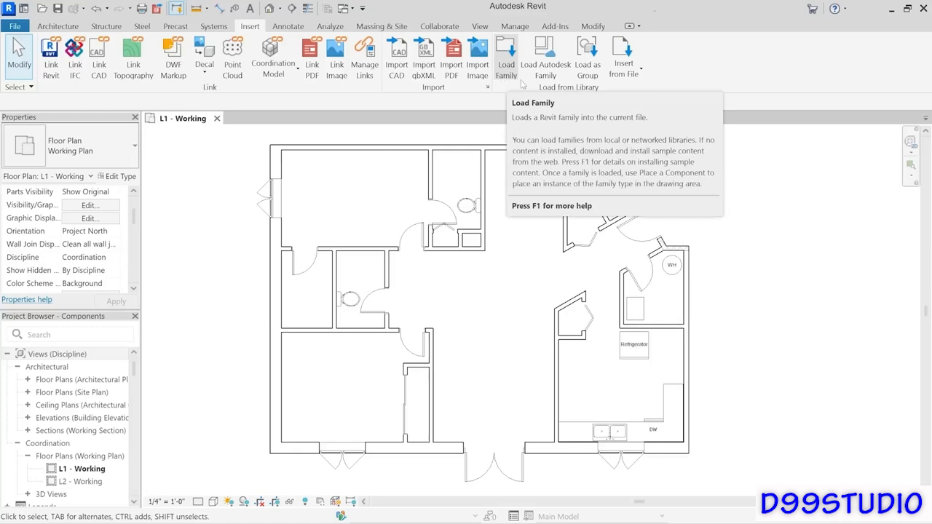
# Load the Bath Tub family from the Chapter04 folder of the Exercise Files on the desktop.
pyautogui.click(506, 58)
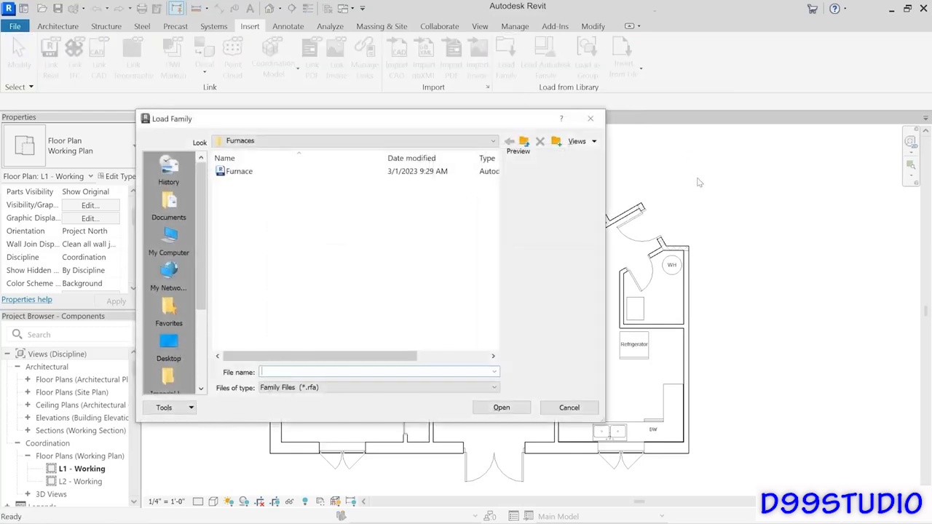
pyautogui.click(169, 344)
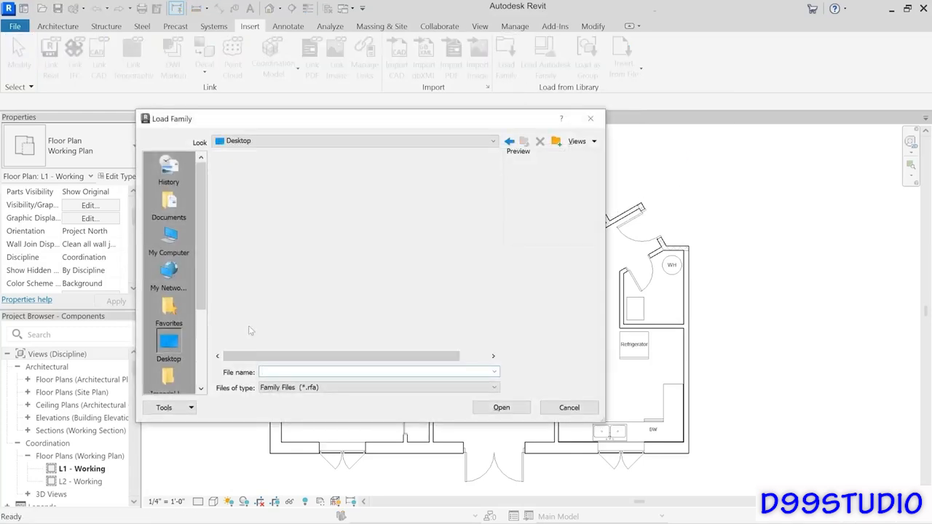
pyautogui.doubleClick(248, 257)
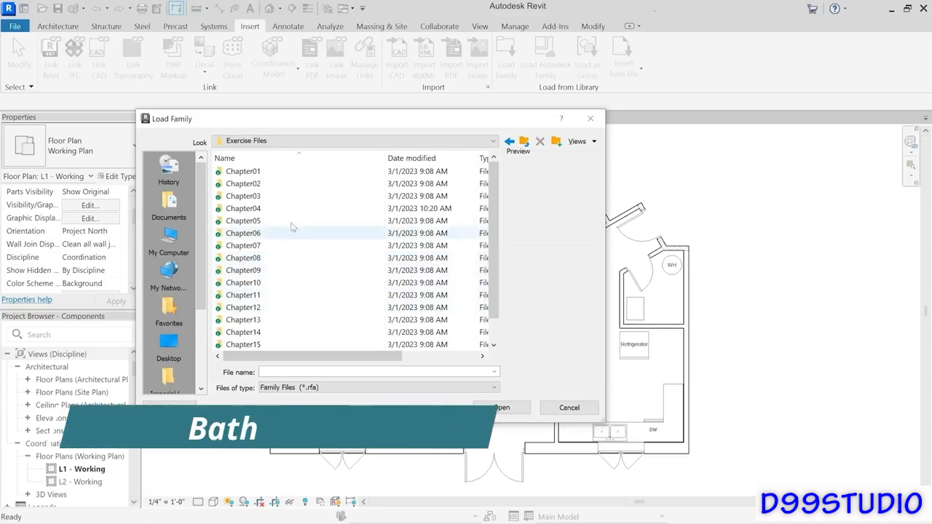
pyautogui.doubleClick(250, 209)
pyautogui.click(245, 173)
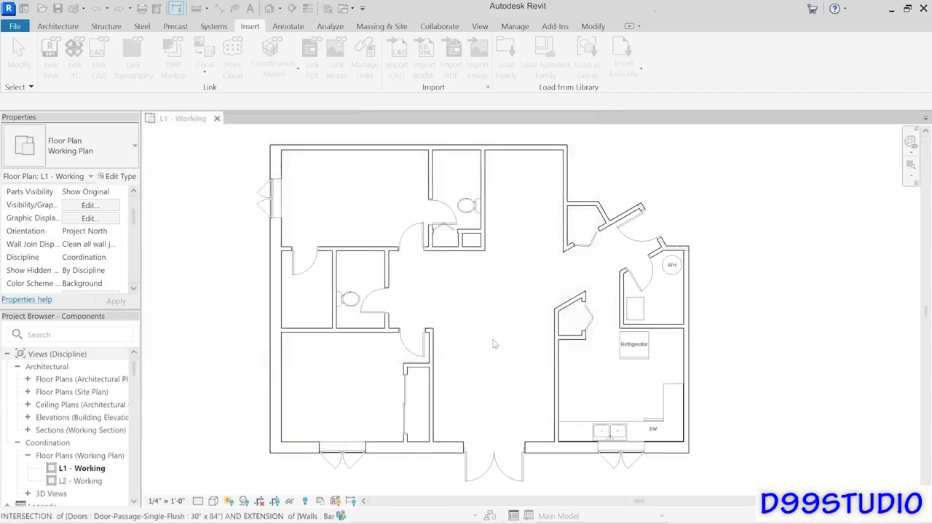
pyautogui.click(512, 408)
# Place a Bath Tub 60"x30" - Private against the upper wall of each of the two bathrooms, rotating it to fit.
pyautogui.click(61, 26)
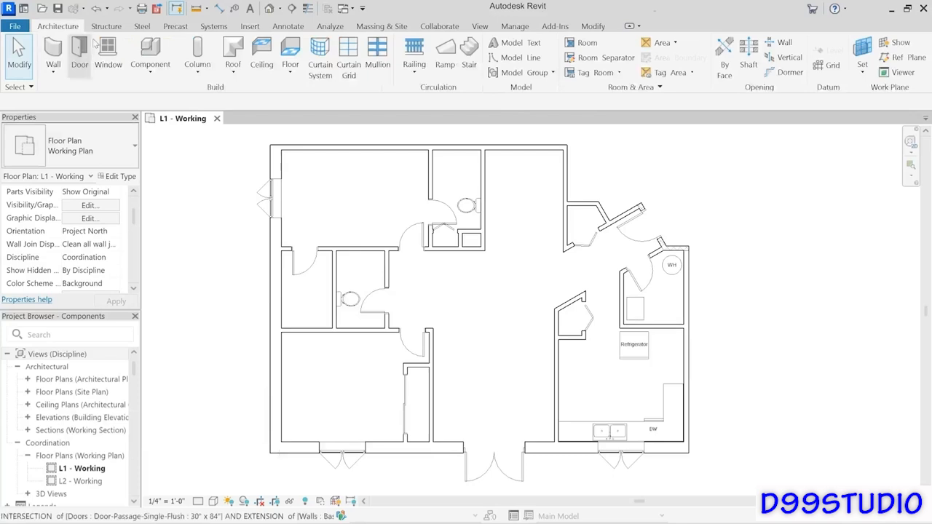
pyautogui.click(141, 45)
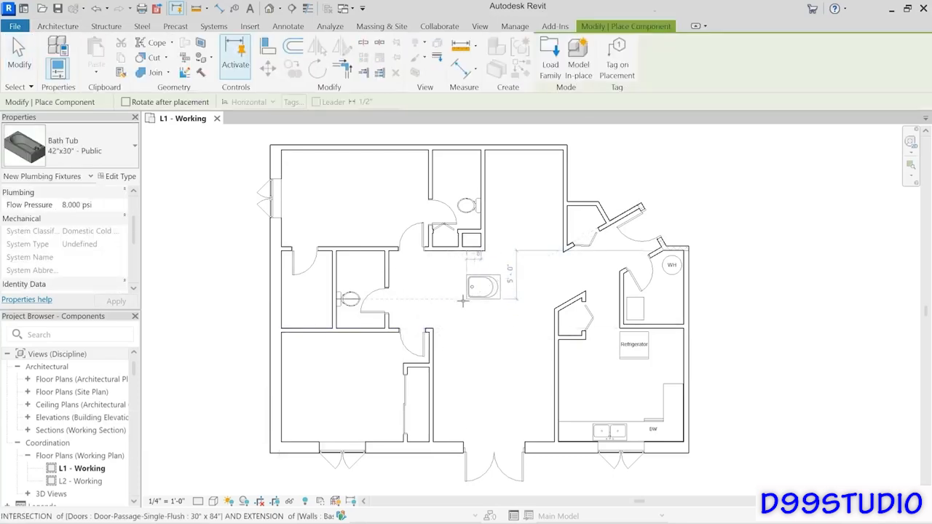
pyautogui.click(87, 149)
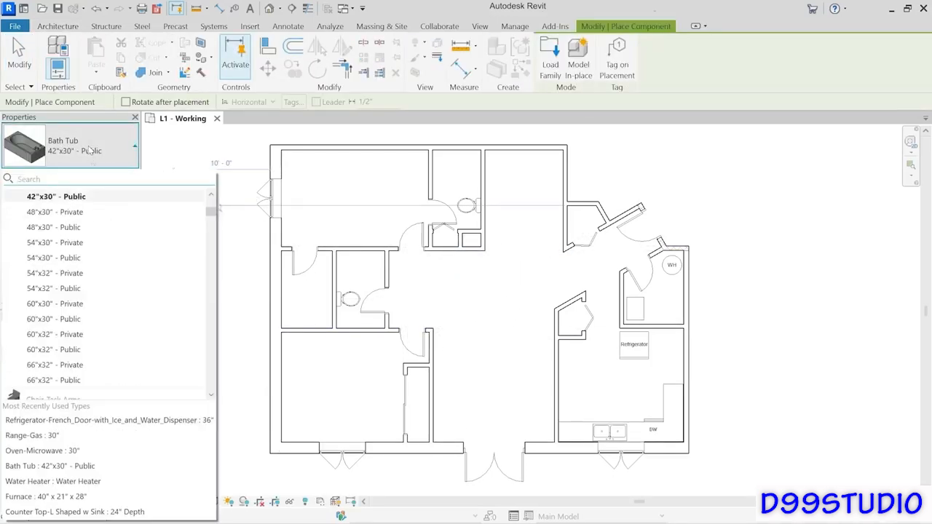
pyautogui.click(49, 304)
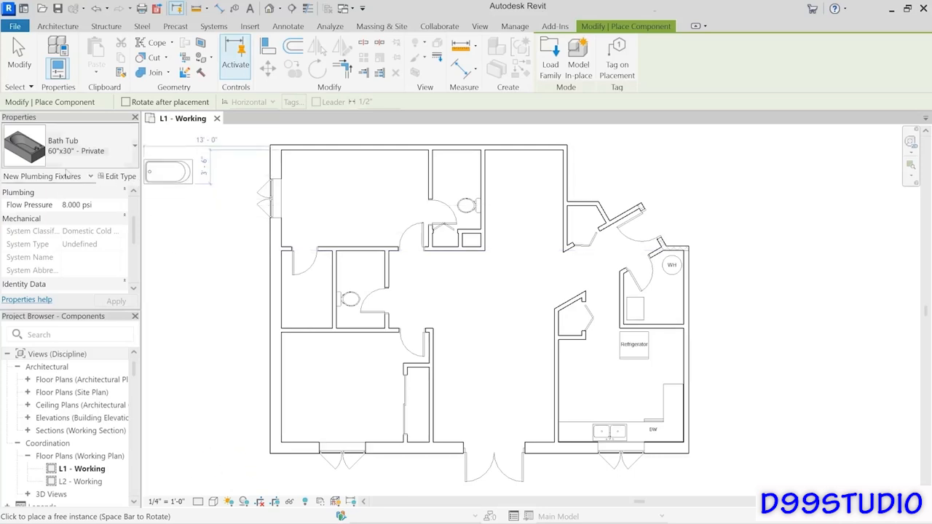
pyautogui.press('space')
pyautogui.press('space')
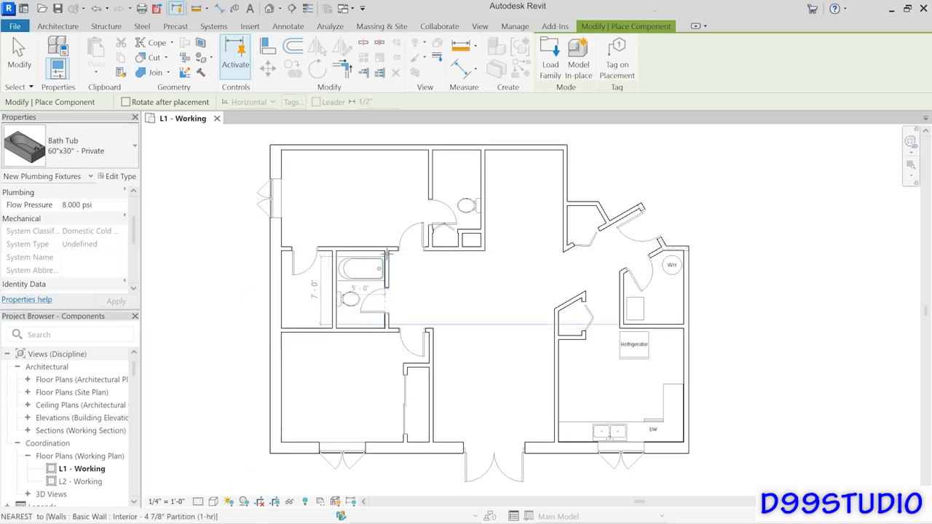
pyautogui.click(477, 162)
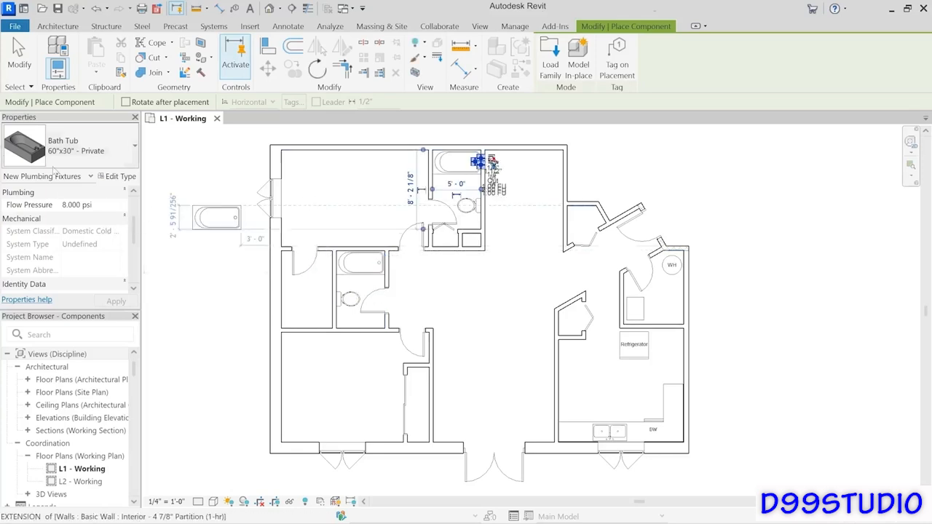
pyautogui.click(18, 55)
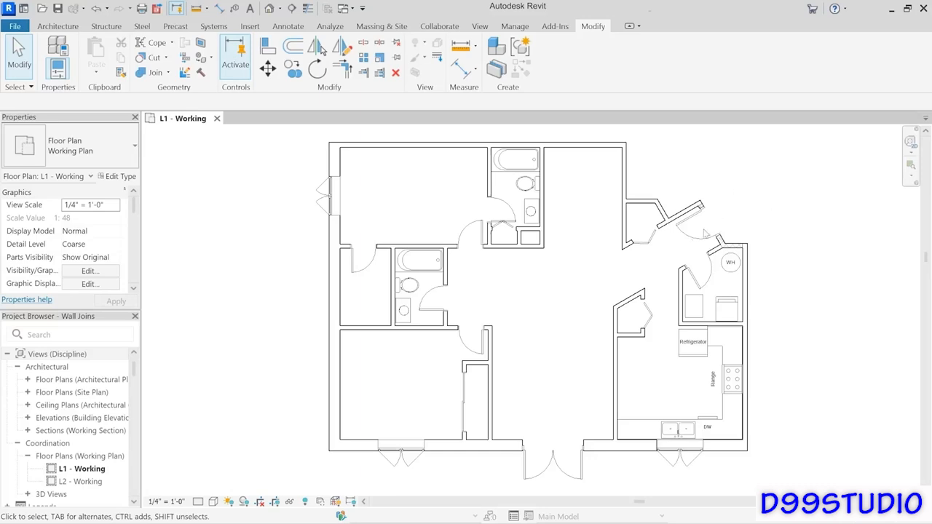
# Try a Miter wall join at the outer end of the angled entry wall, then switch it to the alternate Butt configuration.
pyautogui.scroll(3, 675, 251)
pyautogui.scroll(1, 698, 249)
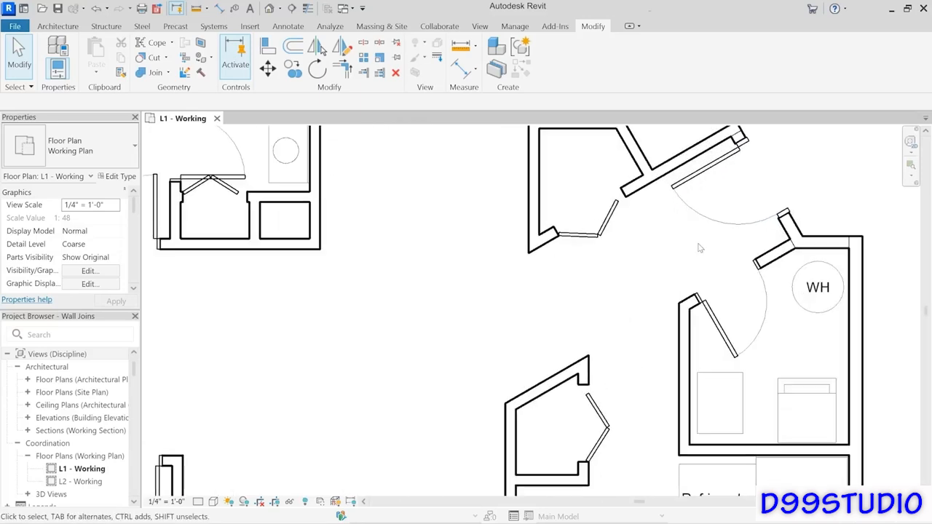
pyautogui.moveTo(676, 260); pyautogui.dragTo(590, 289, button='middle')
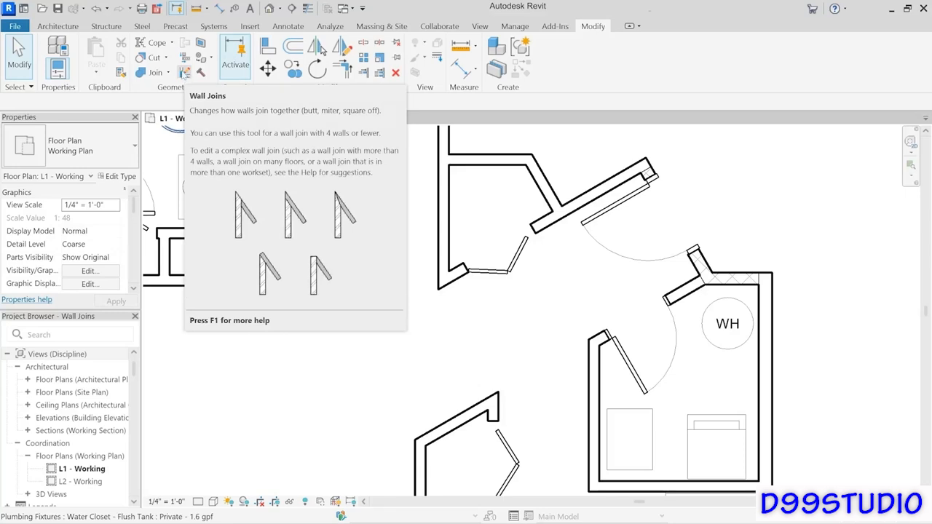
pyautogui.click(184, 73)
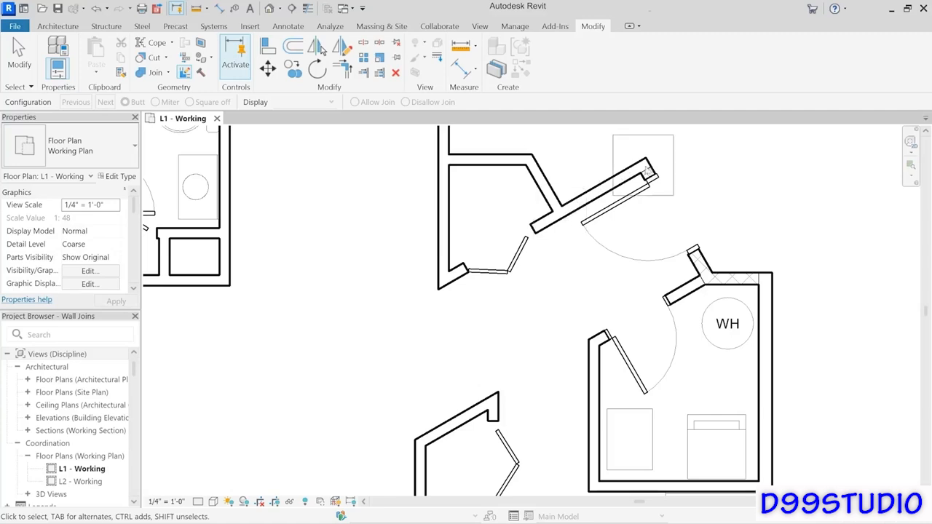
pyautogui.click(646, 170)
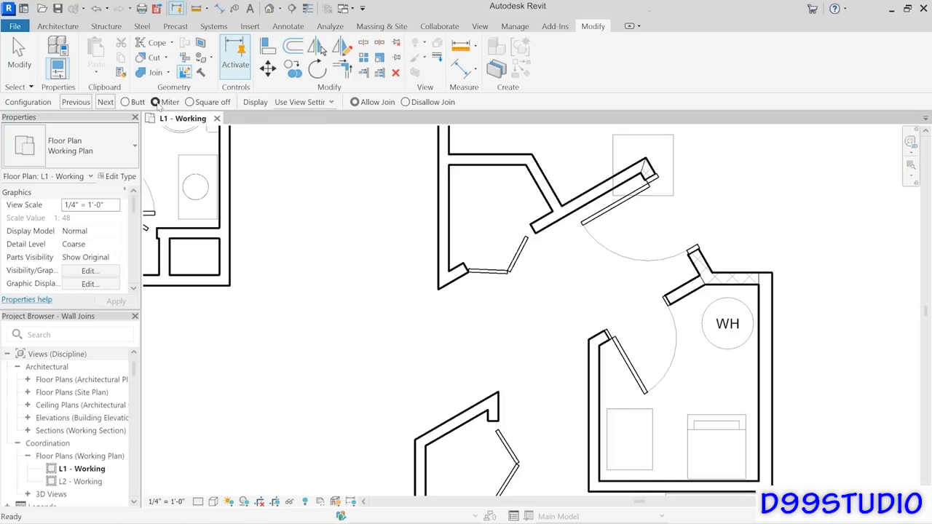
pyautogui.click(156, 103)
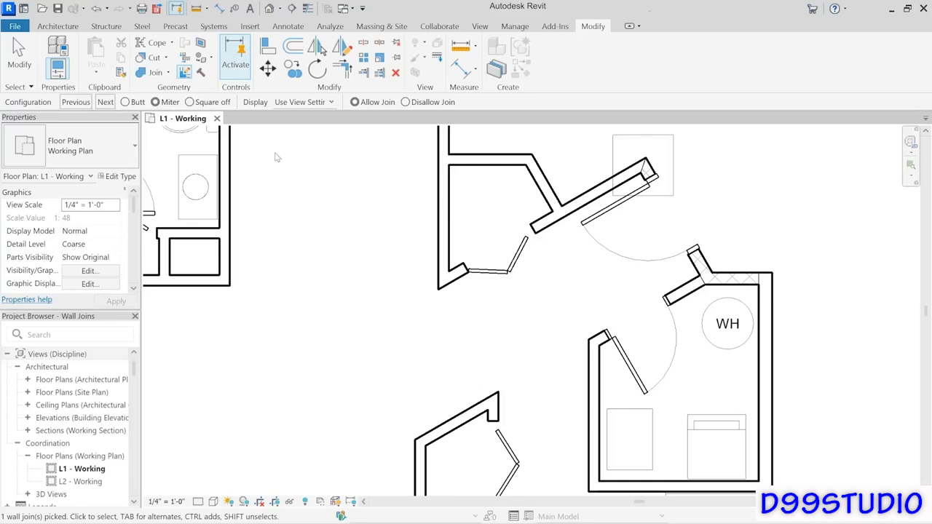
pyautogui.click(125, 103)
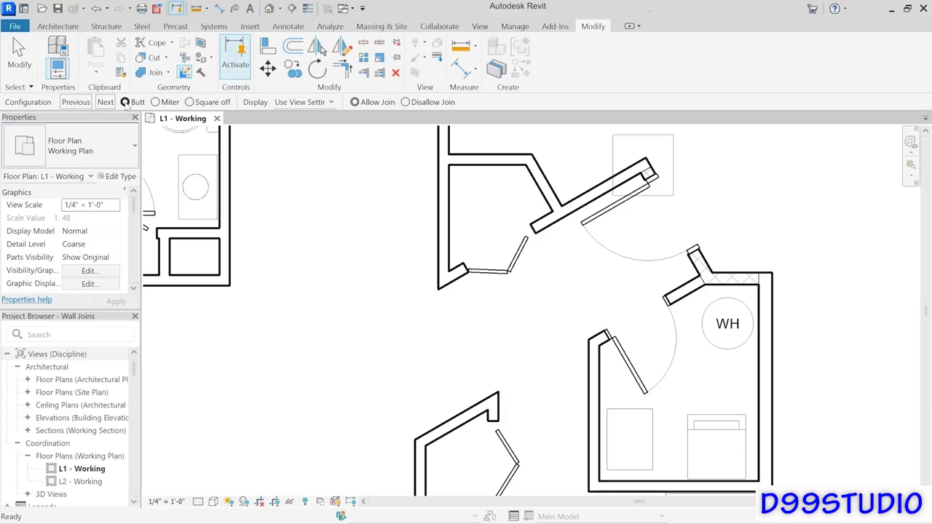
pyautogui.click(105, 102)
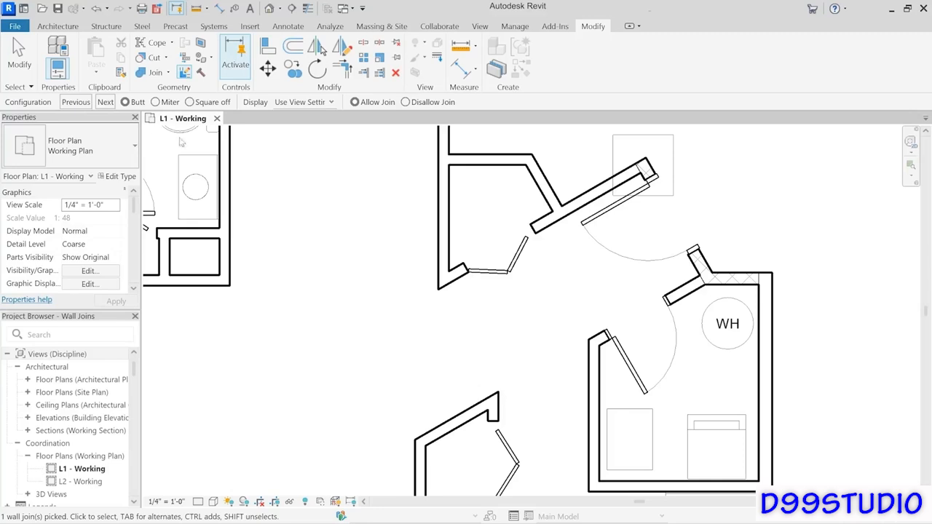
pyautogui.click(19, 57)
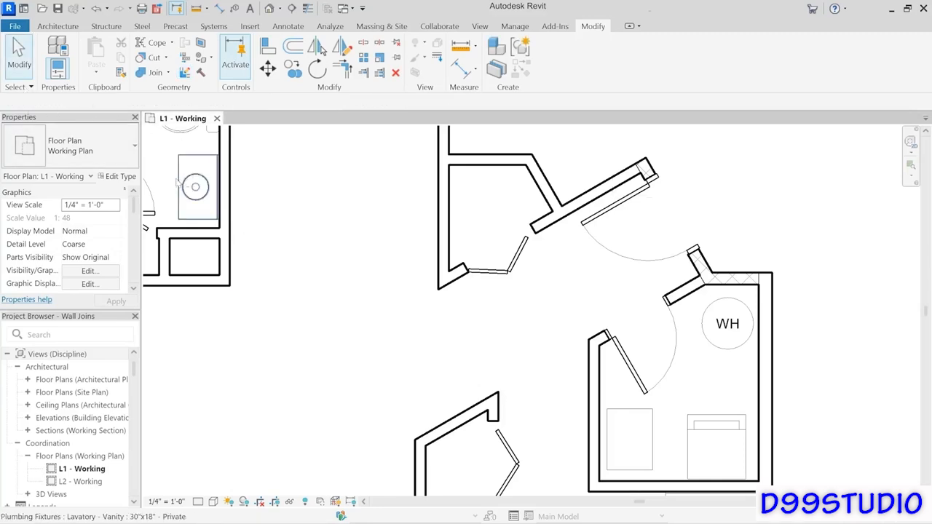
# Inspect the wall joins at the angled entry wall's outer end and at the water heater room's outer corner.
pyautogui.click(184, 72)
pyautogui.click(648, 172)
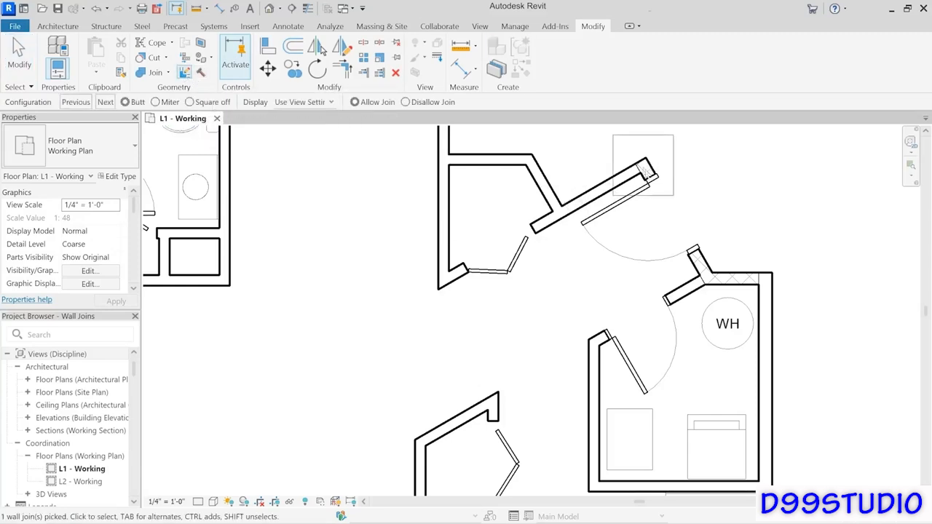
pyautogui.click(770, 280)
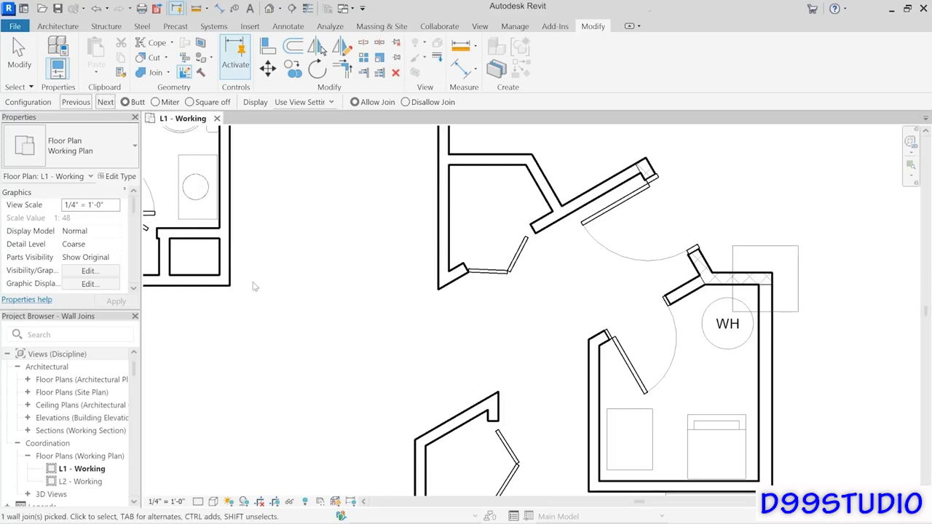
pyautogui.click(371, 307)
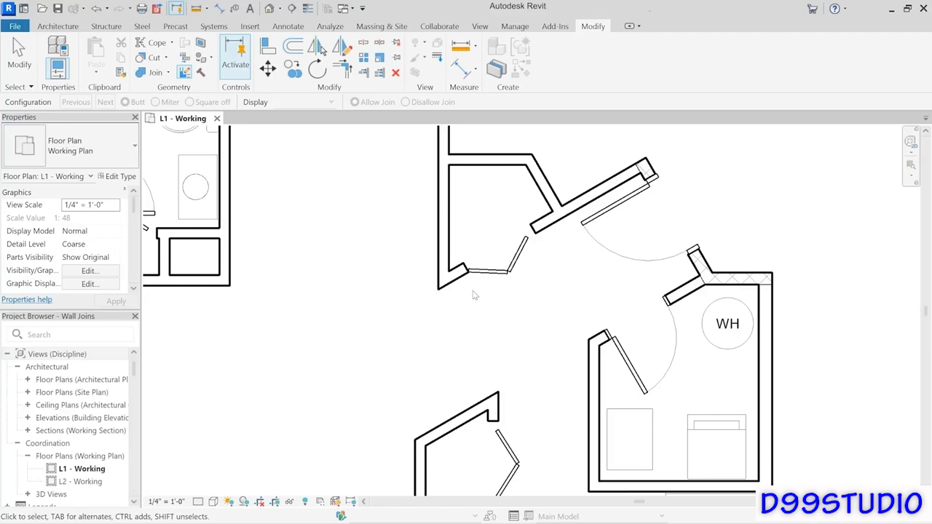
pyautogui.press('Escape')
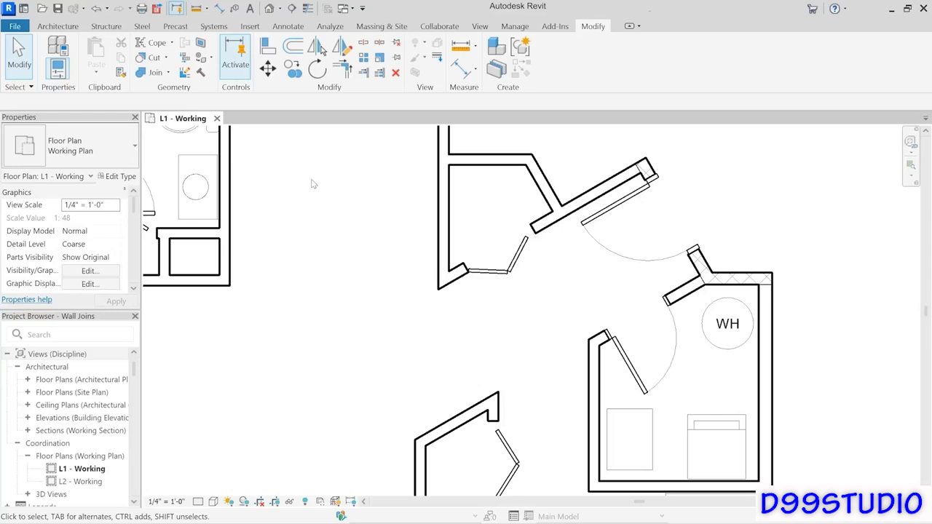
# Change the wall join at the entry closet's sharp lower corner to Square off, using the next configuration.
pyautogui.click(185, 74)
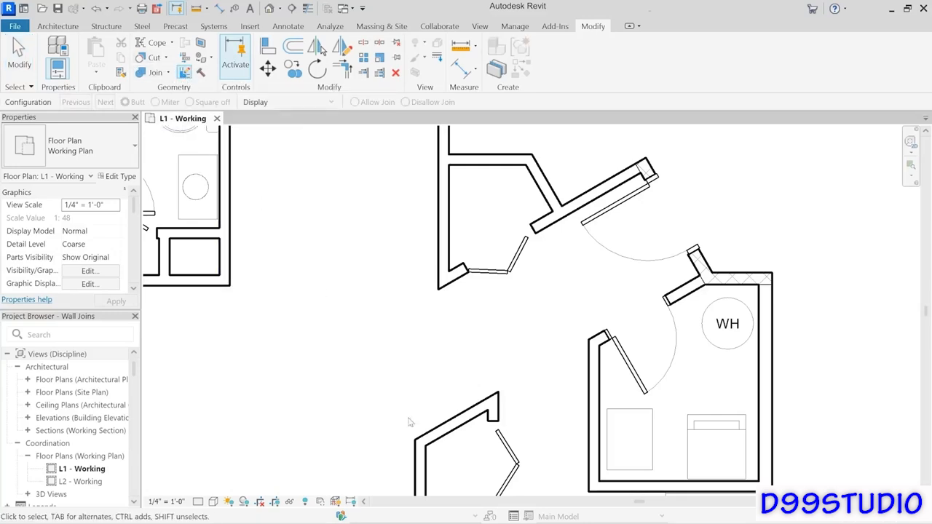
pyautogui.click(444, 278)
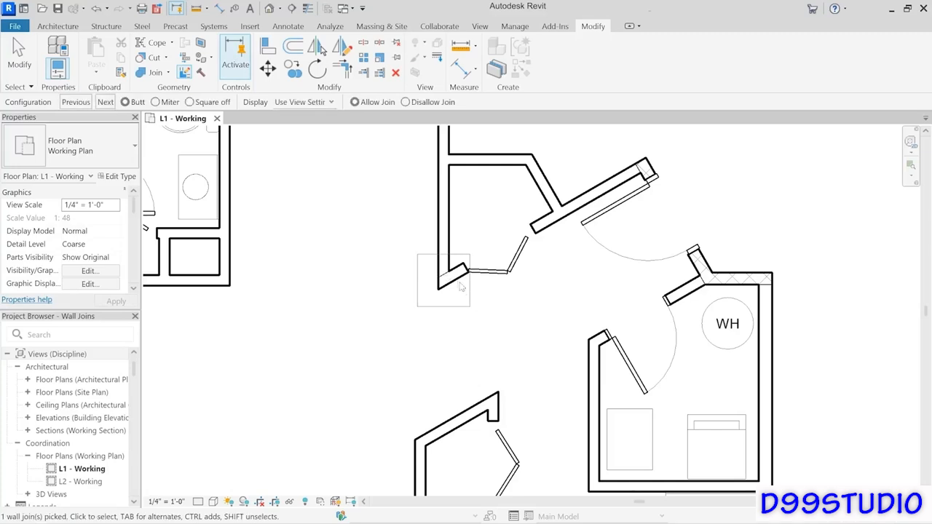
pyautogui.click(189, 102)
pyautogui.click(105, 104)
# Square off the sharp wall join beside the kitchen pantry's bifold door, using the next configuration, and finish editing wall joins.
pyautogui.click(493, 411)
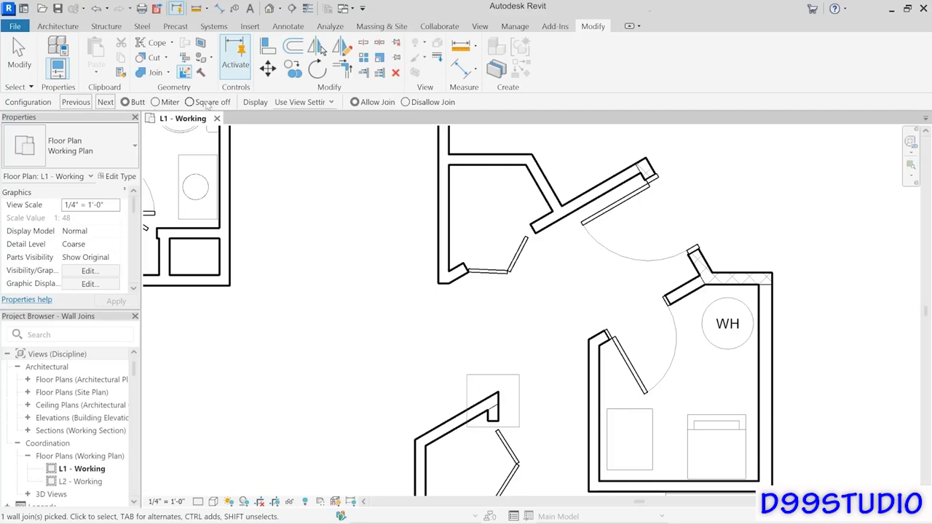
pyautogui.click(191, 102)
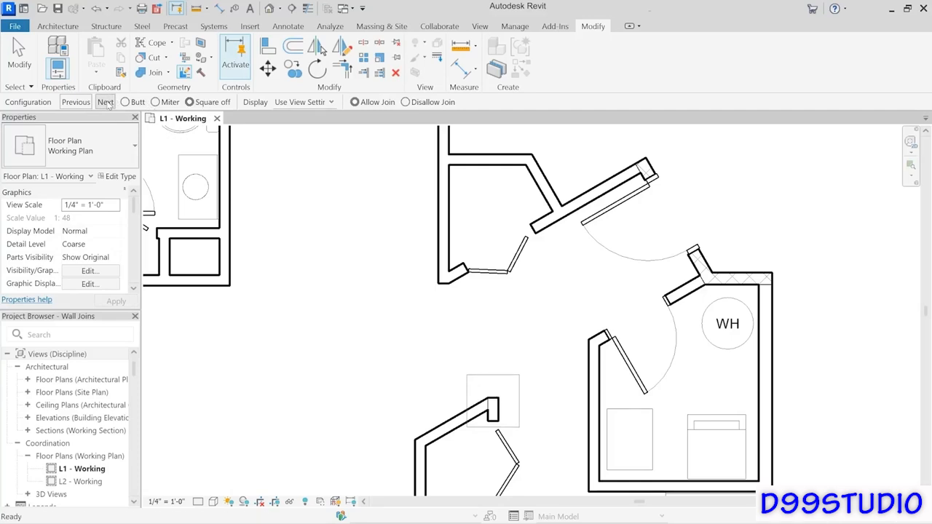
pyautogui.click(106, 103)
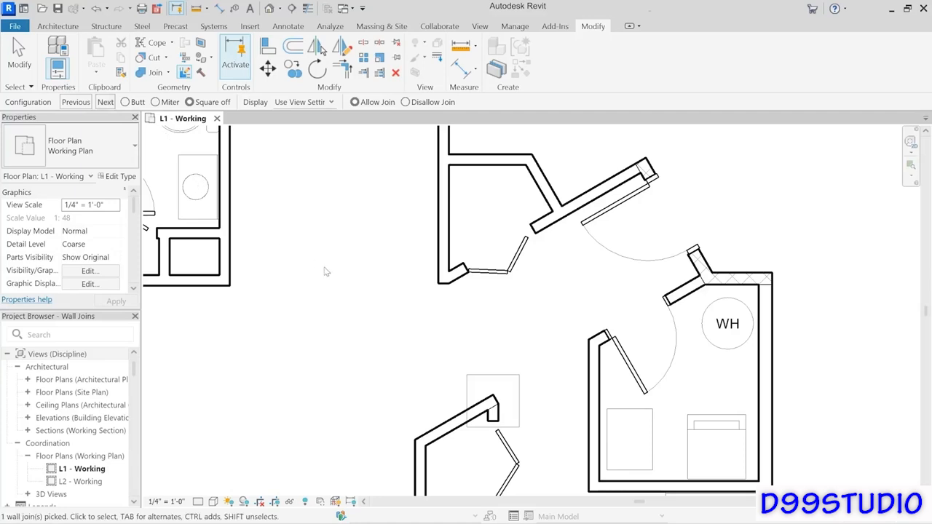
pyautogui.click(29, 71)
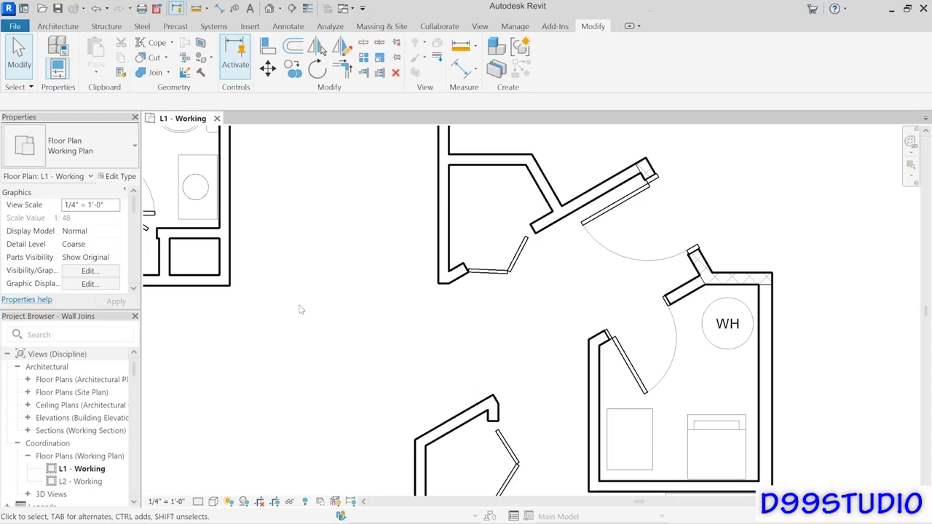
# Try shortening the entry closet's horizontal wall to 1'-6" by pulling back its outer end, and undo the change.
pyautogui.click(467, 168)
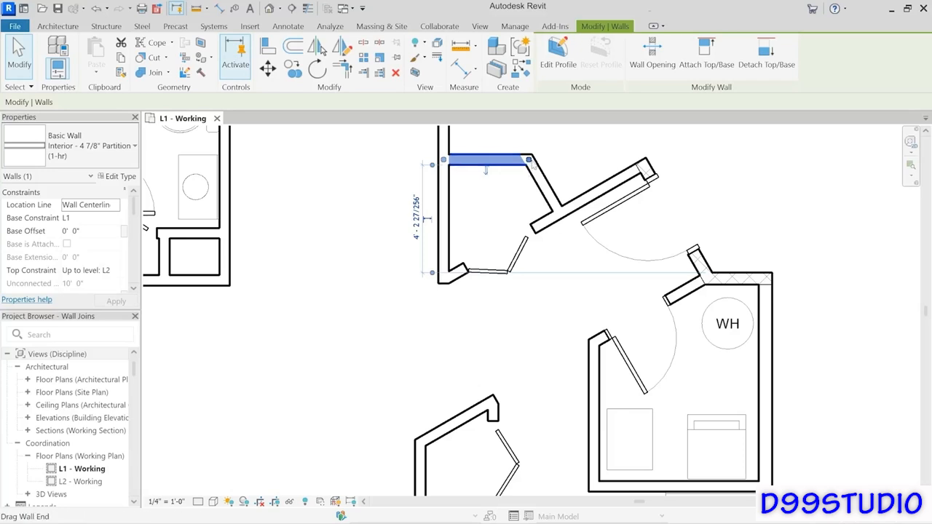
pyautogui.moveTo(533, 165); pyautogui.dragTo(482, 160)
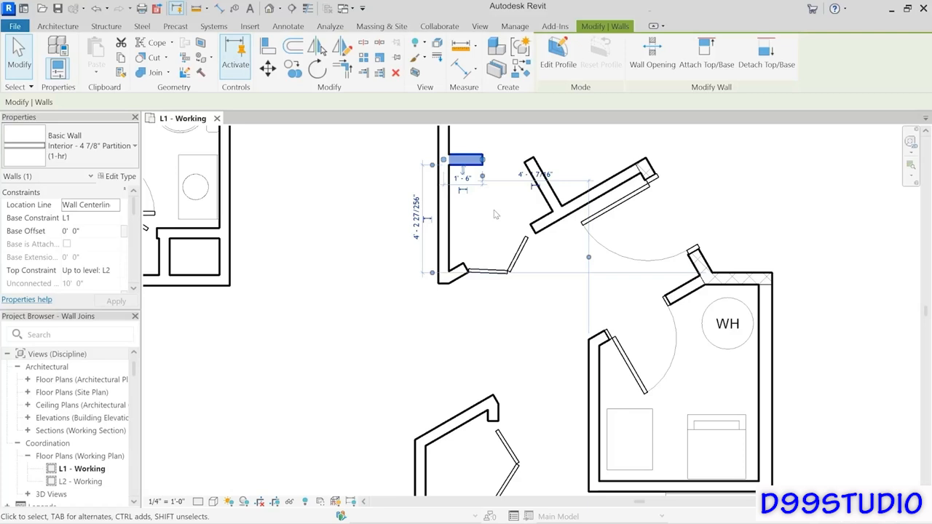
pyautogui.hotkey('ctrl', 'z')
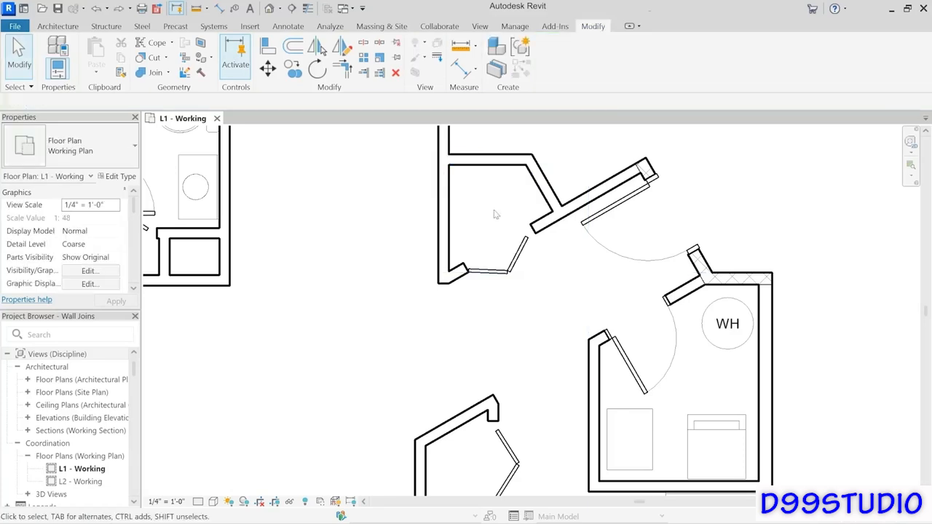
# Disallow the join where the entry closet's horizontal wall meets the long vertical wall, keeping its end at that wall's centerline.
pyautogui.click(473, 159)
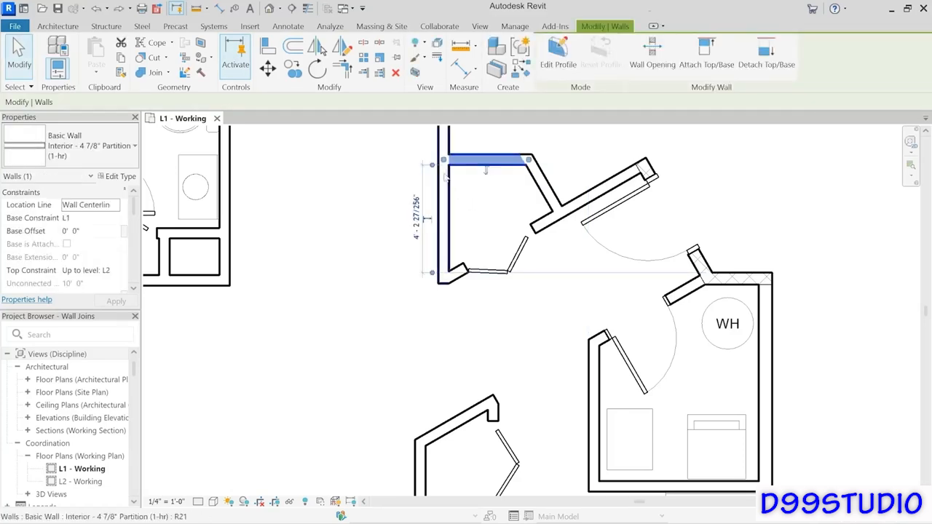
pyautogui.rightClick(444, 161)
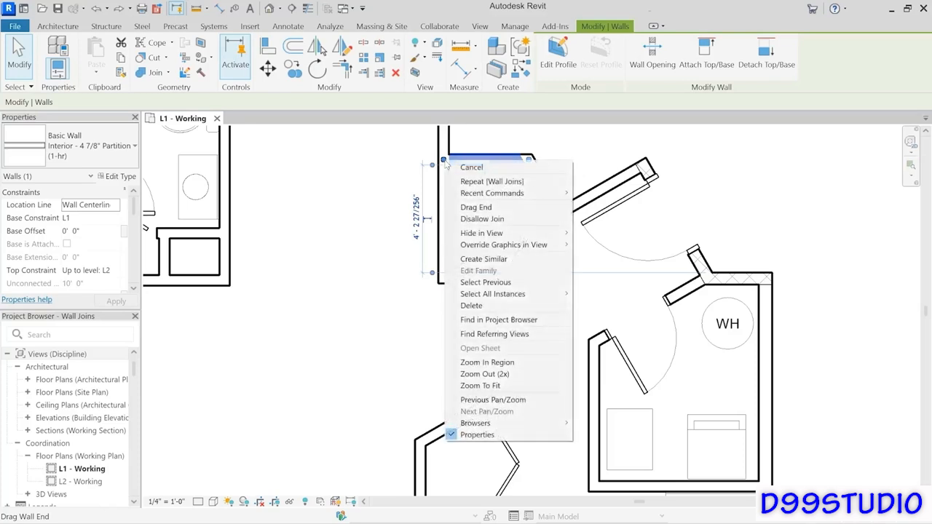
pyautogui.click(496, 221)
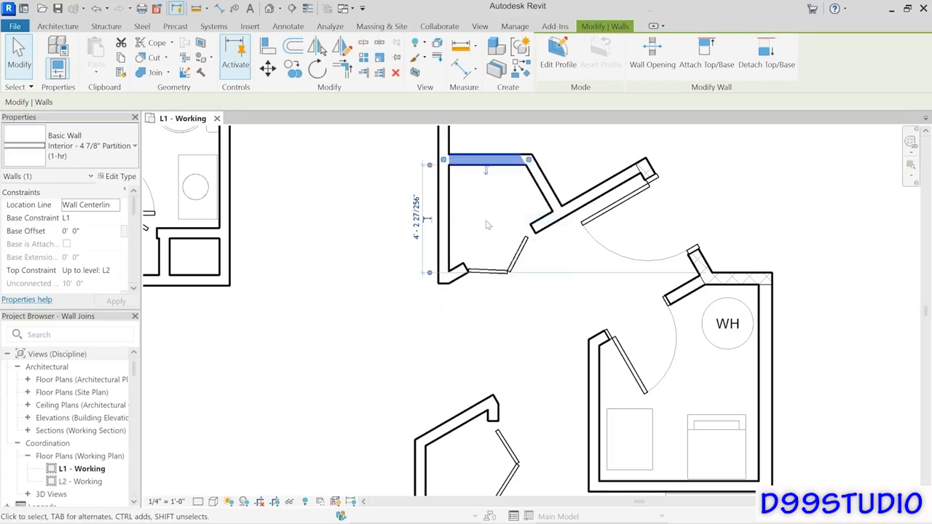
pyautogui.moveTo(448, 164)
pyautogui.mouseDown()
pyautogui.moveTo(470, 161)
pyautogui.moveTo(444, 159)
pyautogui.mouseUp()
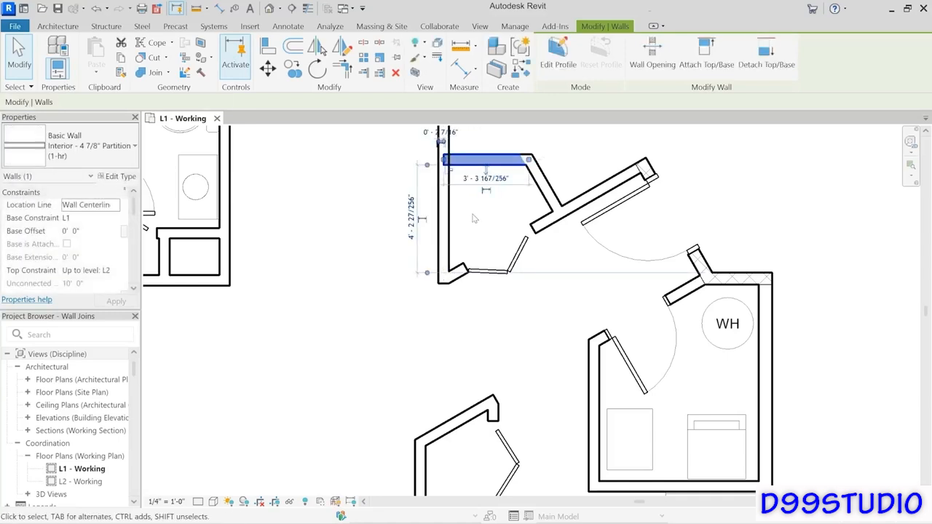
pyautogui.click(474, 219)
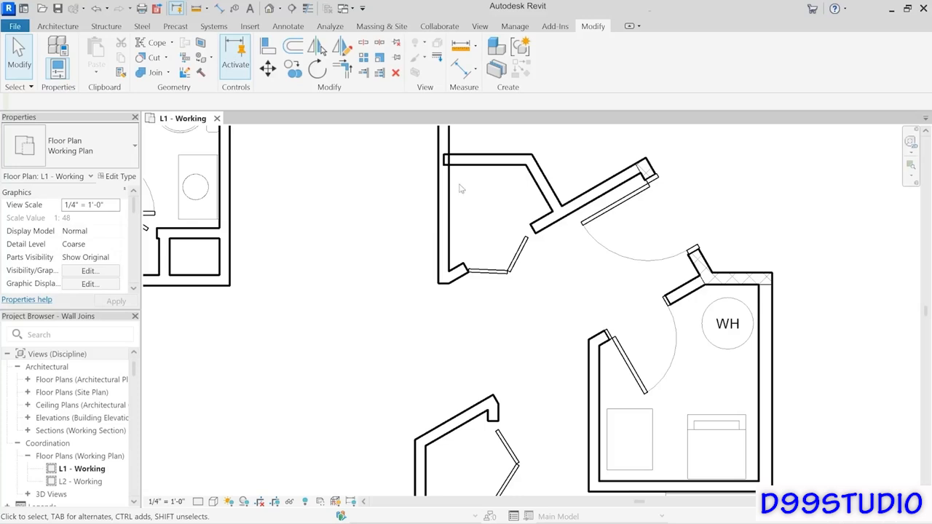
# Pull the closet wall's unjoined end back to the face of the long vertical wall and check its Allow Join control.
pyautogui.click(466, 162)
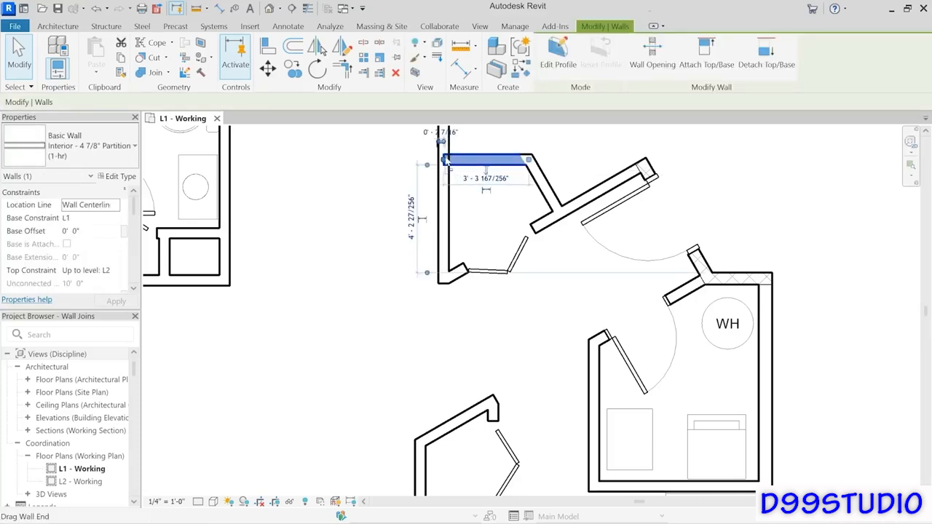
pyautogui.moveTo(444, 159); pyautogui.dragTo(469, 241)
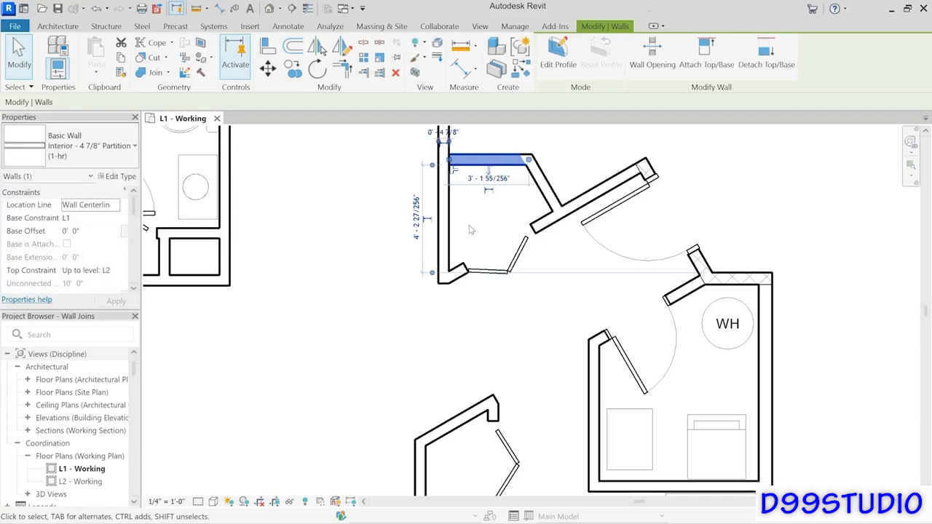
pyautogui.click(469, 239)
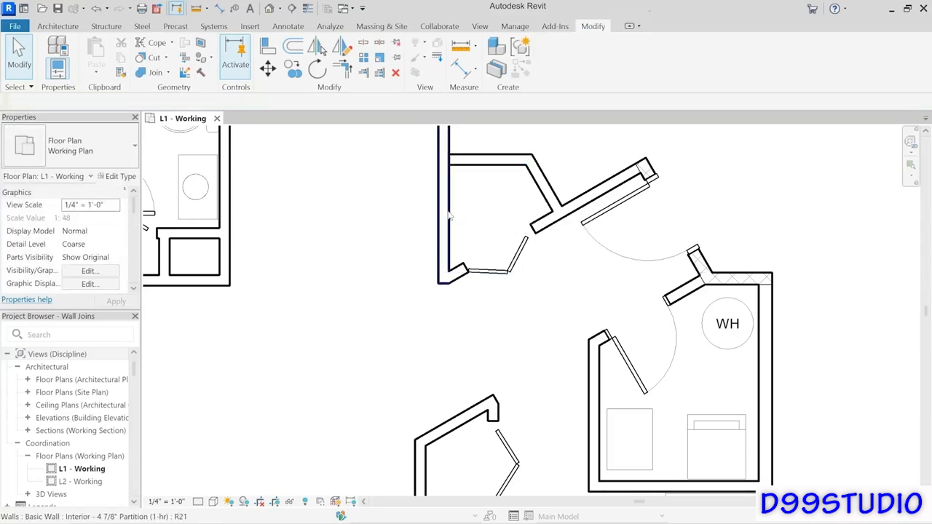
pyautogui.click(471, 172)
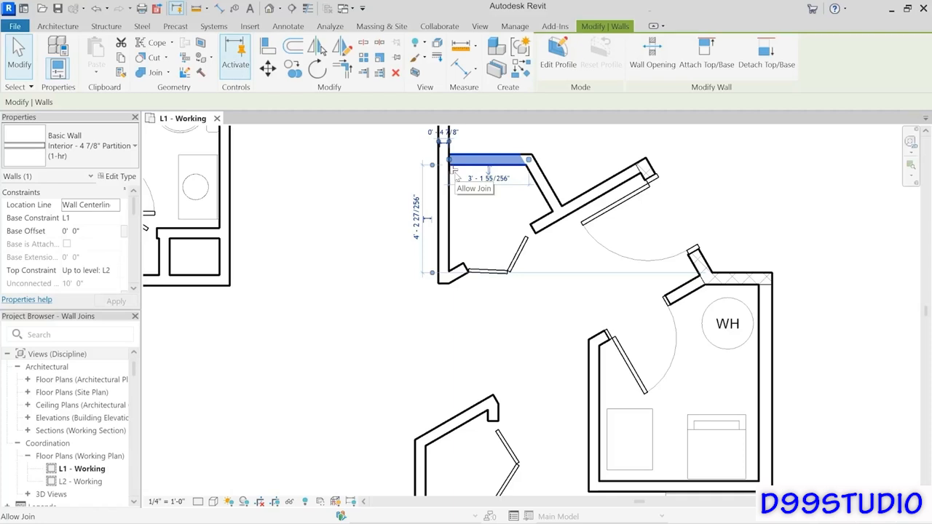
pyautogui.click(469, 212)
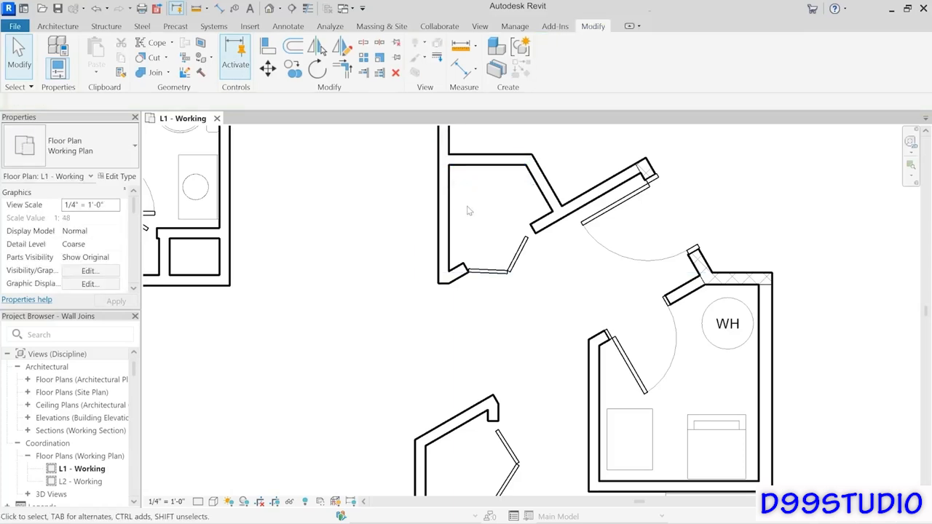
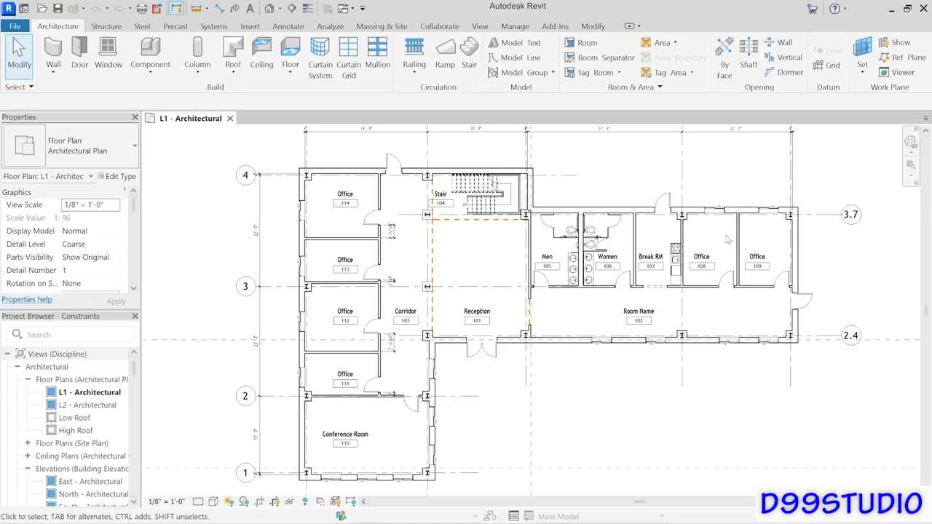
# Add an aligned dimension above the building from the Women/Break RM partition's Break RM face to the near edge of the exterior door.
pyautogui.scroll(3, 731, 242)
pyautogui.moveTo(639, 258); pyautogui.dragTo(623, 330, button='middle')
pyautogui.scroll(1, 633, 295)
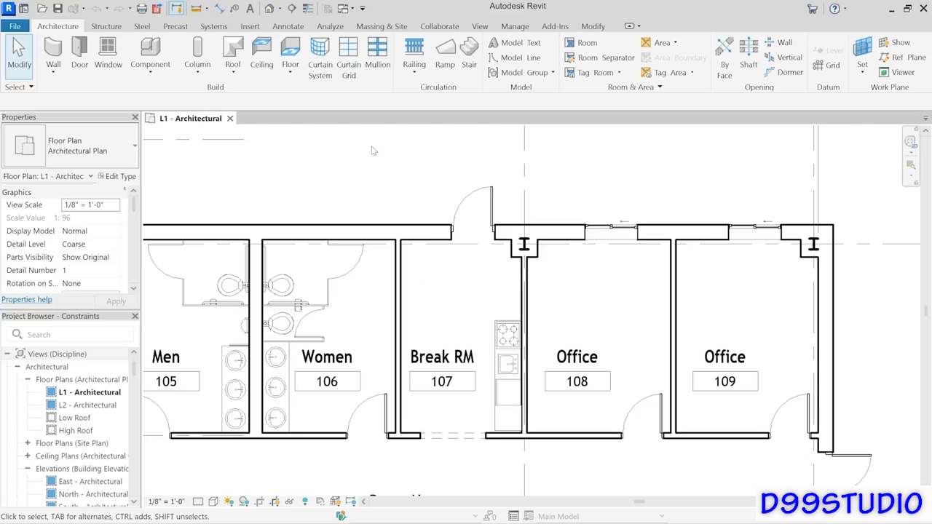
pyautogui.click(219, 8)
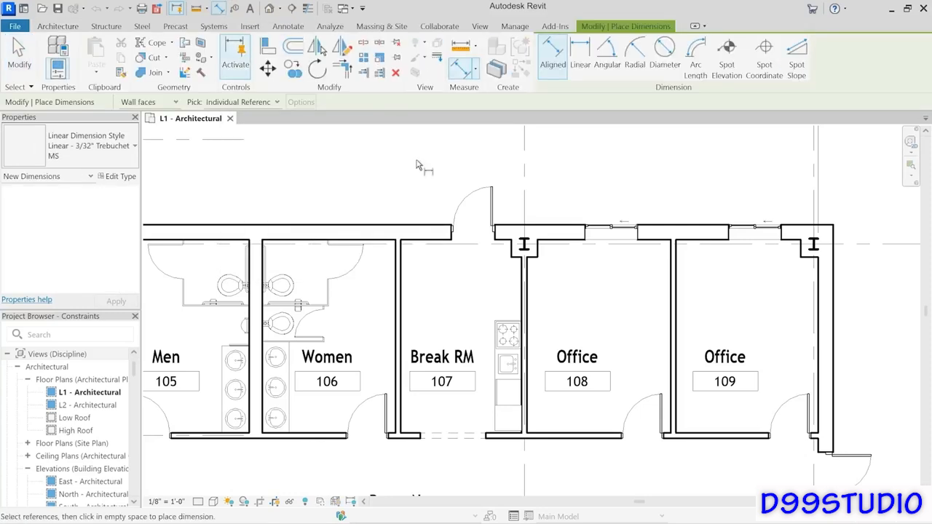
pyautogui.click(401, 293)
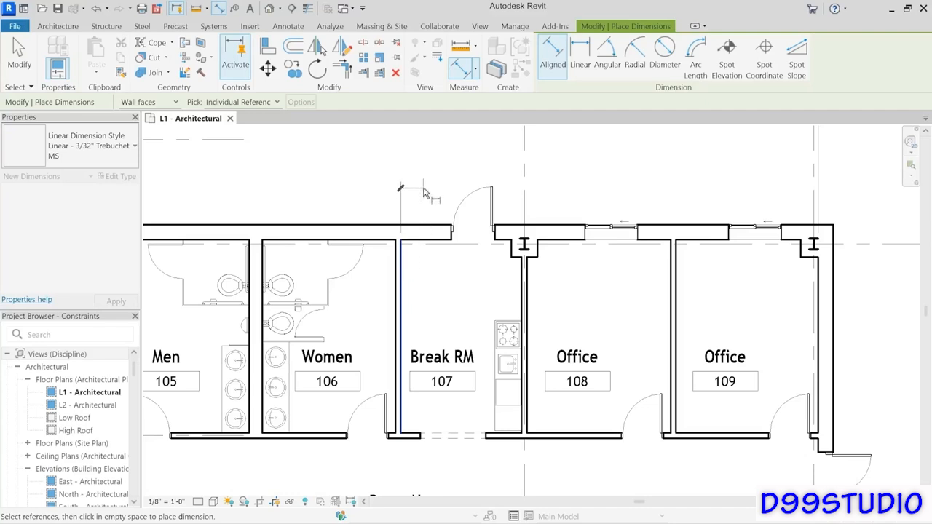
pyautogui.click(453, 219)
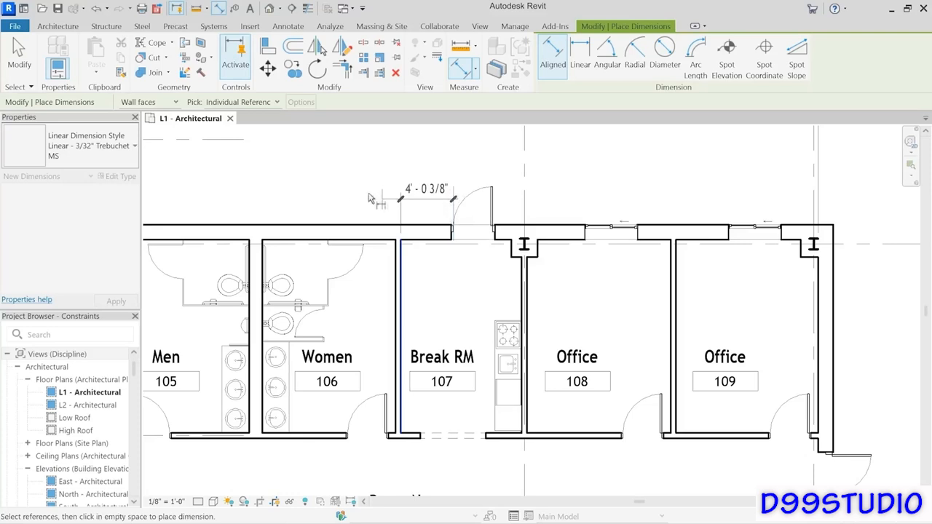
pyautogui.click(342, 191)
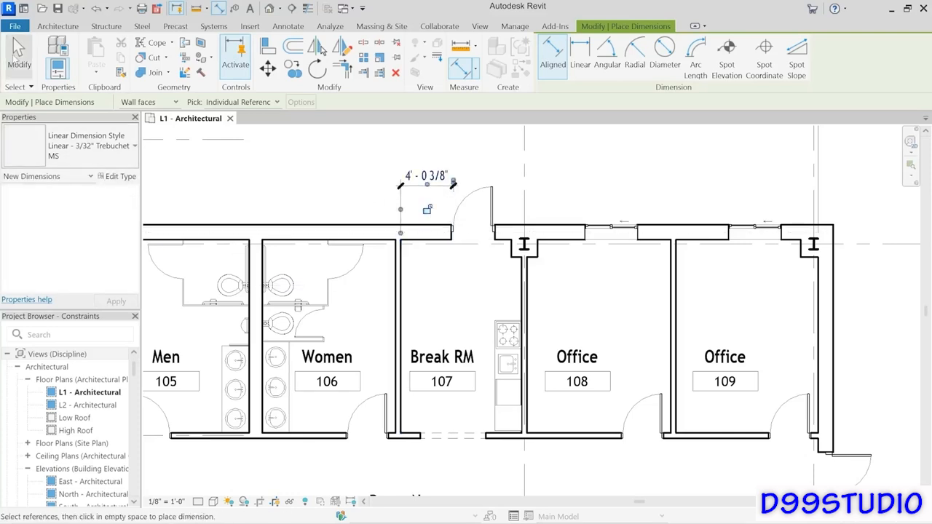
pyautogui.click(19, 50)
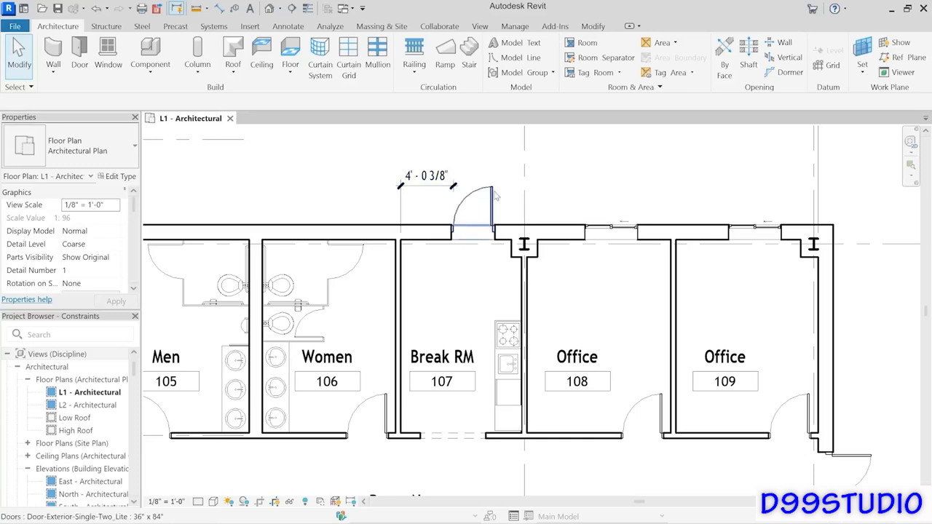
# Move the Break RM's exterior door by setting its dimension from the Women/Break RM partition to 3'-0".
pyautogui.click(482, 209)
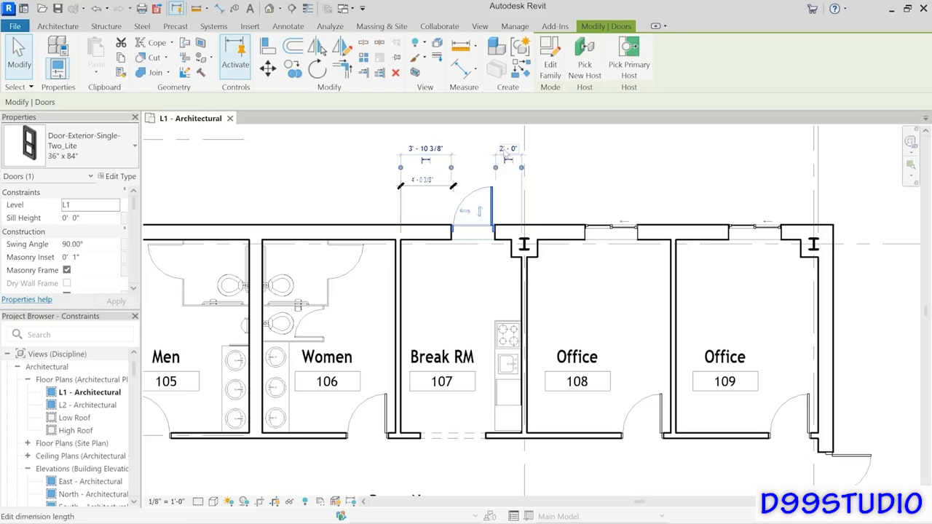
pyautogui.click(432, 183)
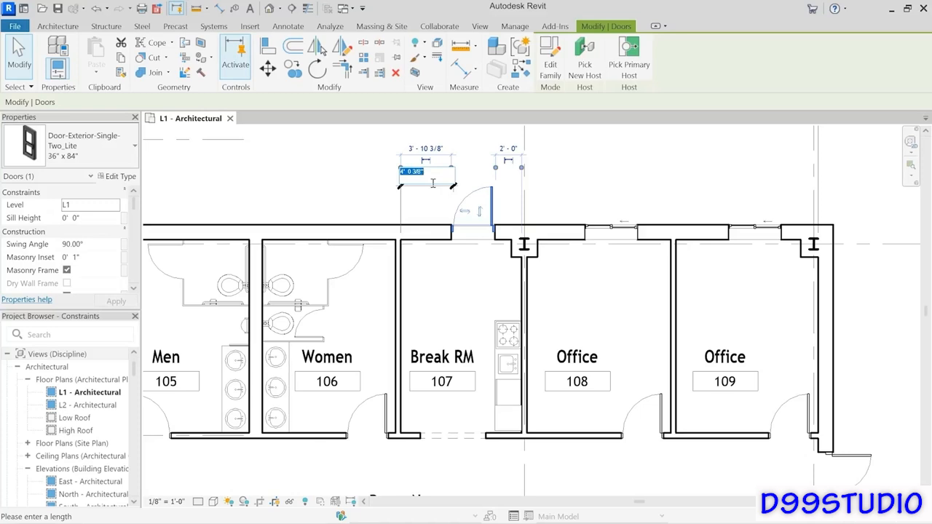
pyautogui.press('BackSpace')
pyautogui.write('2 10')
pyautogui.press('Return')
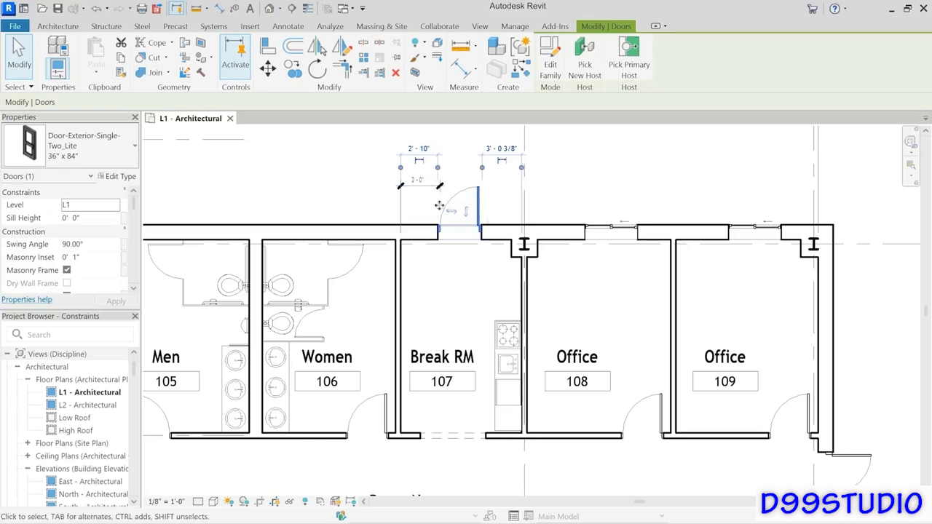
pyautogui.click(305, 182)
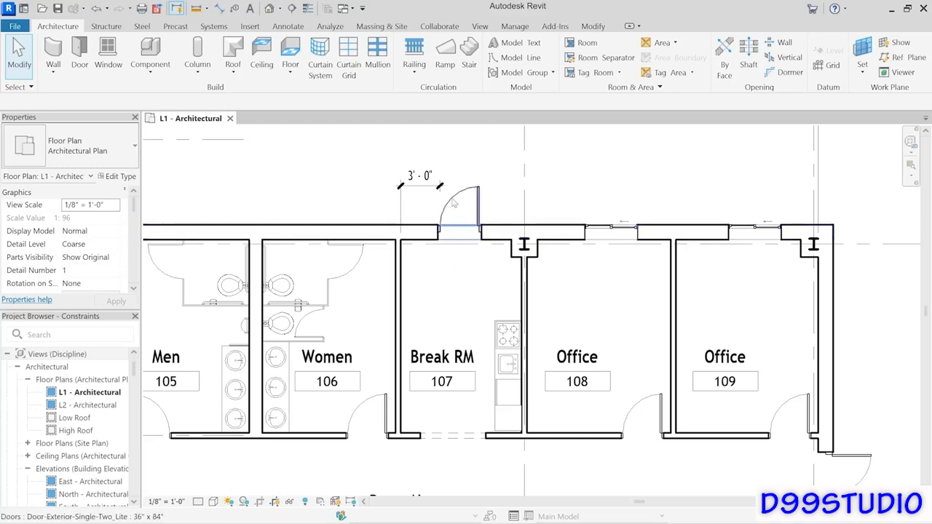
# Lock the 3'-0" dimension between the Break RM partition and the exterior door.
pyautogui.click(430, 186)
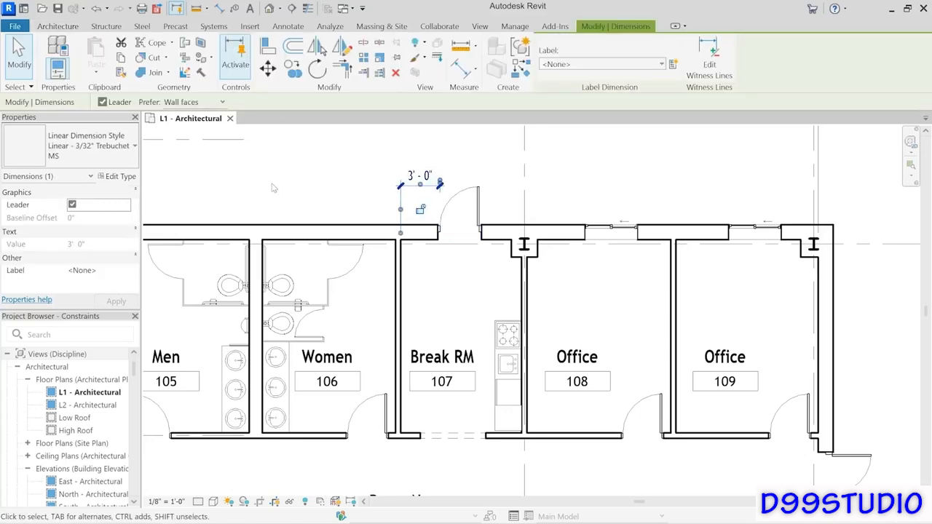
pyautogui.click(419, 210)
pyautogui.click(340, 201)
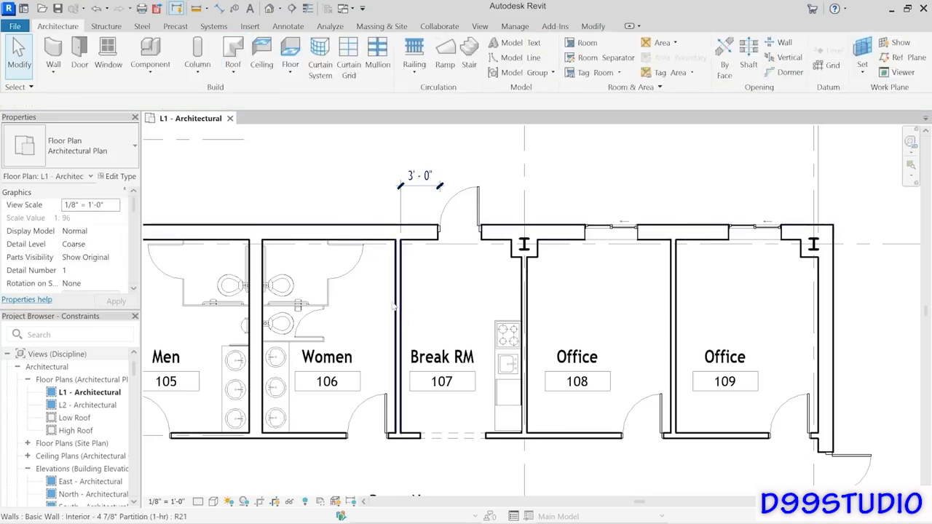
# Move the Women/Break RM partition toward the kitchen counter, making the Women room 11'-2" wide, and check the constrained exterior door.
pyautogui.click(399, 299)
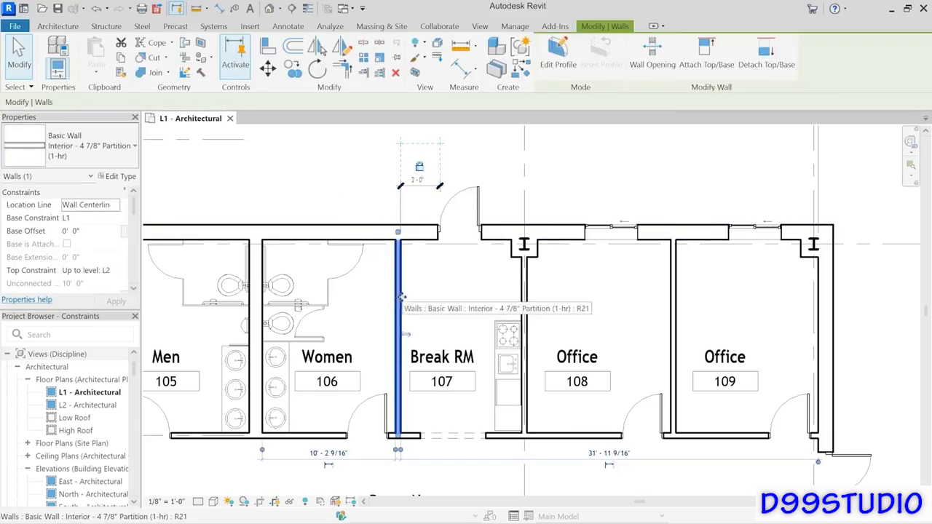
pyautogui.moveTo(399, 299); pyautogui.dragTo(414, 302)
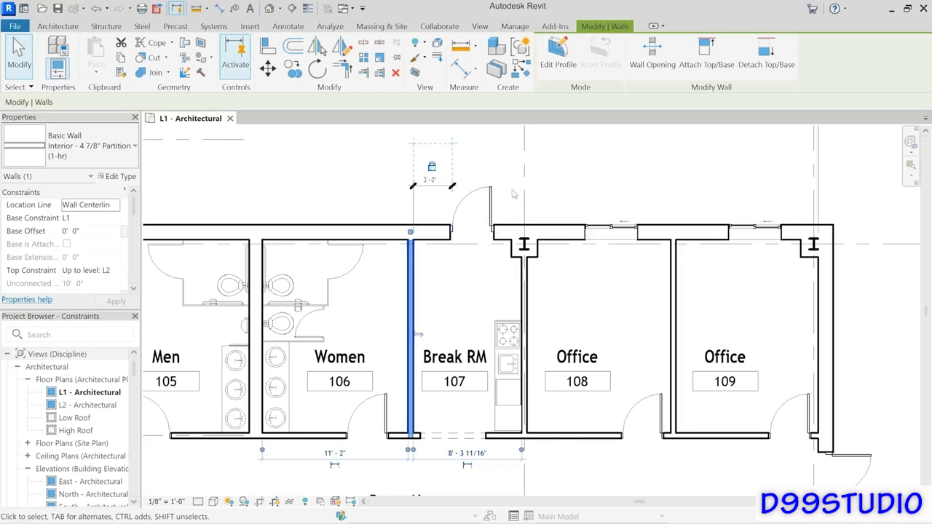
pyautogui.click(488, 190)
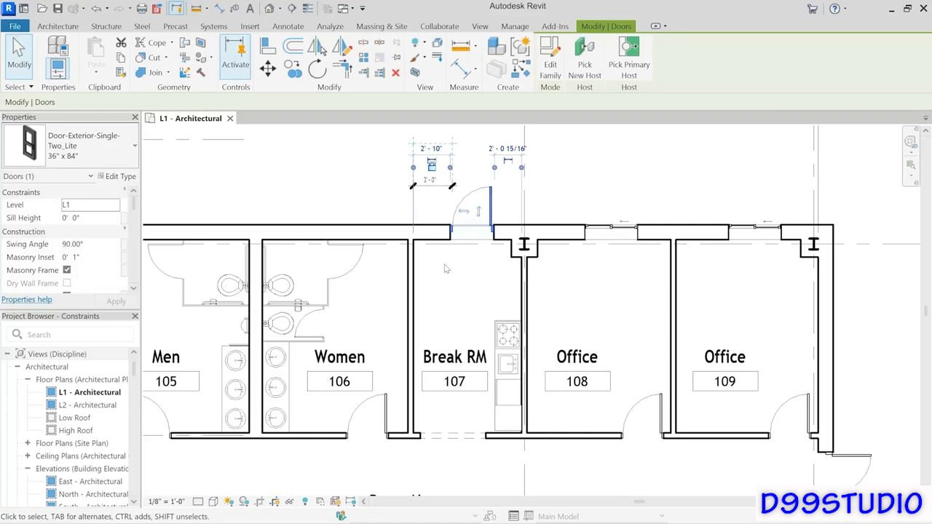
pyautogui.click(593, 168)
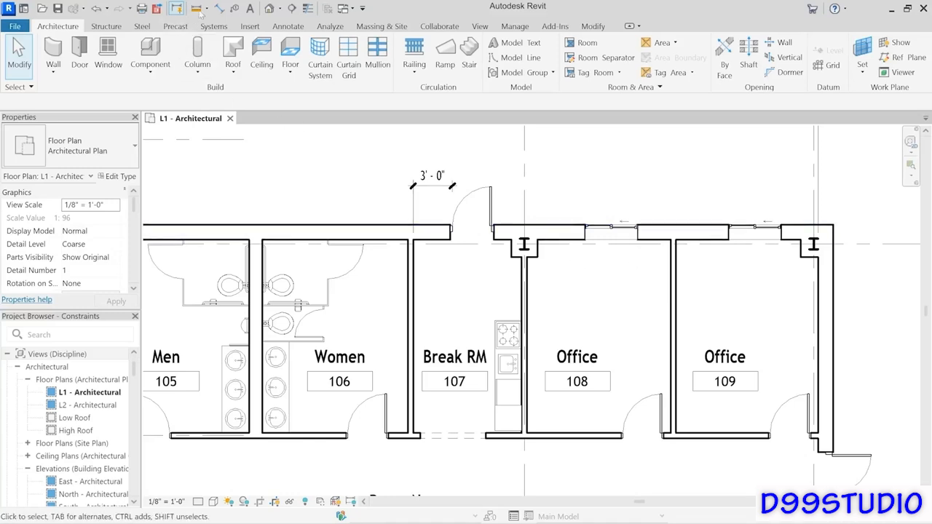
# Place an aligned dimension string above Office 108 between the inner faces of its side walls, including the window's center.
pyautogui.click(220, 11)
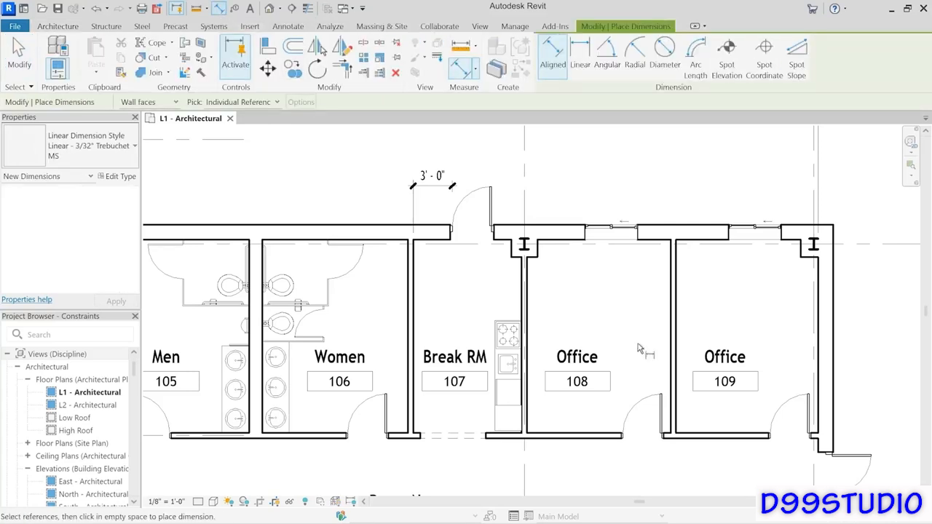
pyautogui.click(528, 293)
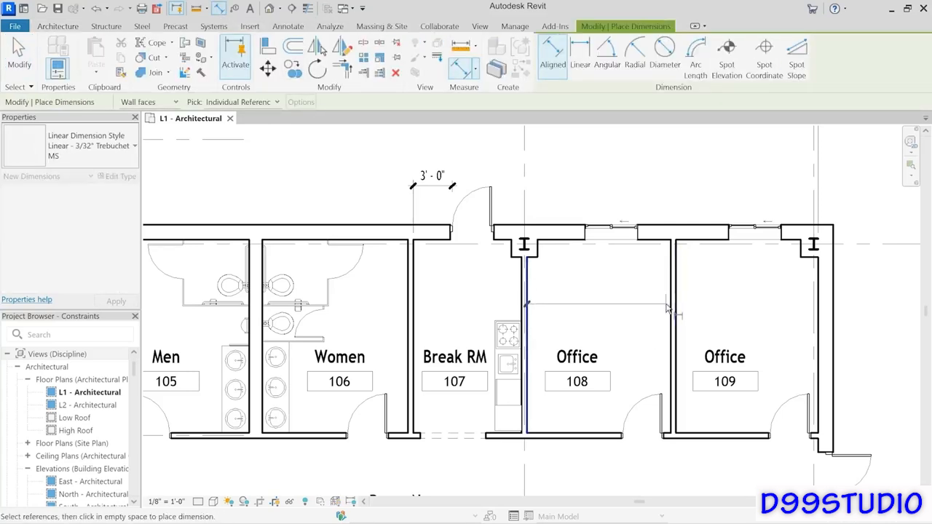
pyautogui.click(671, 311)
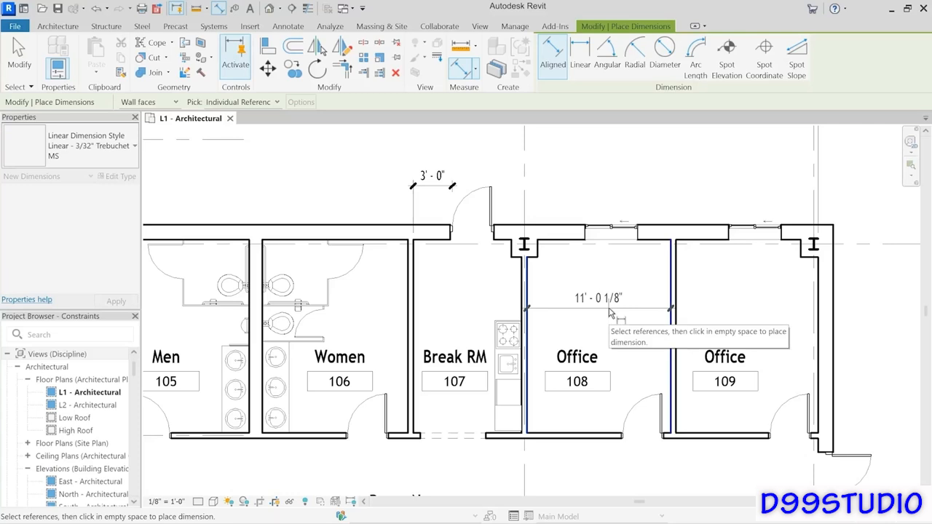
pyautogui.click(611, 233)
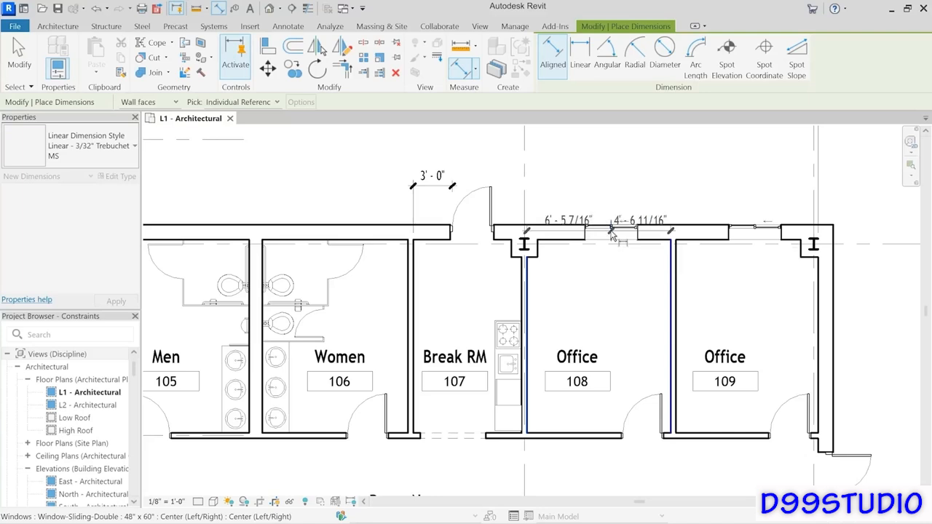
pyautogui.click(575, 193)
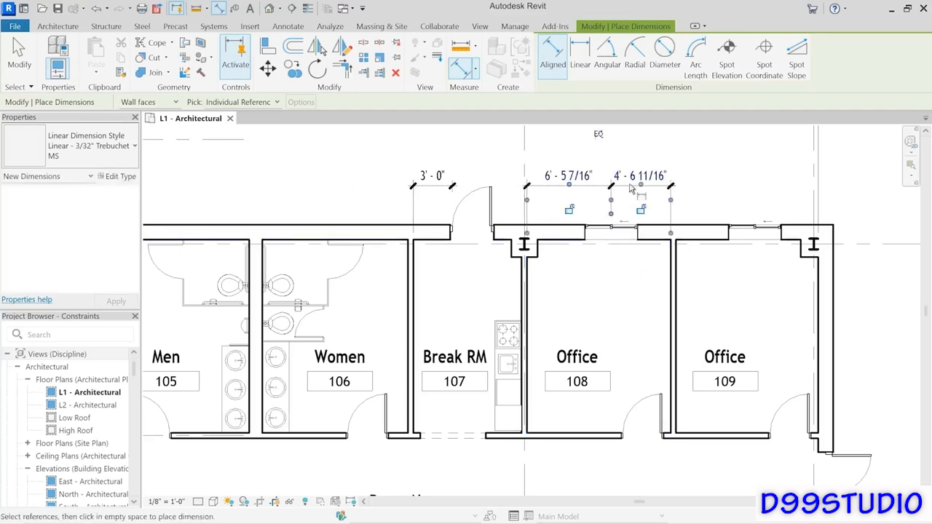
# Set the dimension string above Office 108 to equal segments, centering the window between the side walls.
pyautogui.click(598, 135)
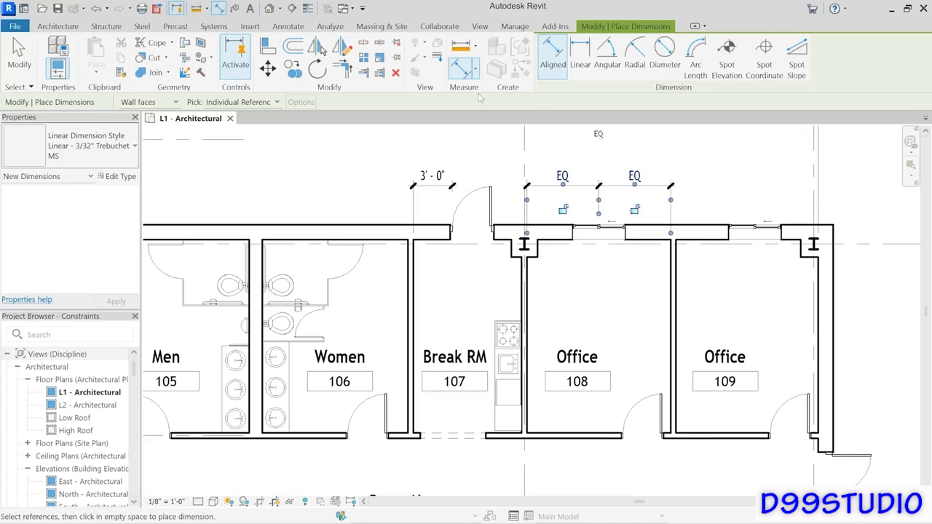
pyautogui.press('Escape')
pyautogui.press('Escape')
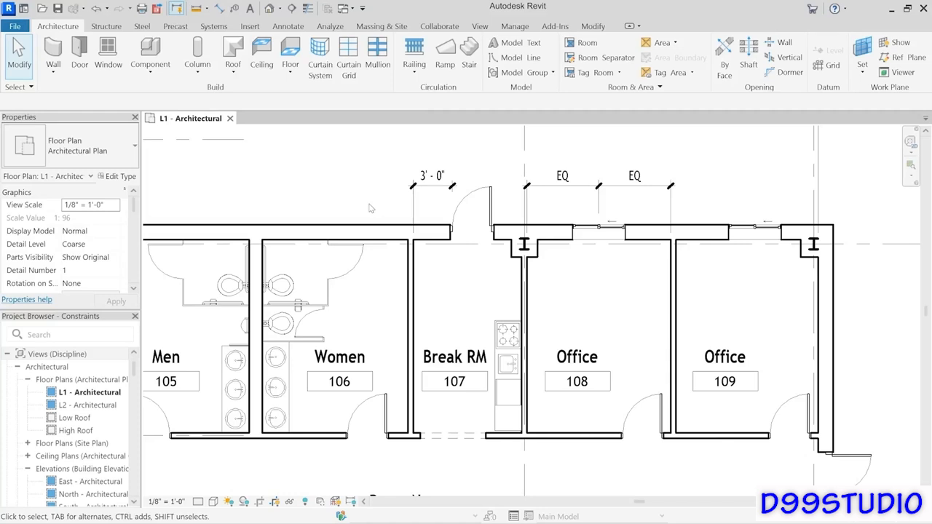
# Move the partition between Offices 108 and 109 toward Office 109, making Office 108 about 12'-7 11/16" wide.
pyautogui.click(684, 320)
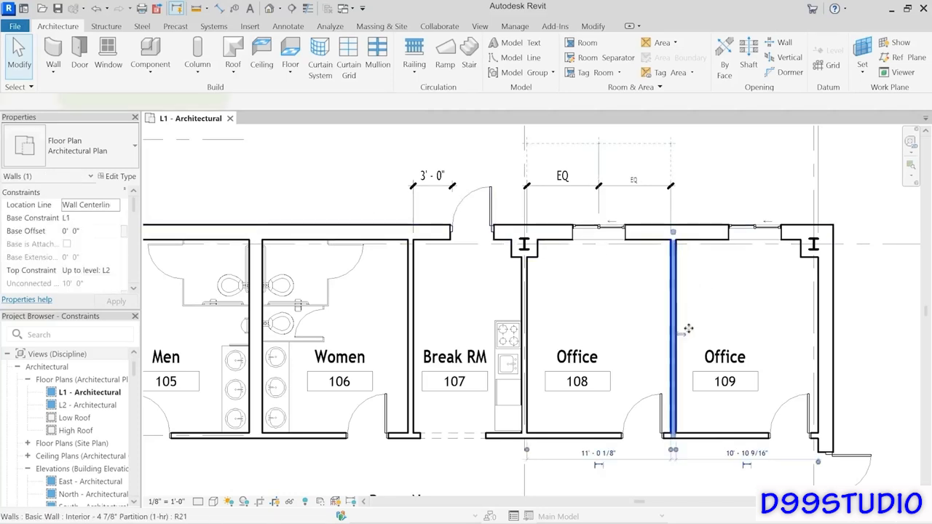
pyautogui.moveTo(675, 278); pyautogui.dragTo(700, 284)
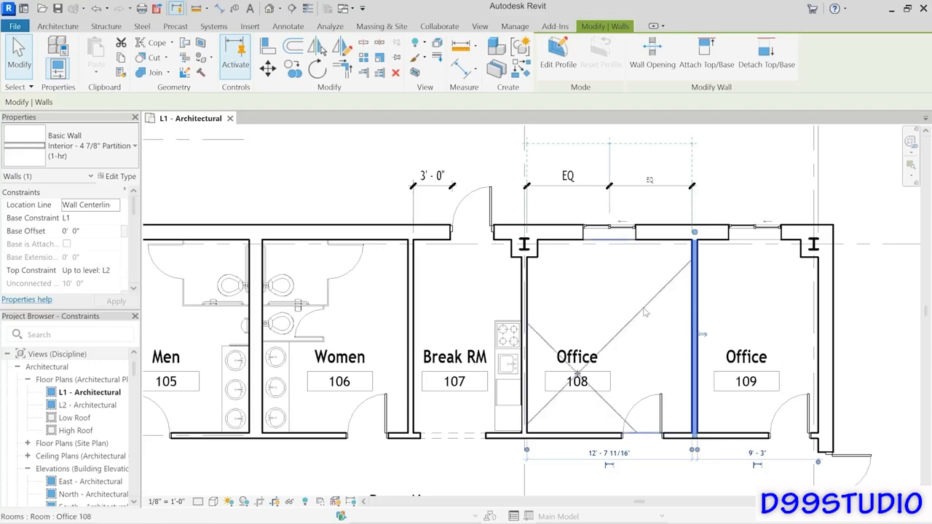
pyautogui.click(648, 346)
pyautogui.press('Escape')
# Align the window across Room 102 opposite Office 108 with the center of Office 108's window and lock the alignment.
pyautogui.scroll(-1, 659, 368)
pyautogui.moveTo(678, 408); pyautogui.dragTo(645, 327, button='middle')
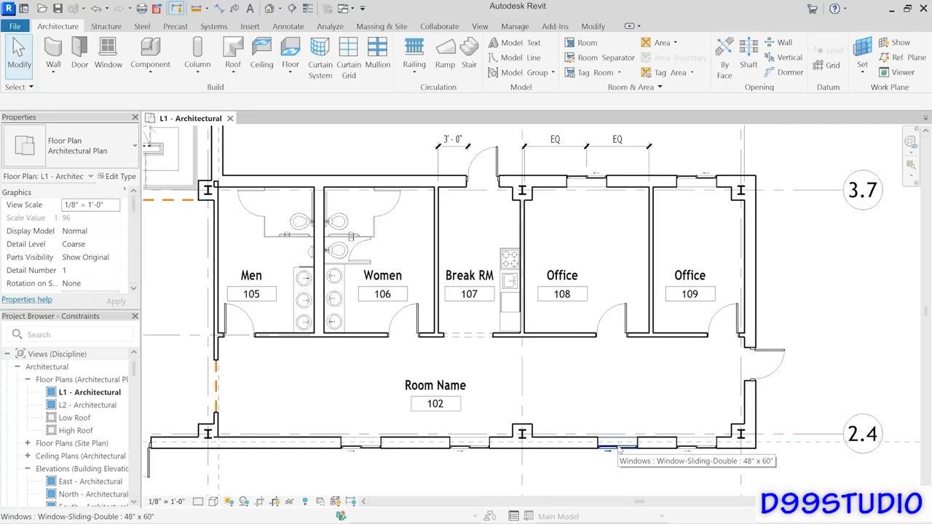
pyautogui.click(590, 26)
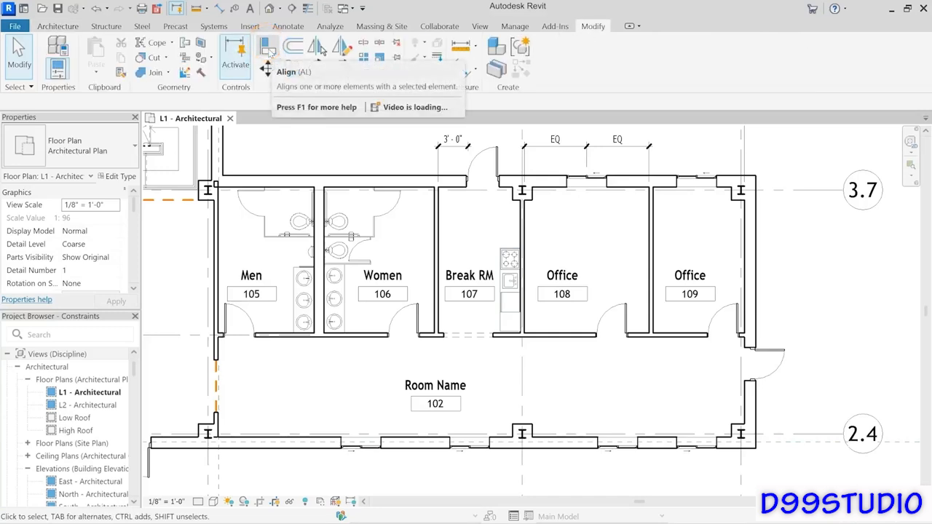
pyautogui.press('a')
pyautogui.press('l')
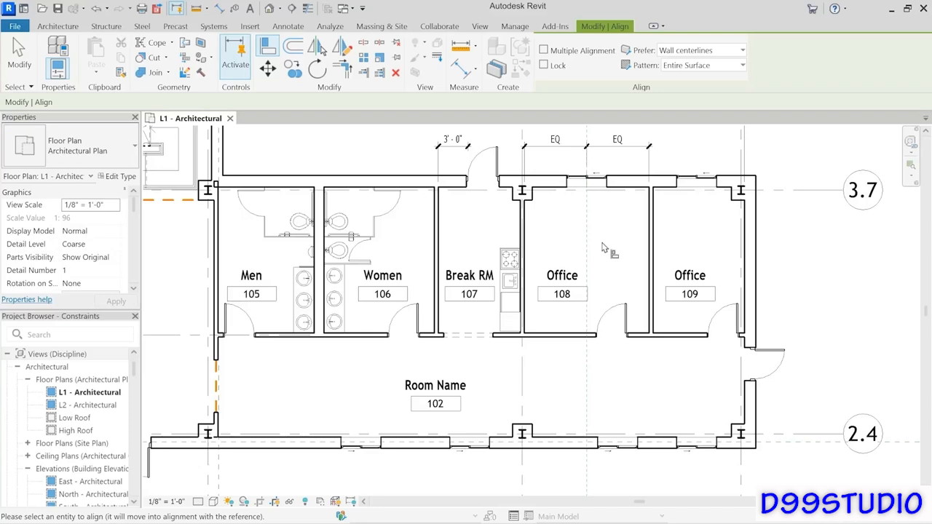
pyautogui.click(620, 446)
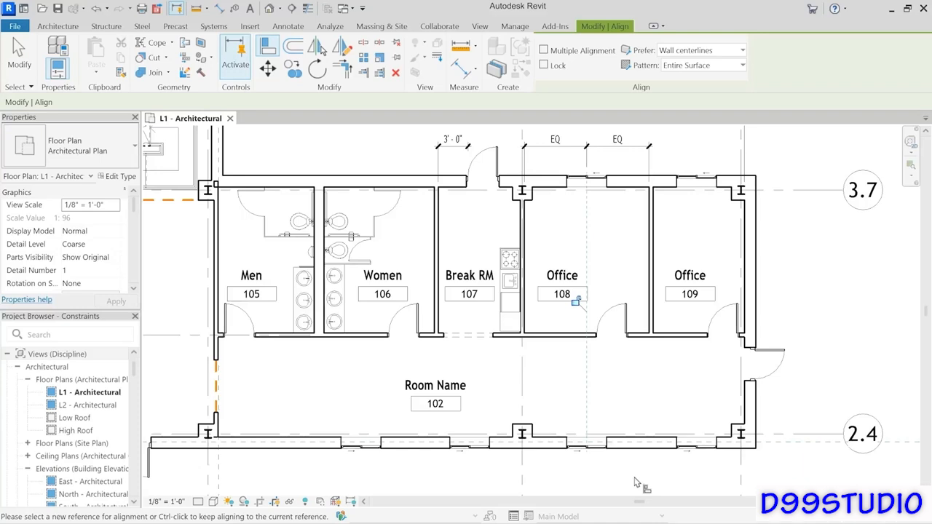
pyautogui.click(576, 301)
pyautogui.press('Escape')
pyautogui.press('Escape')
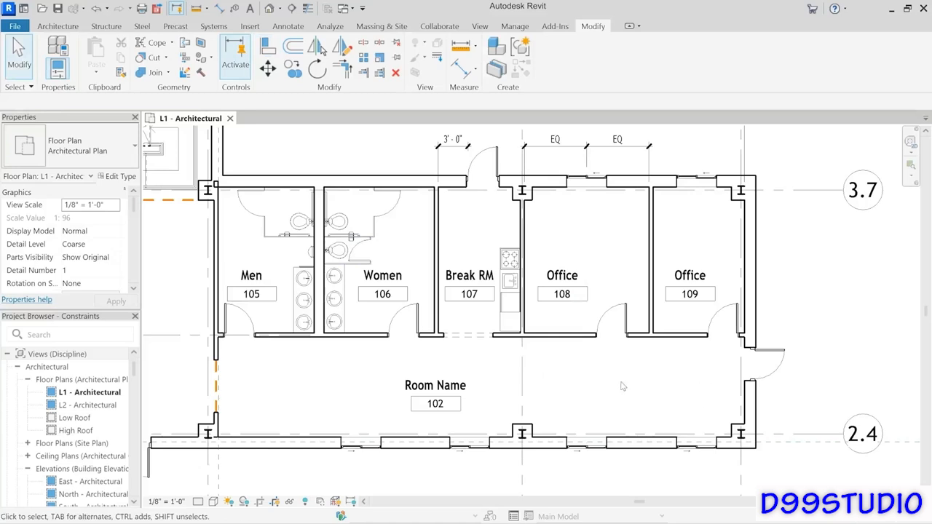
# Move the partition between Offices 108 and 109 toward Office 108, making Office 109 11'-0" wide.
pyautogui.click(652, 228)
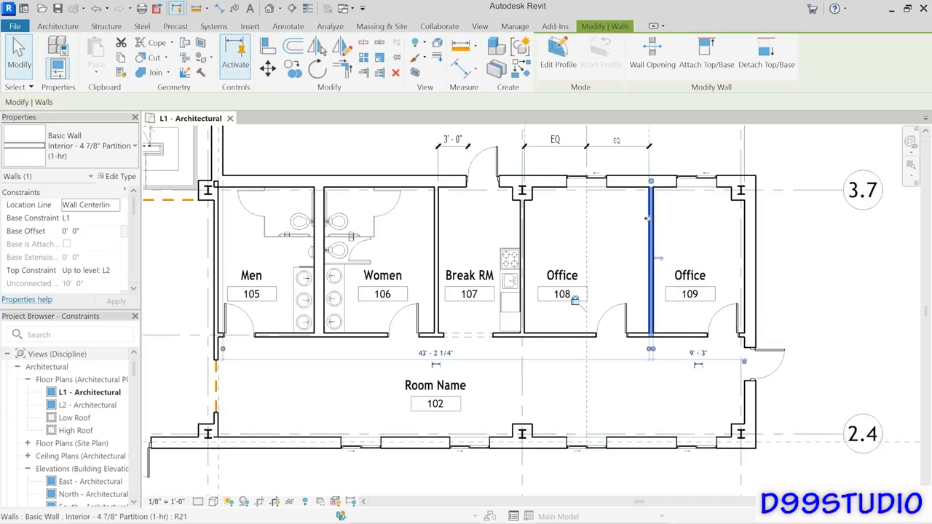
pyautogui.moveTo(639, 217); pyautogui.dragTo(634, 224)
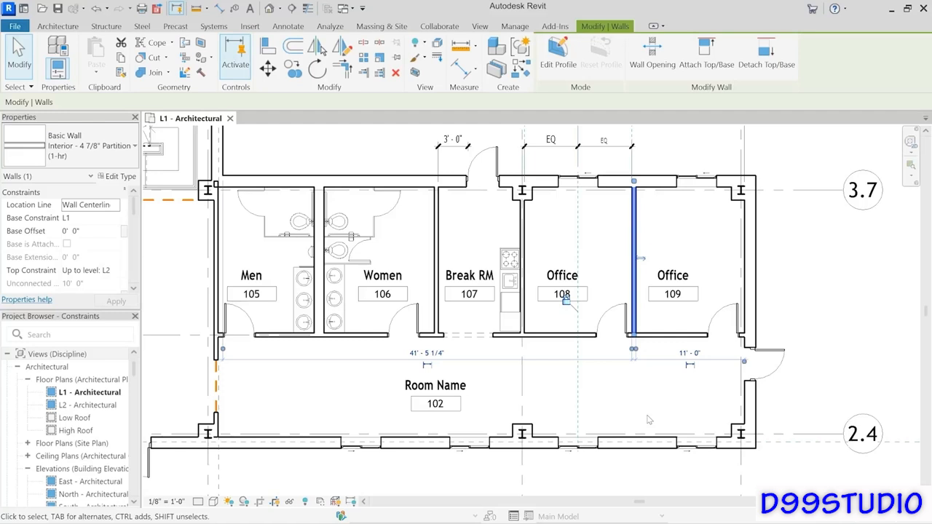
pyautogui.click(720, 396)
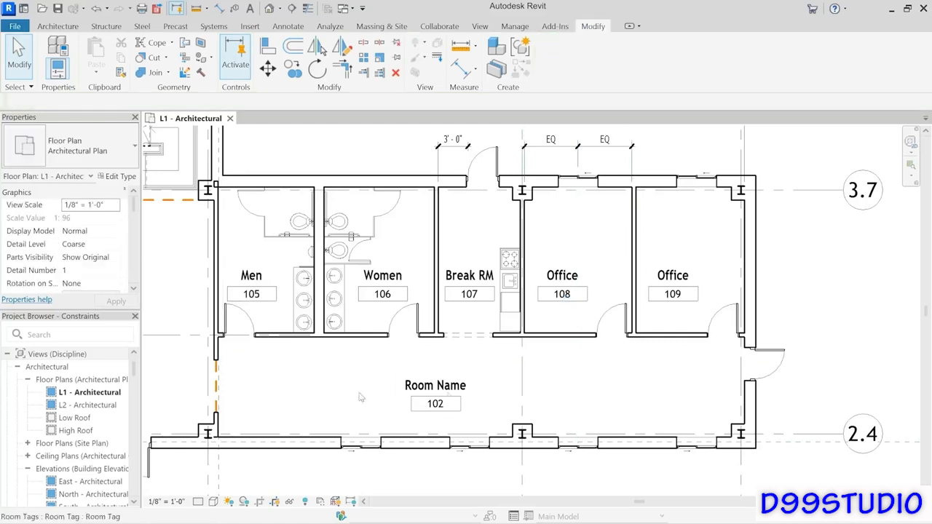
# Label the door jamb dimension at Office 111 with a new global parameter named Typ Door Jamb.
pyautogui.moveTo(179, 370); pyautogui.dragTo(699, 368, button='middle')
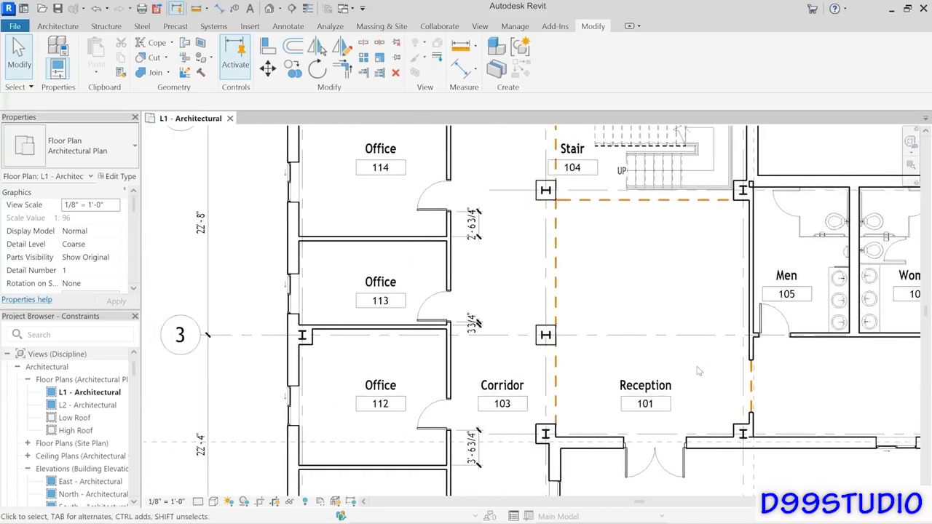
pyautogui.scroll(-1, 644, 310)
pyautogui.moveTo(647, 311); pyautogui.dragTo(610, 304, button='middle')
pyautogui.scroll(-1, 634, 293)
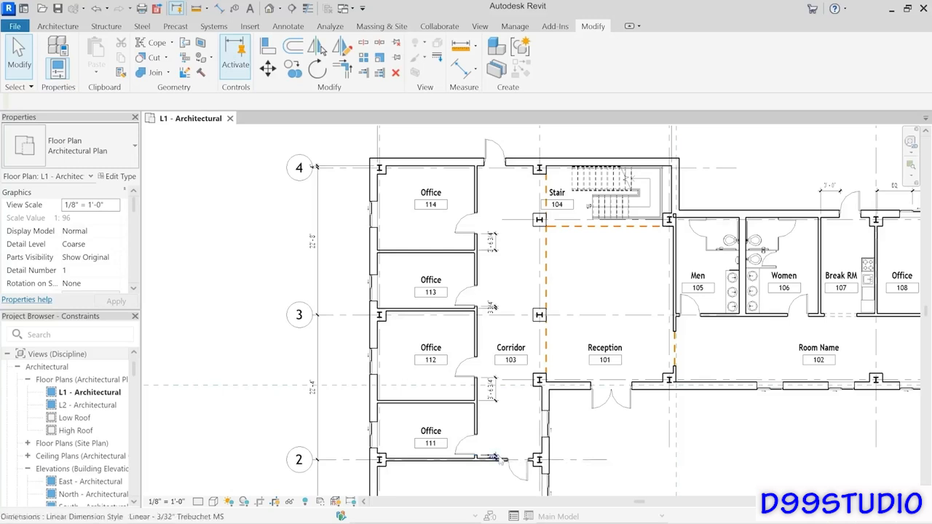
pyautogui.click(497, 456)
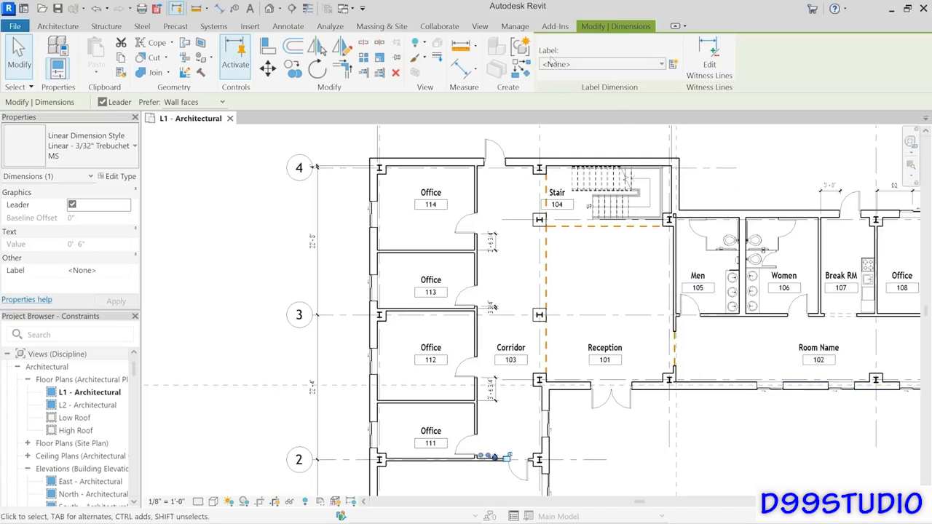
pyautogui.click(654, 64)
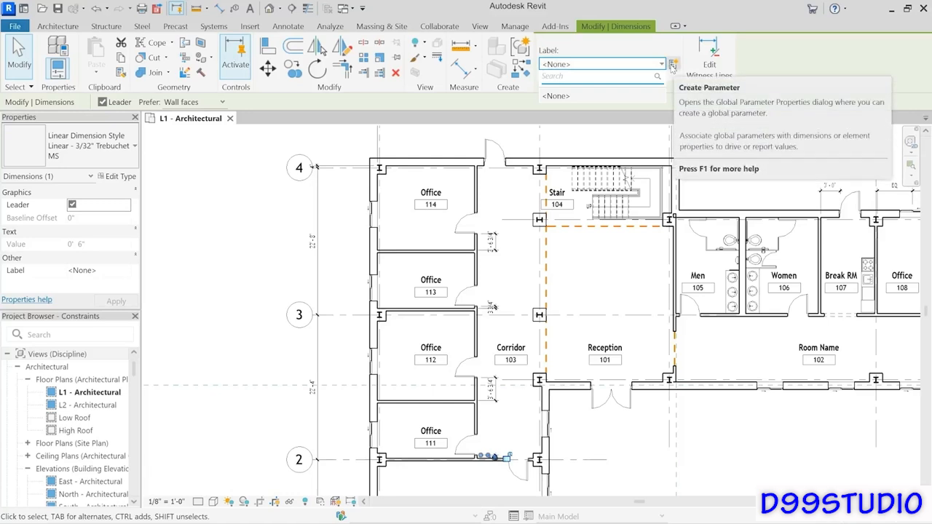
pyautogui.click(673, 65)
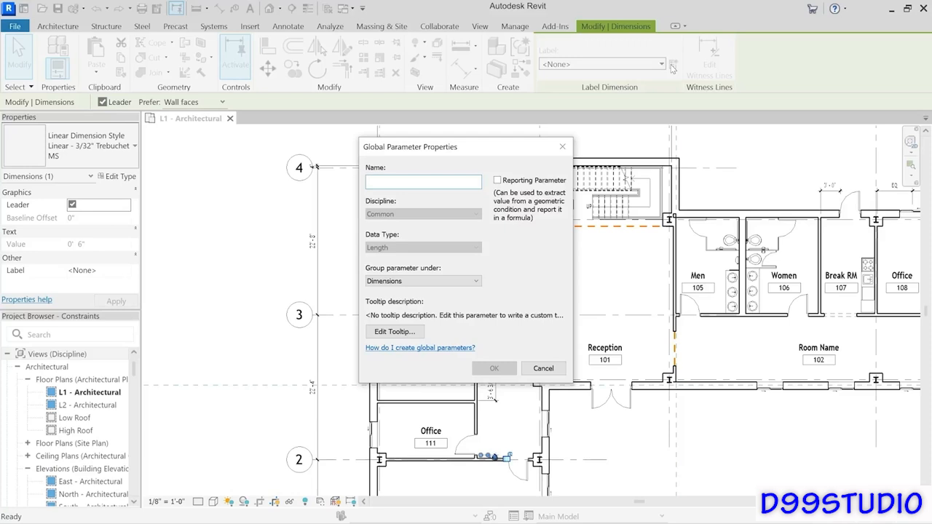
pyautogui.write('Ty')
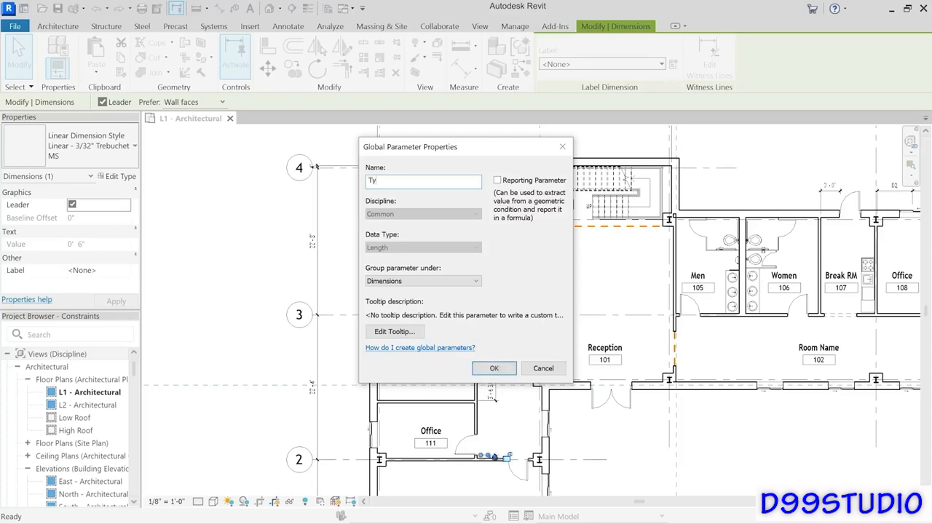
pyautogui.write('p Door Jamb')
pyautogui.click(494, 368)
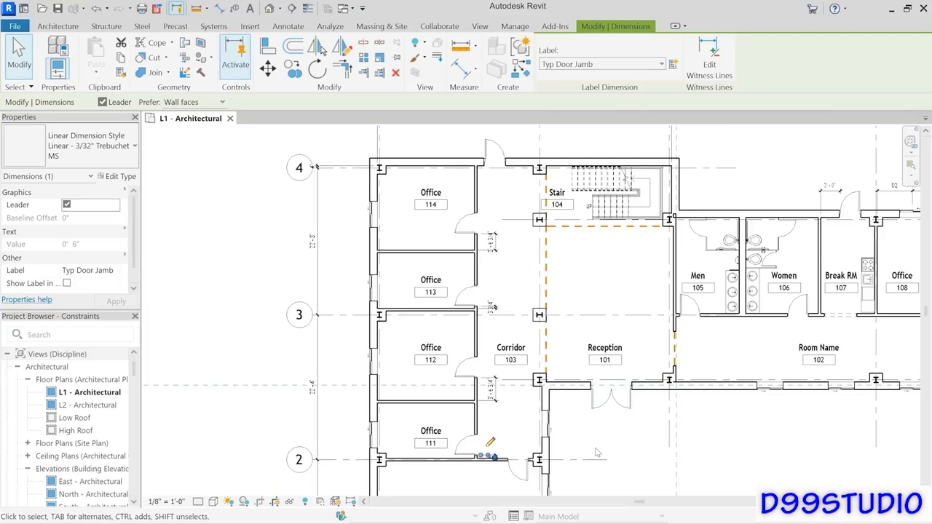
# Assign the Typ Door Jamb label to the door dimensions of Offices 112, 113 and 114 together.
pyautogui.click(501, 405)
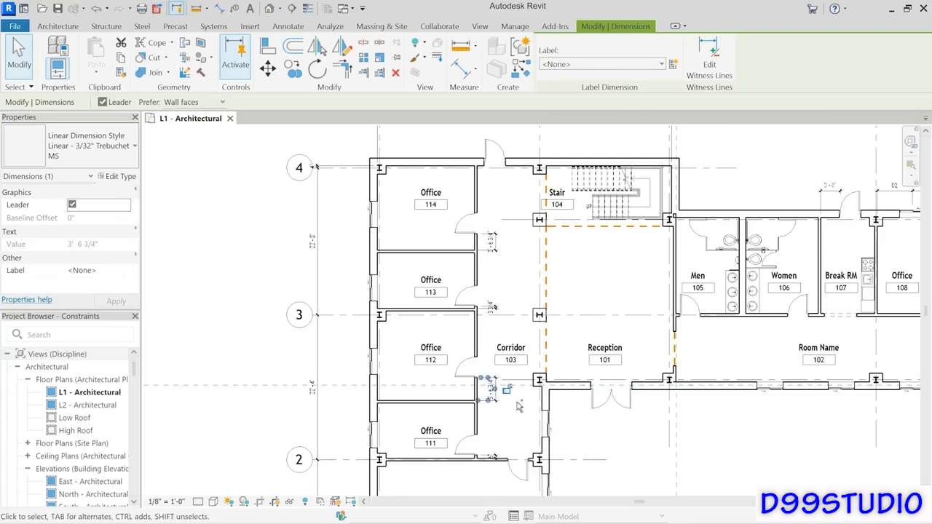
pyautogui.keyDown('ctrl'); pyautogui.click(498, 306); pyautogui.keyUp('ctrl')
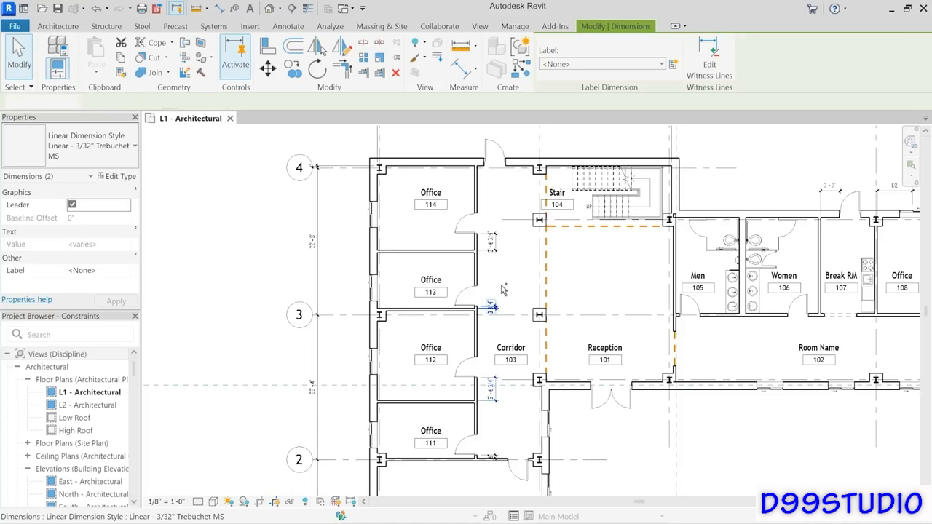
pyautogui.keyDown('ctrl'); pyautogui.click(500, 255); pyautogui.keyUp('ctrl')
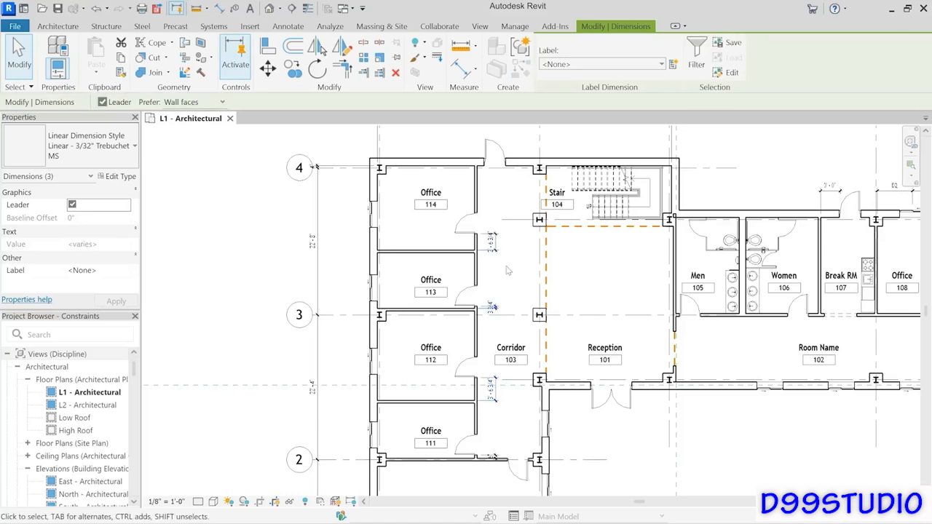
pyautogui.click(45, 177)
pyautogui.click(597, 64)
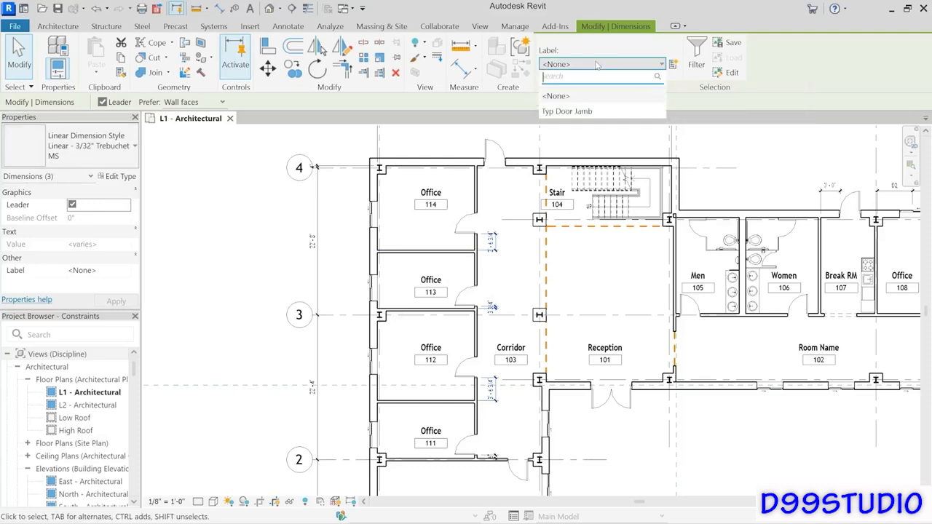
pyautogui.click(559, 113)
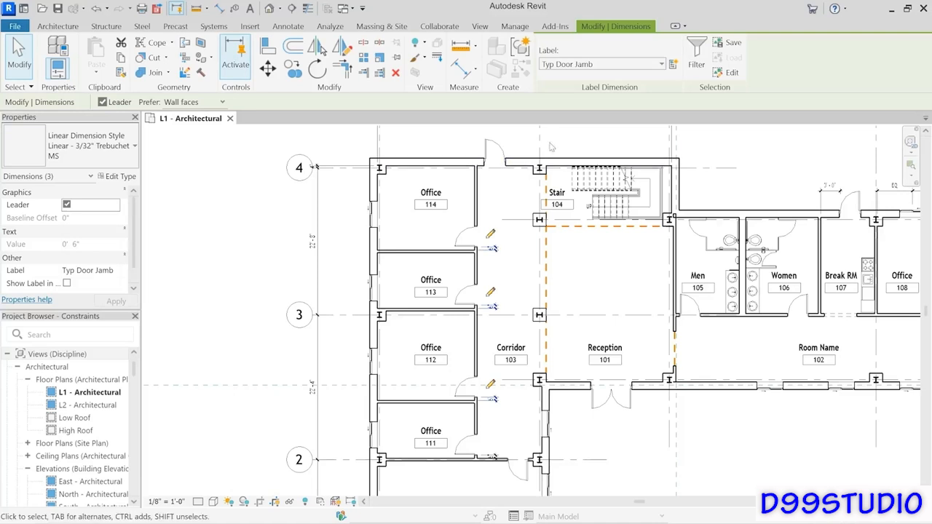
# Set the Typ Door Jamb global parameter to 2'-0" and apply it to the labeled door dimensions.
pyautogui.click(491, 294)
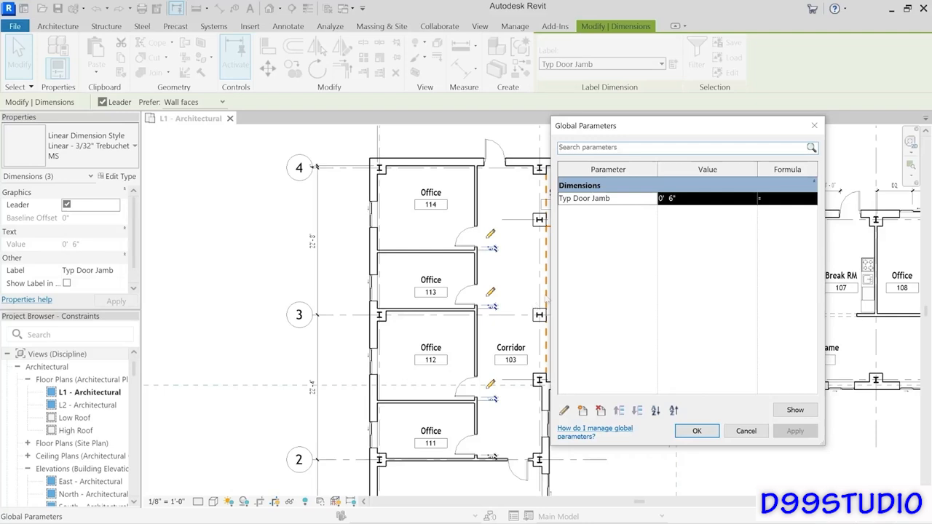
pyautogui.moveTo(749, 130); pyautogui.dragTo(660, 135)
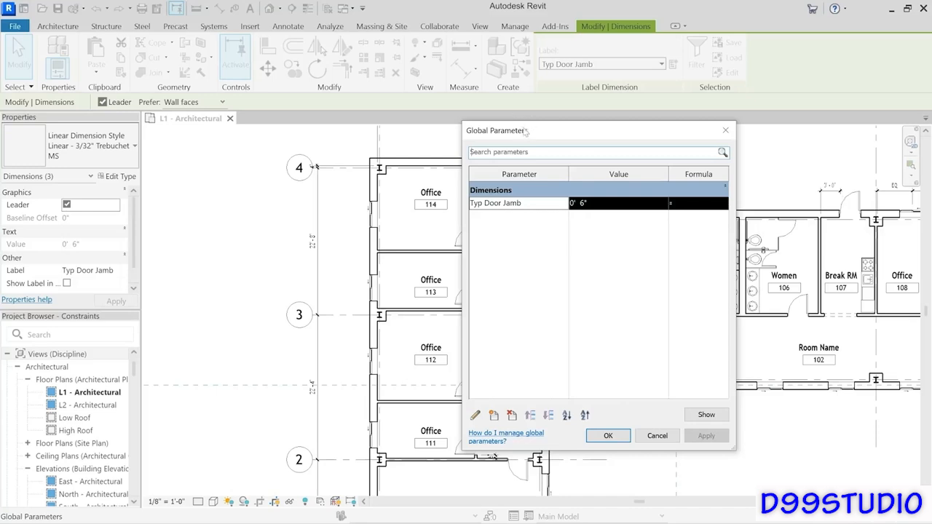
pyautogui.moveTo(546, 135); pyautogui.dragTo(650, 155)
pyautogui.click(723, 212)
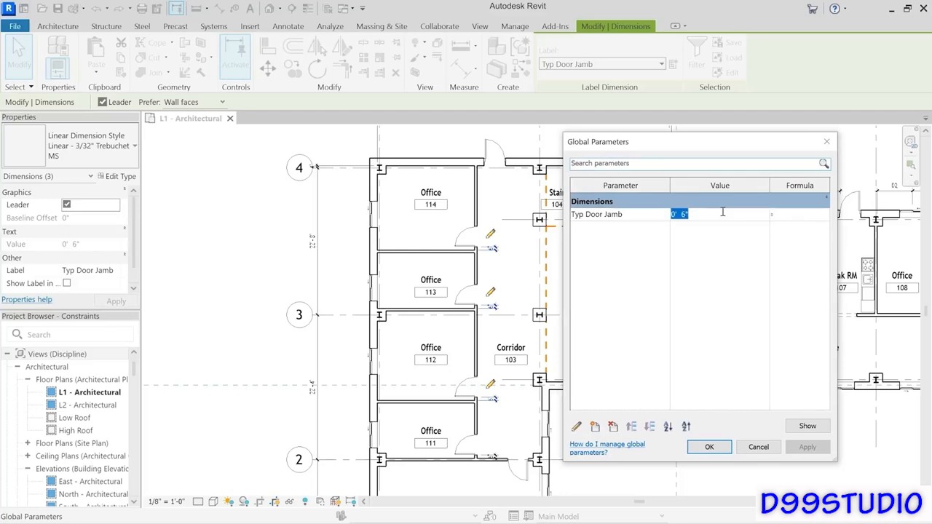
pyautogui.write('2')
pyautogui.press('Tab')
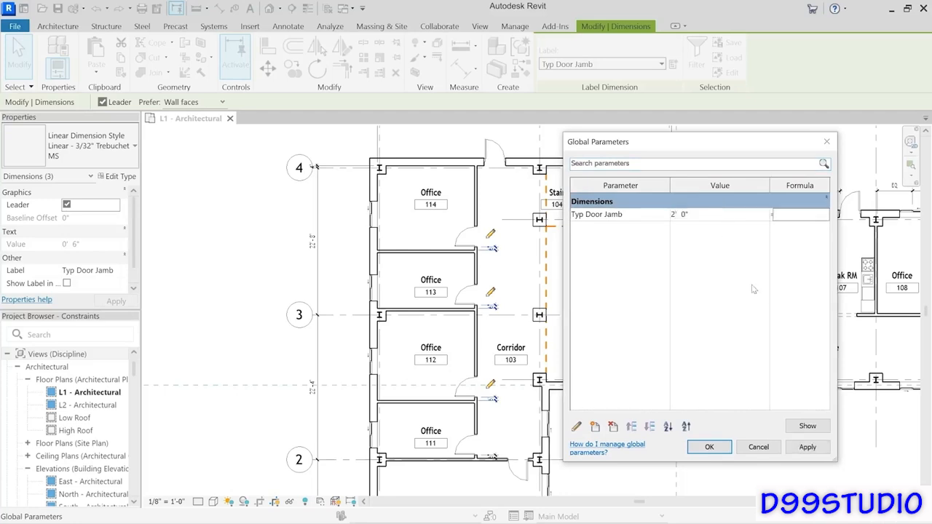
pyautogui.click(809, 449)
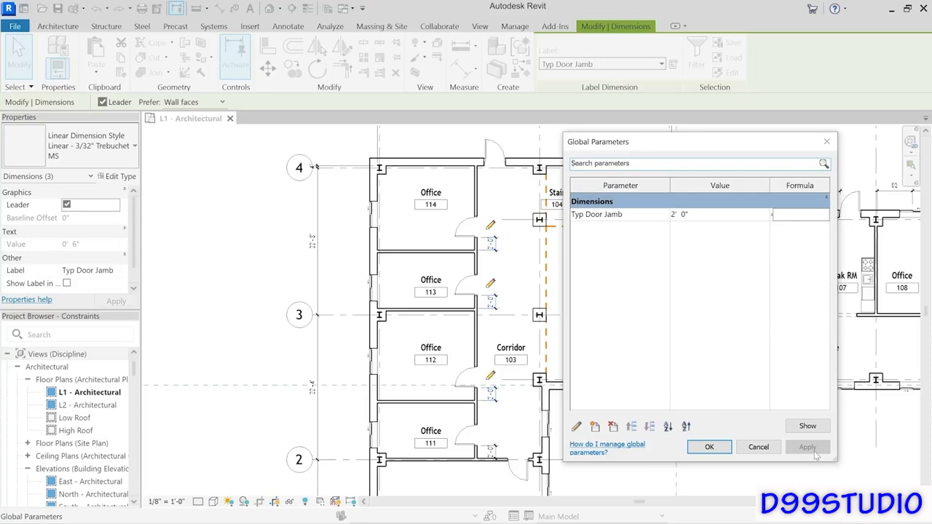
pyautogui.click(706, 447)
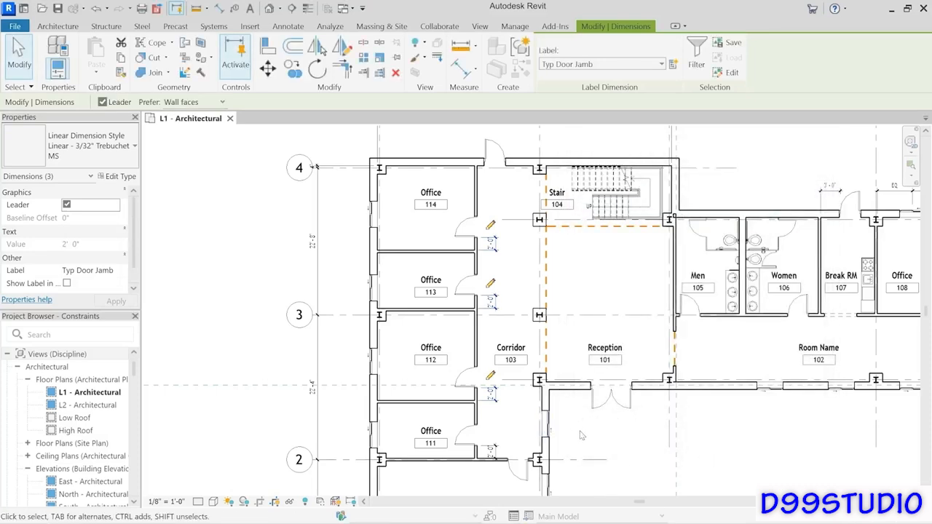
# Place one aligned dimension string across the cross walls of Offices 111 to 114, measured to Center of core, and make its spacing equal.
pyautogui.click(460, 71)
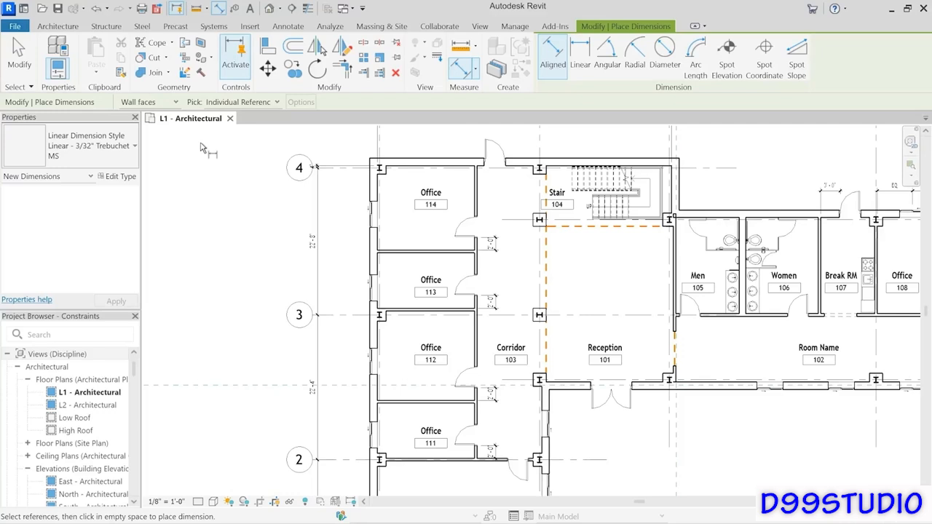
pyautogui.click(160, 103)
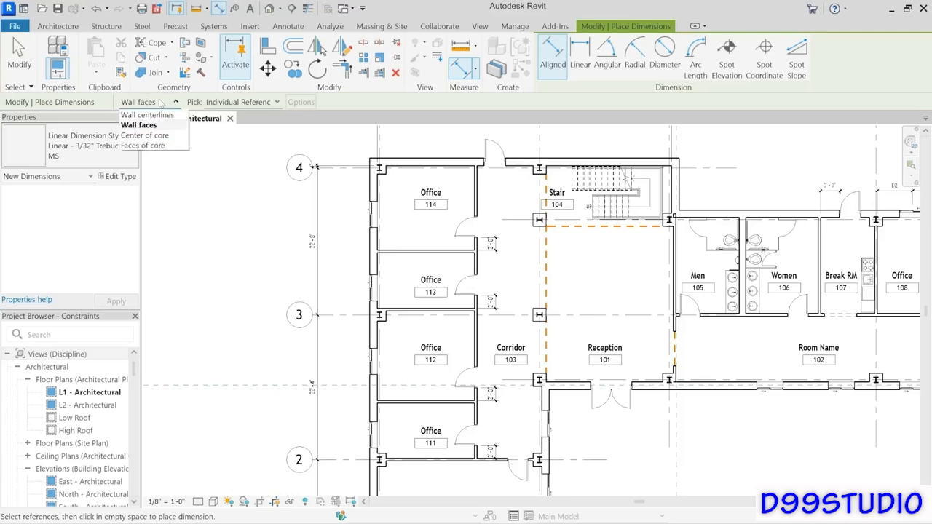
pyautogui.click(172, 139)
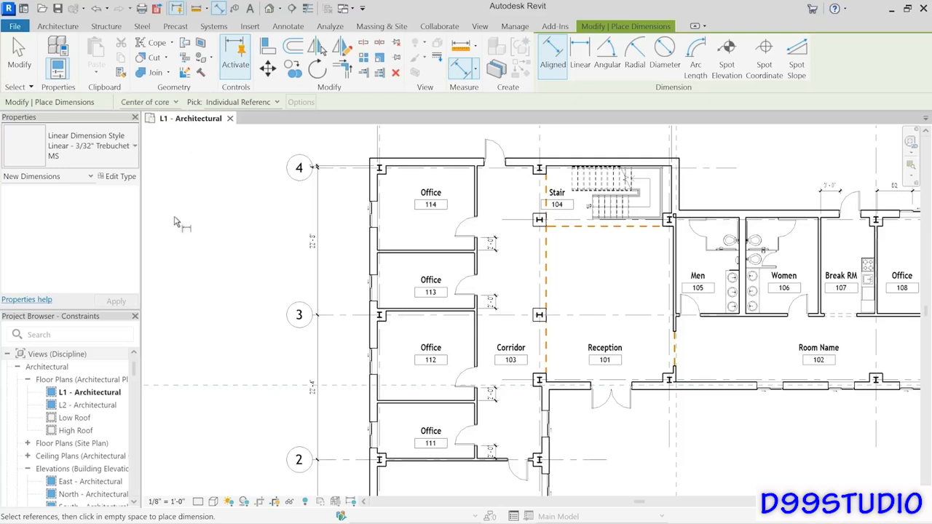
pyautogui.click(410, 463)
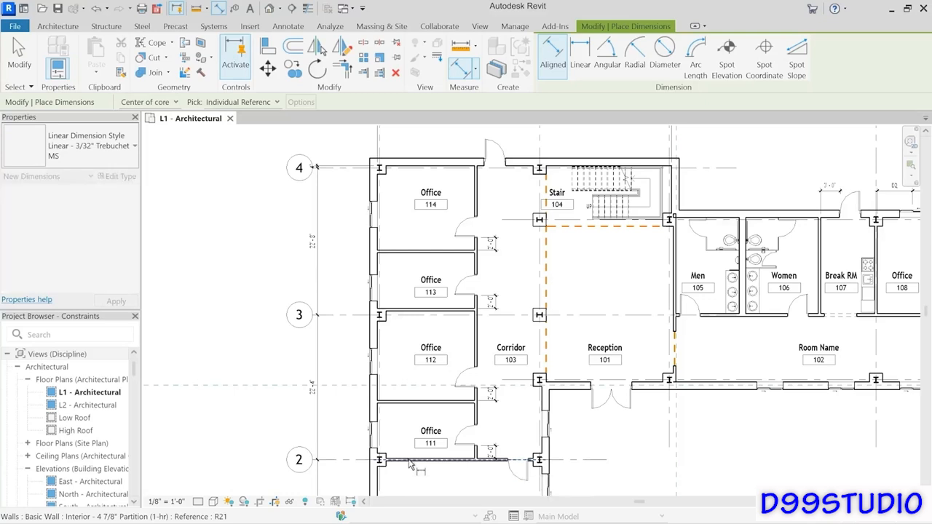
pyautogui.click(402, 312)
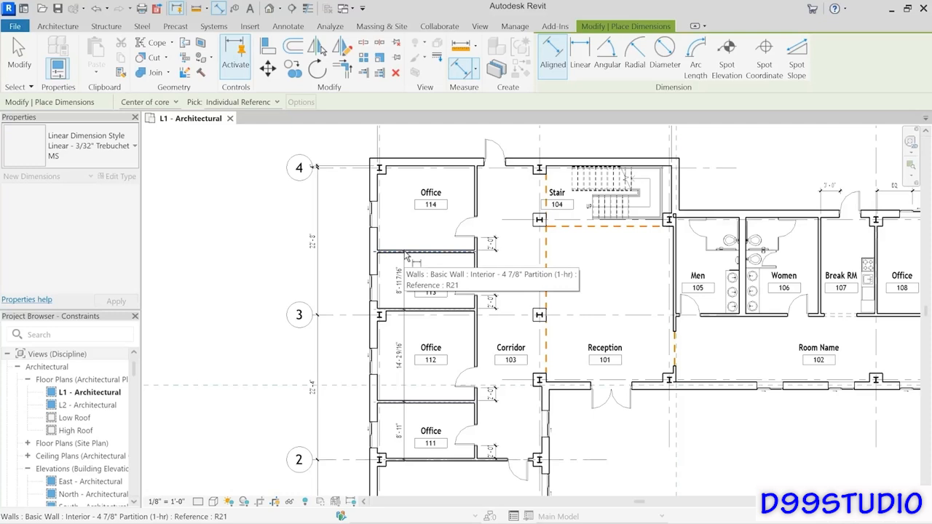
pyautogui.click(404, 254)
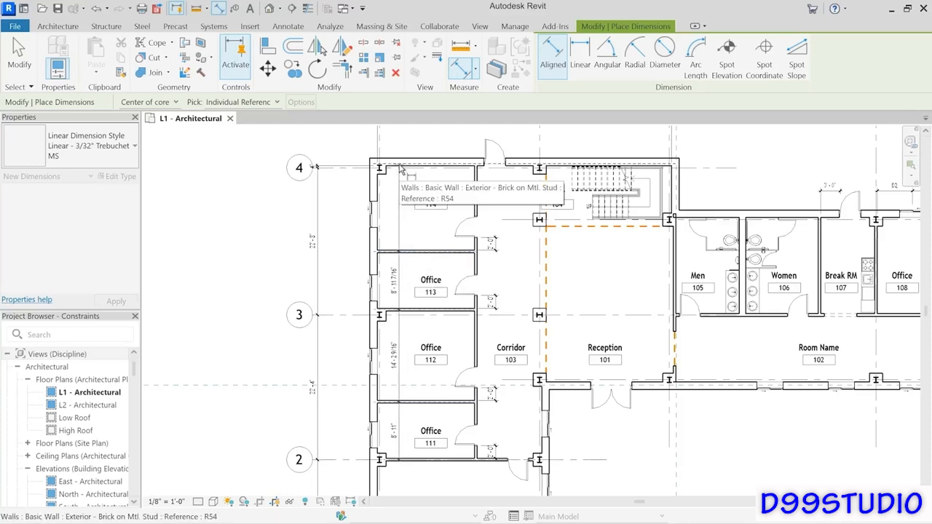
pyautogui.click(400, 169)
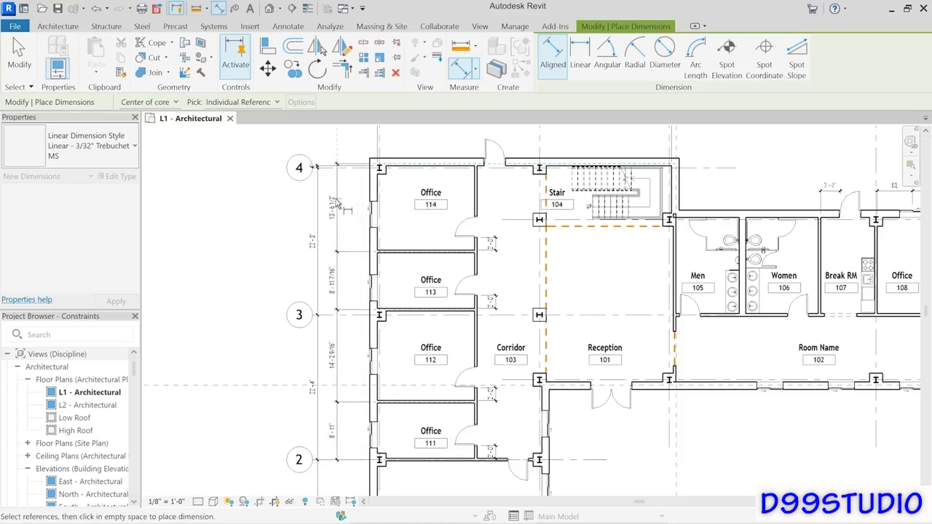
pyautogui.click(337, 204)
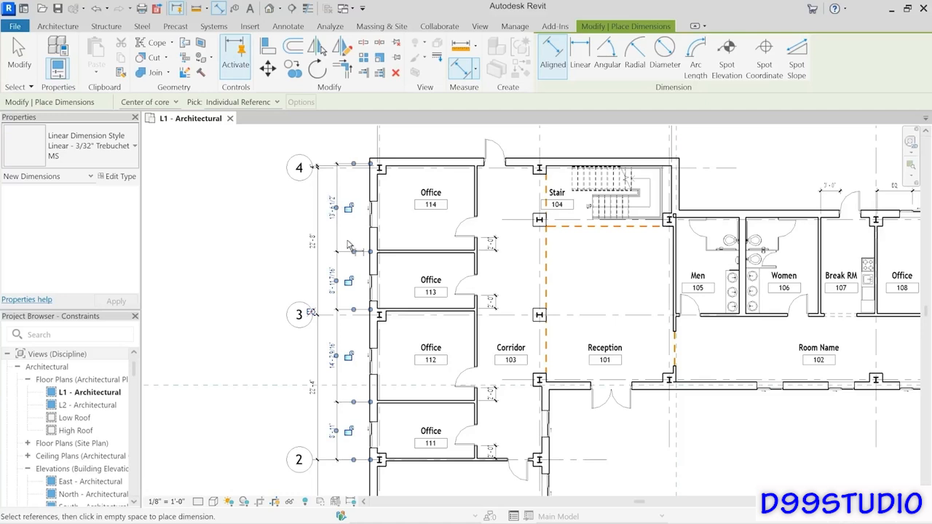
pyautogui.click(311, 313)
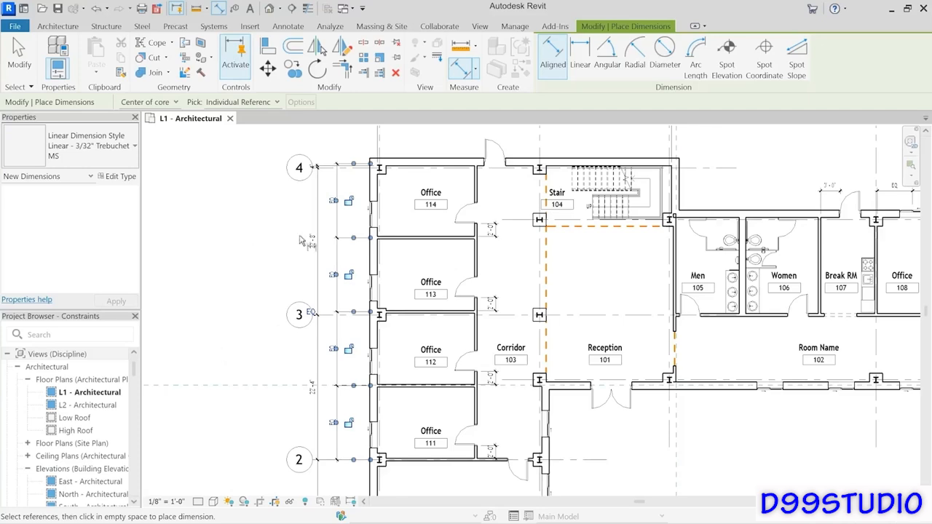
pyautogui.click(19, 55)
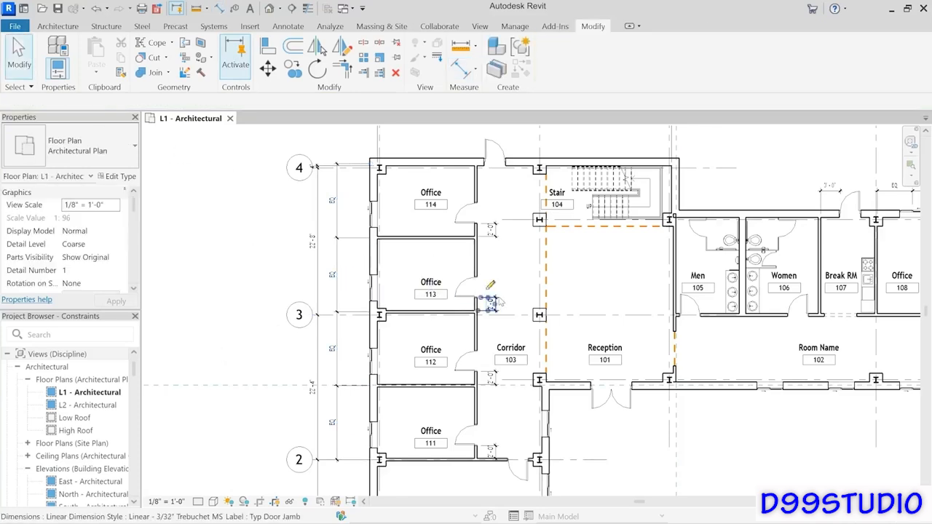
# Set the Typ Door Jamb global parameter to 0'-6" from Office 113's door dimension.
pyautogui.click(487, 303)
pyautogui.click(490, 285)
pyautogui.click(728, 215)
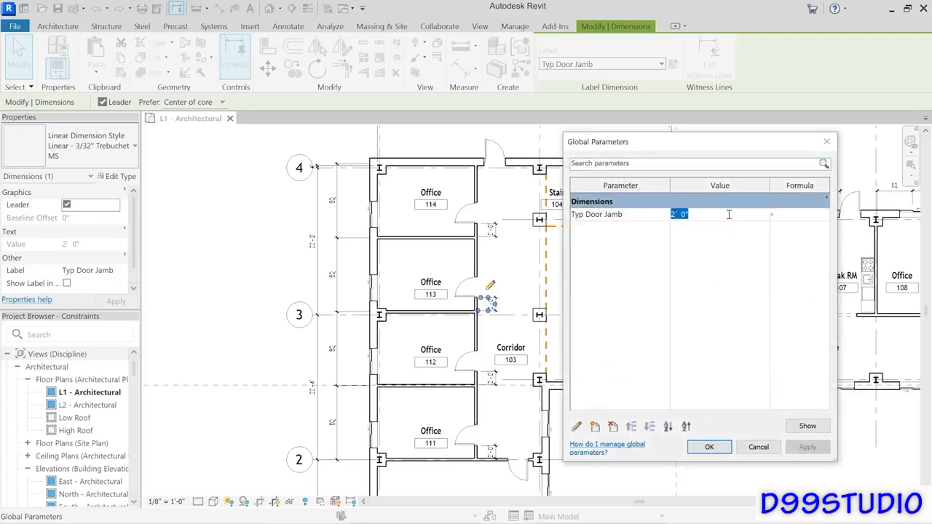
pyautogui.write('6"')
pyautogui.press('Tab')
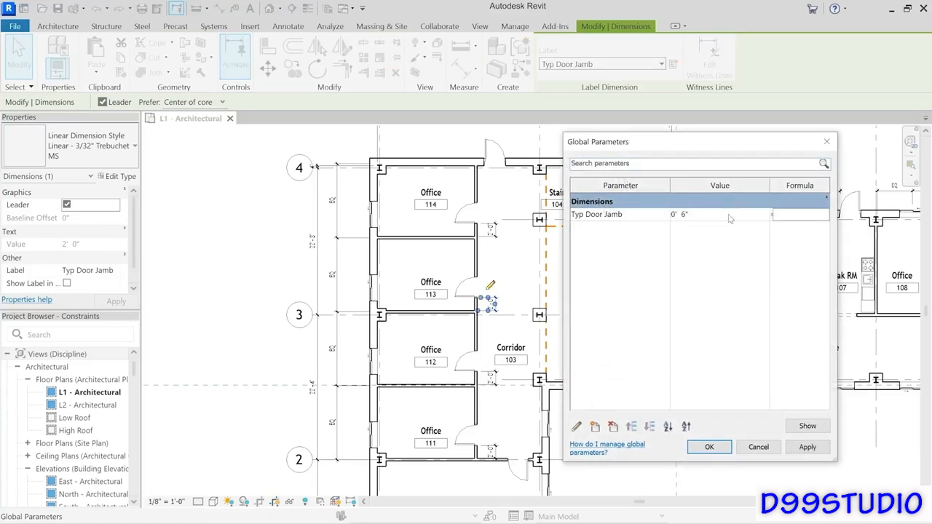
pyautogui.click(709, 447)
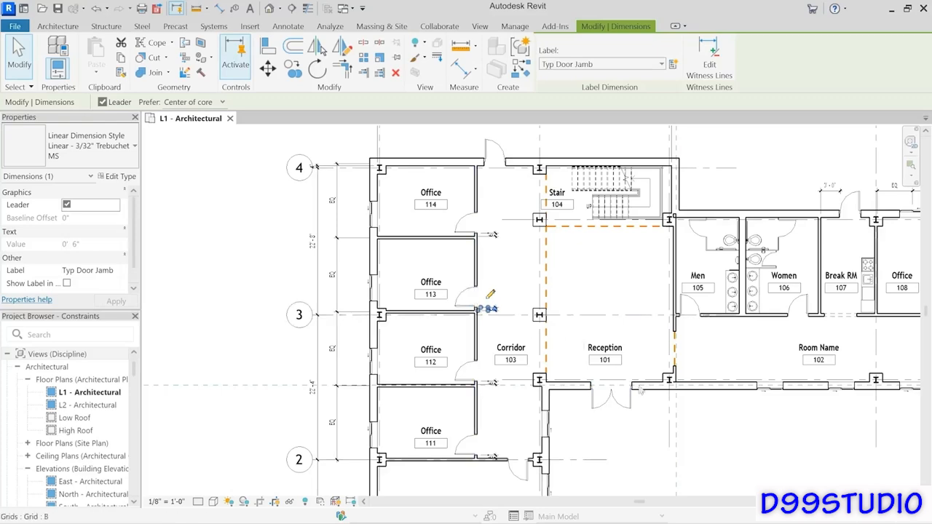
# Delete the equal dimension string above Office 108, leaving its elements constrained.
pyautogui.scroll(-3, 639, 408)
pyautogui.moveTo(641, 386); pyautogui.dragTo(568, 366, button='middle')
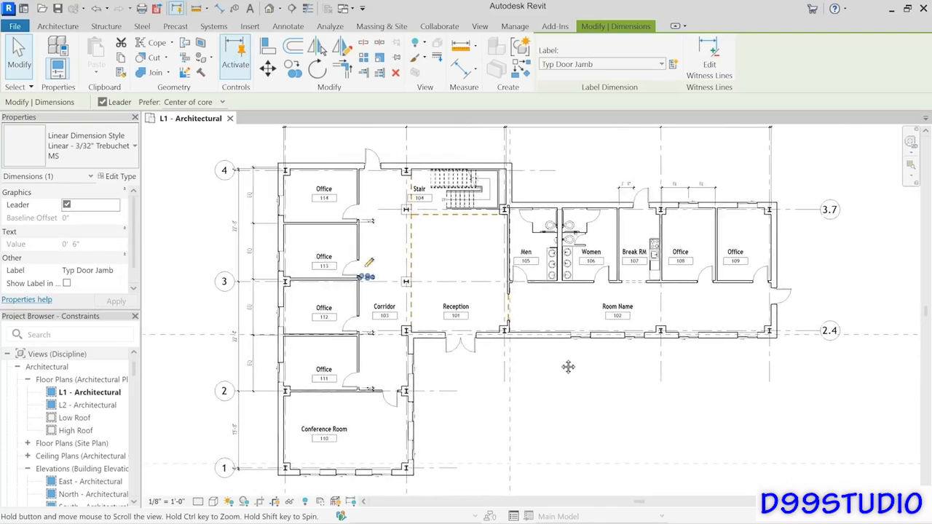
pyautogui.click(568, 366)
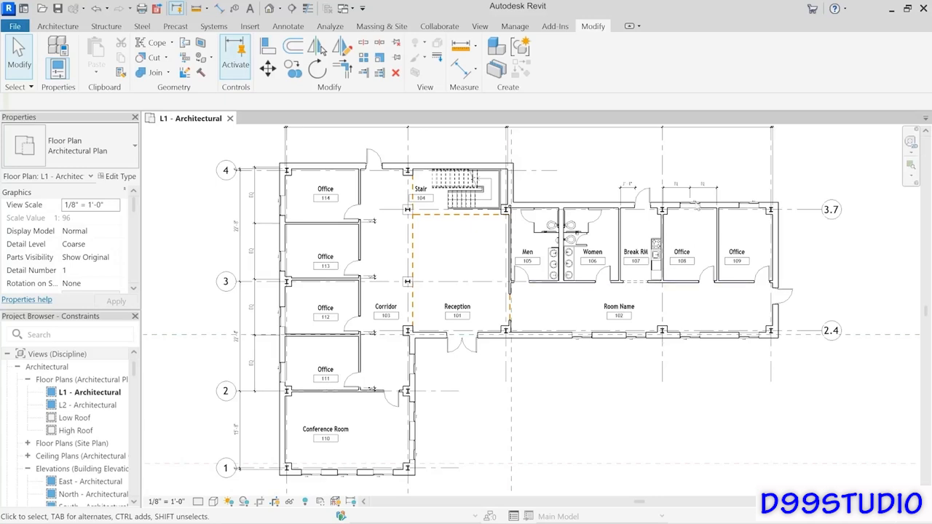
pyautogui.click(716, 192)
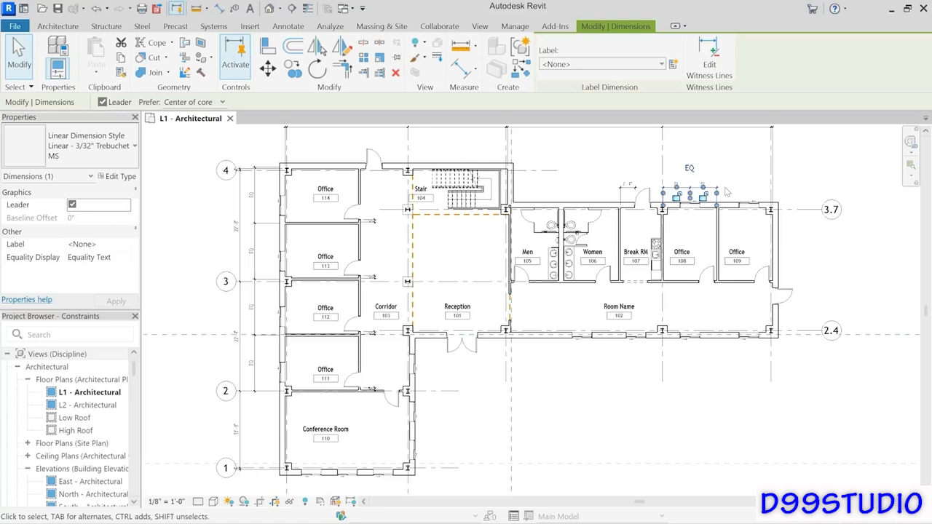
pyautogui.press('Delete')
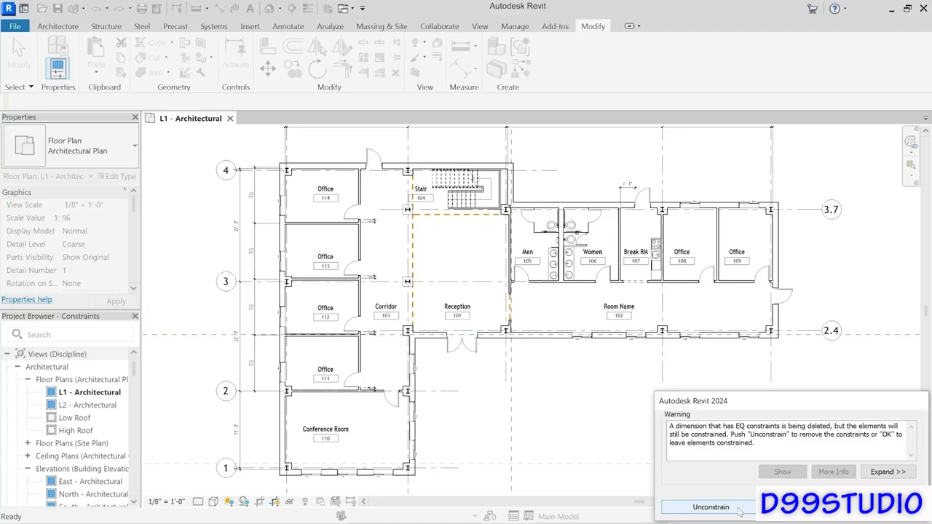
pyautogui.click(711, 507)
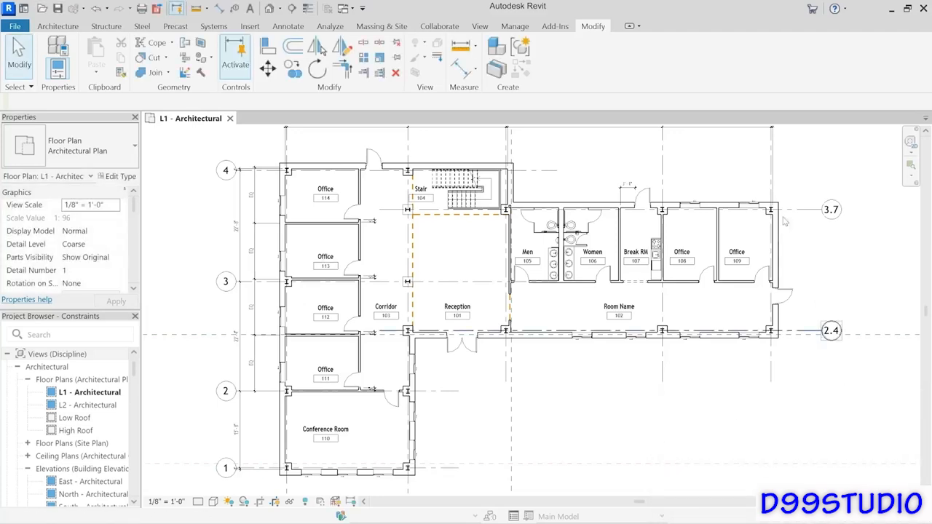
# Move the partition between Offices 108 and 109 toward Office 109, making Office 109 9'-0" wide.
pyautogui.click(718, 230)
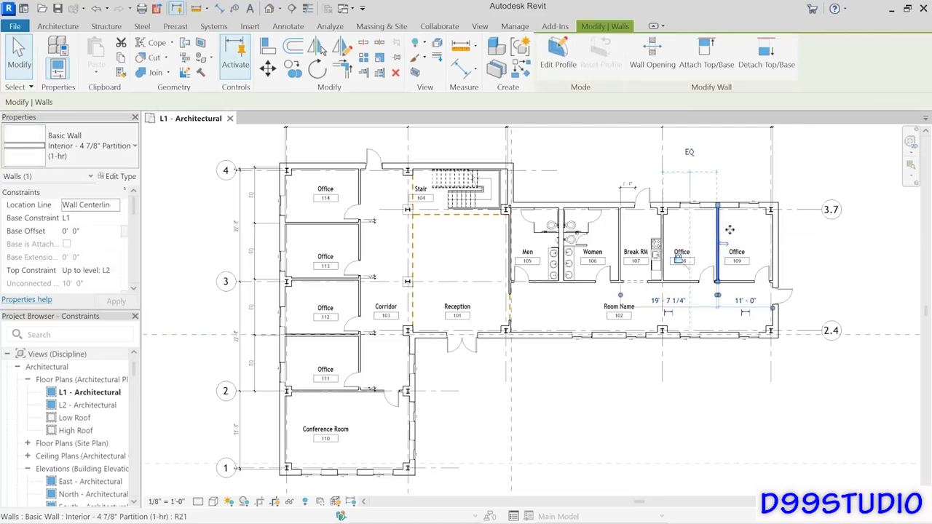
pyautogui.moveTo(729, 230); pyautogui.dragTo(737, 230)
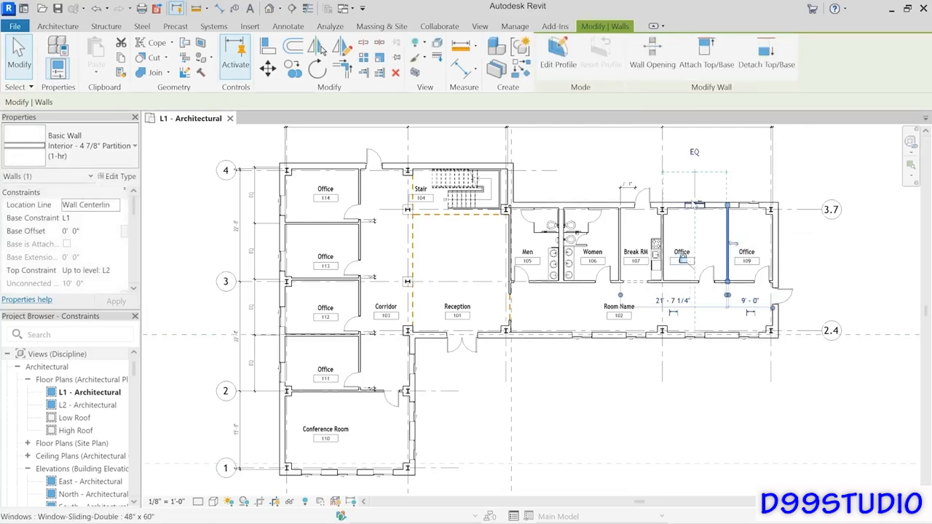
pyautogui.click(706, 405)
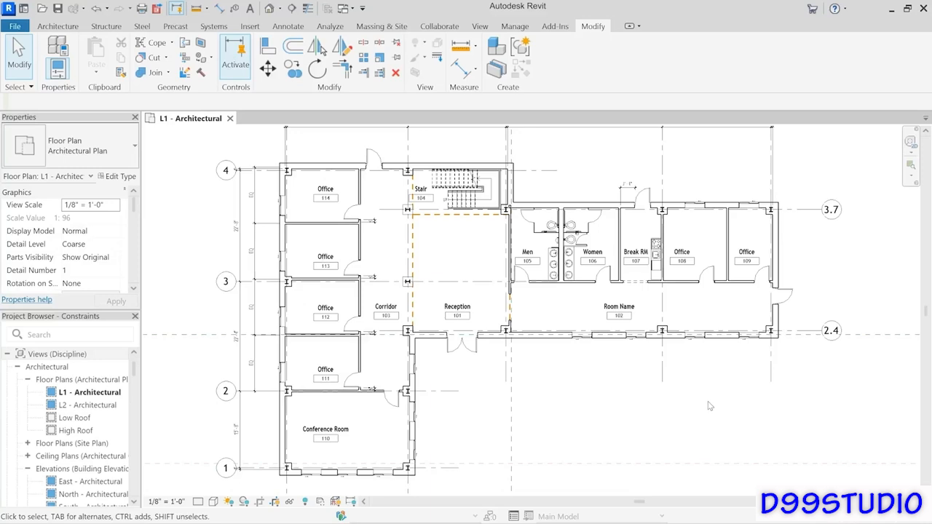
# Reveal the plan's constraints and examine the door jamb label, locked door dimensions, equal spacings and window alignment to see which elements each one controls.
pyautogui.click(350, 502)
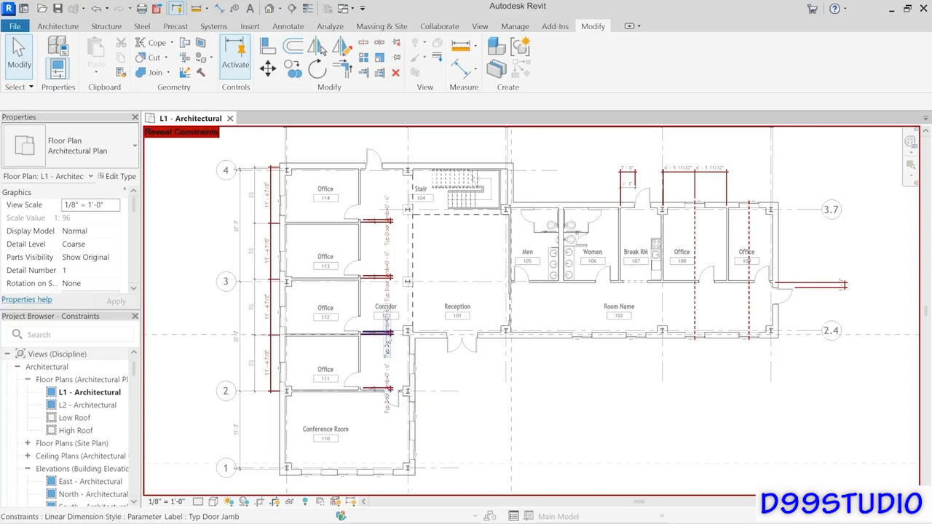
pyautogui.click(386, 333)
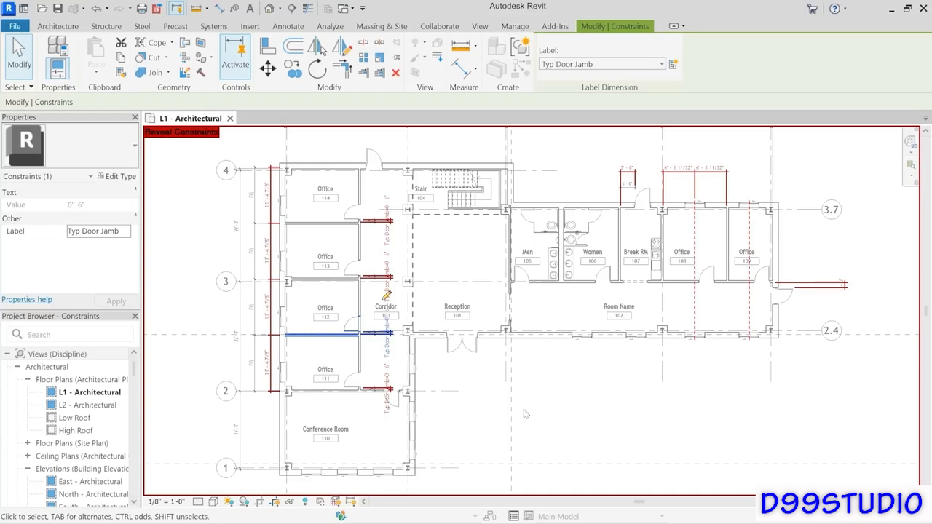
pyautogui.click(620, 248)
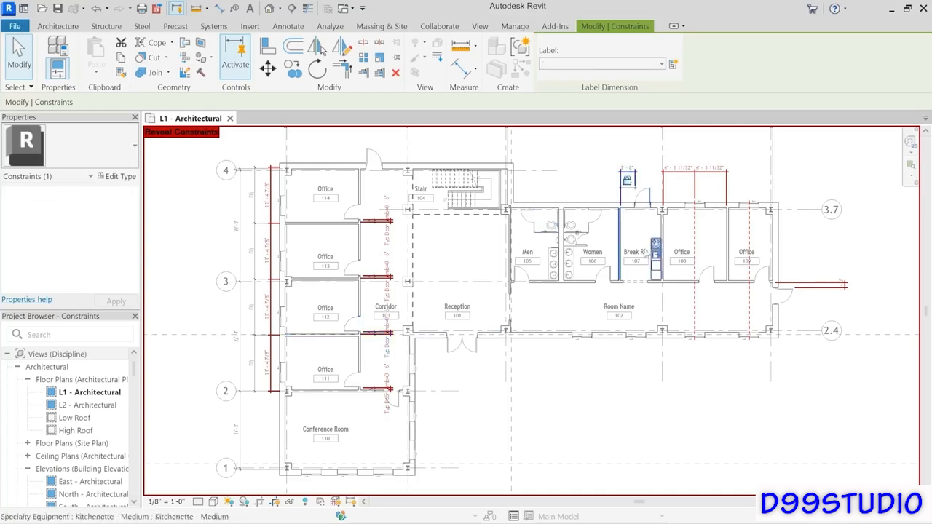
pyautogui.click(695, 169)
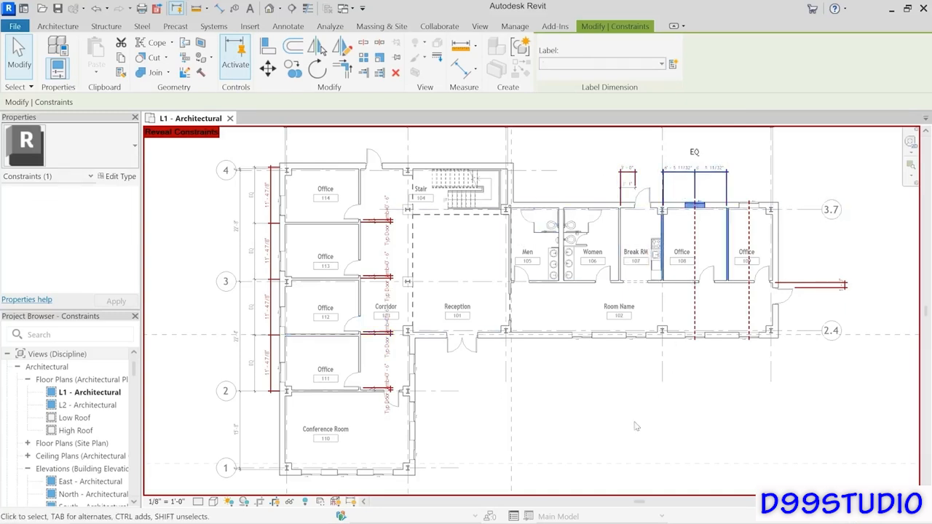
pyautogui.click(270, 275)
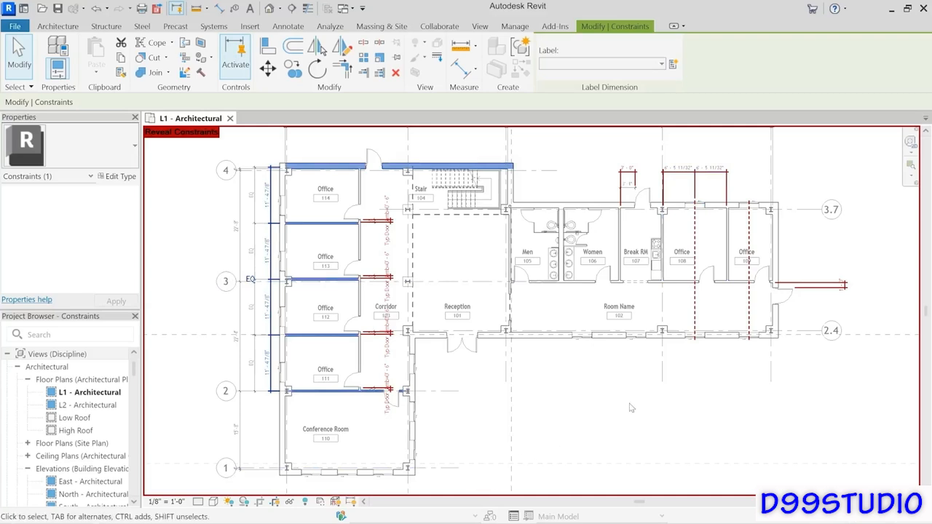
pyautogui.click(705, 368)
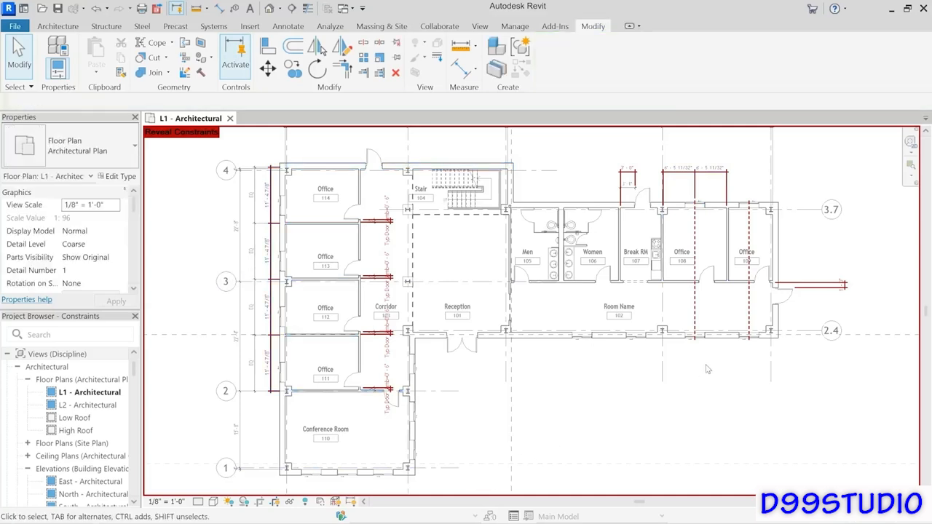
pyautogui.click(750, 324)
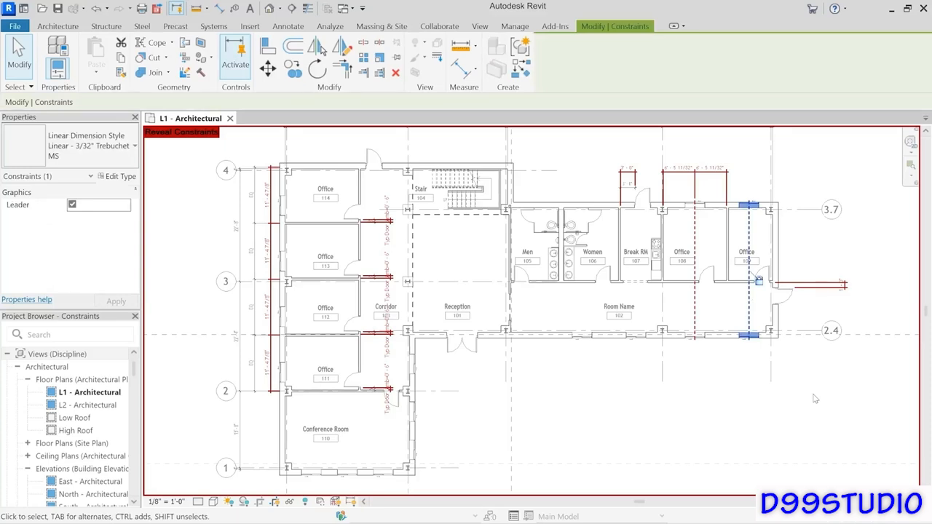
pyautogui.click(823, 285)
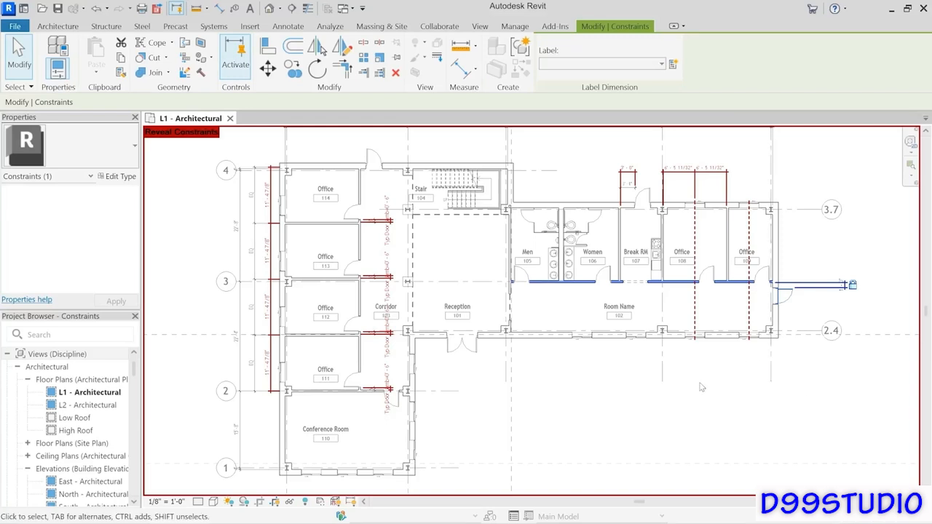
pyautogui.press('Escape')
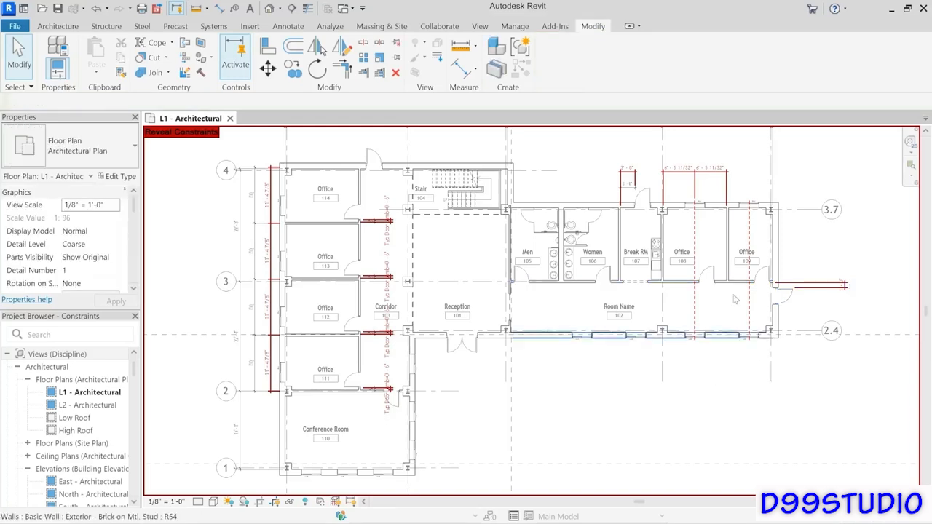
# Delete the equality constraint on Office 108's window and move the partition between Offices 108 and 109 back toward Office 108.
pyautogui.click(727, 178)
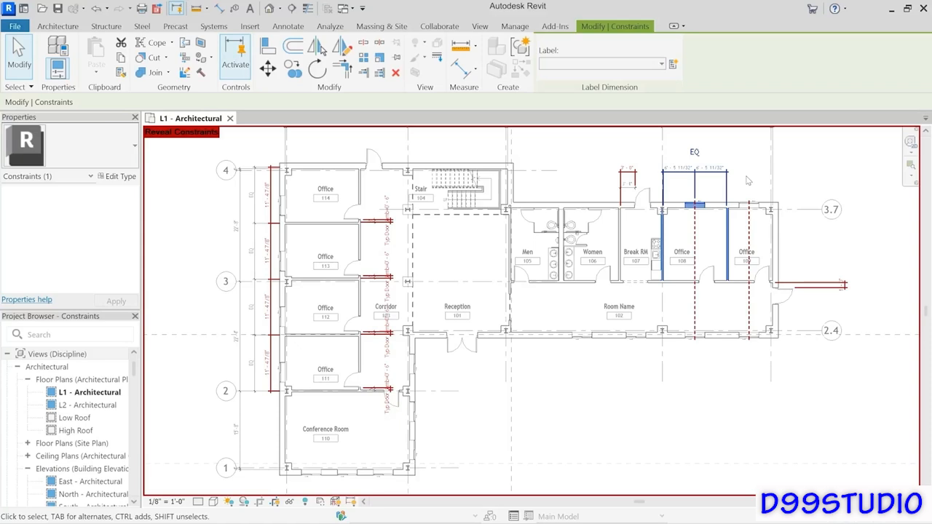
pyautogui.press('Delete')
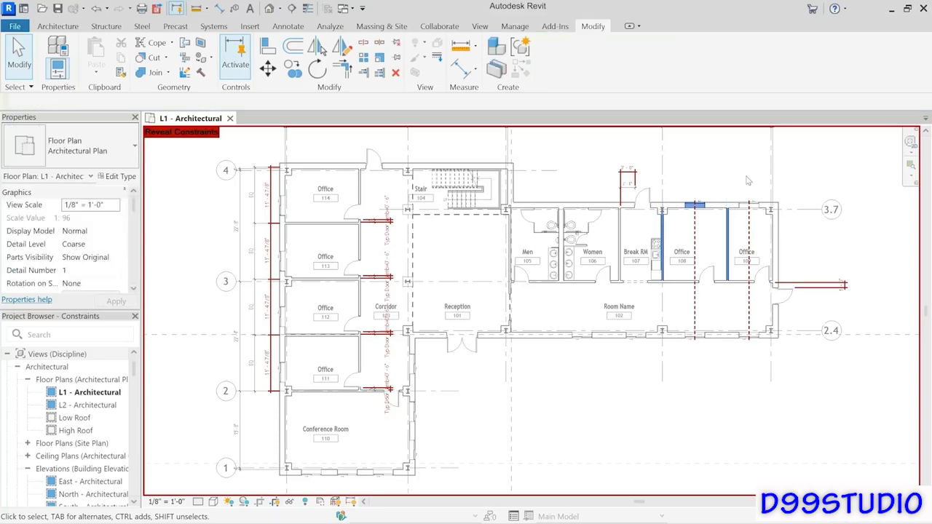
pyautogui.click(724, 236)
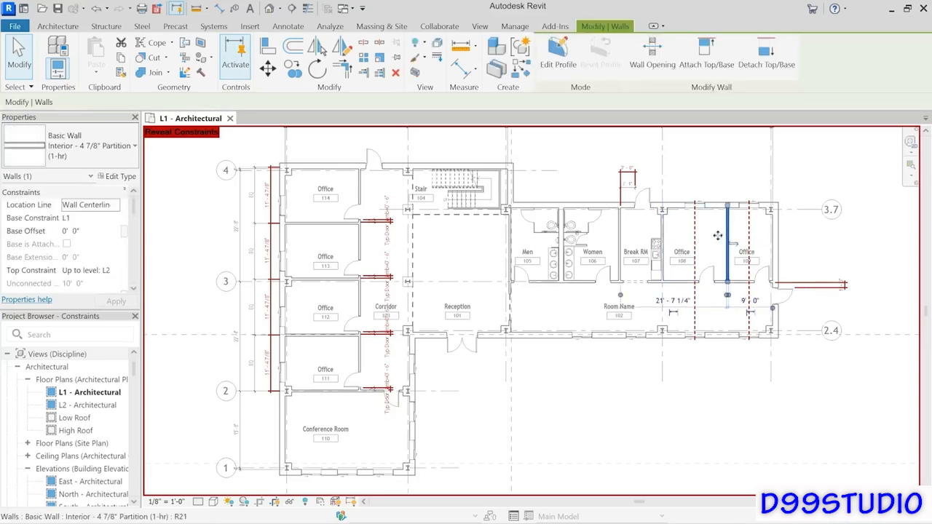
pyautogui.press('Delete')
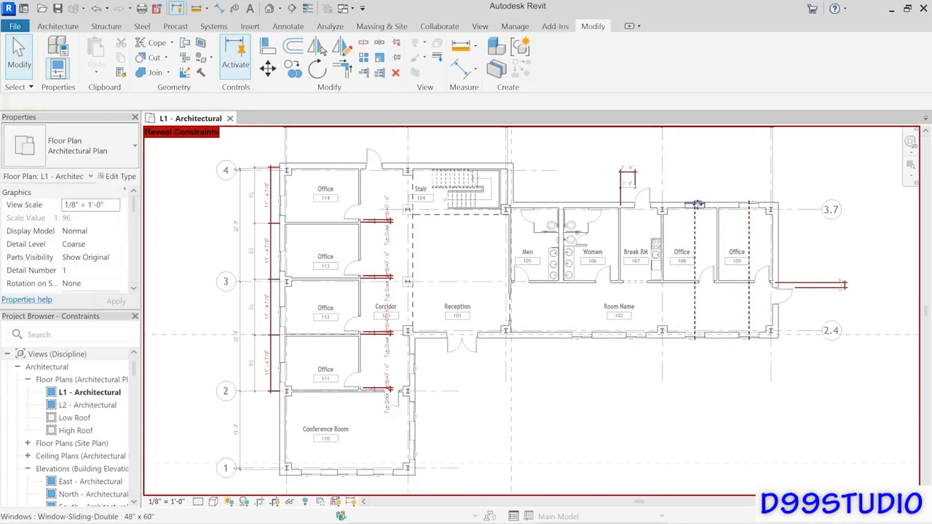
# Move Office 108's upper exterior window toward the Break Room, about 4'-6" from the Office 109 partition, and turn off Reveal Constraints.
pyautogui.click(697, 205)
pyautogui.moveTo(697, 204); pyautogui.dragTo(688, 205)
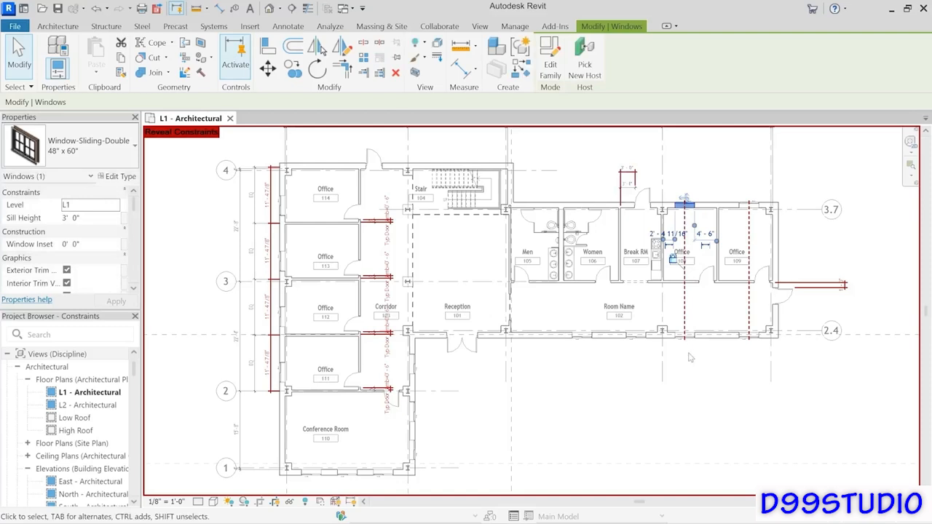
pyautogui.click(696, 377)
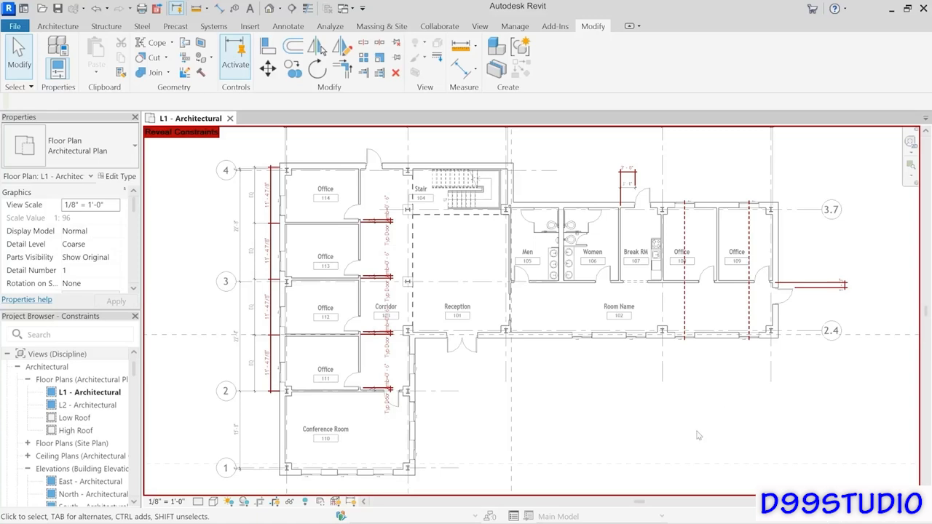
pyautogui.click(350, 501)
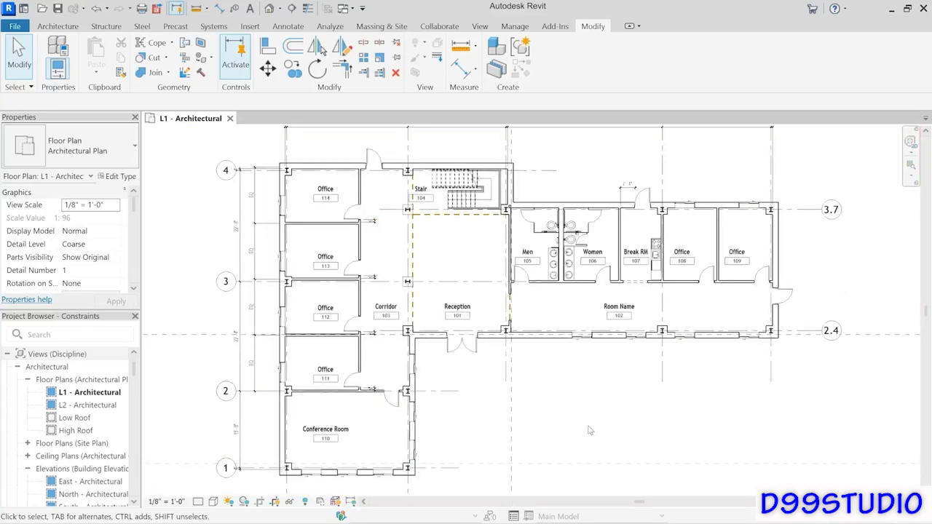